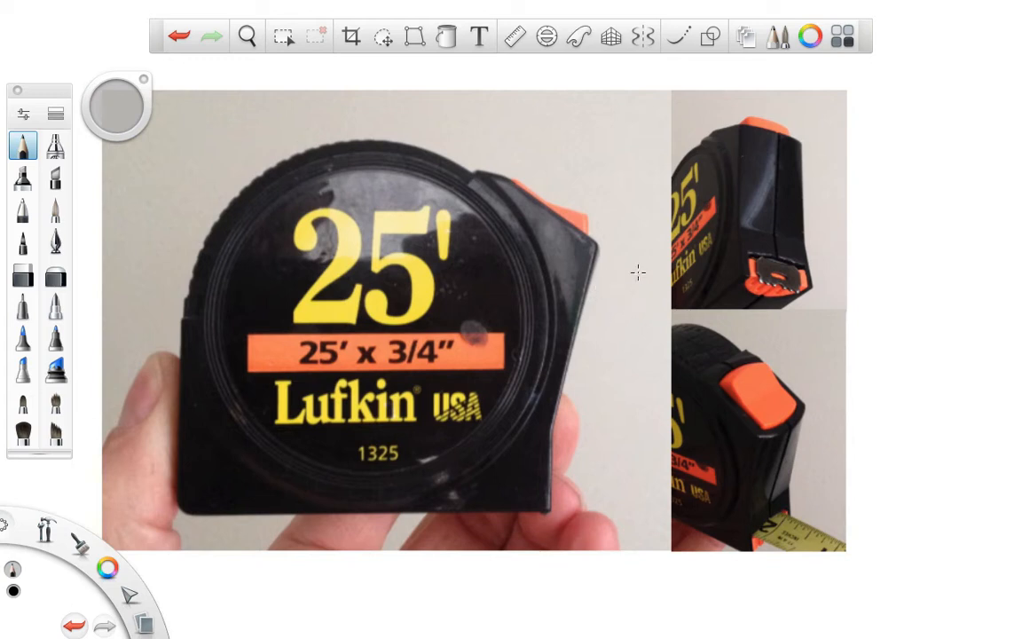
Step: Hide the tape measure photo on Layer3 and move the empty Layer1 above it
left_click(747, 39)
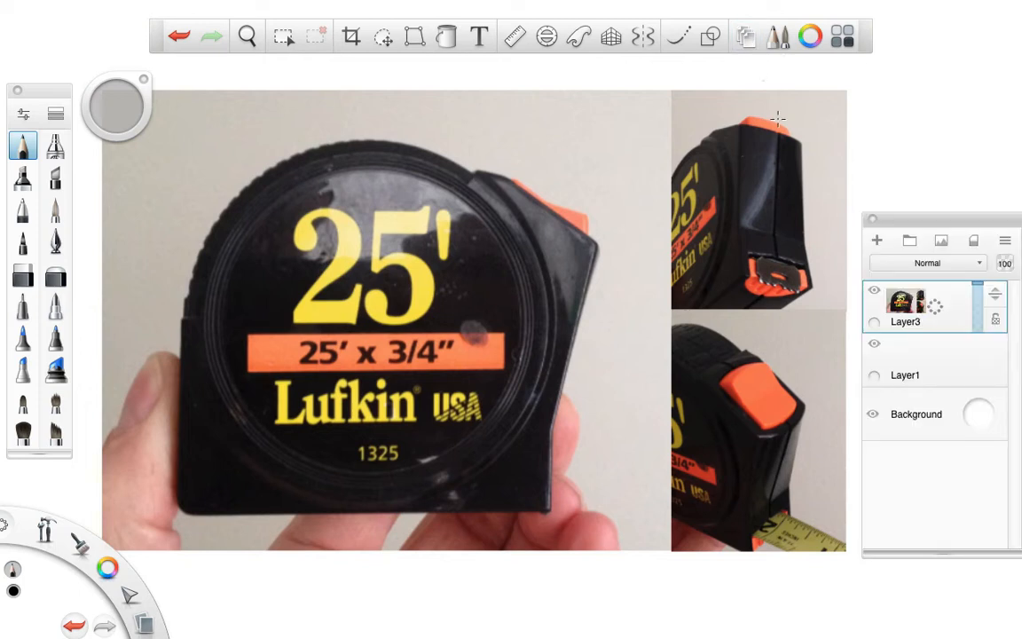
left_click(874, 296)
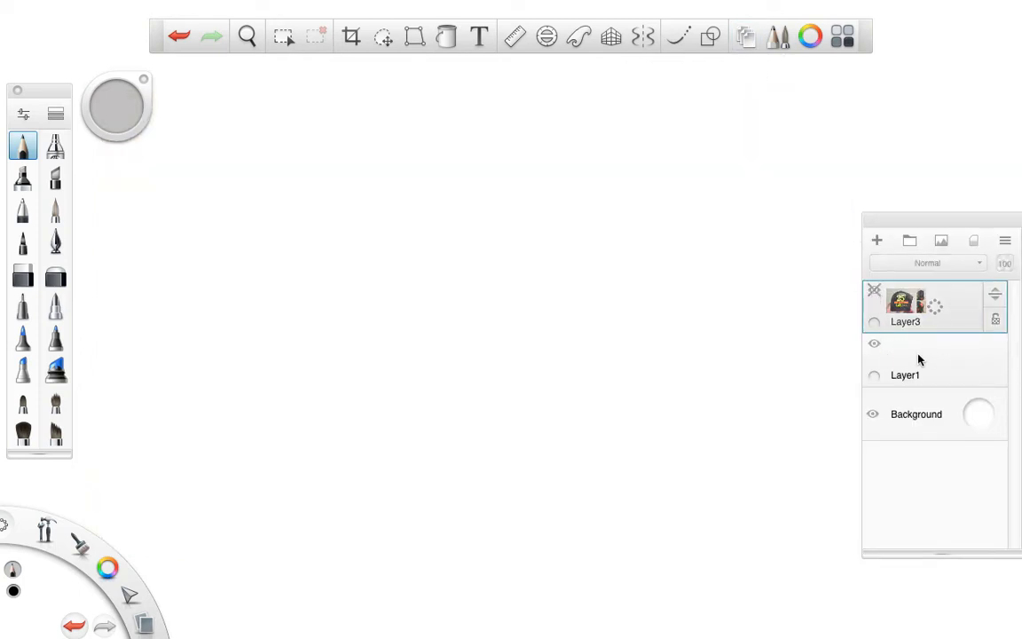
left_click(919, 358)
left_click_drag(920, 358, 917, 304)
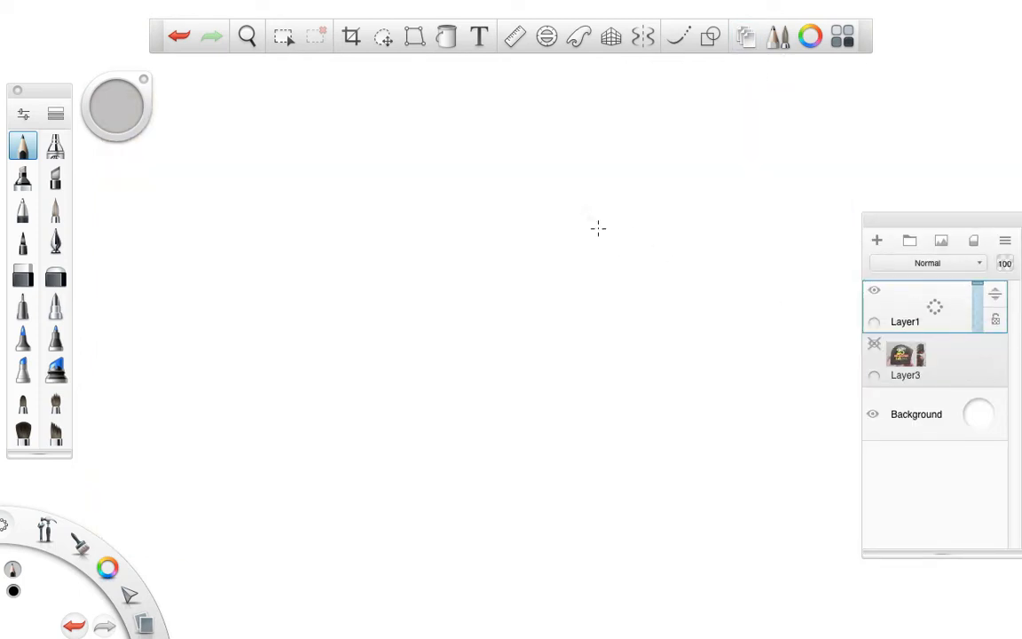
Step: Turn on the two-point perspective guide and close the layer editor to clear the canvas
key("space")
left_click_drag(598, 228, 572, 294)
left_click(610, 35)
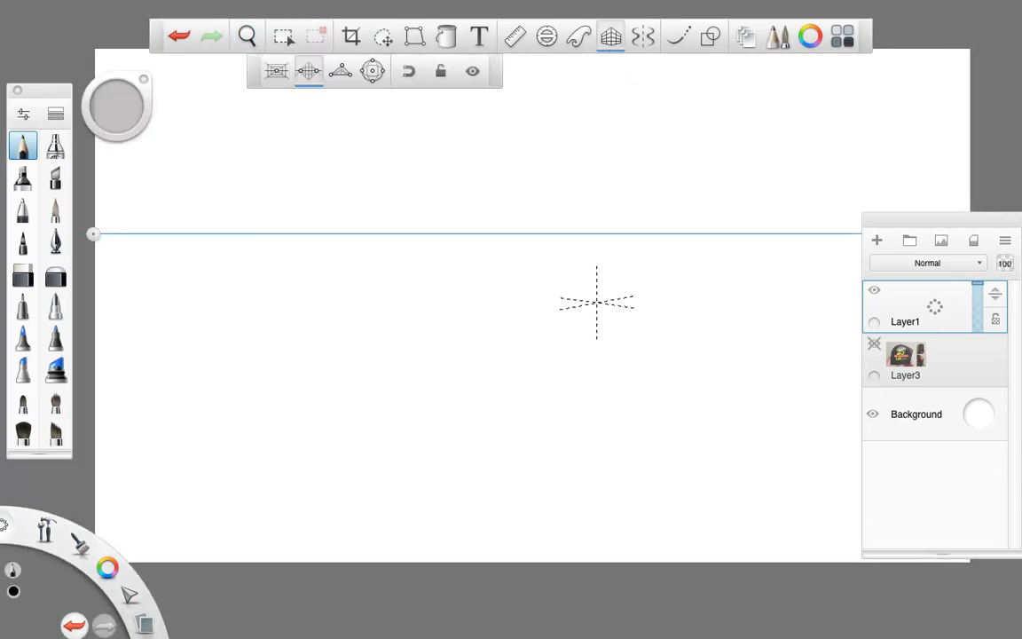
left_click_drag(871, 221, 874, 195)
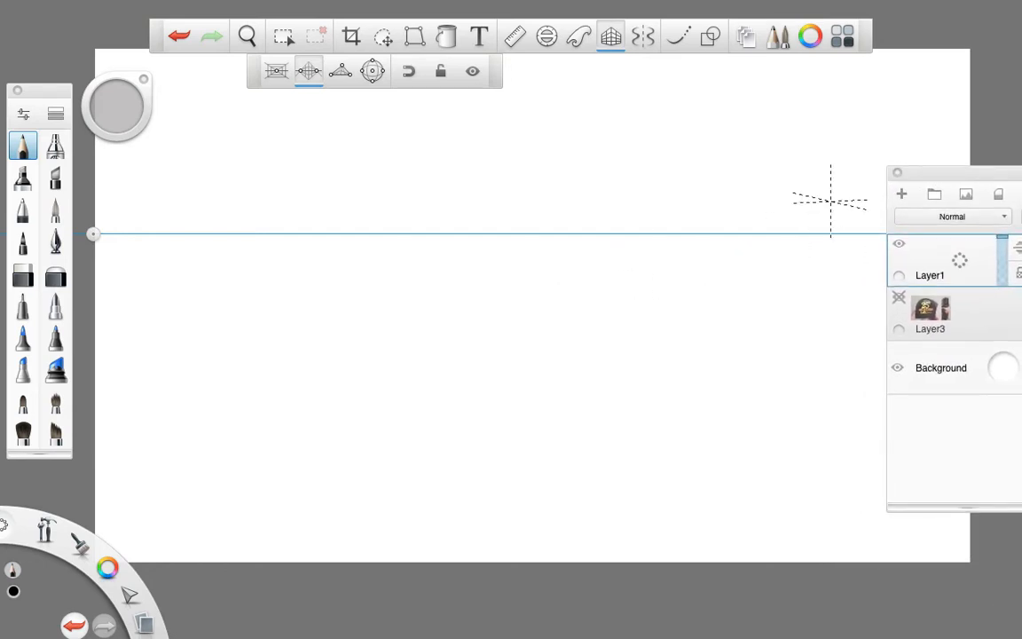
left_click(897, 173)
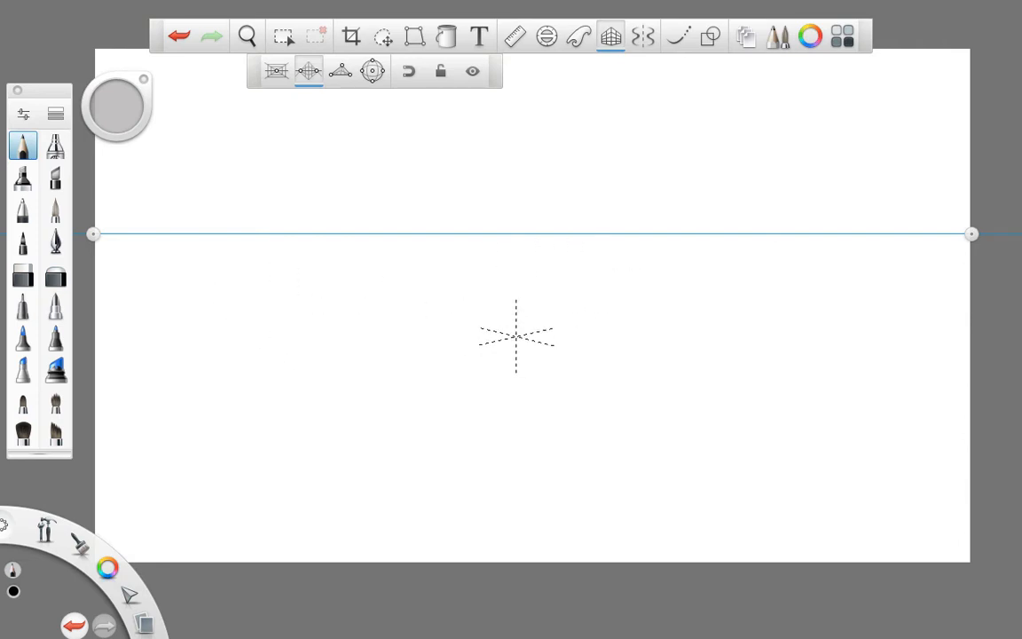
Step: Draw a box's front vertical edge below the horizon, with upper and lower edges receding to both vanishing points
left_click_drag(519, 281, 518, 441)
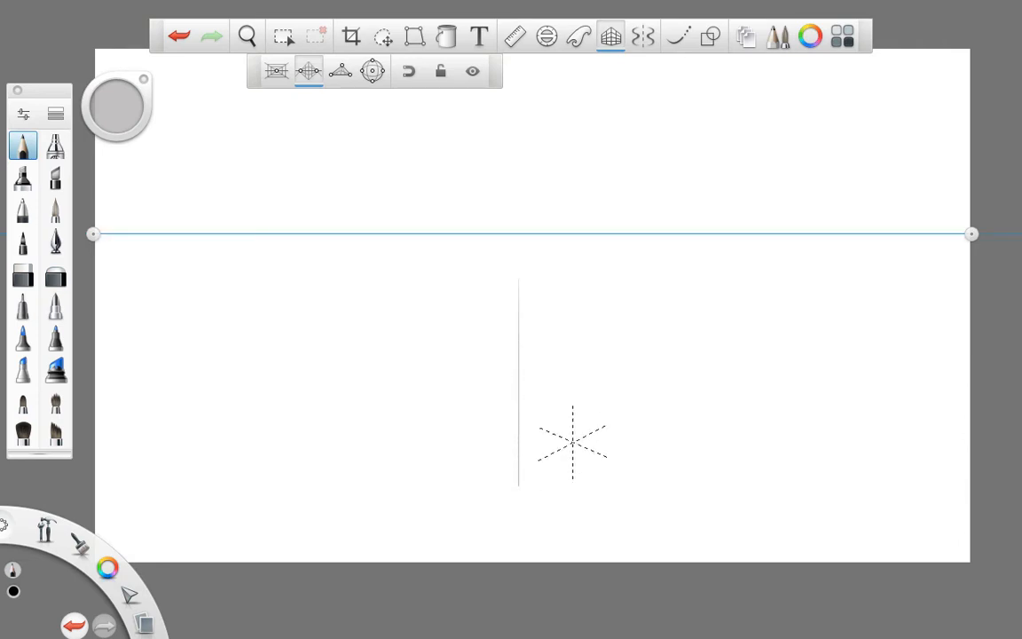
left_click_drag(519, 483, 892, 279)
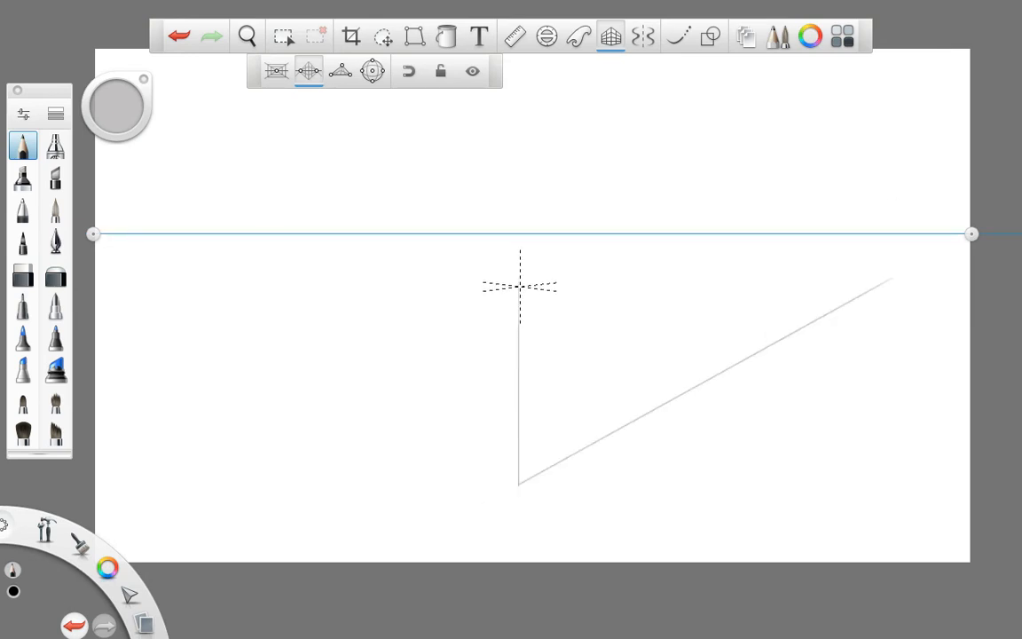
left_click_drag(519, 292, 865, 249)
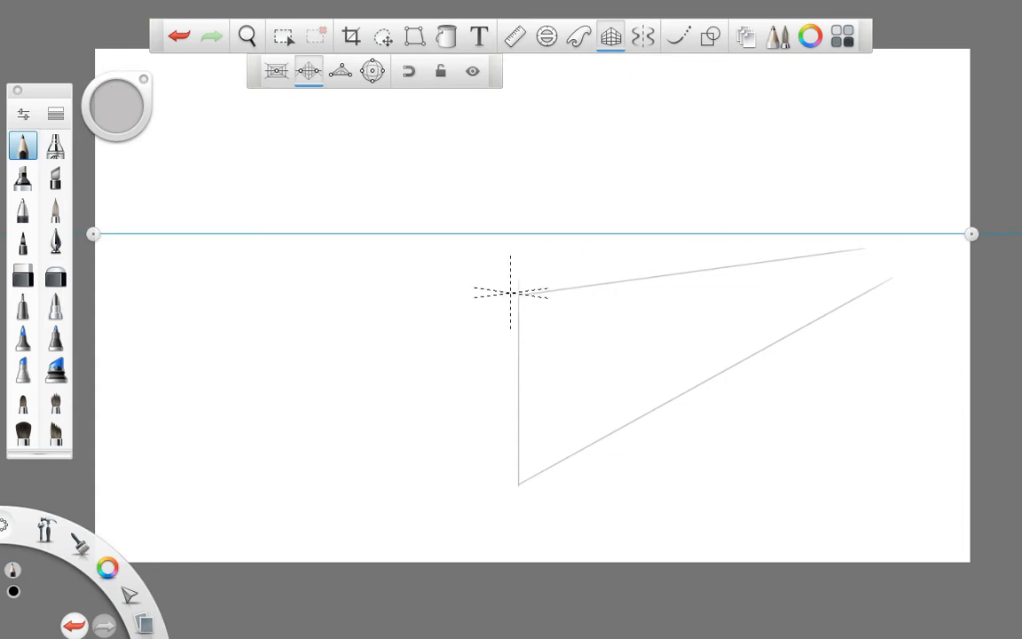
left_click_drag(519, 293, 248, 257)
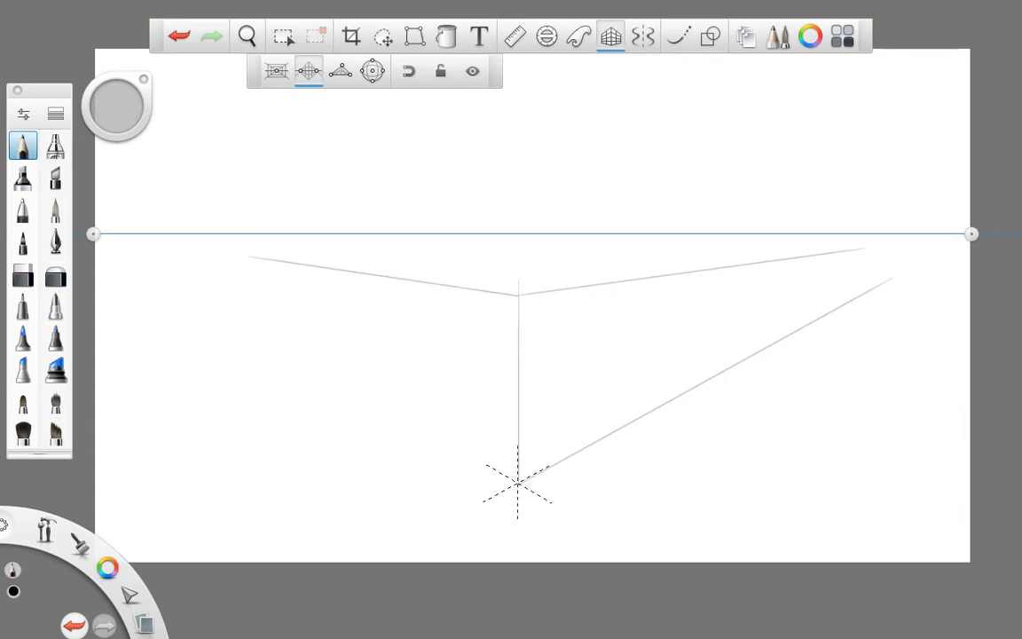
left_click_drag(518, 484, 333, 374)
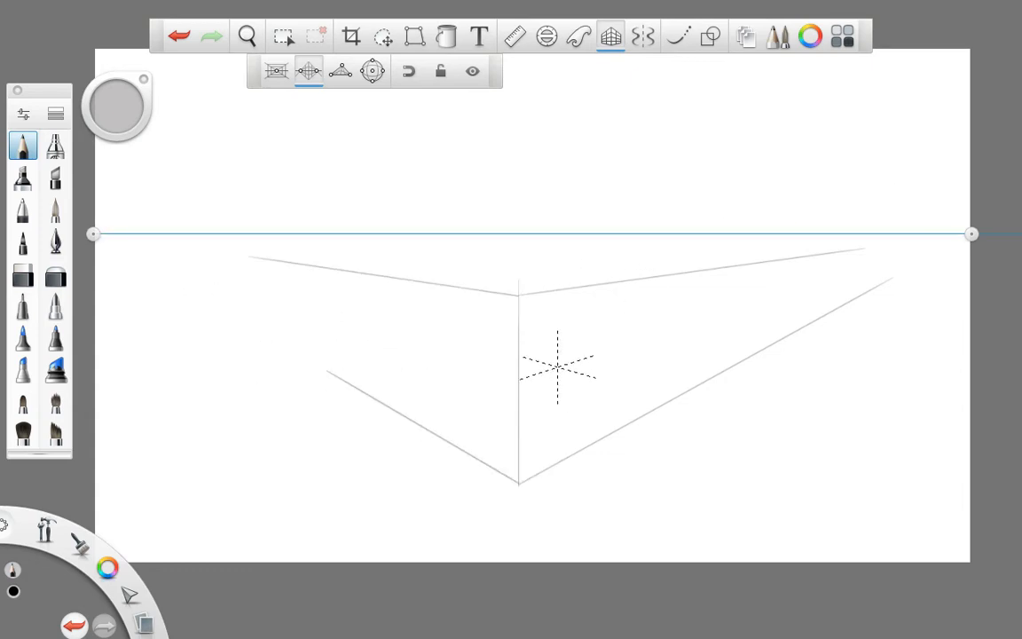
Step: Draw the narrow face's far vertical edge and run perspective lines from its upper and lower ends toward the right vanishing point
key("space")
left_click_drag(567, 371, 633, 321)
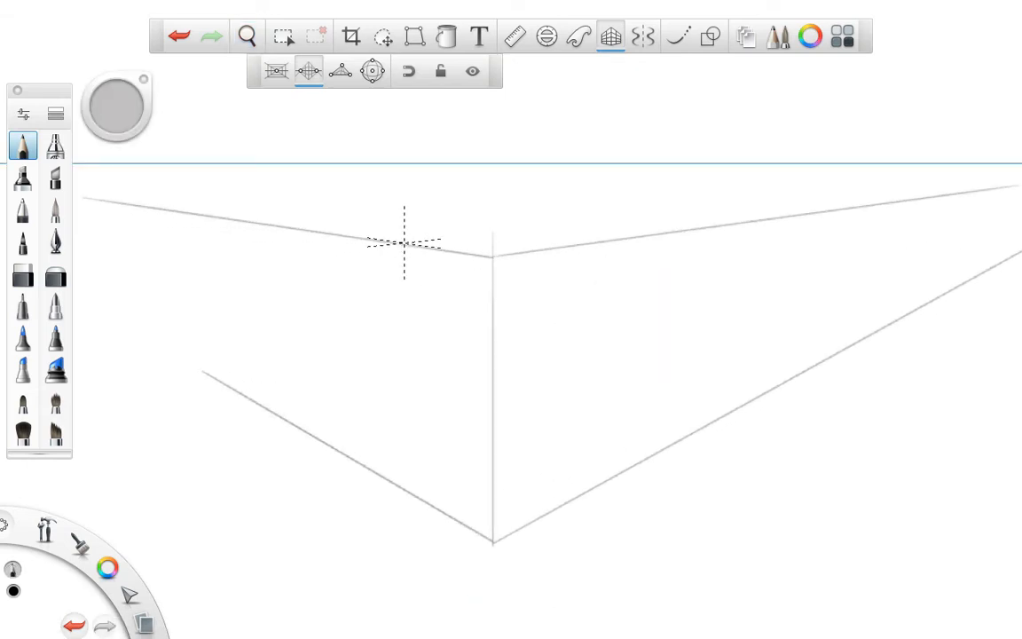
left_click_drag(404, 244, 414, 474)
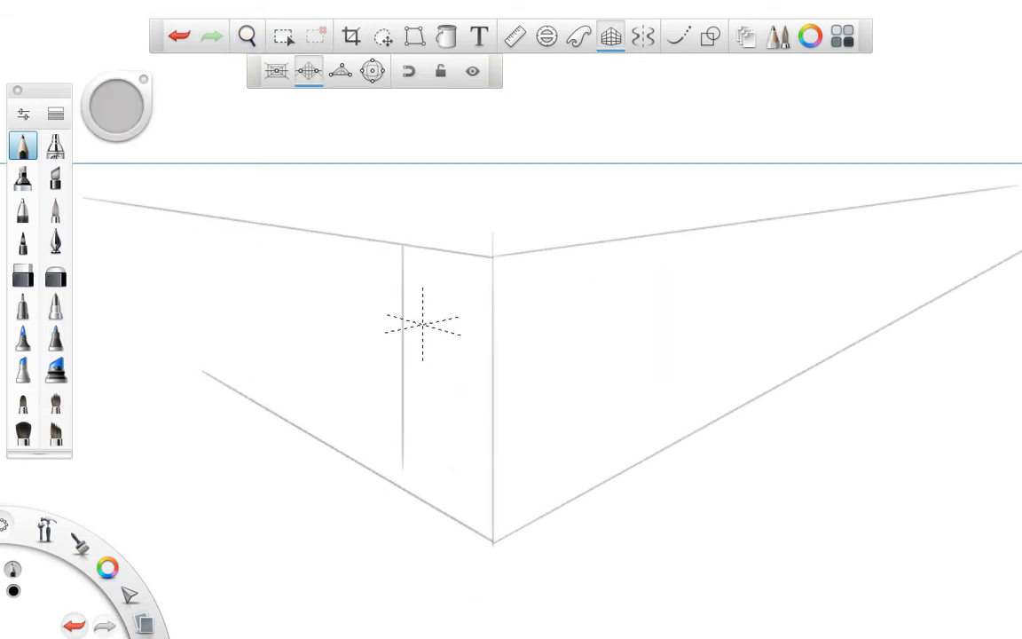
key("ctrl+z")
left_click_drag(402, 244, 402, 484)
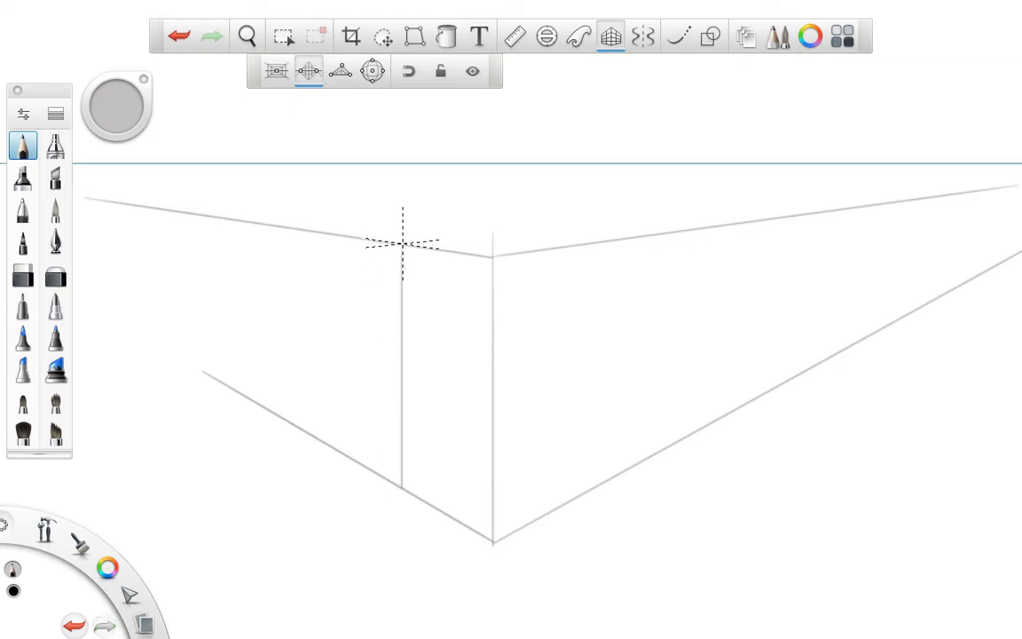
left_click_drag(400, 246, 697, 216)
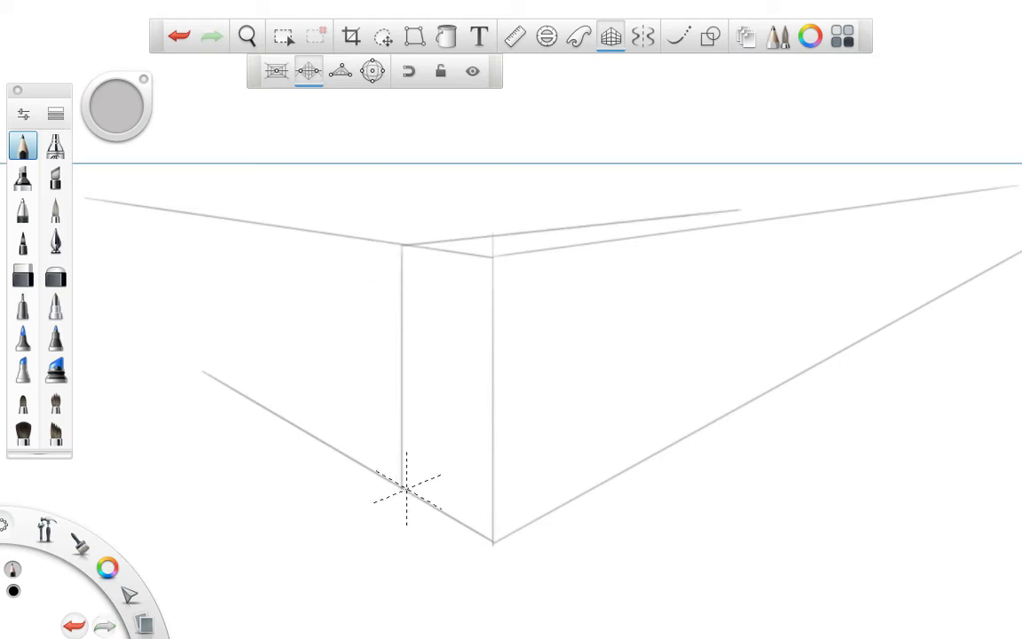
left_click_drag(401, 484, 761, 290)
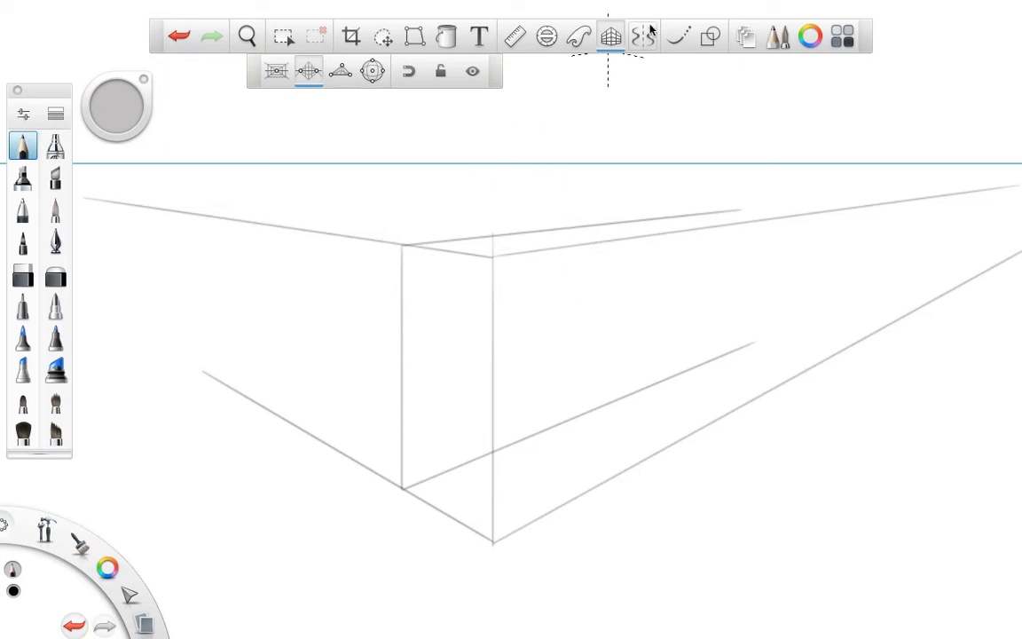
Step: Briefly show the reference photo on Layer3 to compare the tape measure's proportions with the box, and hide it again
key("ctrl+l")
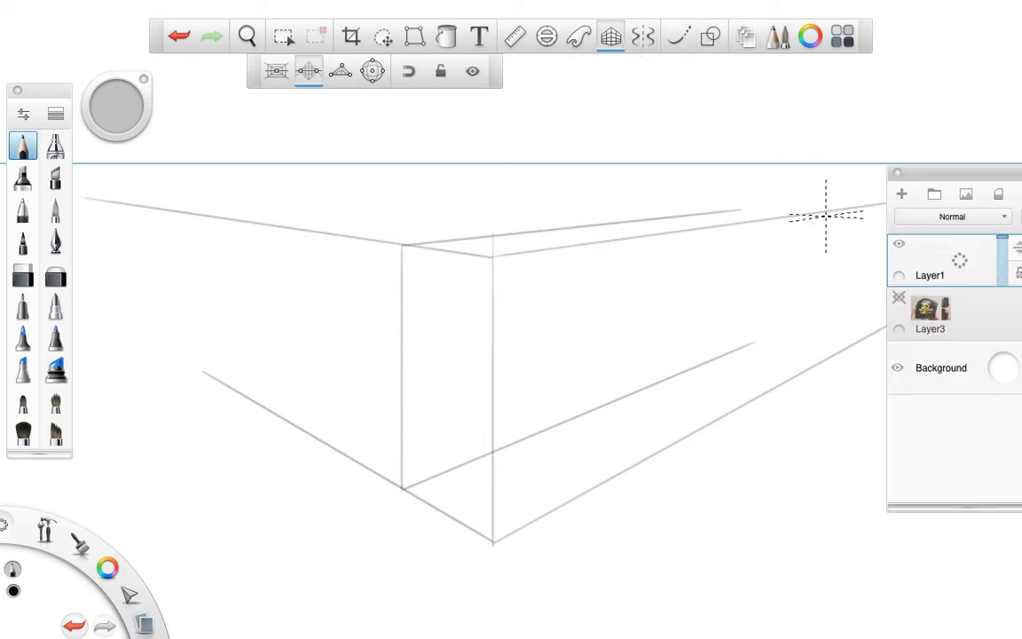
left_click(899, 299)
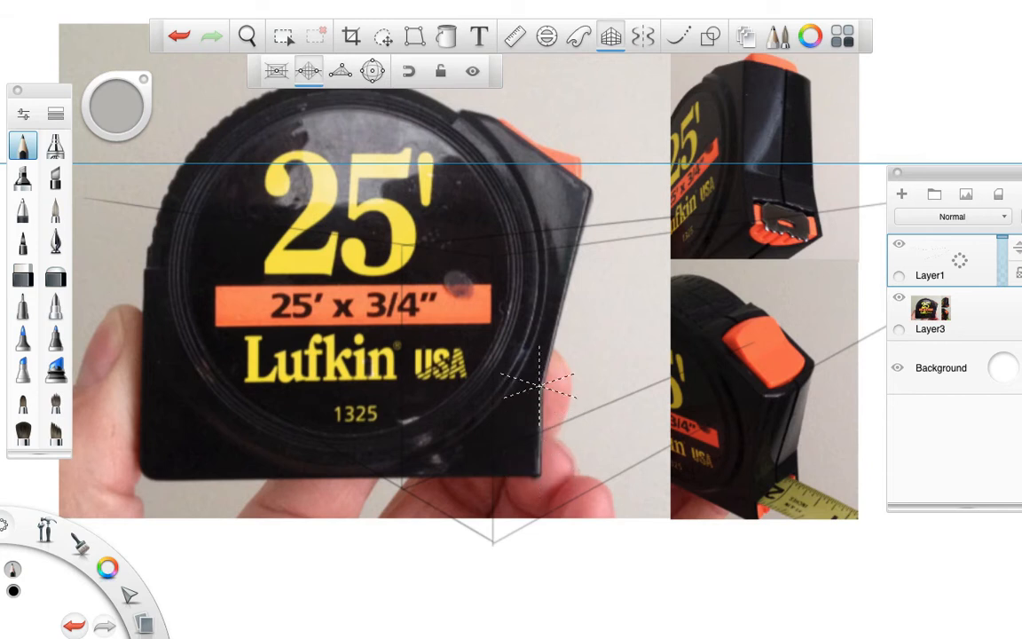
left_click(899, 296)
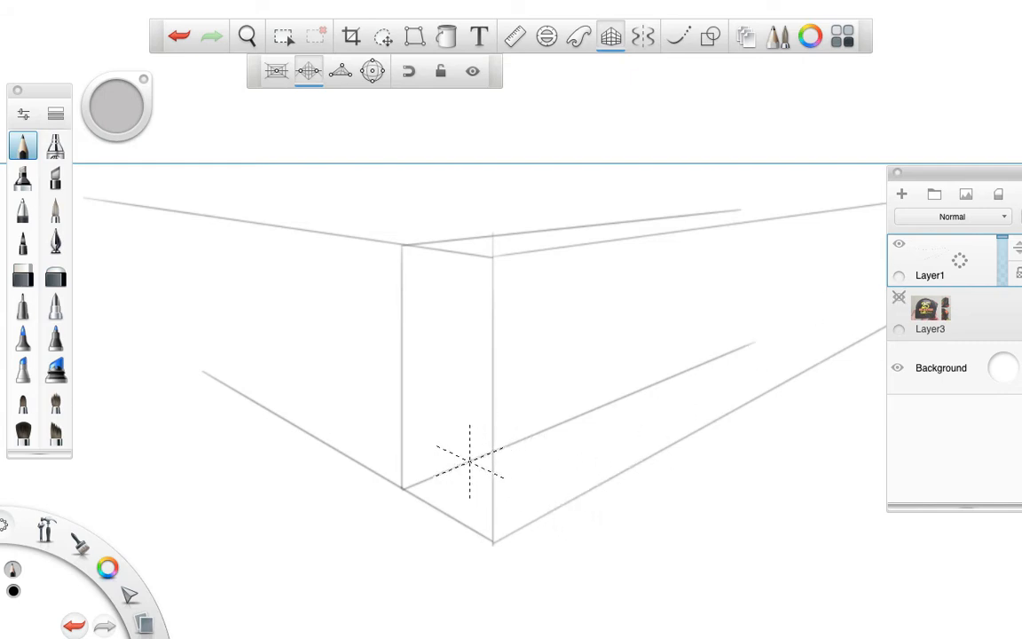
mouse_move(469, 461)
left_mouse_down()
mouse_move(555, 490)
mouse_move(559, 502)
mouse_move(560, 466)
left_mouse_up()
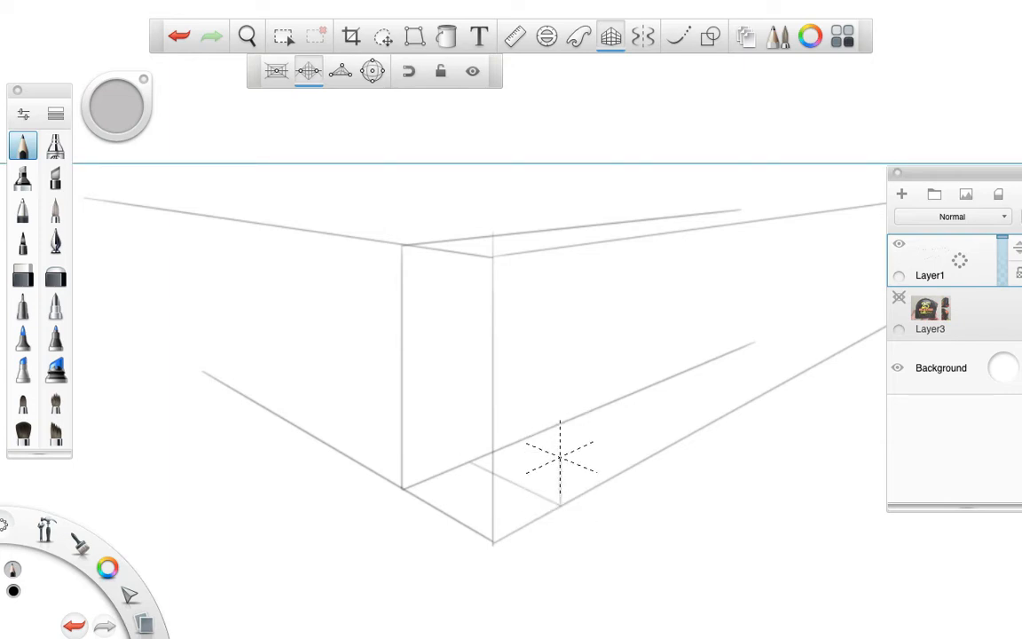
left_click_drag(560, 457, 456, 414)
left_click_drag(470, 462, 471, 419)
left_click(899, 297)
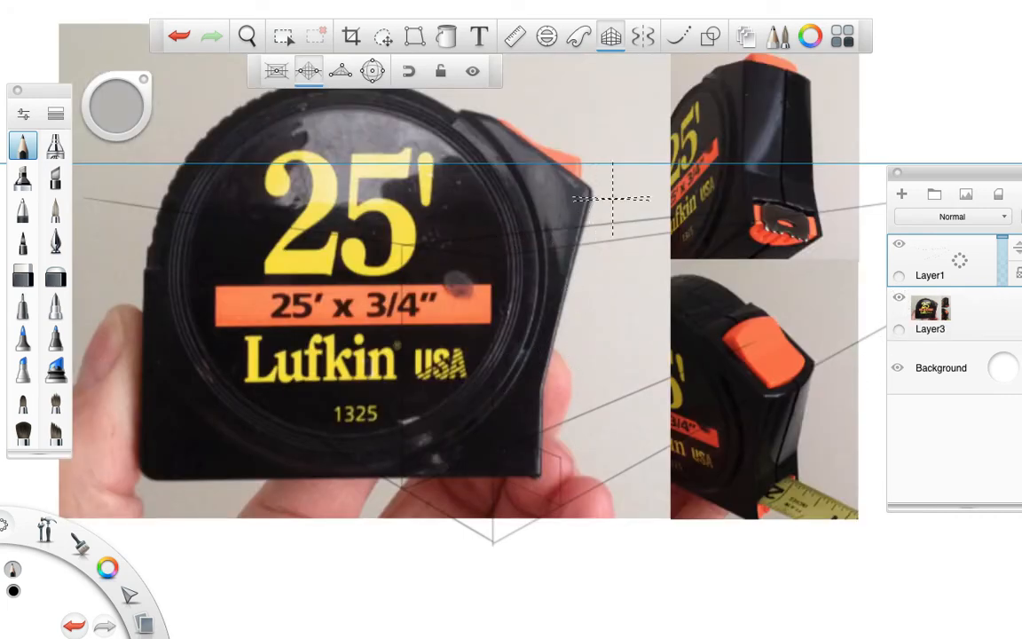
left_click(899, 298)
key("ctrl+z")
key("ctrl+z")
key("ctrl+z")
key("ctrl+z")
key("ctrl+z")
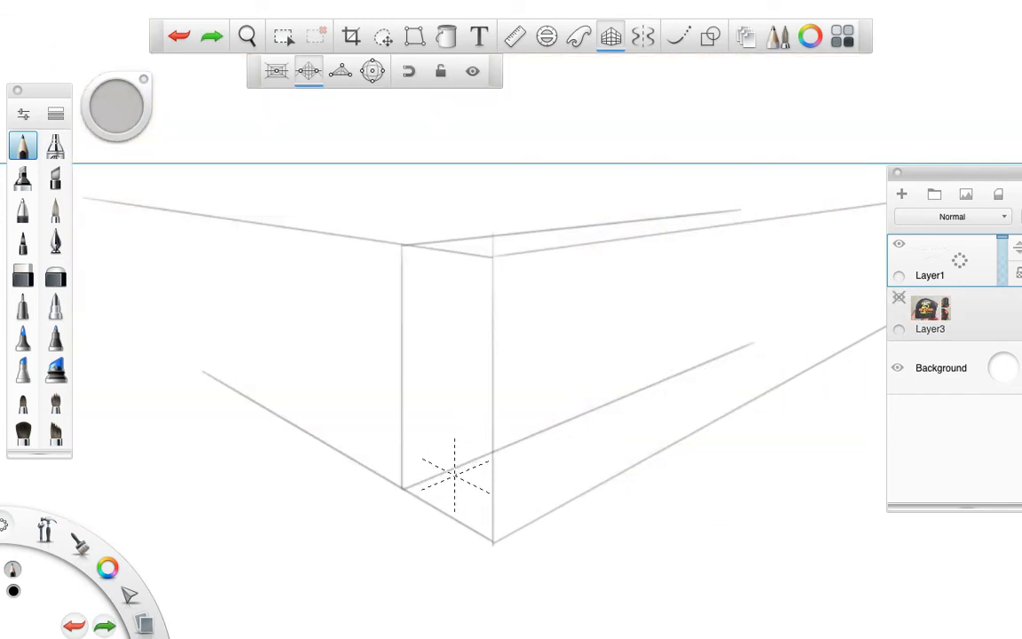
Step: Draw an upright rectangle at the base, set slightly back from the front, and a perspective line across the front face's upper part
mouse_move(444, 470)
left_mouse_down()
mouse_move(495, 498)
mouse_move(543, 495)
mouse_move(536, 518)
left_mouse_up()
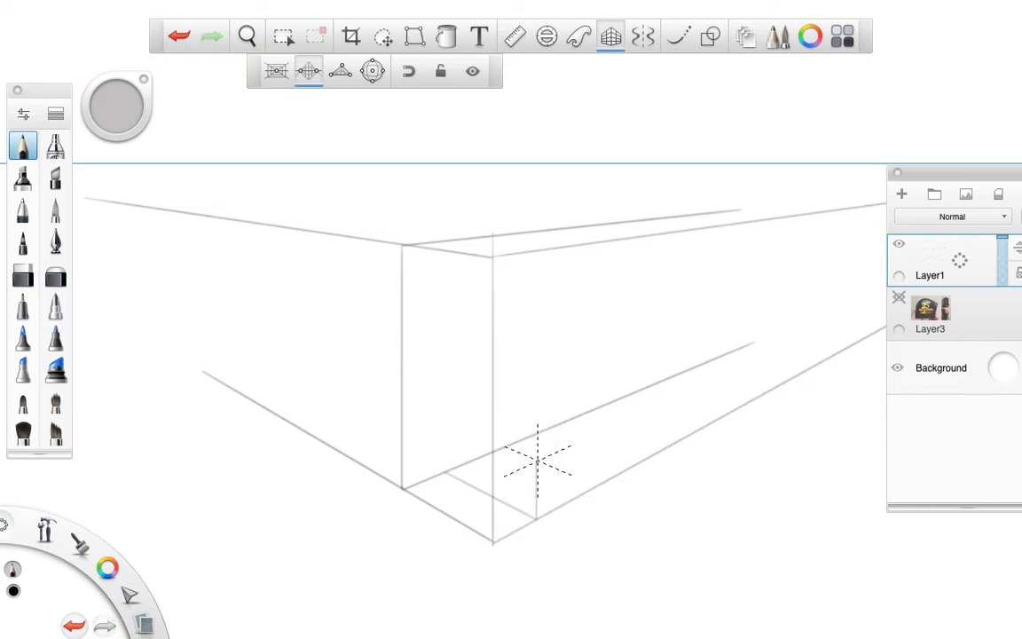
left_click_drag(539, 462, 448, 424)
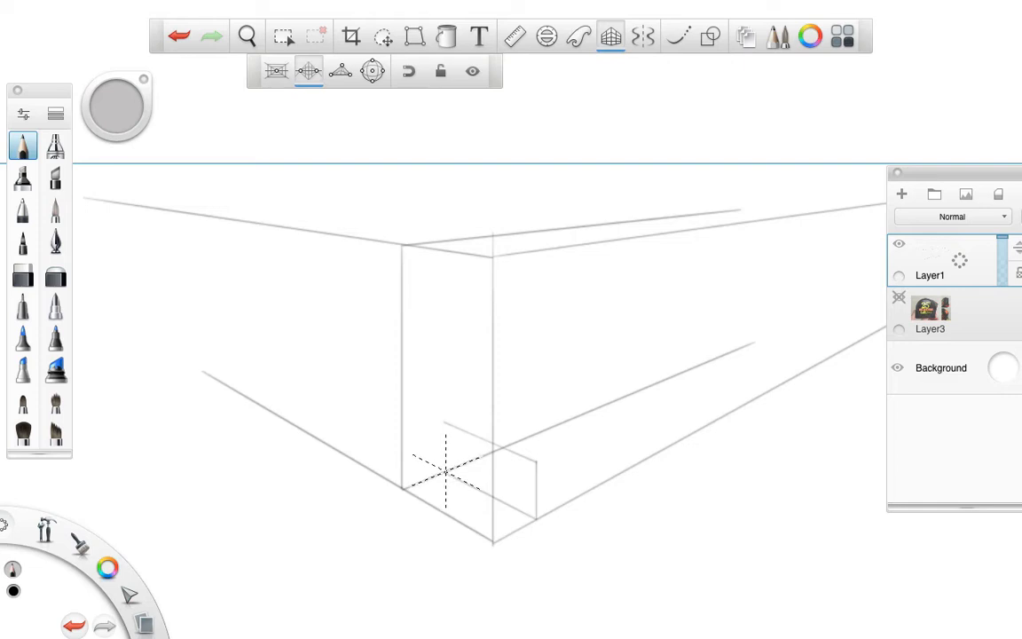
left_click_drag(445, 469, 444, 422)
left_click_drag(493, 328, 429, 311)
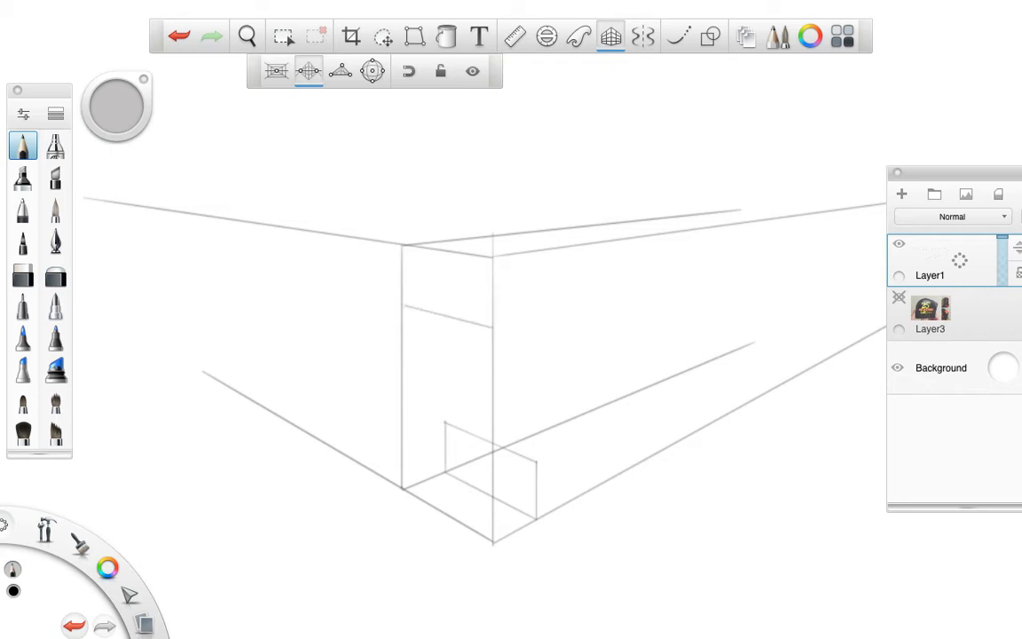
Step: Draw two slanted ruler lines joining the ends of the front face's cross line to the upper corners of the set-back rectangle
left_click(515, 36)
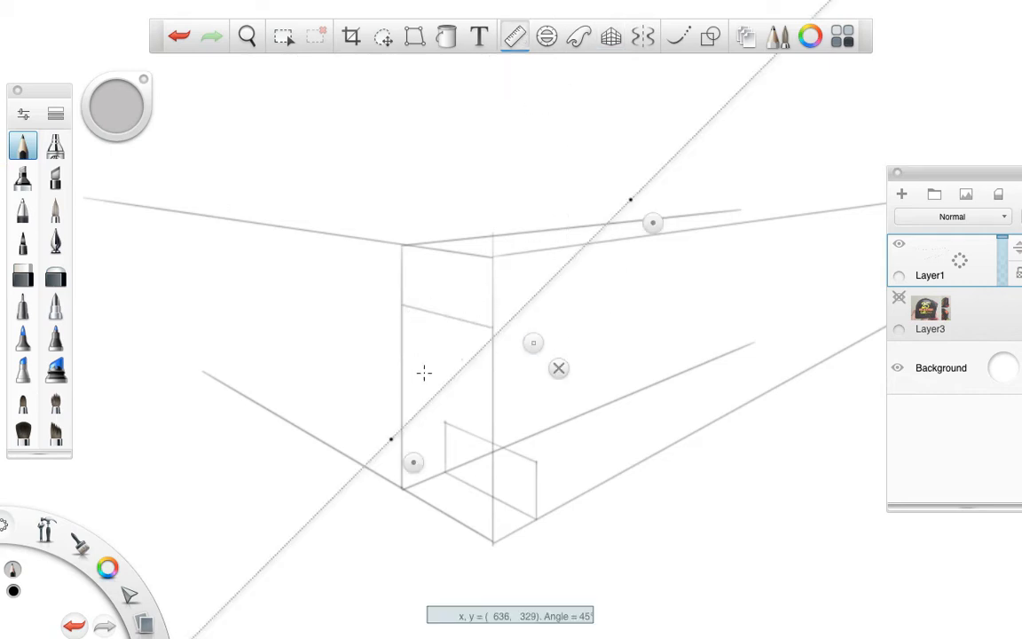
left_click_drag(413, 461, 415, 335)
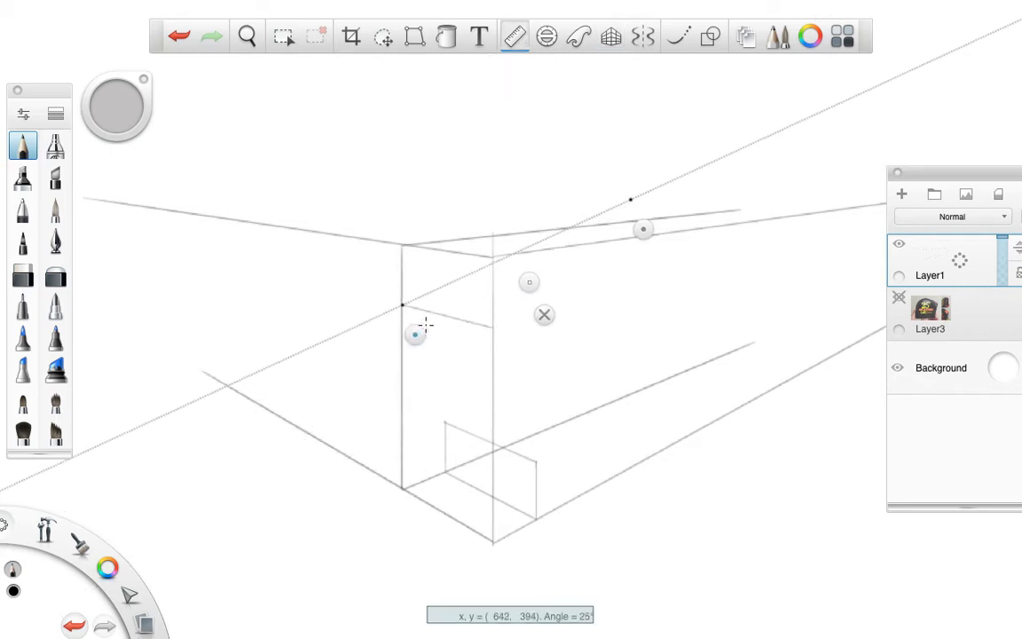
left_click_drag(645, 228, 444, 406)
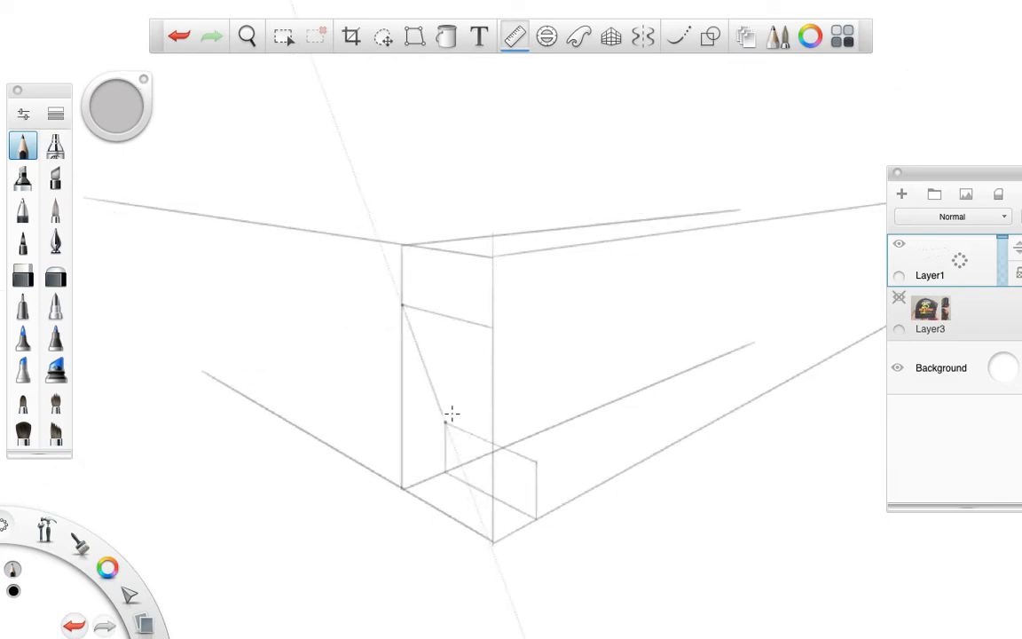
left_click_drag(406, 376, 504, 456)
left_click(449, 416)
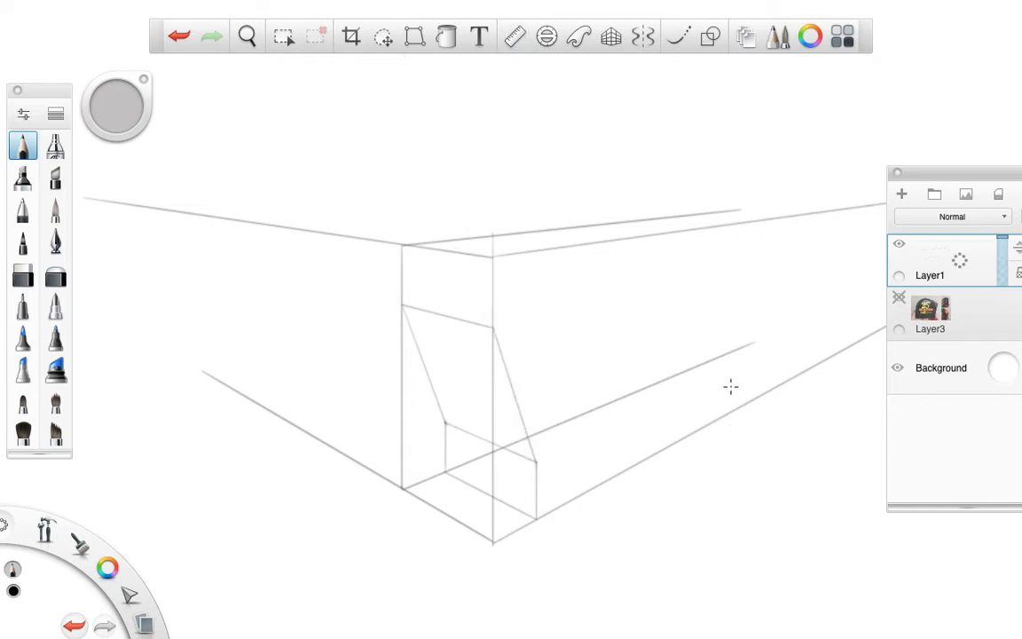
Step: Check the reference photo and draw a perspective line across the box's top, a short distance behind the front edge
left_click(899, 300)
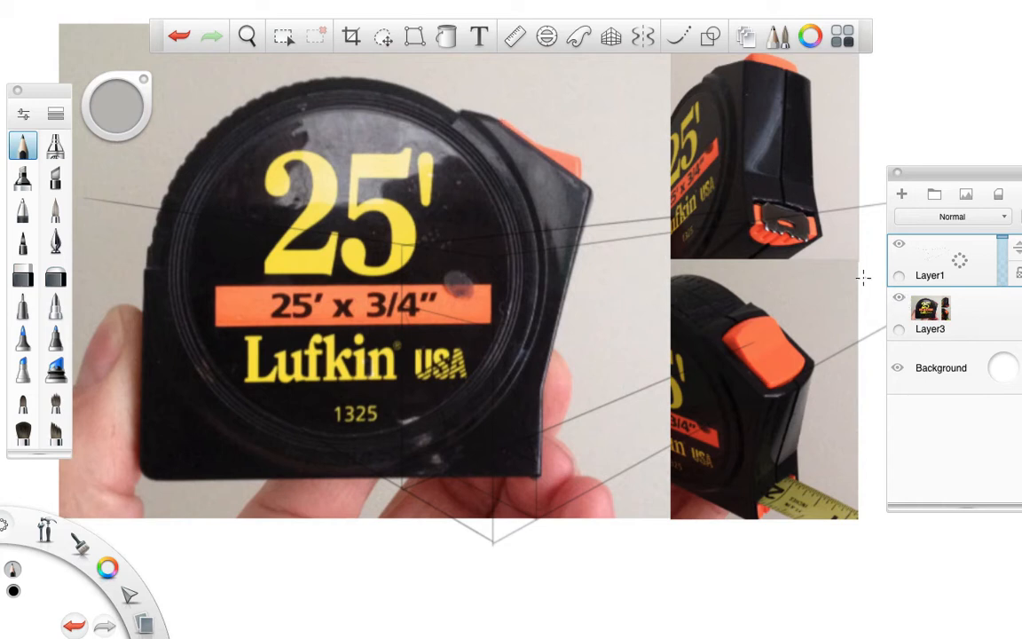
left_click(899, 299)
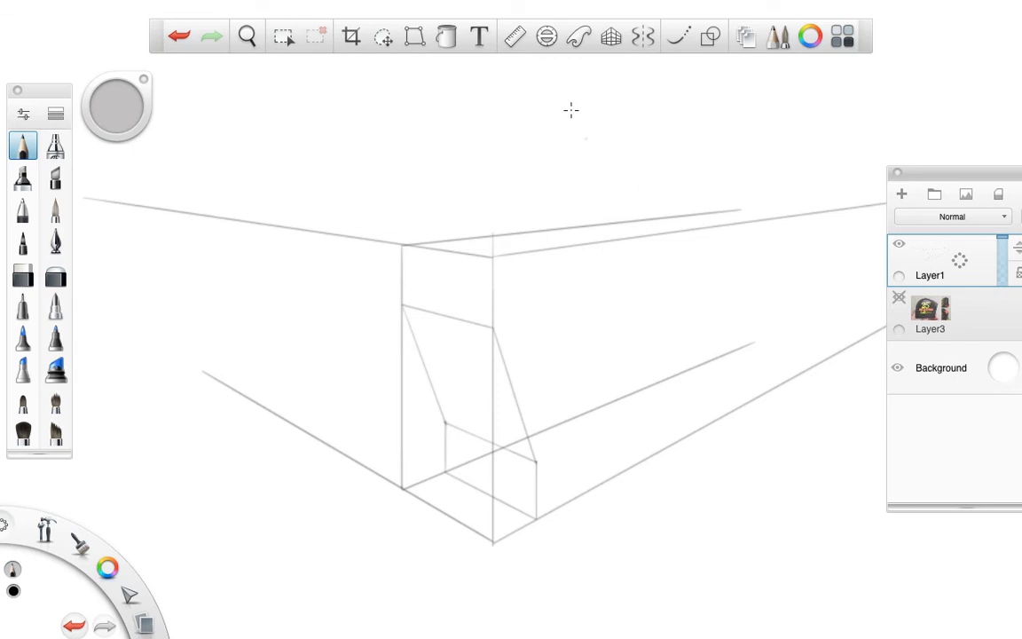
left_click(612, 38)
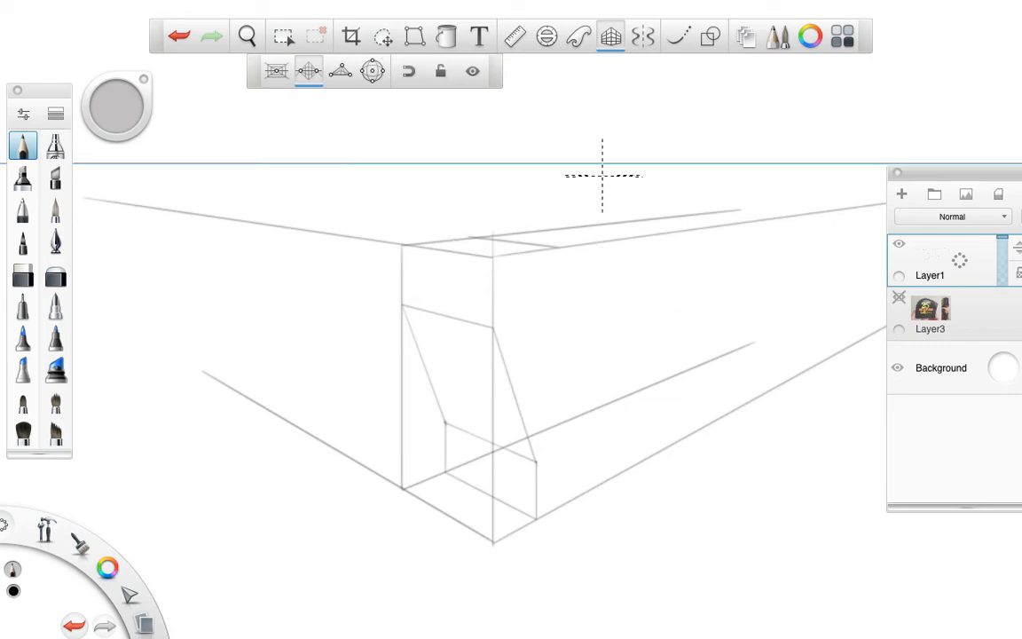
Step: Draw two slanted ruler lines joining the front face's cross line ends to the set-back line across the box's top
left_click(514, 37)
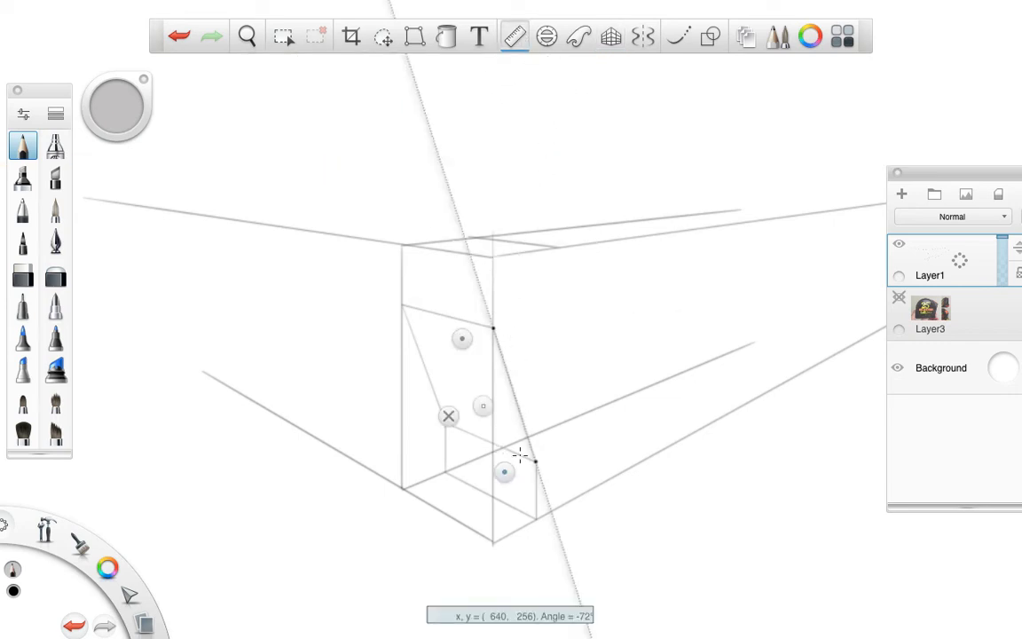
left_click_drag(520, 455, 577, 267)
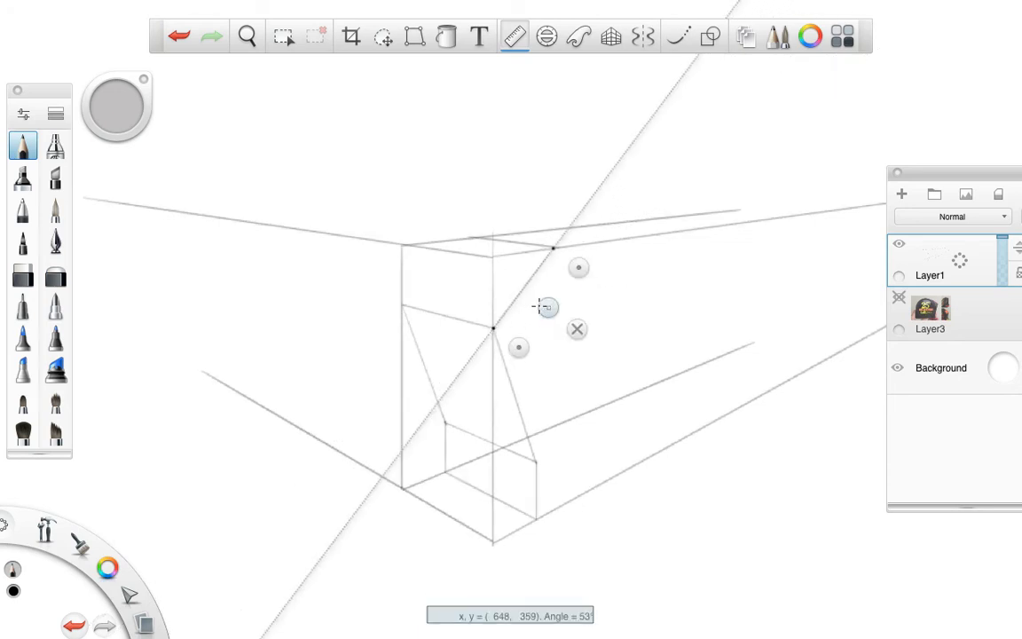
left_click_drag(548, 307, 467, 296)
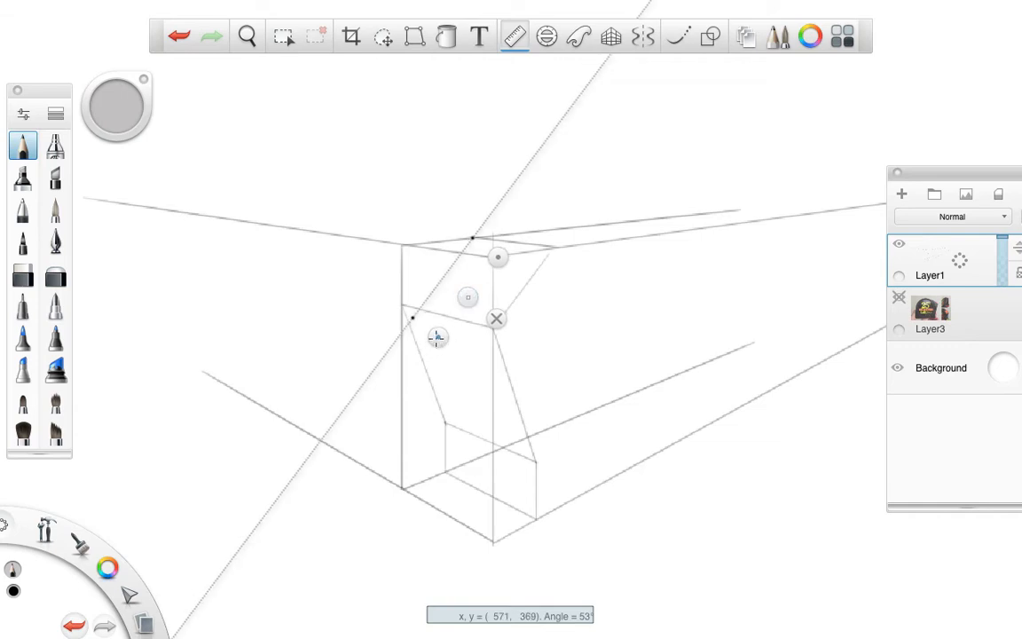
left_click_drag(438, 338, 424, 328)
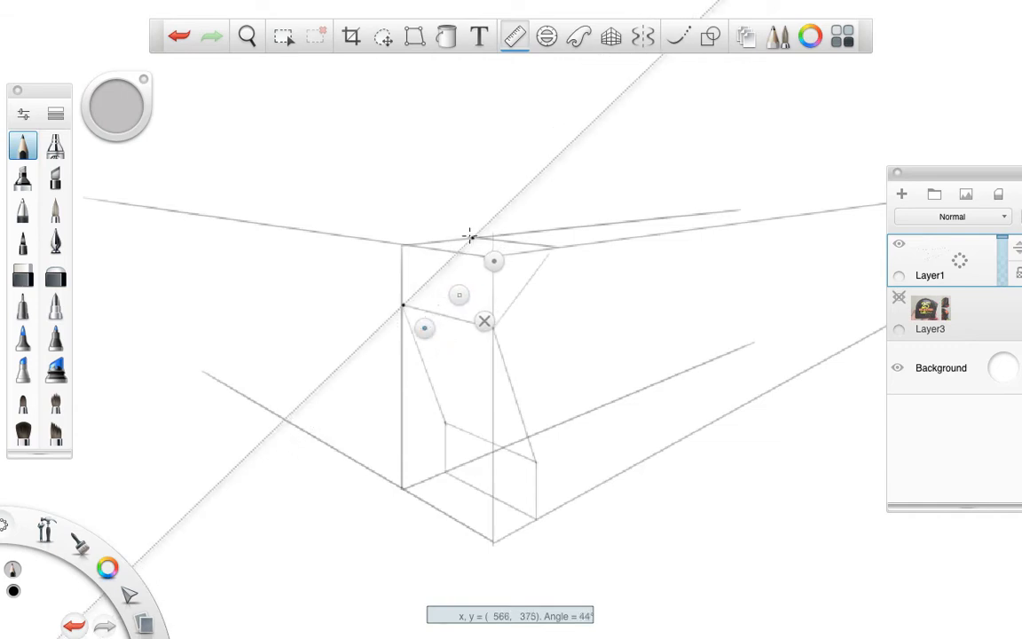
left_click_drag(471, 236, 416, 301)
left_click(484, 321)
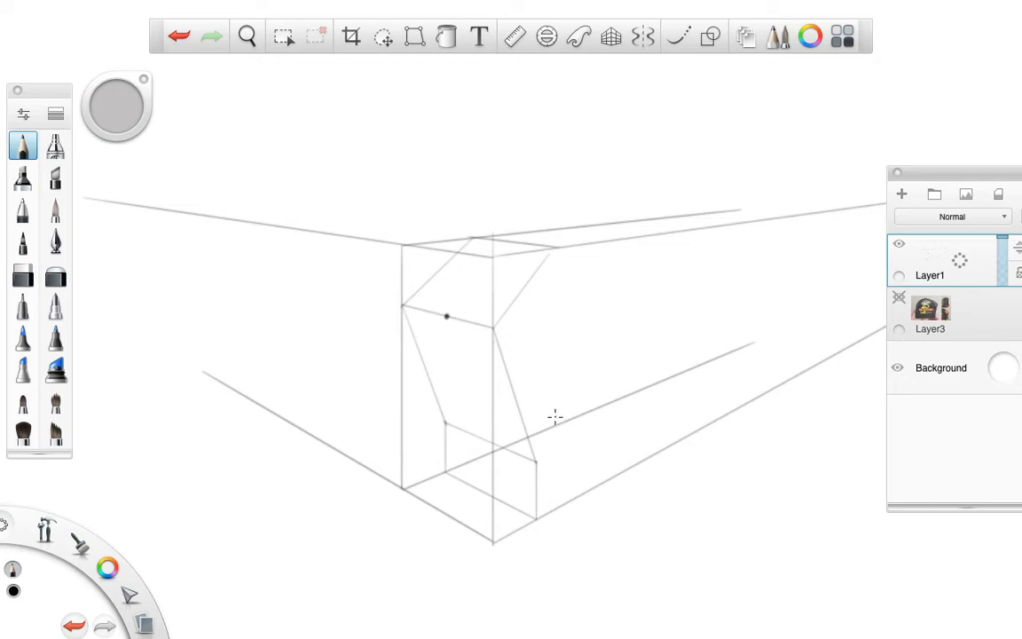
Step: Undo the freehand midpoint dot and draw red ruler diagonals between the corners of the front face area below the cross line
key("ctrl+z")
left_click(515, 39)
left_click_drag(502, 253, 515, 553)
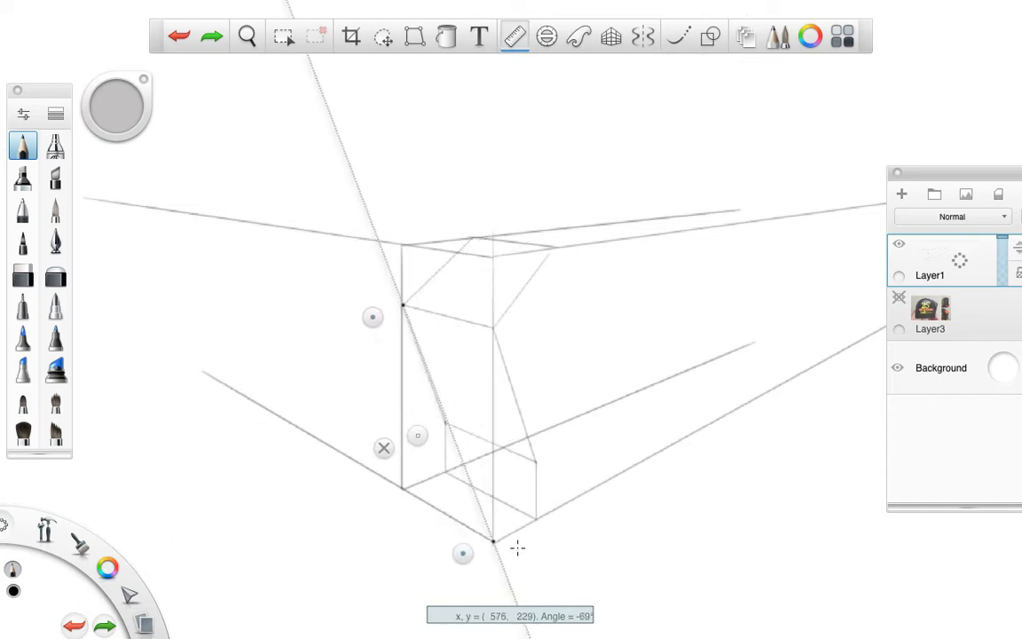
left_click(107, 568)
left_click(85, 538)
left_click_drag(434, 361, 455, 432)
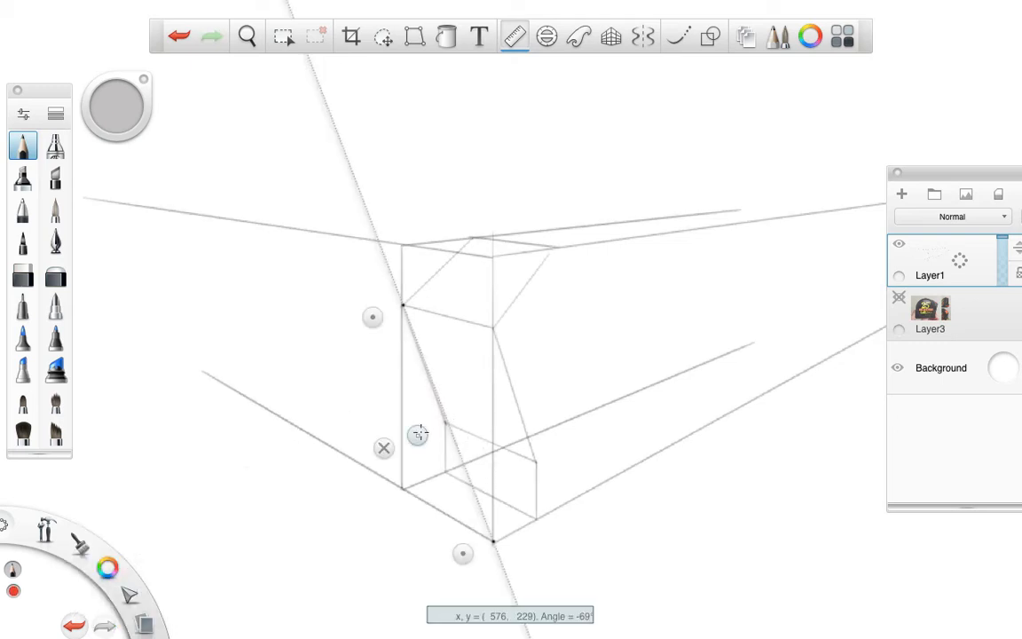
mouse_move(371, 317)
left_mouse_down()
mouse_move(484, 331)
mouse_move(460, 331)
left_mouse_up()
left_click_drag(460, 541, 371, 493)
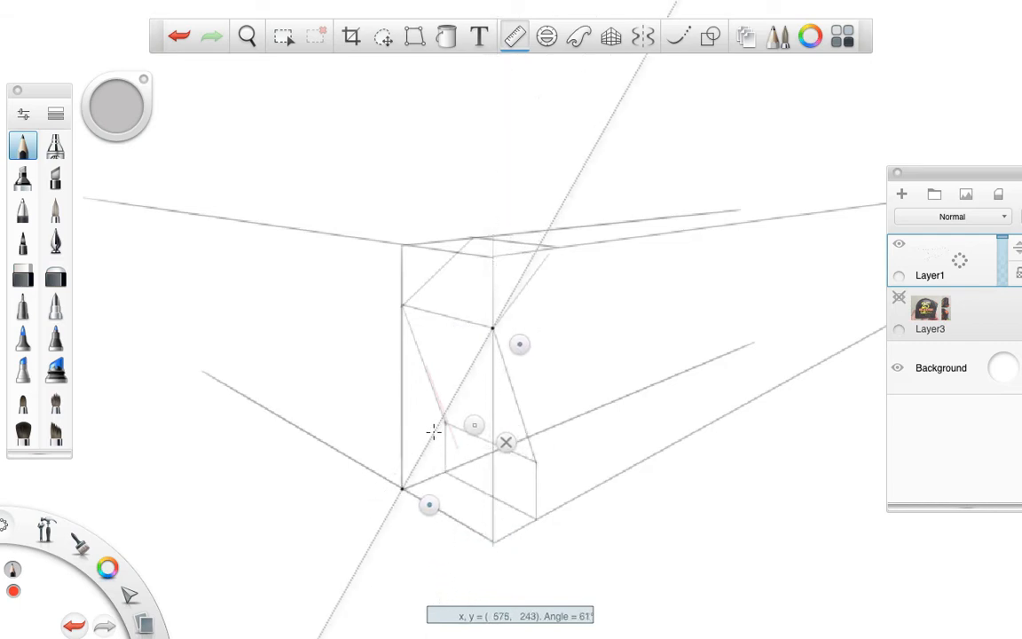
Step: Align a vertical ruler with the red diagonals' crossing and mark the perspective midpoint on the cross line in black
left_click(519, 344)
left_click_drag(525, 410, 477, 417)
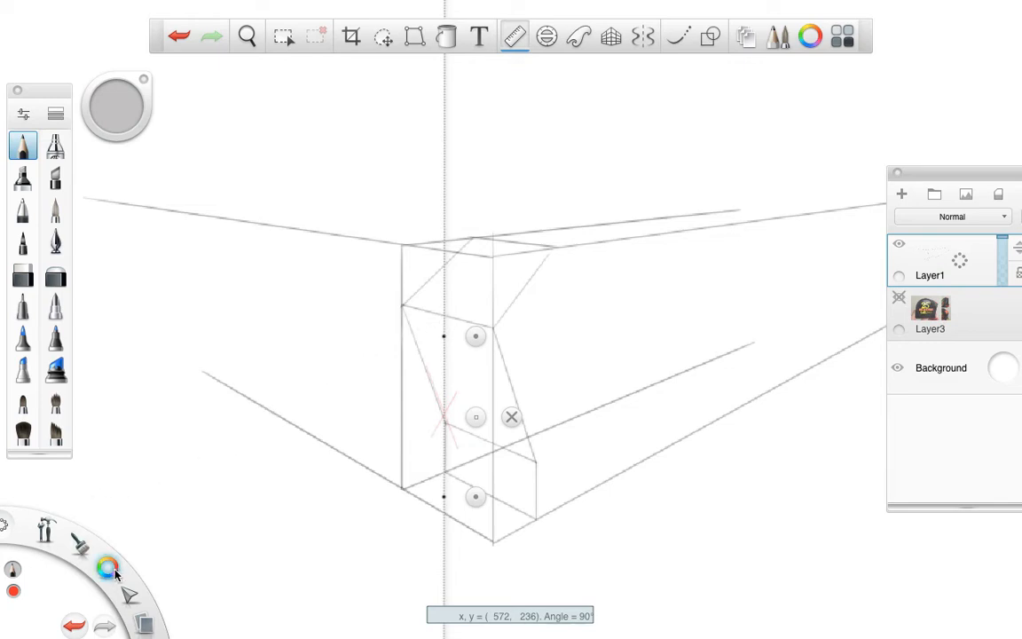
left_click_drag(115, 572, 113, 521)
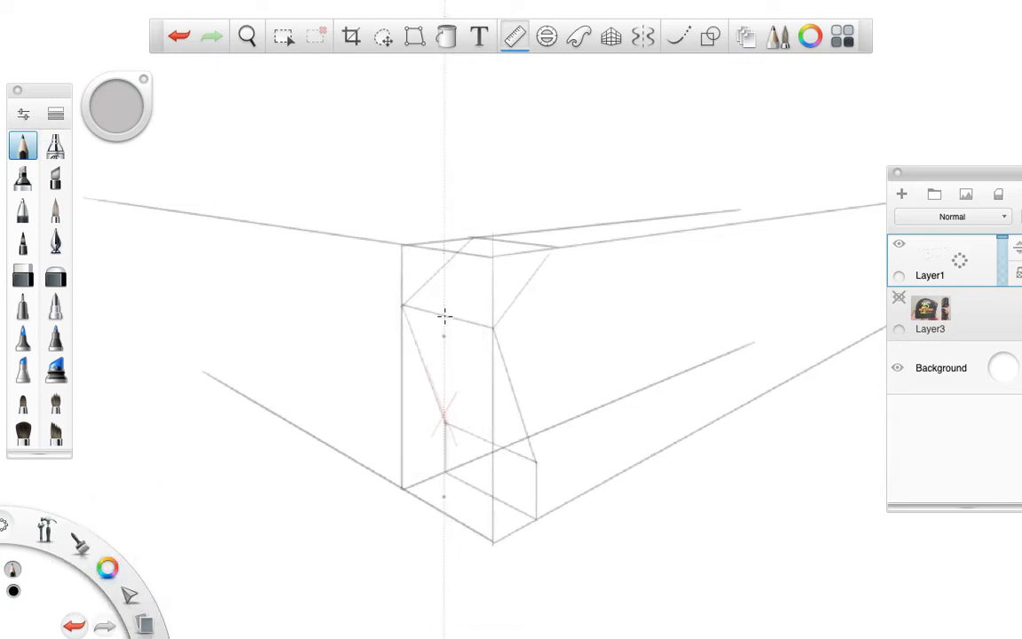
left_click_drag(444, 313, 443, 317)
left_click(510, 418)
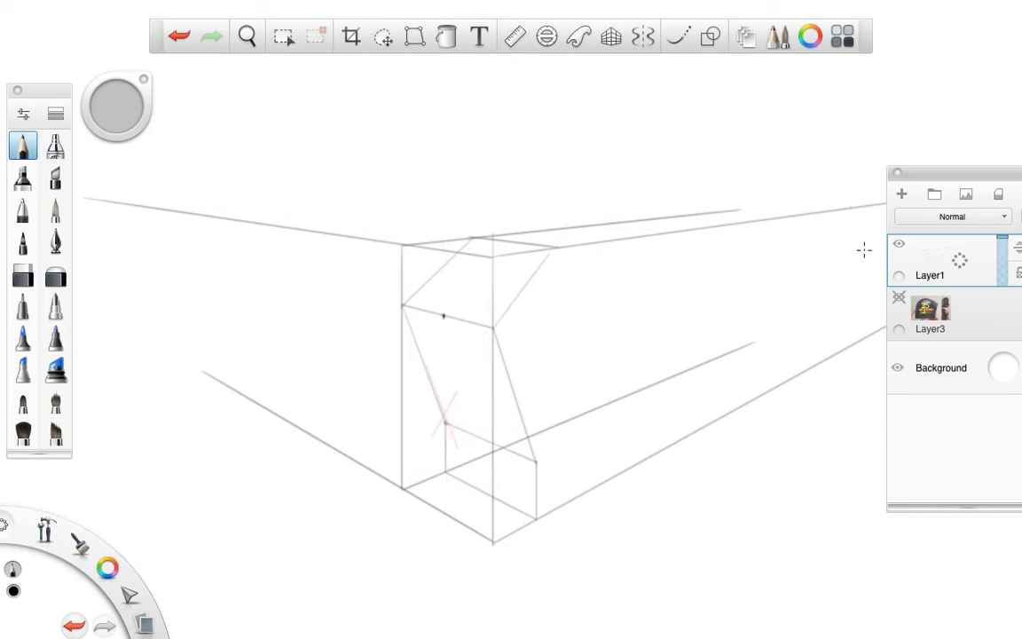
Step: Check the reference photo, draw a perspective line just above the front cross line, and mark where it meets both slanted lines
left_click(899, 298)
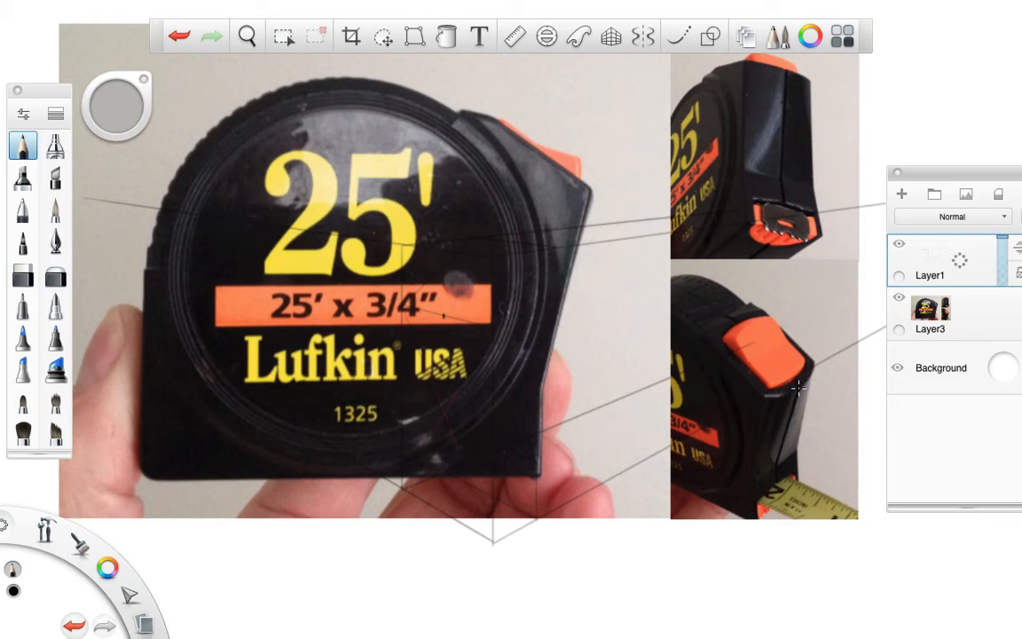
left_click(899, 297)
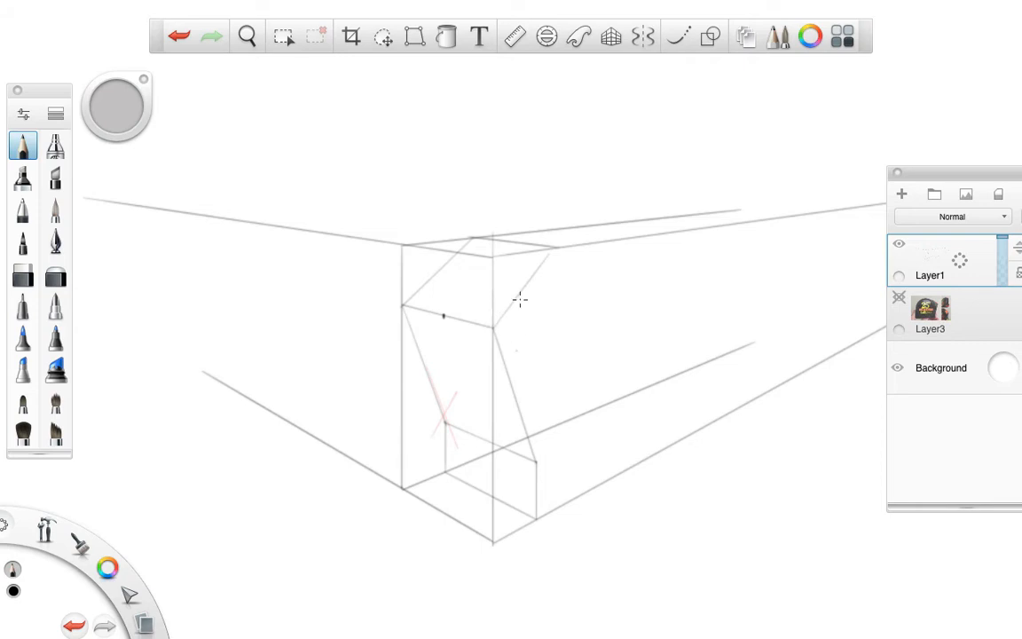
left_click(611, 36)
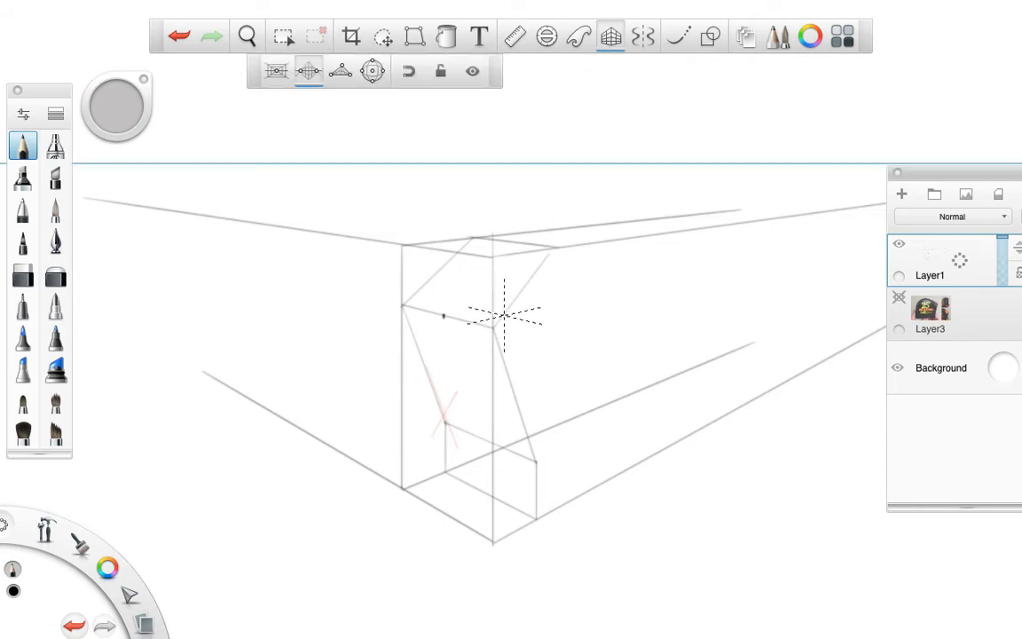
left_click_drag(504, 315, 275, 263)
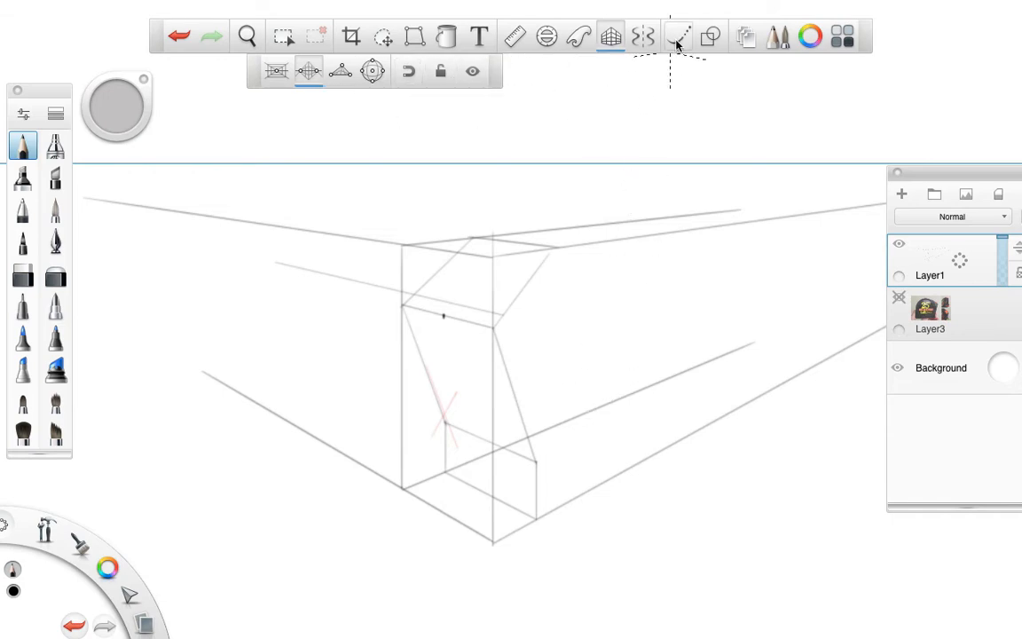
left_click(595, 39)
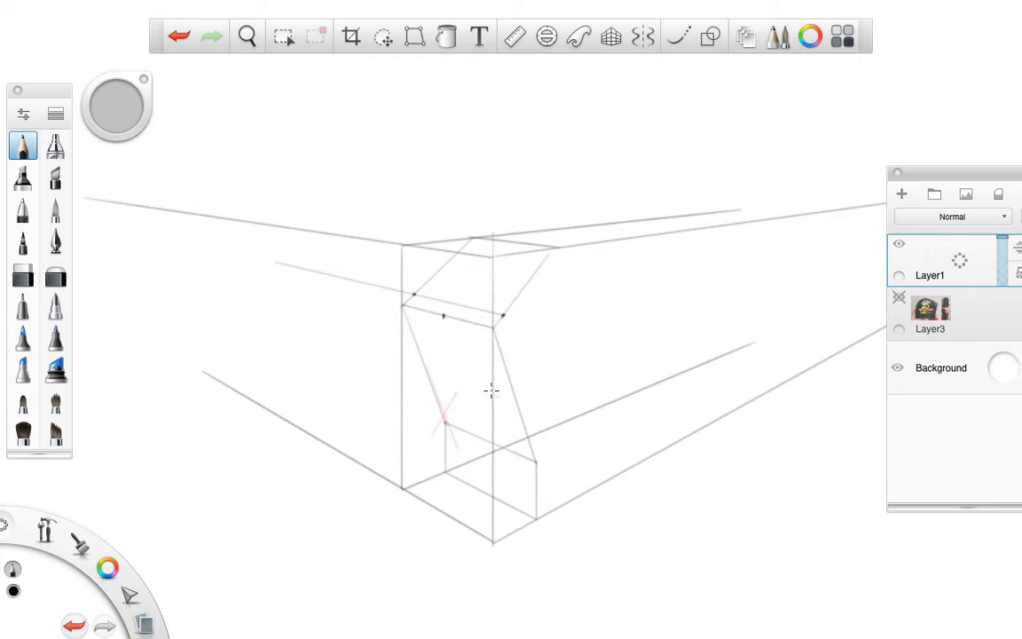
Step: Draw a smooth steady-stroke curve through both edge marks and the midpoint mark on the front cross line
key("space")
left_click_drag(475, 308, 622, 250)
left_click(679, 38)
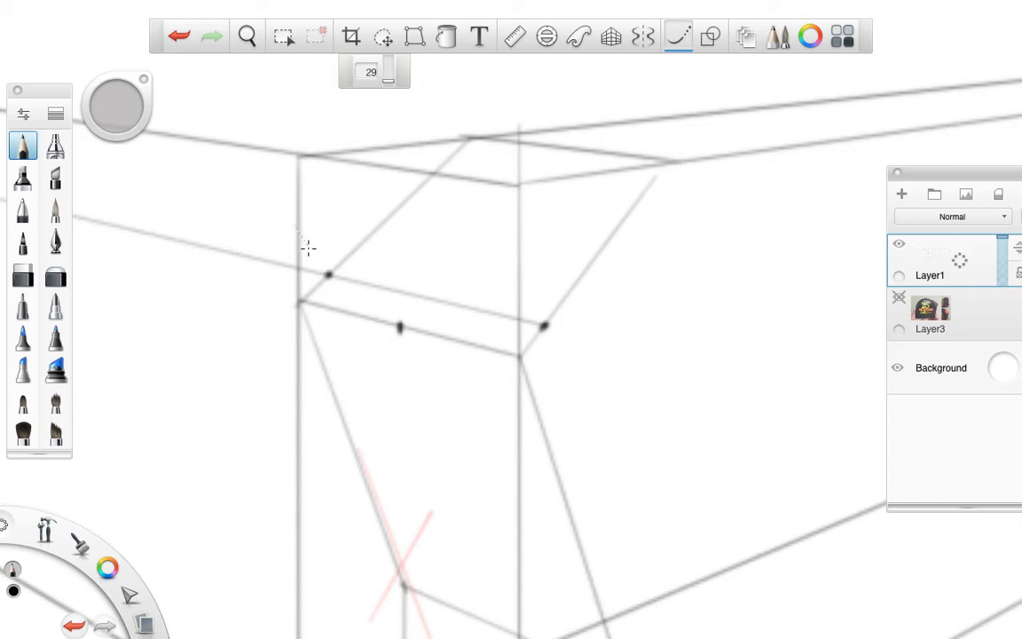
mouse_move(307, 246)
left_mouse_down()
mouse_move(384, 320)
mouse_move(450, 340)
mouse_move(529, 330)
mouse_move(605, 302)
left_mouse_up()
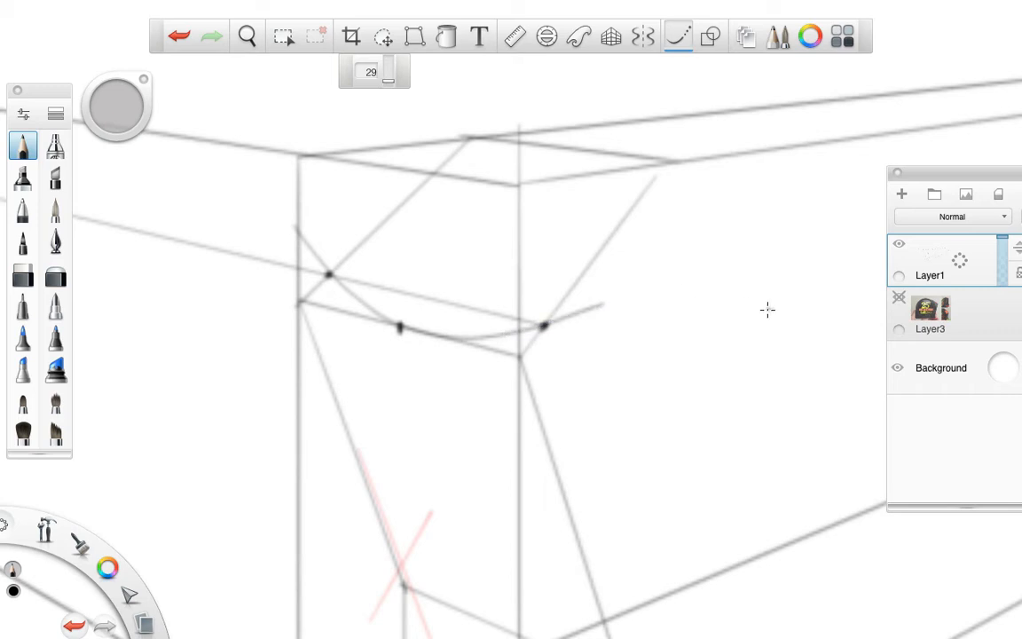
key("space")
left_click_drag(721, 236, 671, 257)
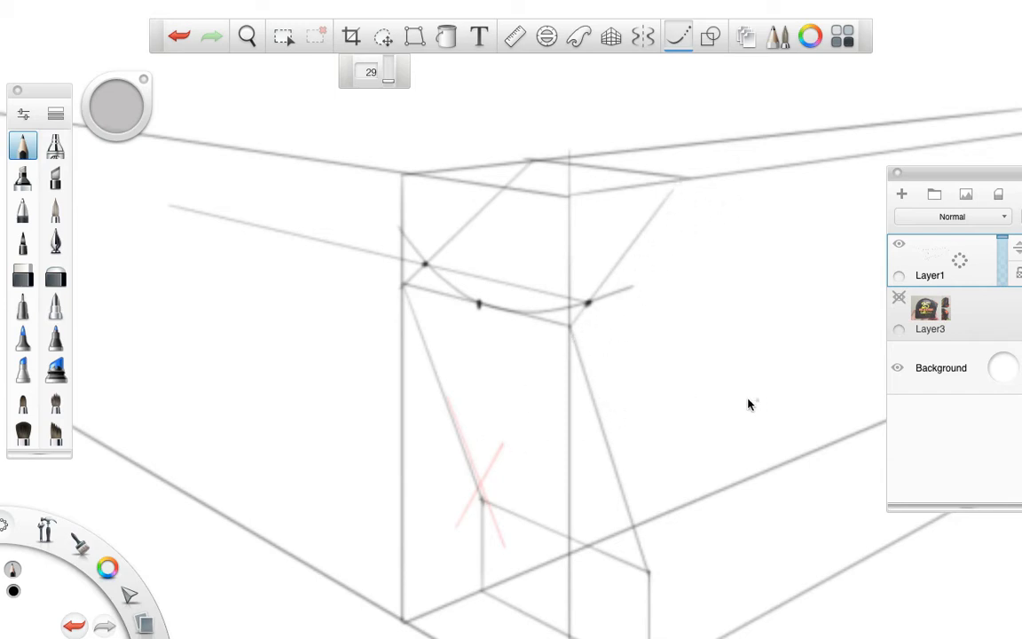
key("space")
mouse_move(748, 288)
left_mouse_down()
mouse_move(728, 300)
mouse_move(748, 335)
mouse_move(602, 328)
left_mouse_up()
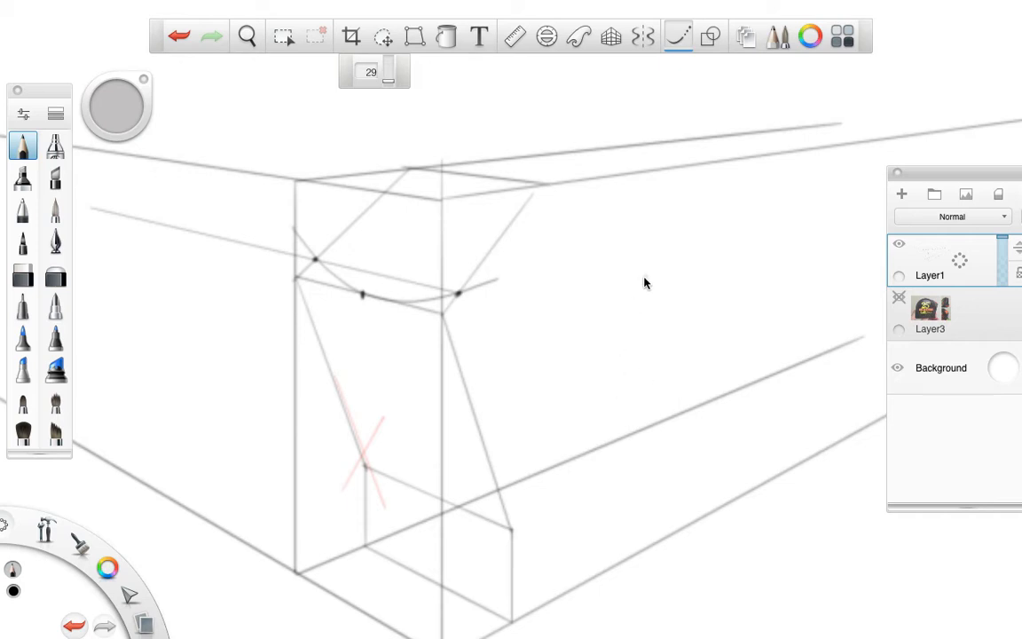
key("space")
mouse_move(629, 286)
left_mouse_down()
mouse_move(659, 326)
mouse_move(609, 296)
mouse_move(604, 303)
left_mouse_up()
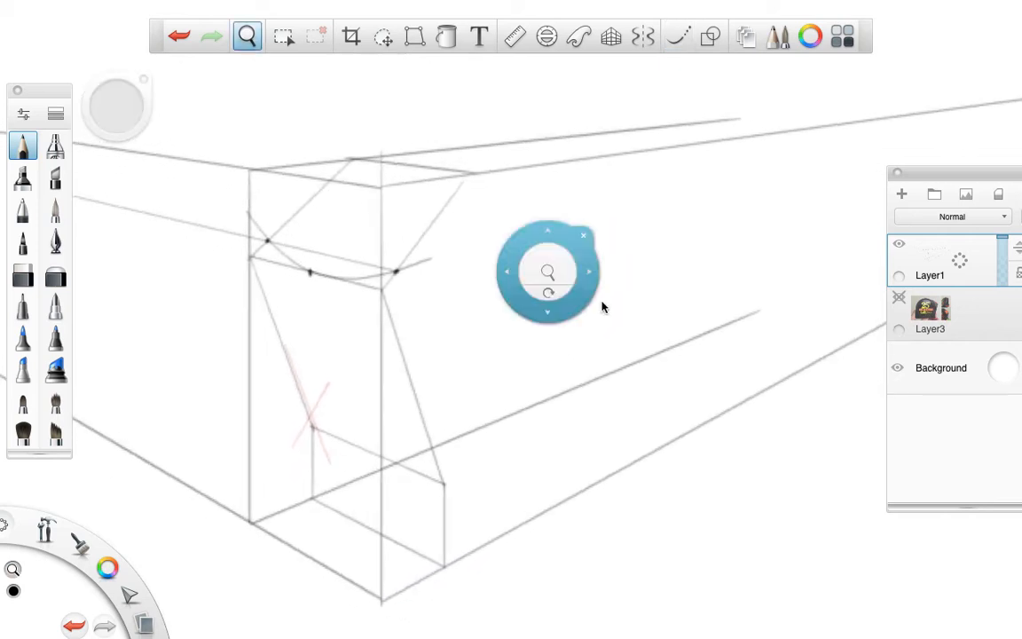
Step: Add a new layer above Layer1, hide it, and make Layer1 the active layer again
left_click(903, 196)
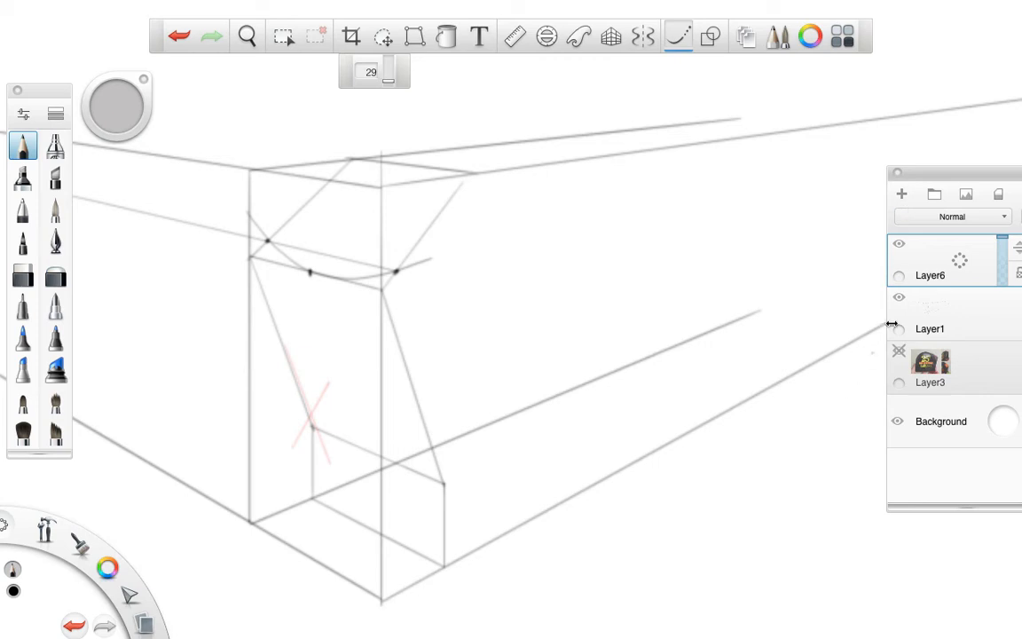
left_click(899, 243)
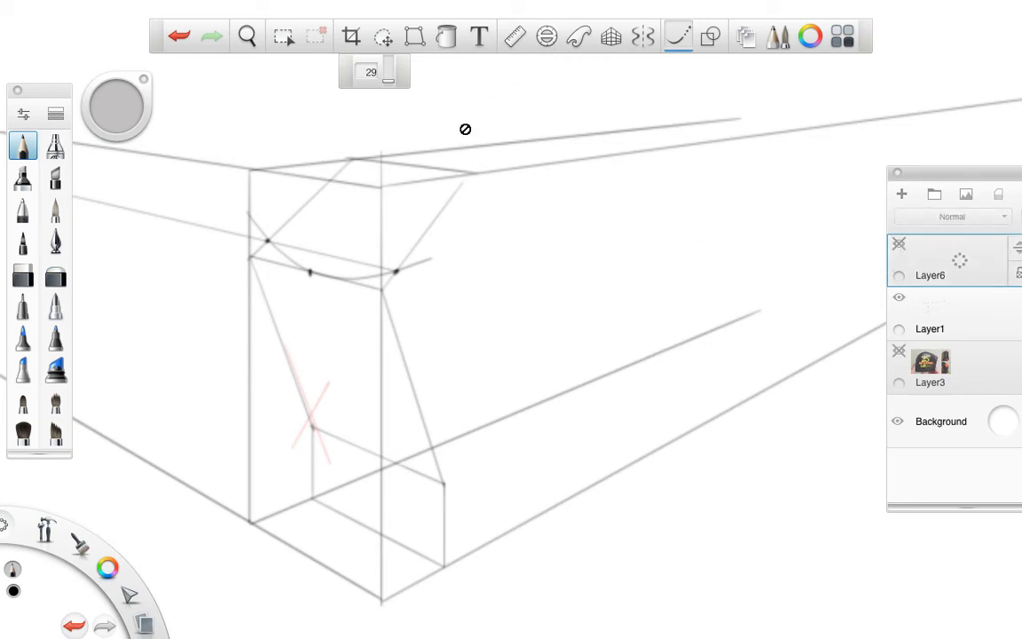
key("space")
left_click(929, 314)
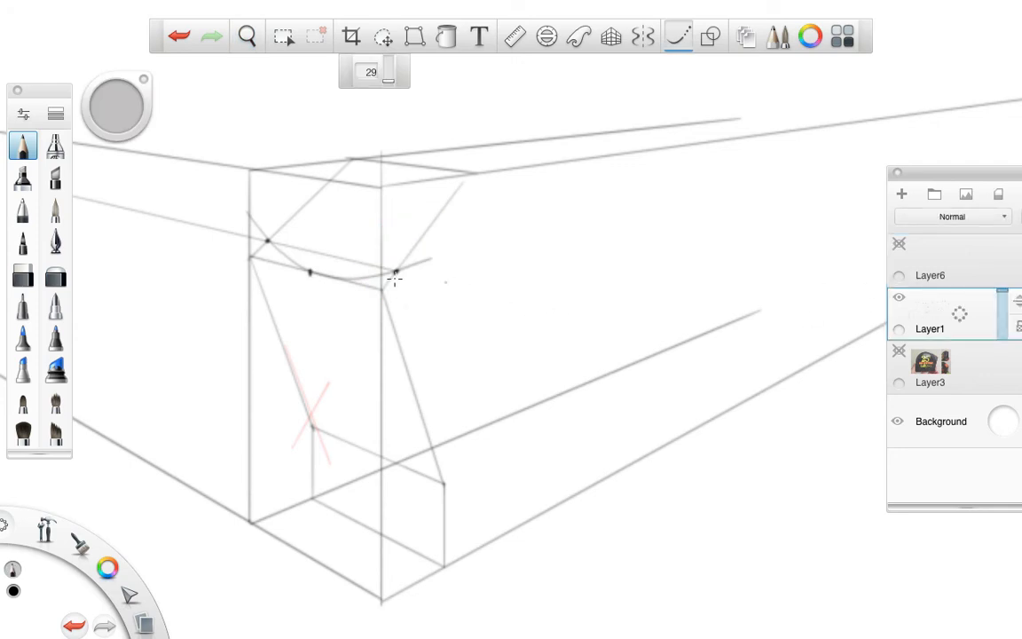
Step: Darken the curve between the two edge marks with a heavier freehand pencil stroke
key("space")
left_click_drag(361, 262, 488, 231)
left_click_drag(500, 277, 680, 260)
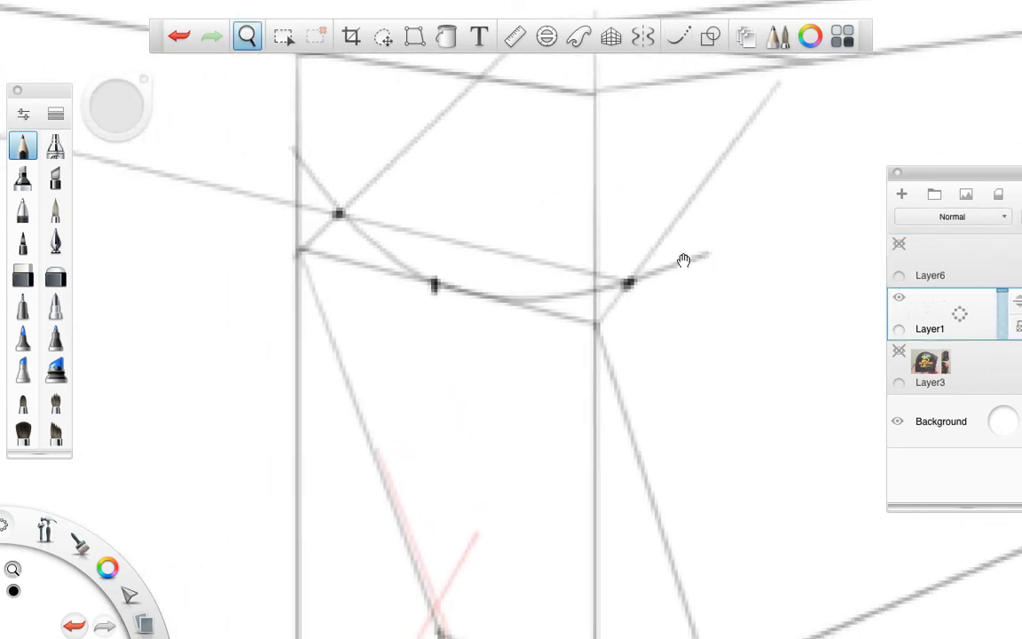
mouse_move(333, 200)
left_mouse_down()
mouse_move(413, 271)
mouse_move(464, 292)
mouse_move(583, 297)
mouse_move(657, 282)
left_mouse_up()
key("space")
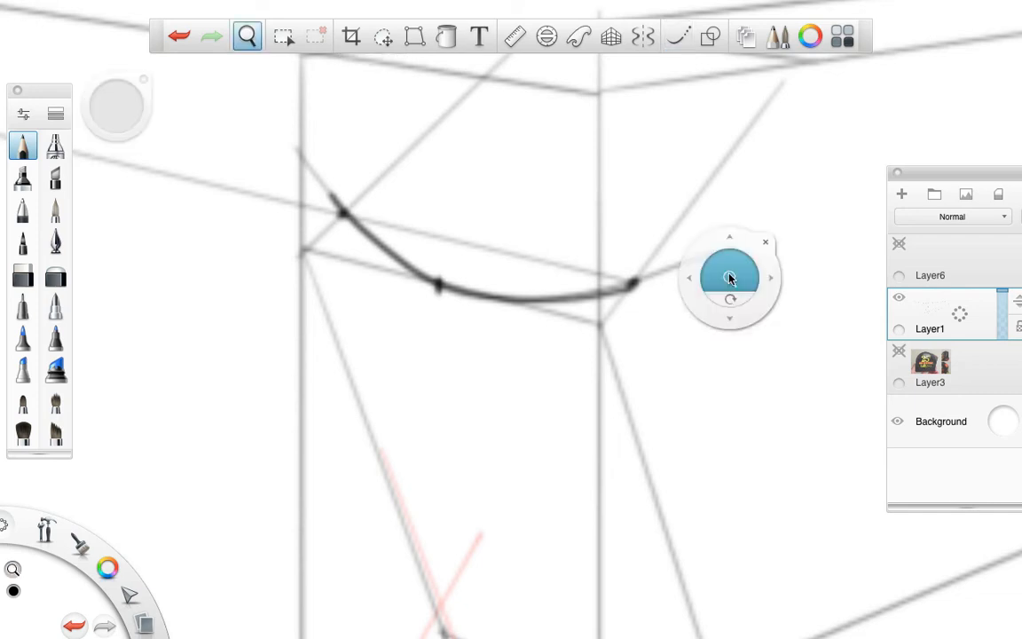
left_click_drag(729, 278, 659, 301)
Step: Darken the two upper slanted edges with ruler lines from the curve's ends to the box's top cross line
left_click(514, 36)
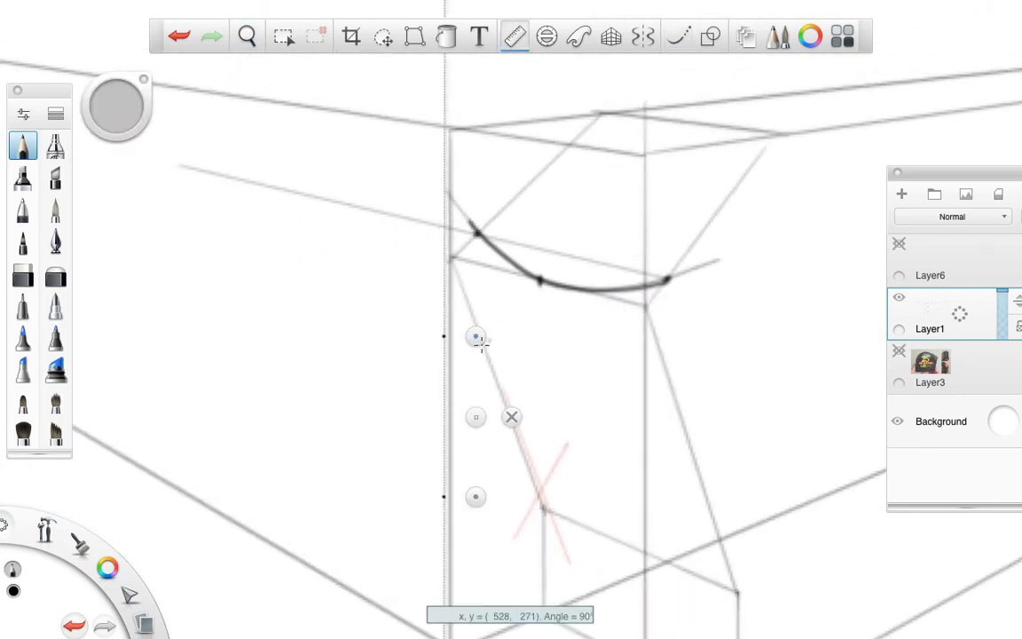
left_click_drag(480, 343, 630, 114)
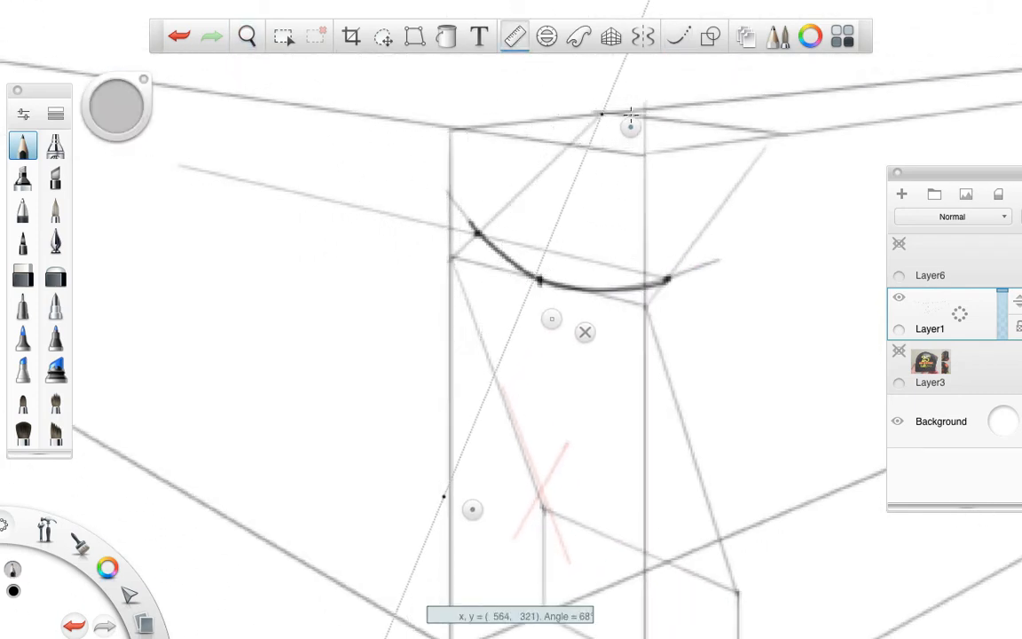
mouse_move(470, 508)
left_mouse_down()
mouse_move(493, 261)
mouse_move(509, 235)
mouse_move(511, 244)
mouse_move(504, 208)
mouse_move(601, 113)
left_mouse_up()
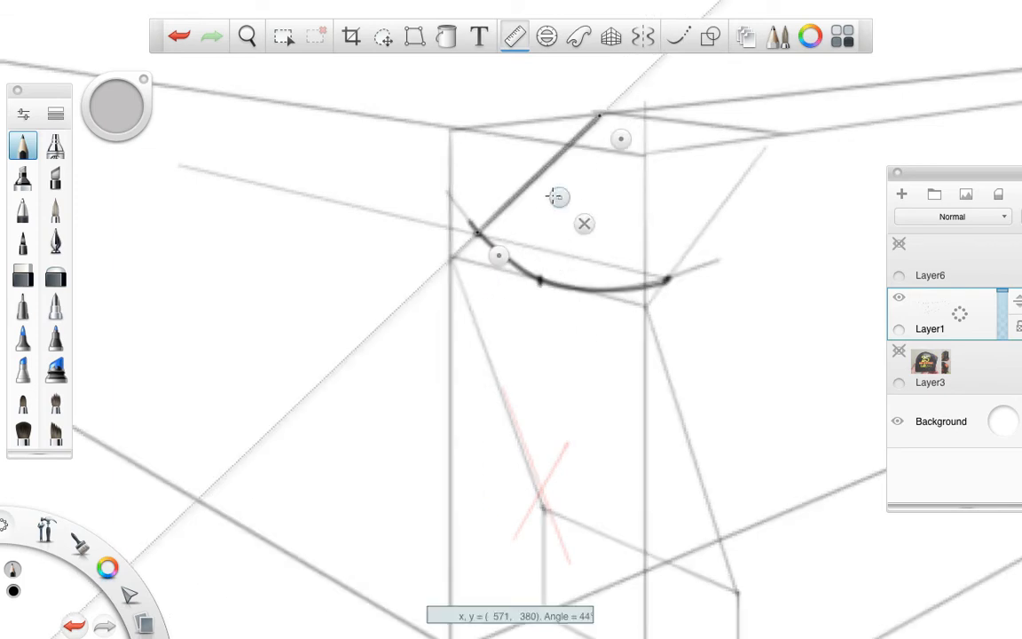
left_click_drag(556, 196, 739, 216)
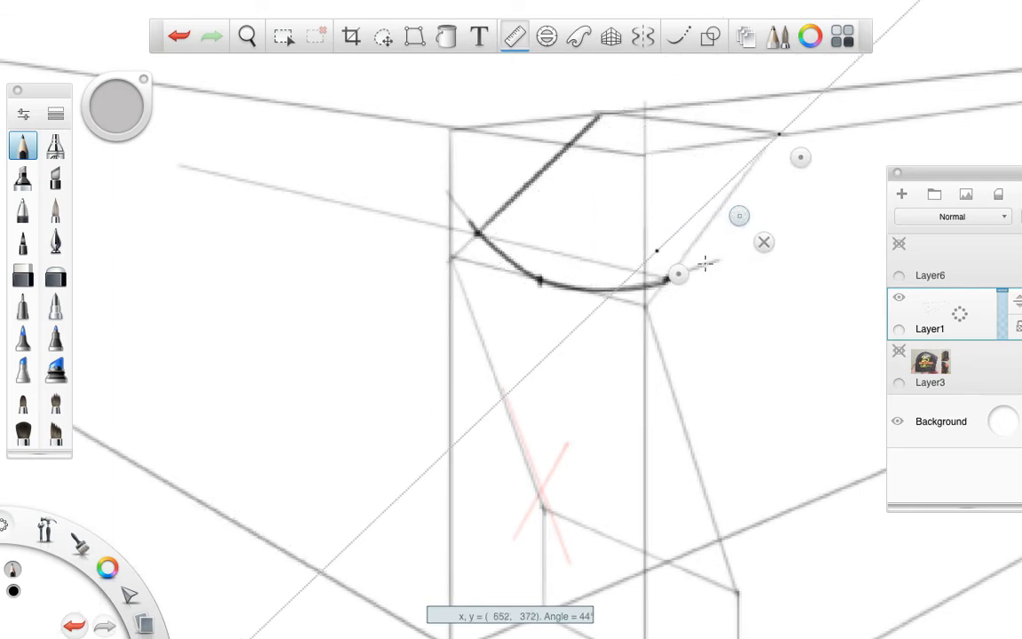
left_click_drag(678, 274, 694, 295)
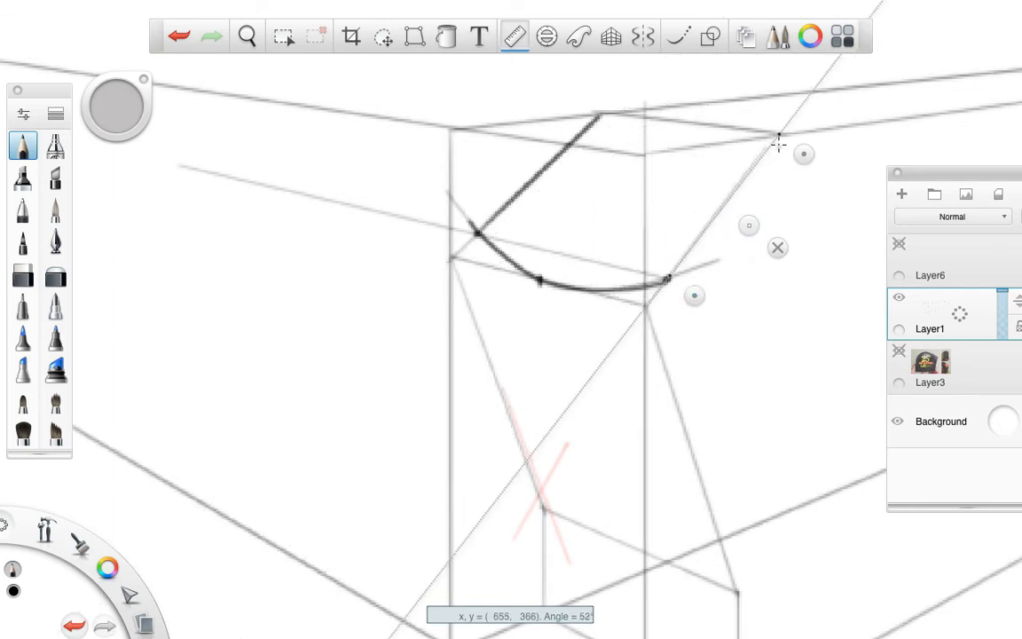
left_click_drag(778, 141, 668, 281)
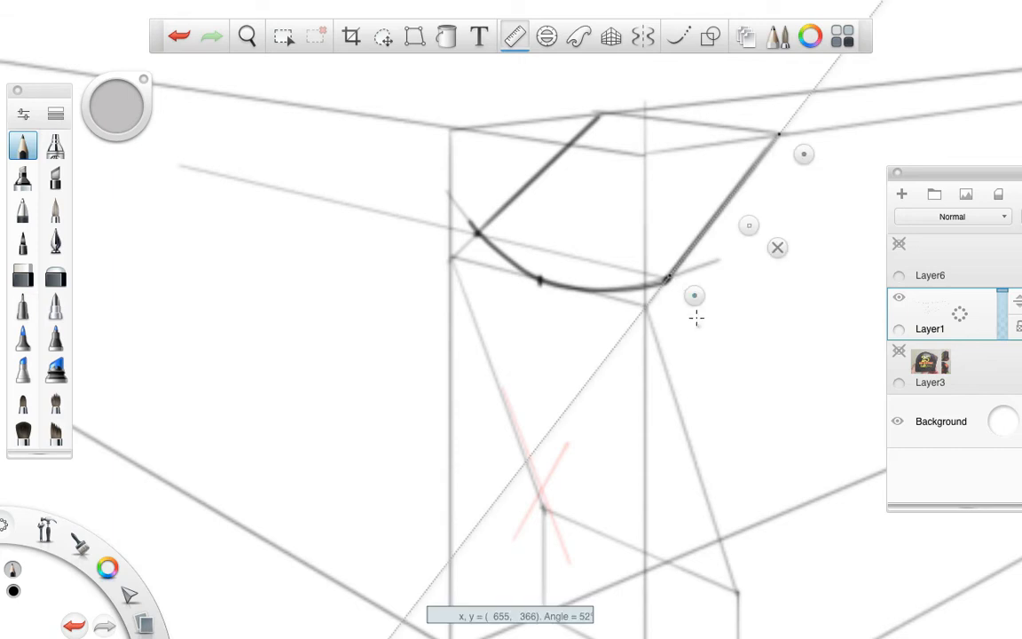
left_click(778, 248)
Step: Draw a dark ruler line from the curve's right end to the set-back rectangle's upper corner, and darken the rectangle's upright sides
key("space")
left_click_drag(781, 388, 654, 297)
left_click(520, 41)
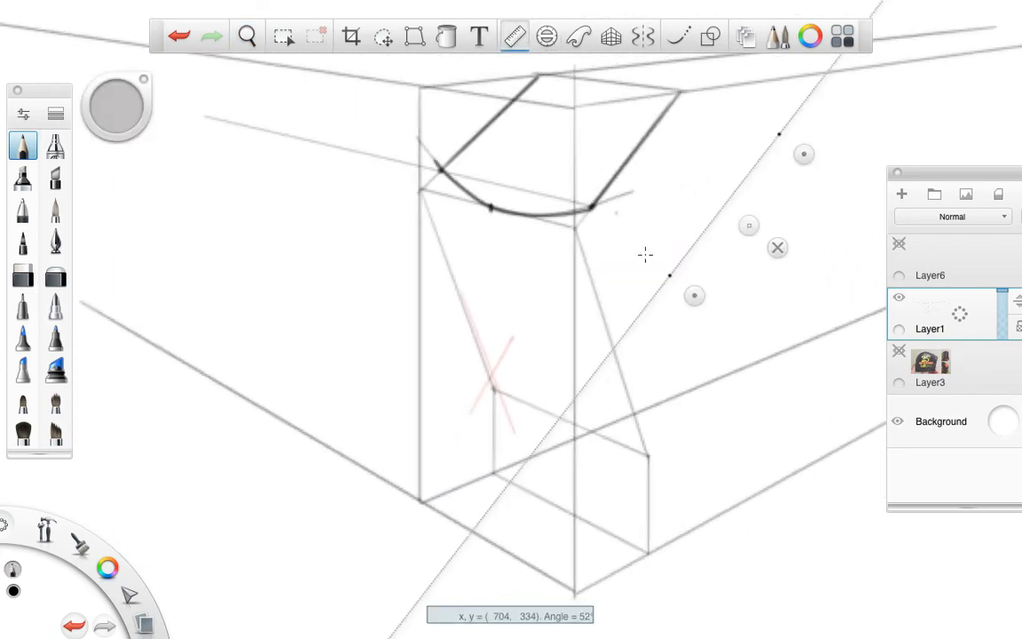
left_click_drag(805, 155, 619, 465)
mouse_move(529, 196)
left_mouse_down()
mouse_move(550, 205)
mouse_move(620, 283)
mouse_move(651, 370)
mouse_move(667, 452)
mouse_move(649, 487)
mouse_move(648, 551)
left_mouse_up()
left_click(553, 347)
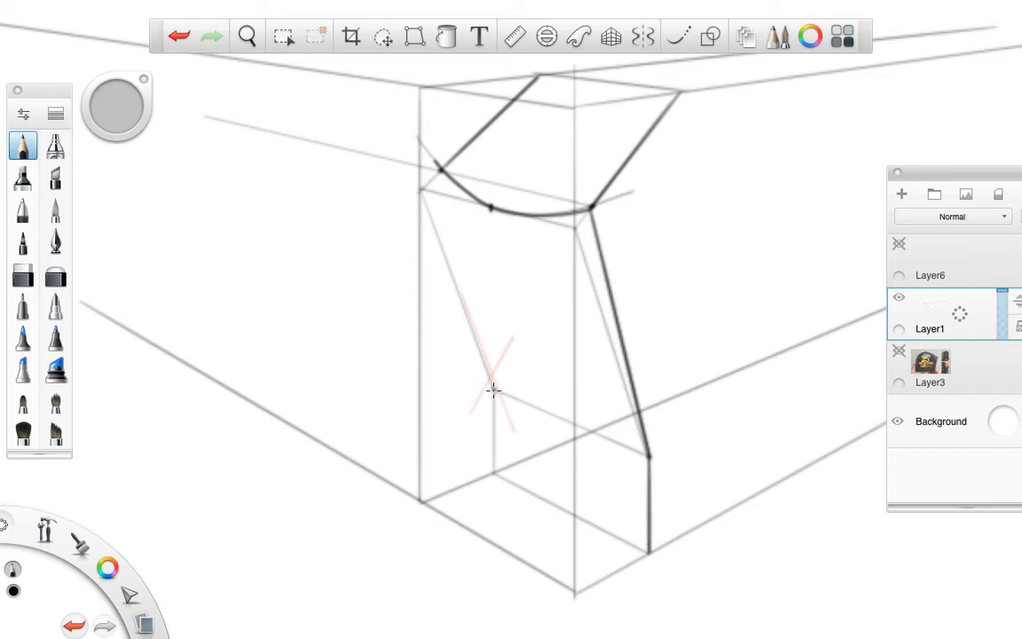
left_click_drag(493, 389, 495, 473)
left_click(611, 37)
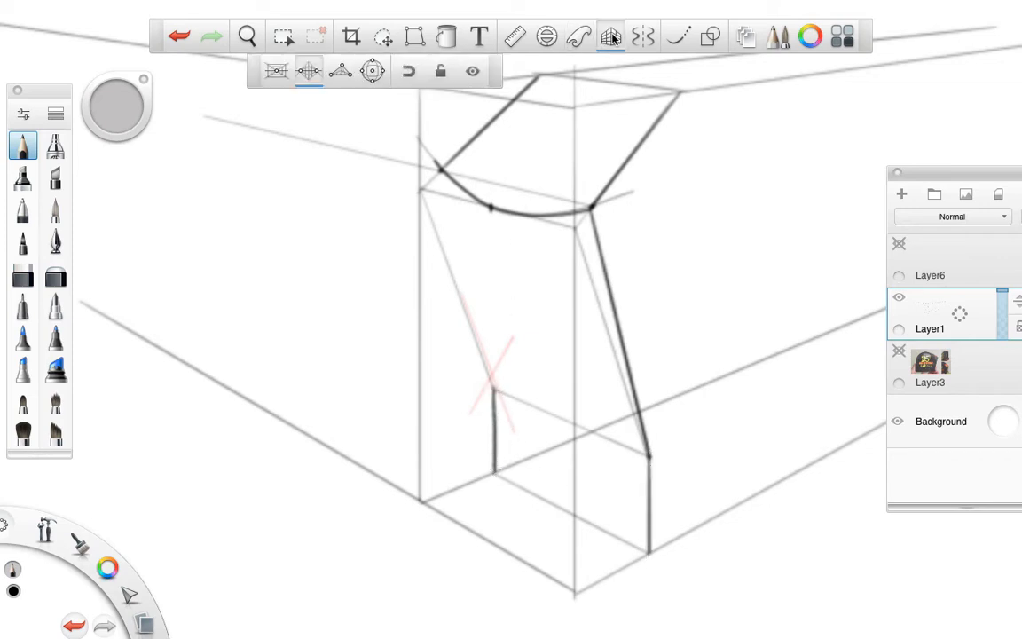
Step: Darken the set-back rectangle's upper and lower edges in perspective, and the slanted edge from the curve's left end to the rectangle's upper-left corner
left_click_drag(649, 457, 493, 391)
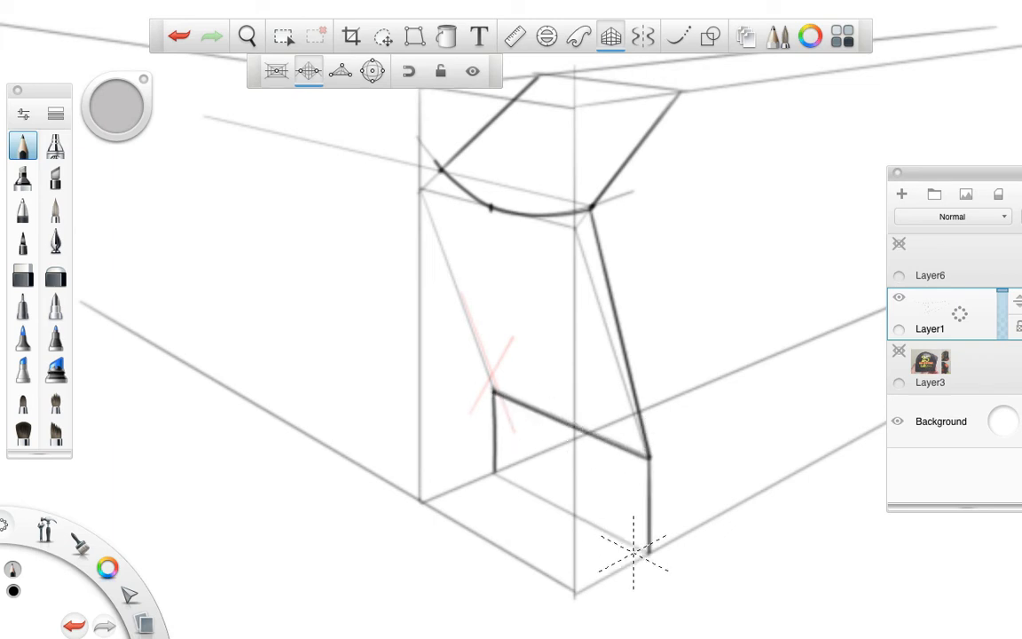
left_click_drag(649, 550, 506, 482)
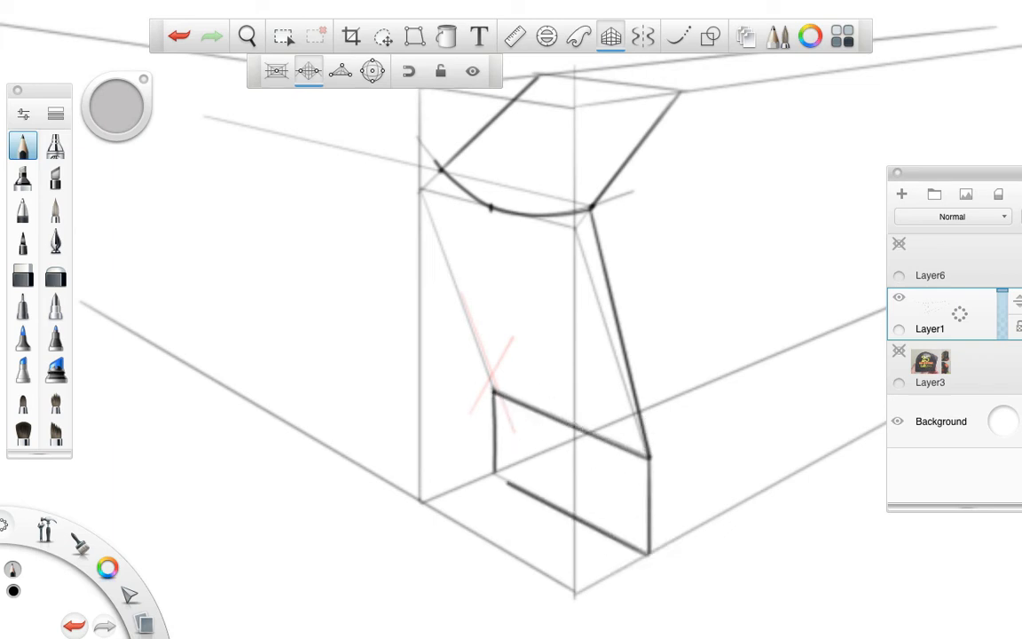
left_click(516, 36)
left_click_drag(561, 218, 415, 189)
left_click_drag(621, 474, 467, 410)
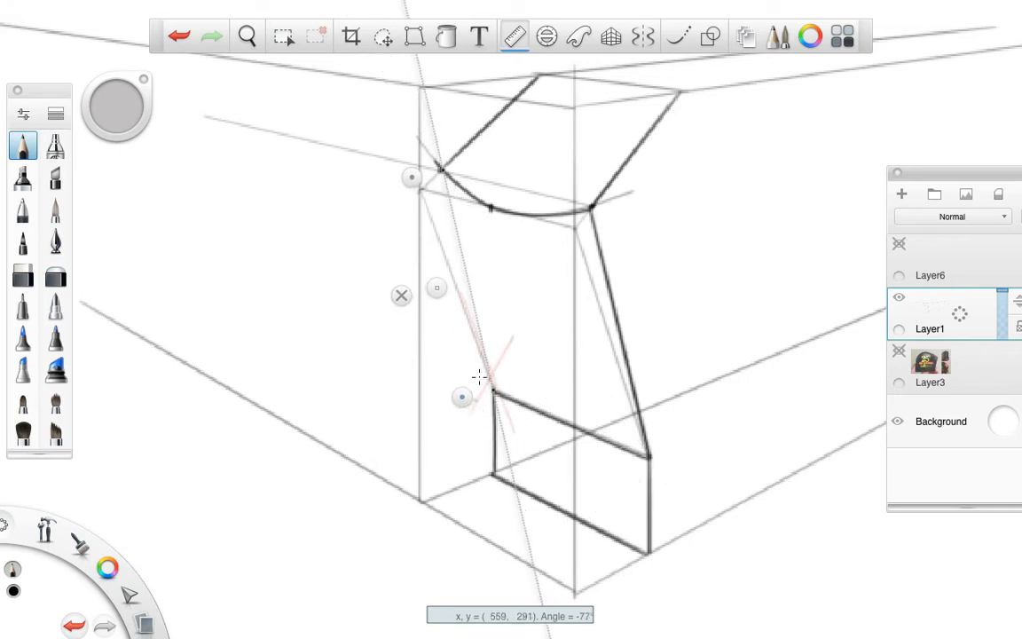
mouse_move(408, 177)
left_mouse_down()
mouse_move(443, 178)
mouse_move(507, 388)
left_mouse_up()
left_click(400, 296)
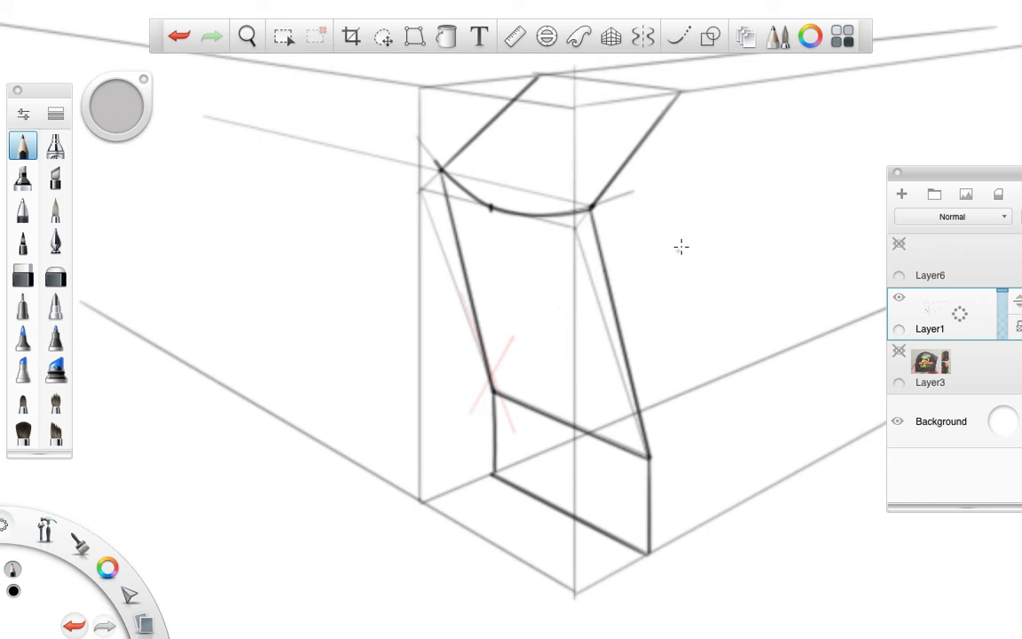
Step: Mark a red tick on the box's base edge directly below the curve's middle mark, and project it in perspective to and up the set-back rectangle
key("space")
left_click_drag(705, 228, 567, 296)
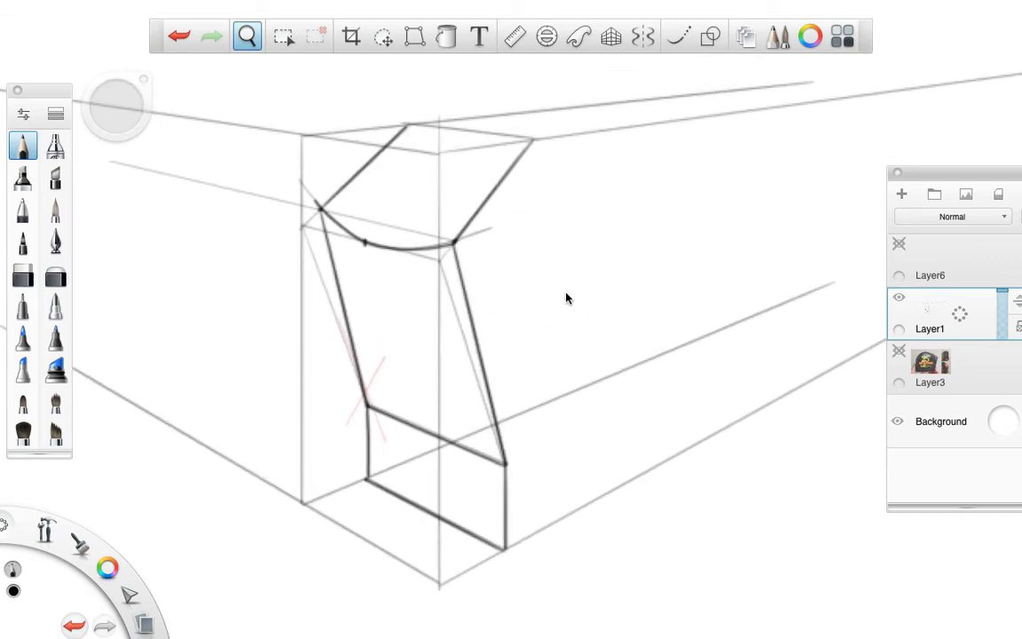
left_click(514, 36)
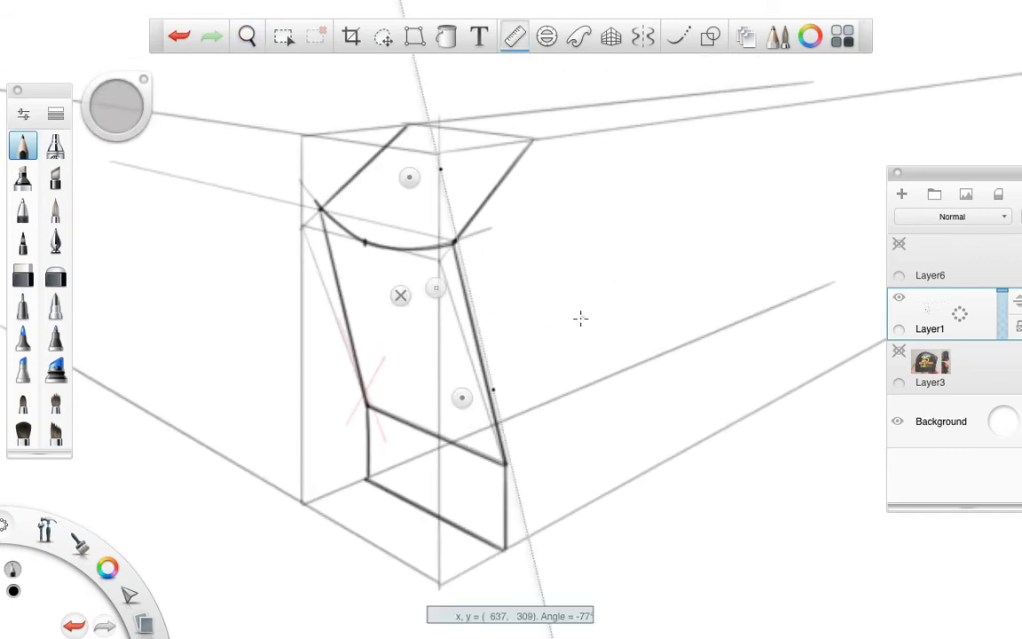
left_click_drag(407, 167, 399, 418)
left_click(499, 537)
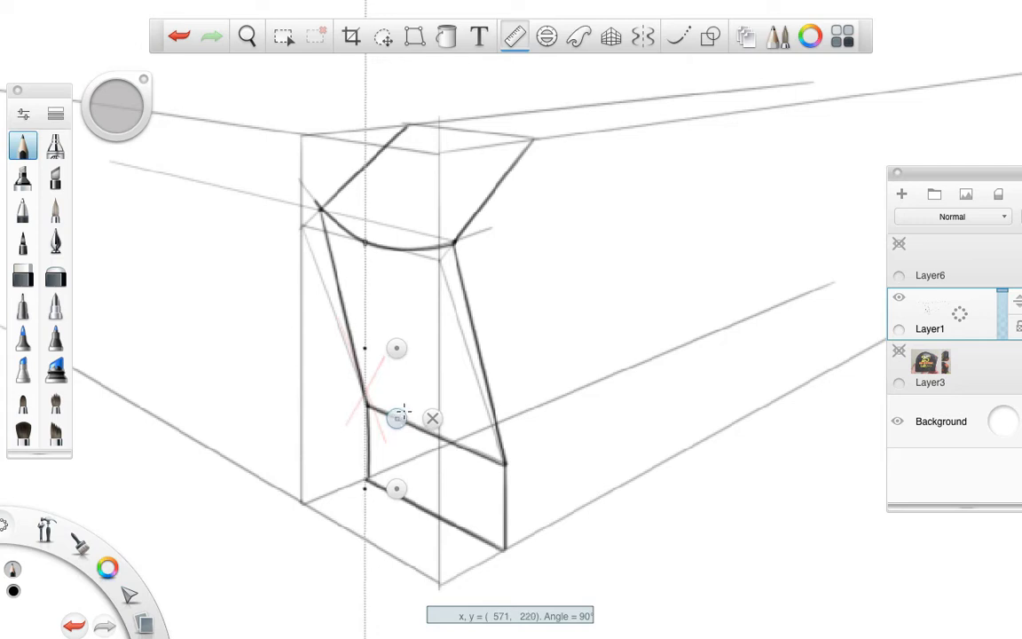
left_click(115, 568)
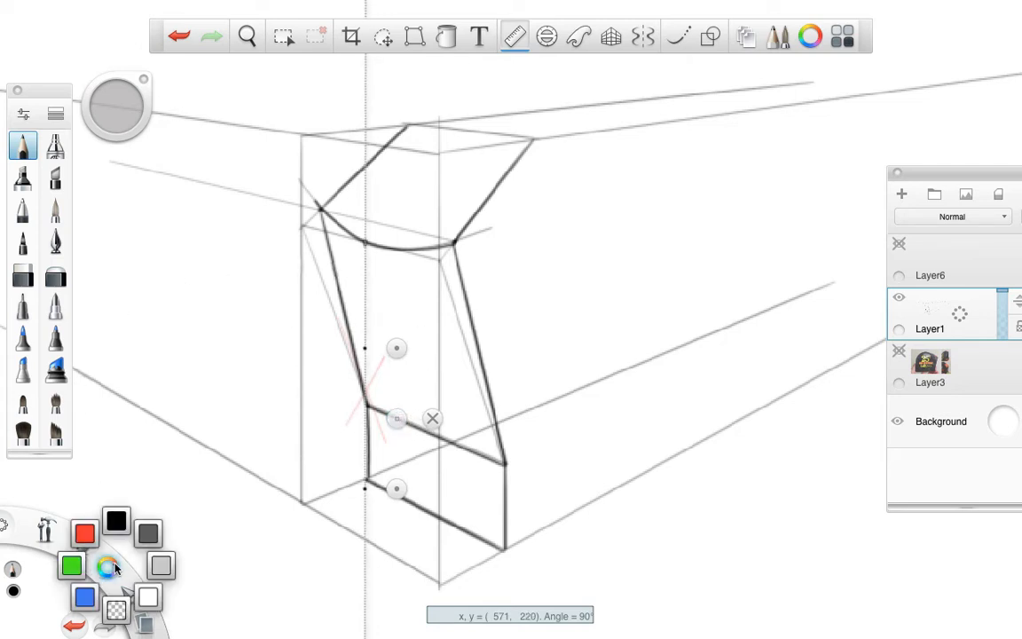
left_click(86, 534)
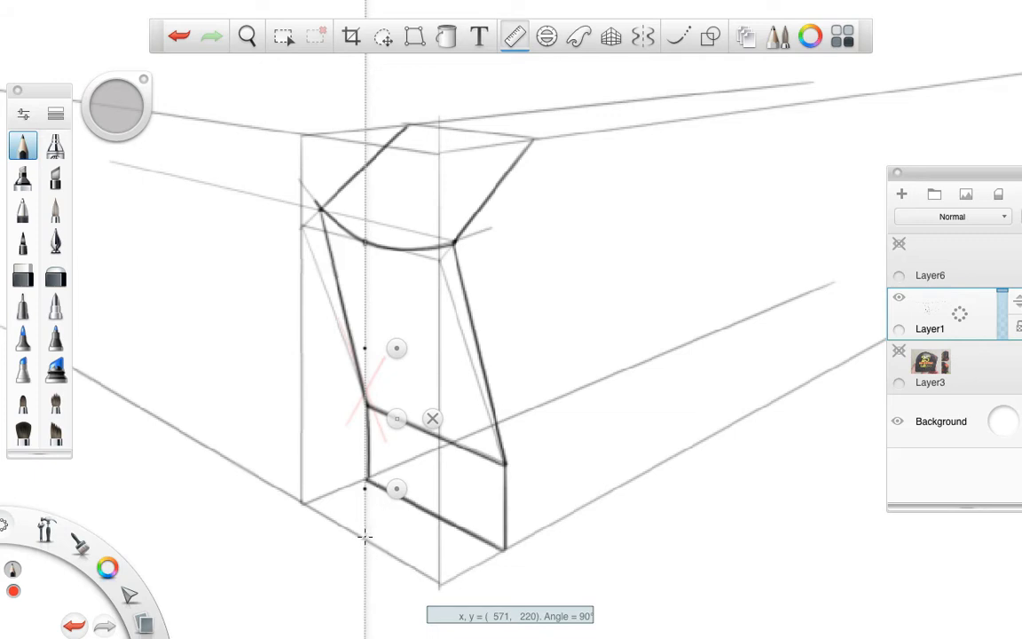
left_click_drag(364, 537, 365, 539)
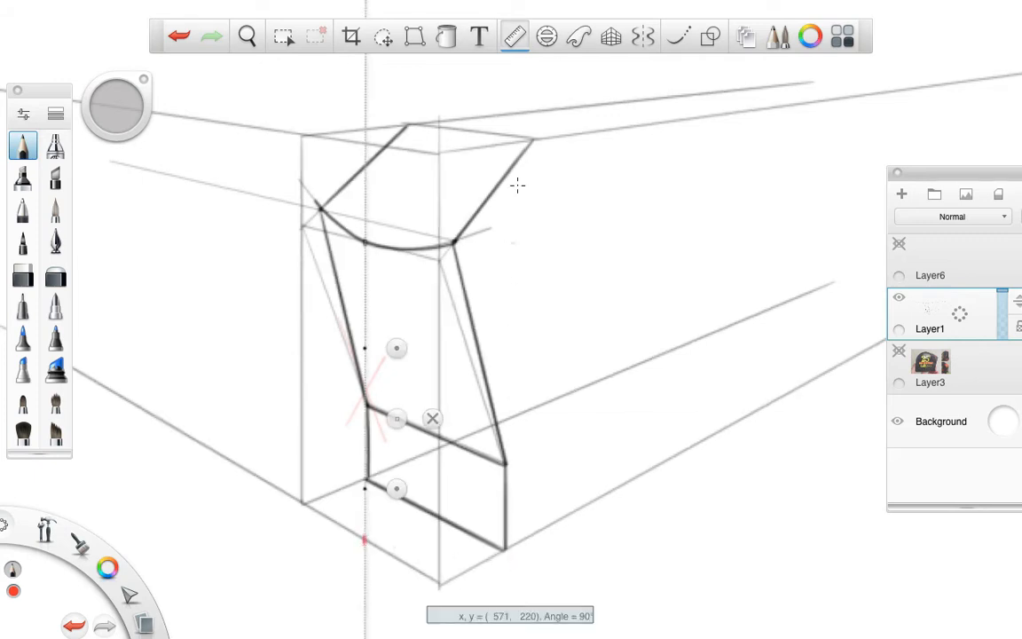
left_click(614, 42)
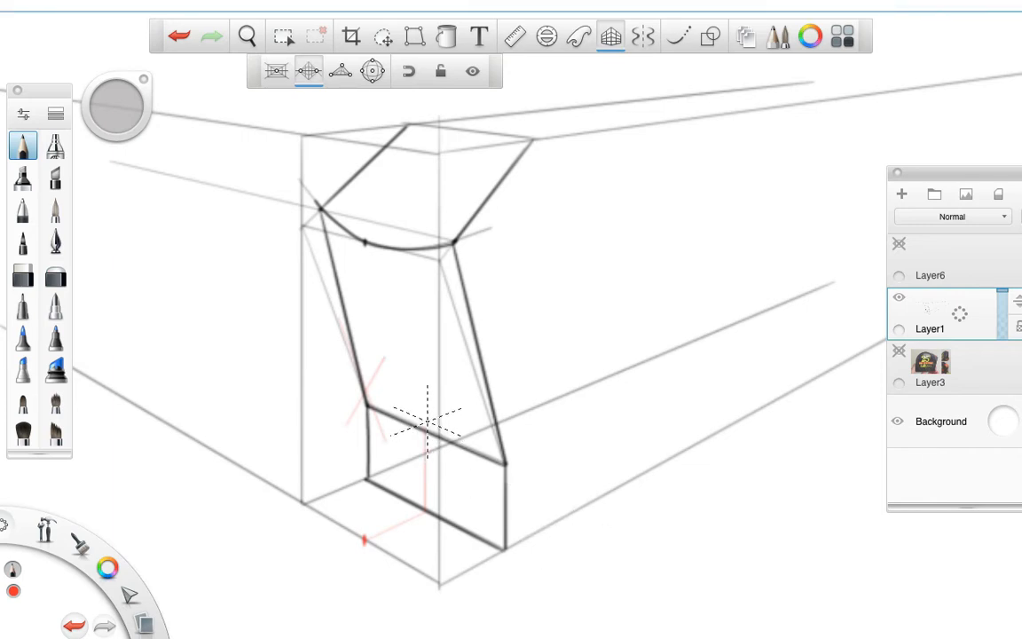
Step: Mark a red tick on the box's top edge directly above the curve's middle mark, and project it in perspective past the top cross line
left_click(518, 40)
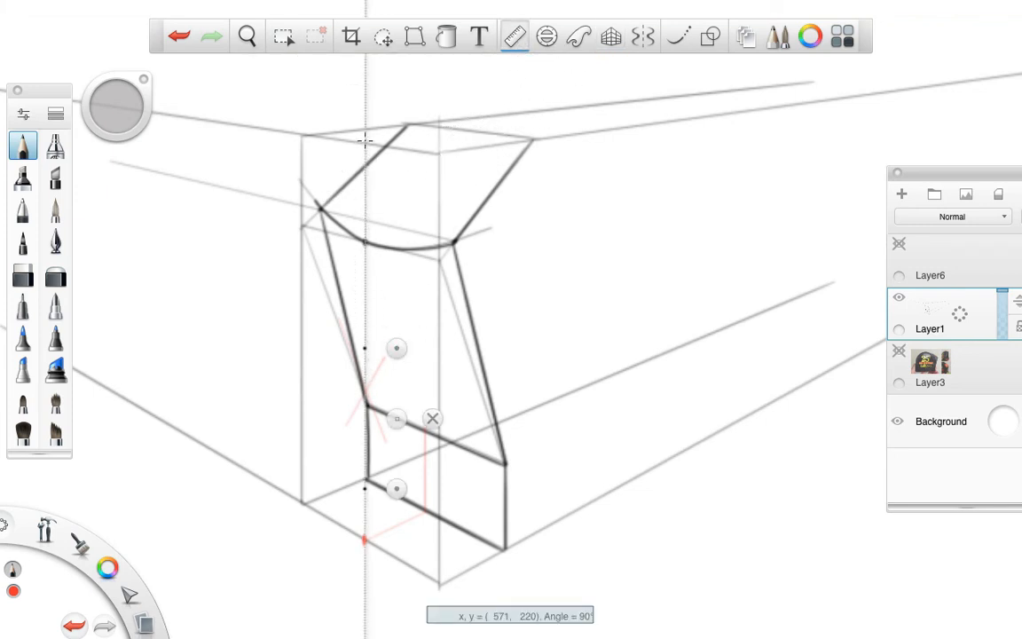
left_click_drag(364, 140, 371, 163)
left_click(610, 36)
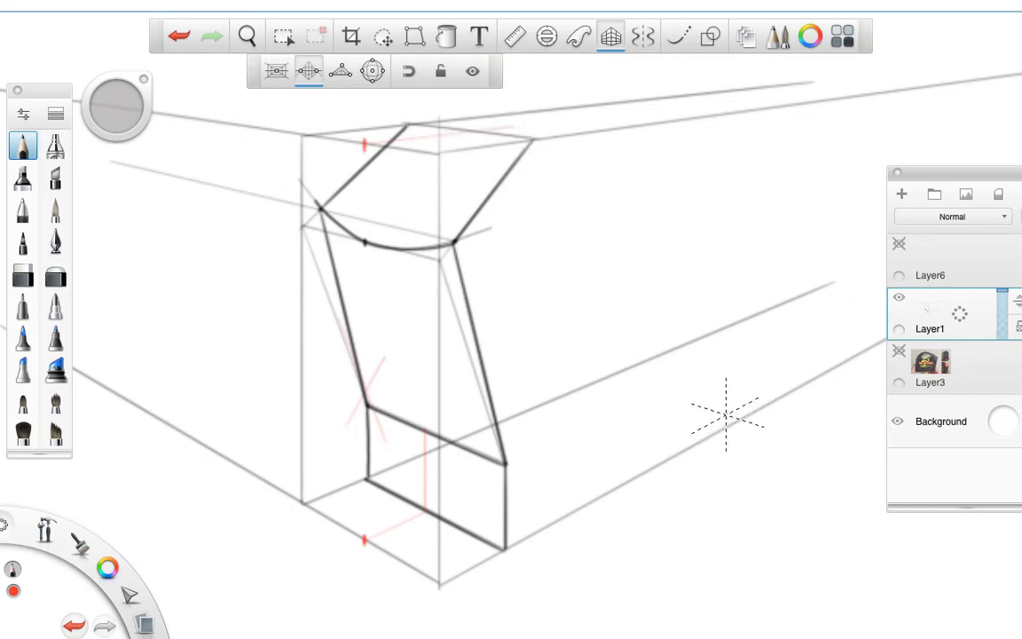
Step: Draw thin dark gray ruler lines from the curve's middle mark to the projected points on the top cross line and the rectangle's upper edge
left_click(514, 37)
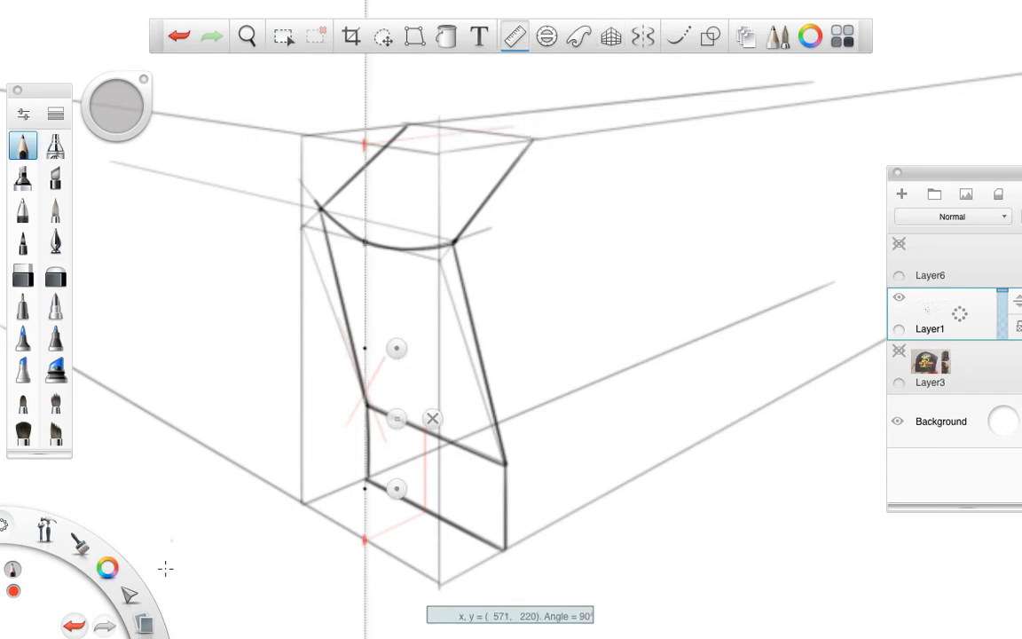
left_click(107, 570)
left_click(141, 537)
left_click_drag(422, 300, 500, 142)
left_click_drag(392, 490, 401, 242)
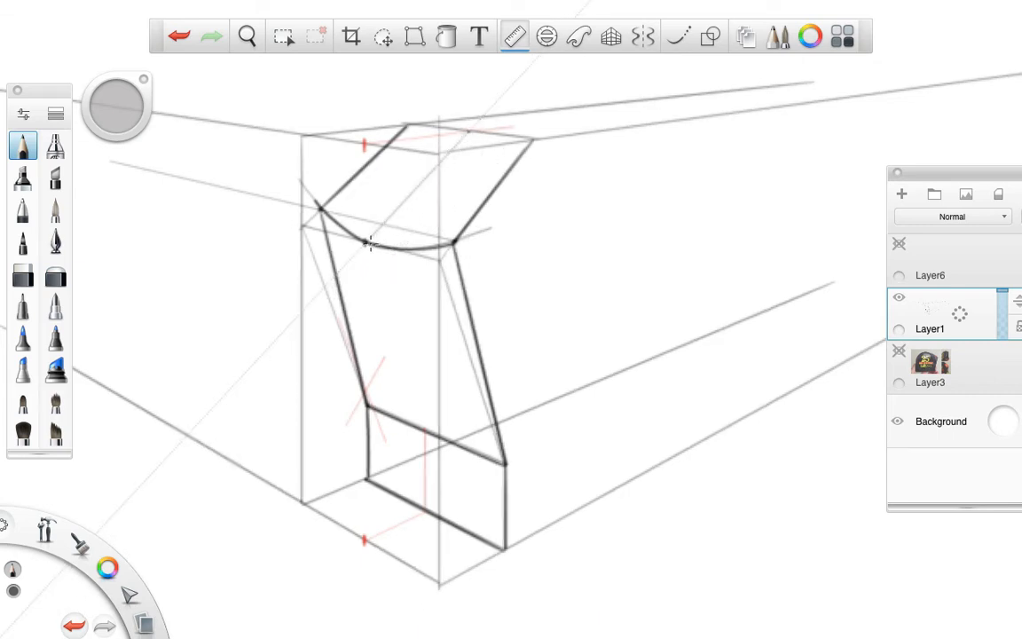
left_click_drag(492, 156, 443, 424)
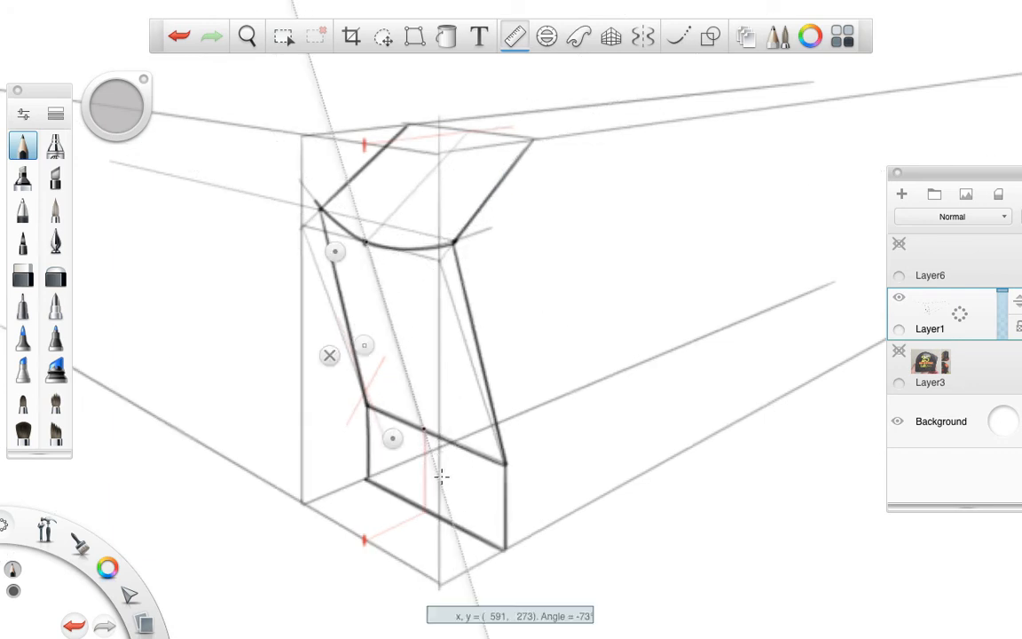
left_click(331, 355)
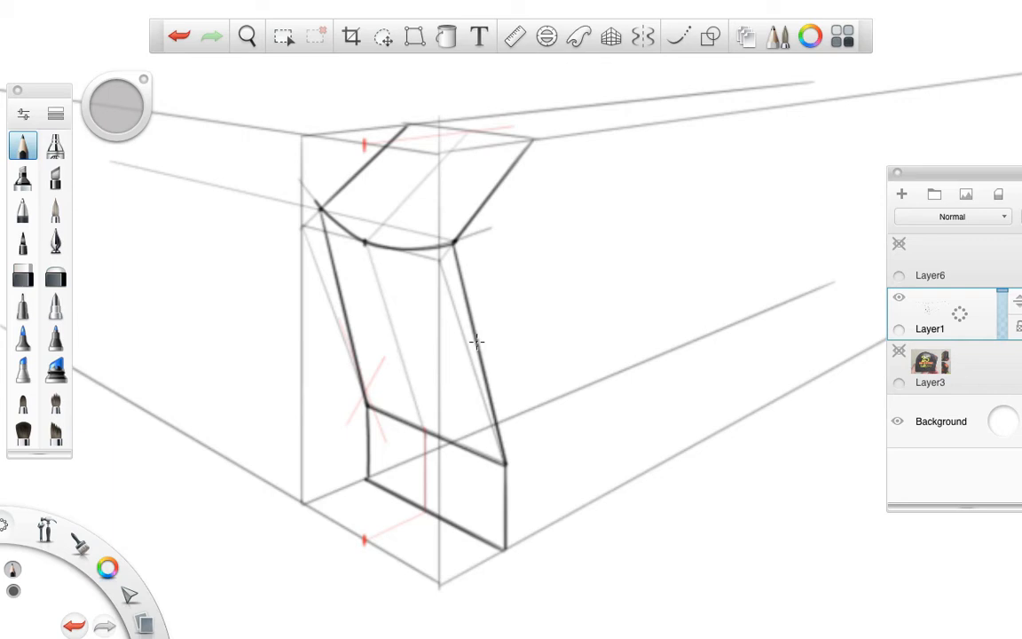
Step: Draw a red perspective guide across the slanted face about midway down, undoing the extra parallel lines below it
left_click(609, 42)
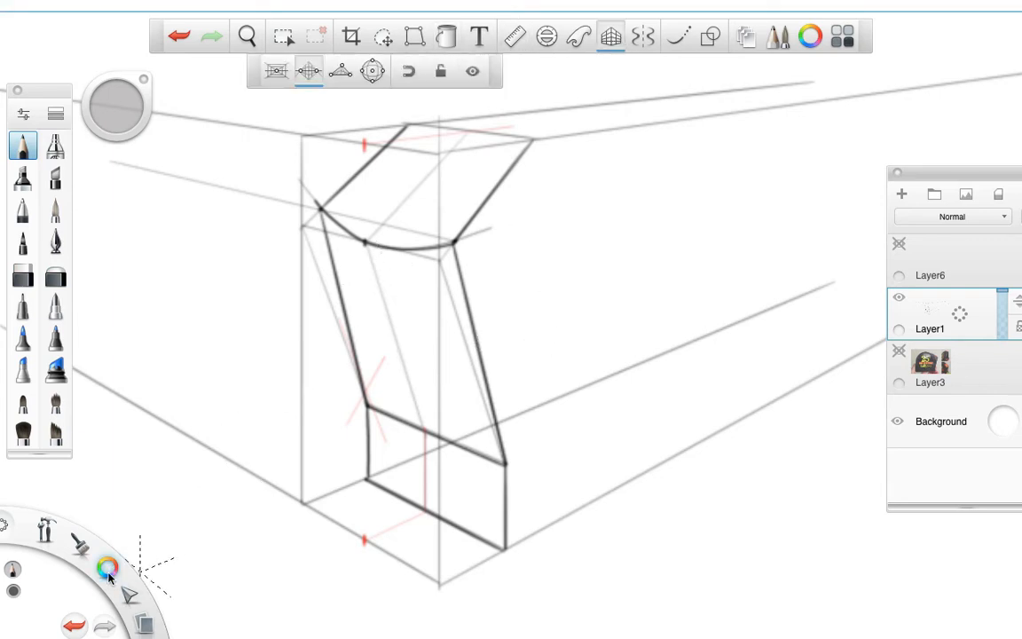
left_click_drag(106, 572, 76, 532)
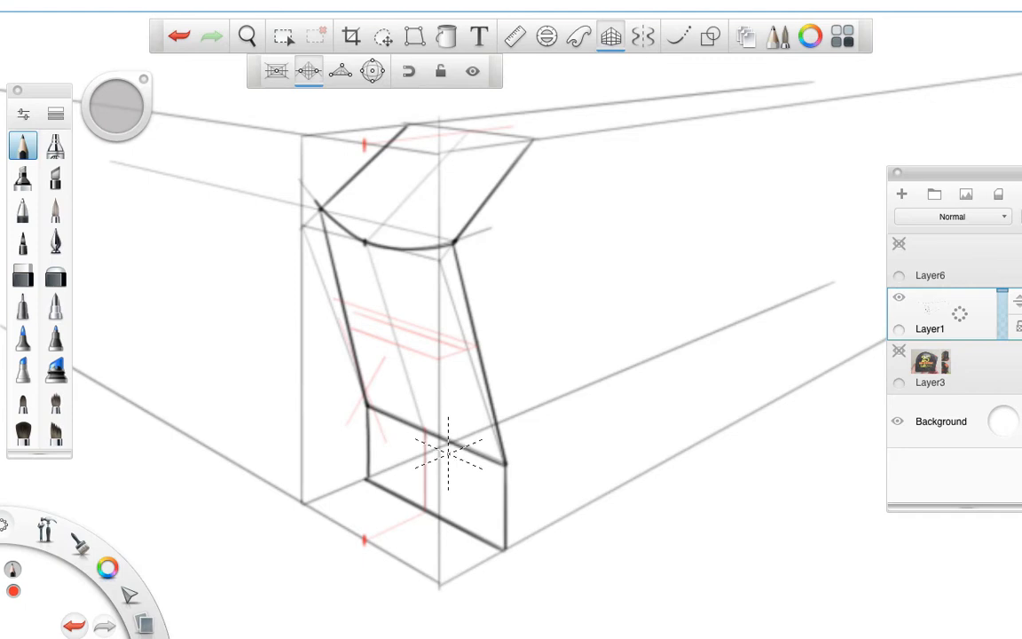
key("ctrl+z")
key("ctrl+z")
key("ctrl+z")
key("ctrl+z")
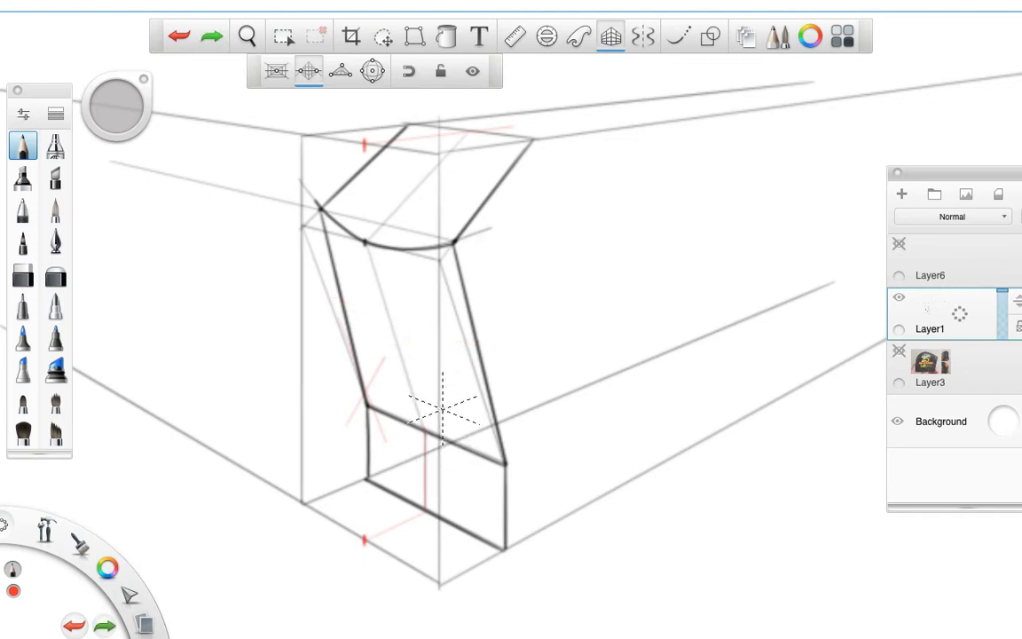
key("ctrl+y")
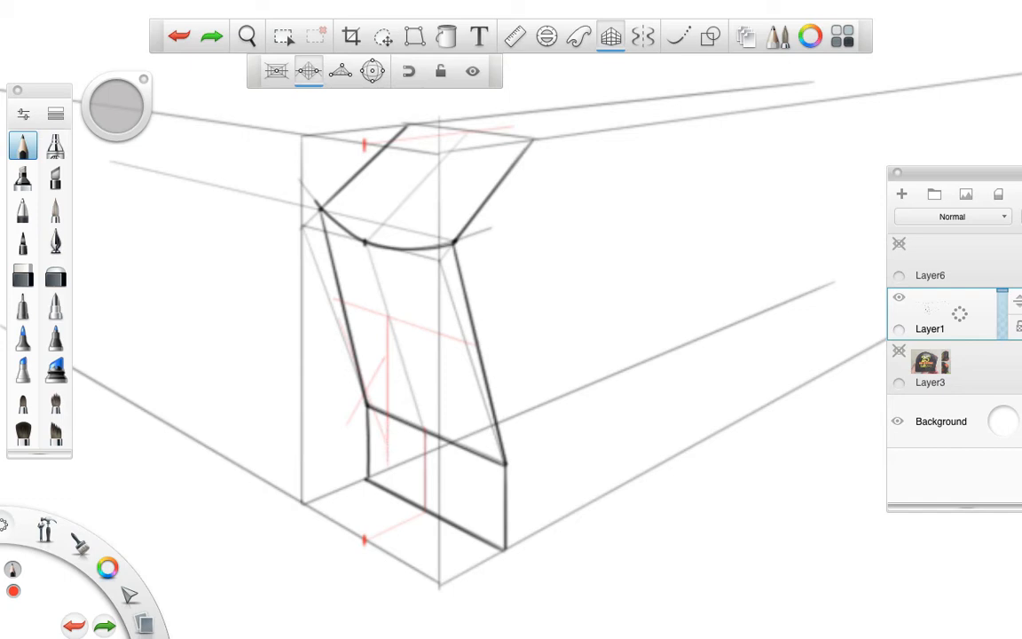
Step: Project the guide's crossing with the centre line down to the base and across to the box's side in red, and mark the crossing with a dot
left_click(426, 524)
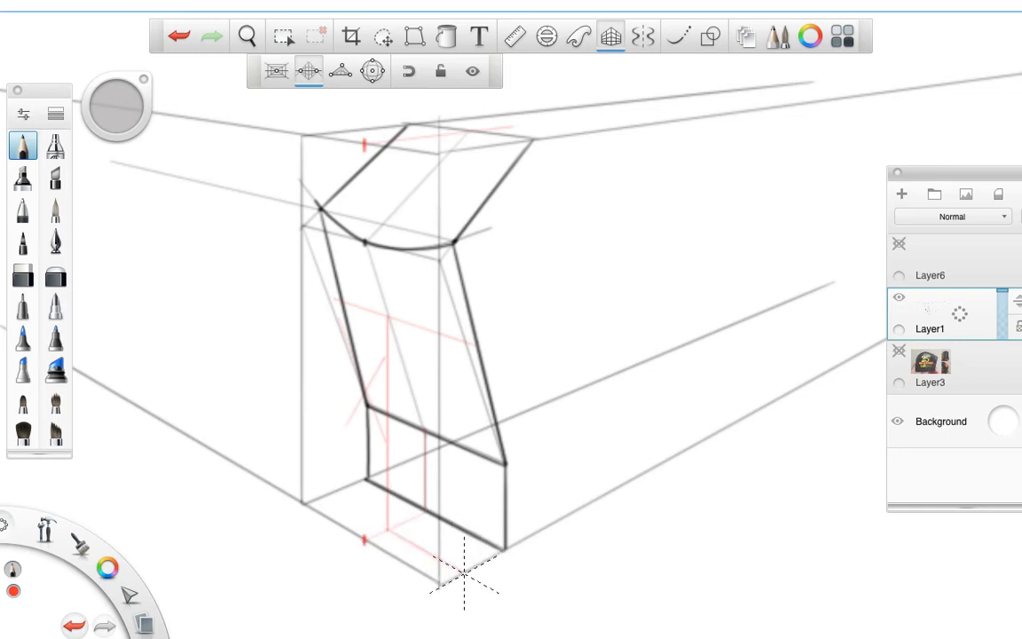
left_click_drag(464, 537, 464, 426)
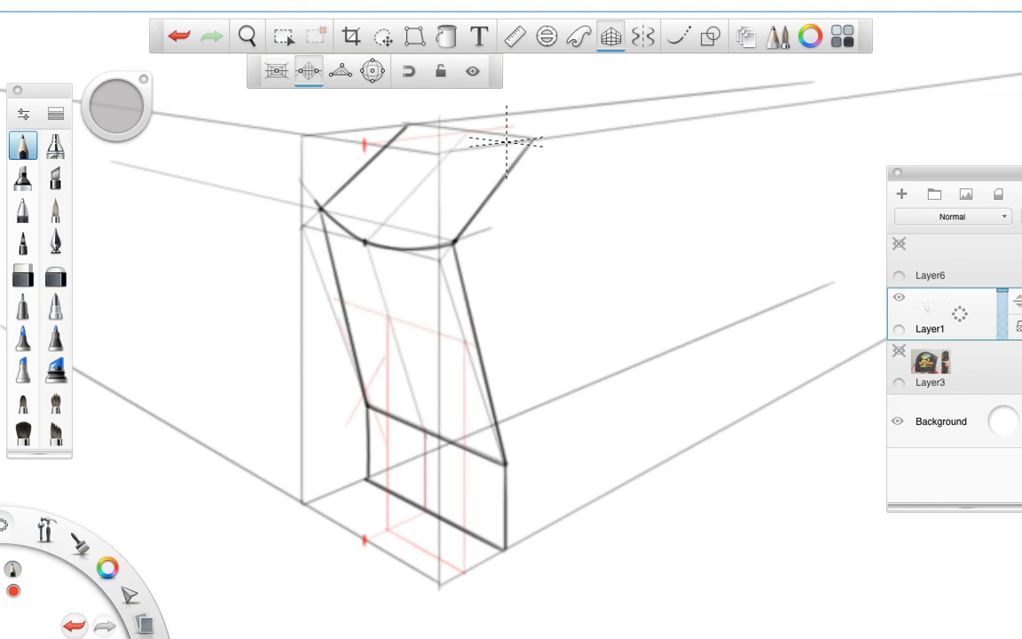
left_click(611, 36)
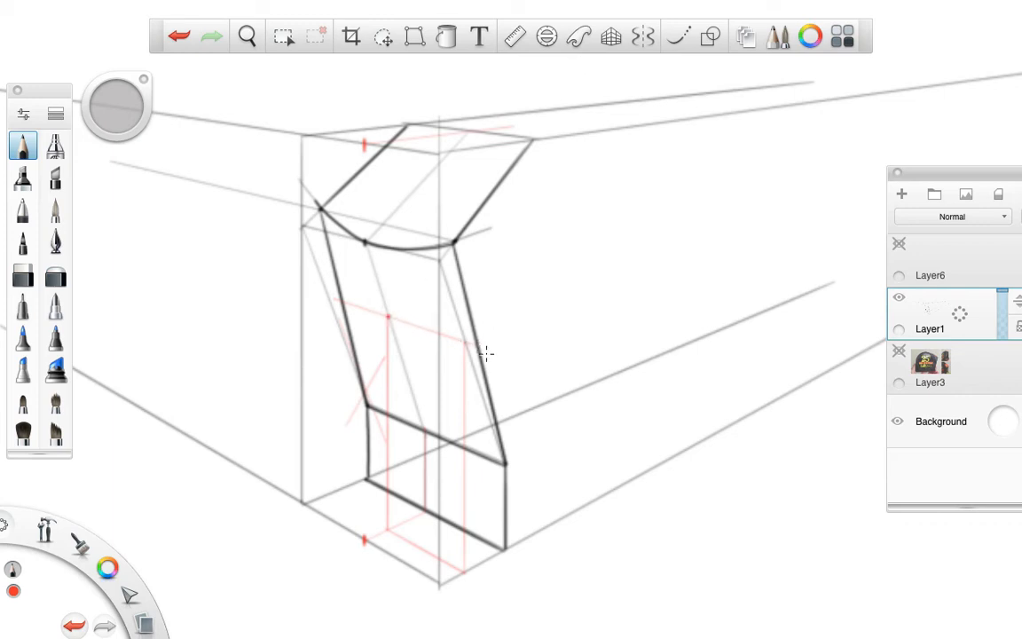
left_click(609, 37)
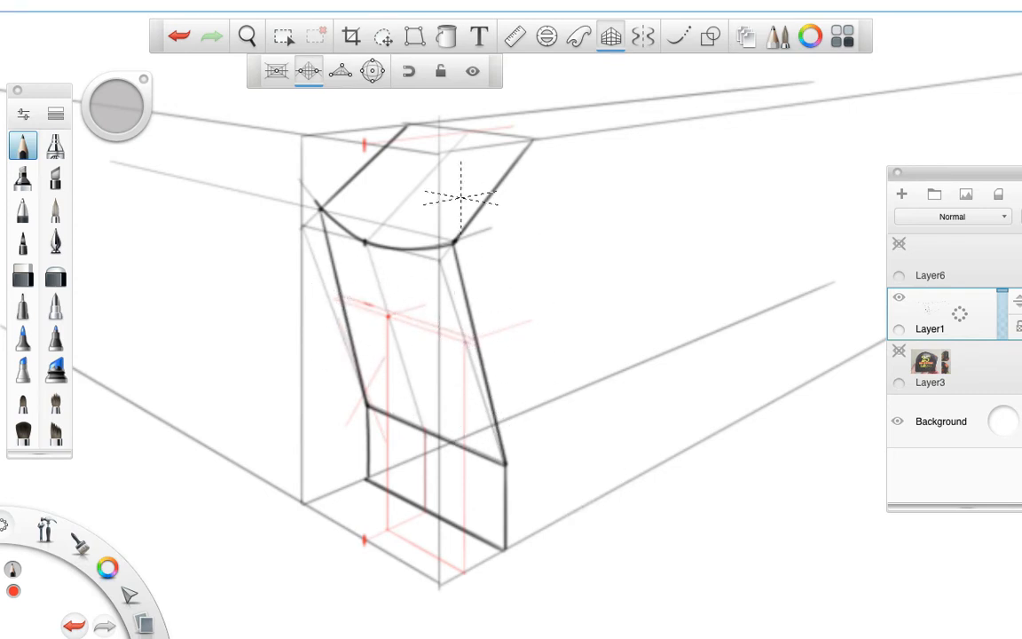
Step: Draw a thin black curve across the slanted face through the red dot with Steady Stroke on, undoing the first attempt
left_click(678, 36)
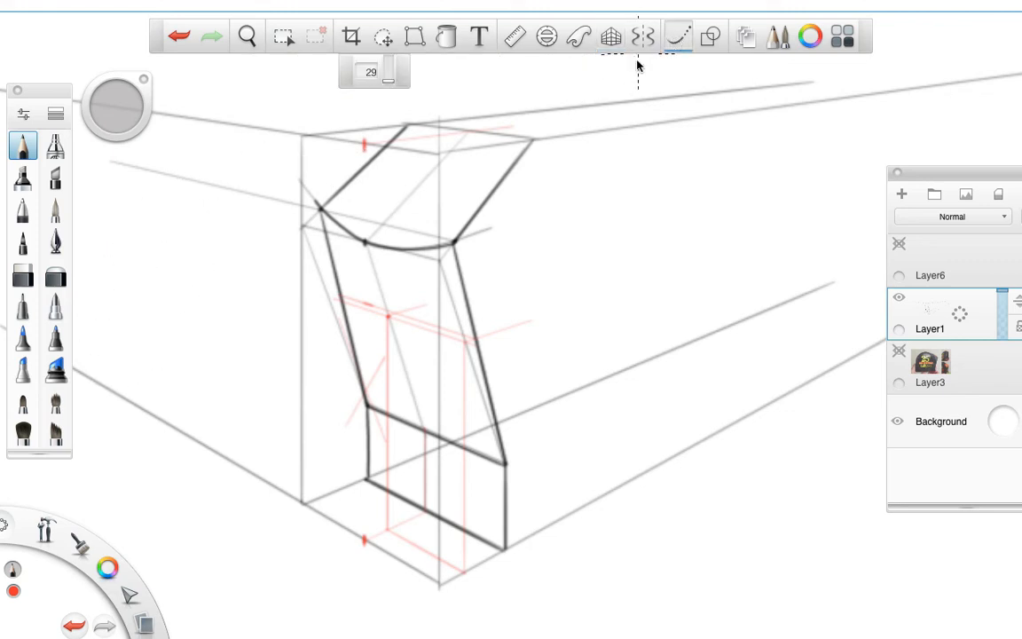
mouse_move(122, 571)
left_click(121, 520)
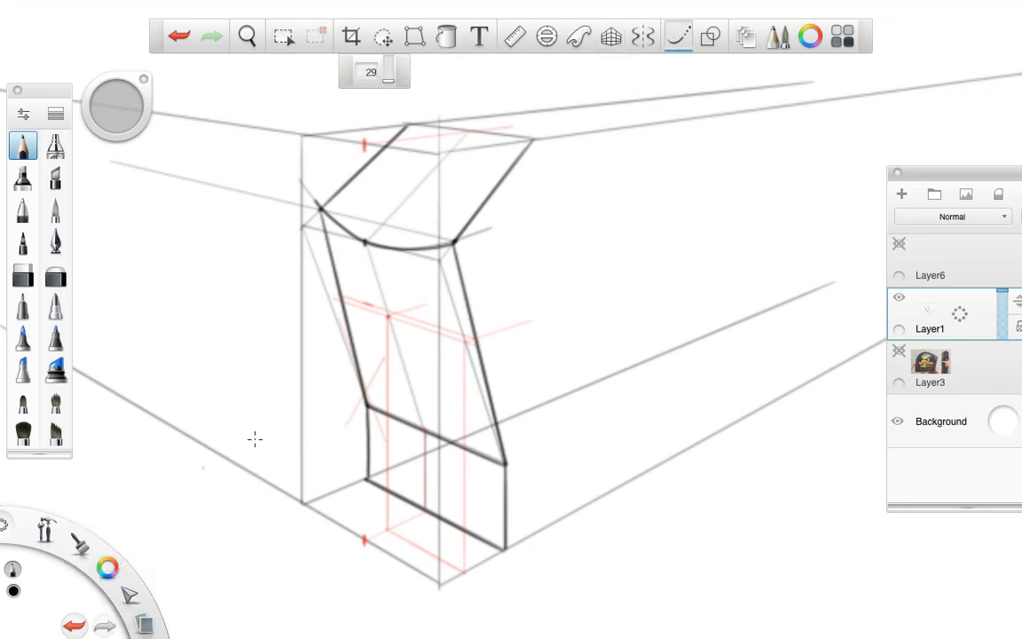
left_click_drag(399, 312, 470, 272)
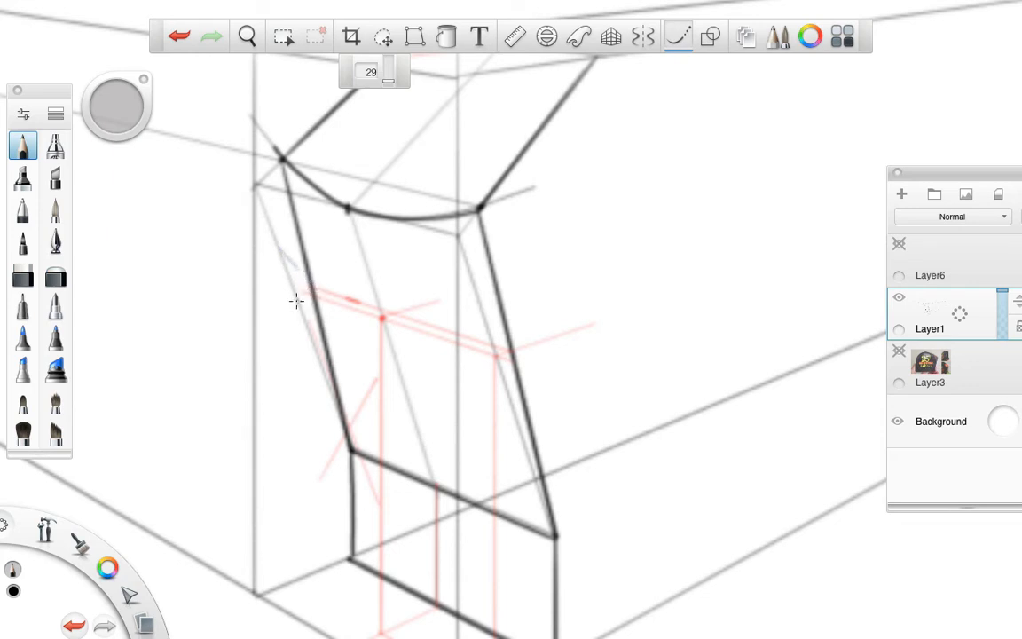
key("ctrl+z")
mouse_move(280, 250)
left_mouse_down()
mouse_move(307, 287)
mouse_move(371, 317)
mouse_move(531, 347)
left_mouse_up()
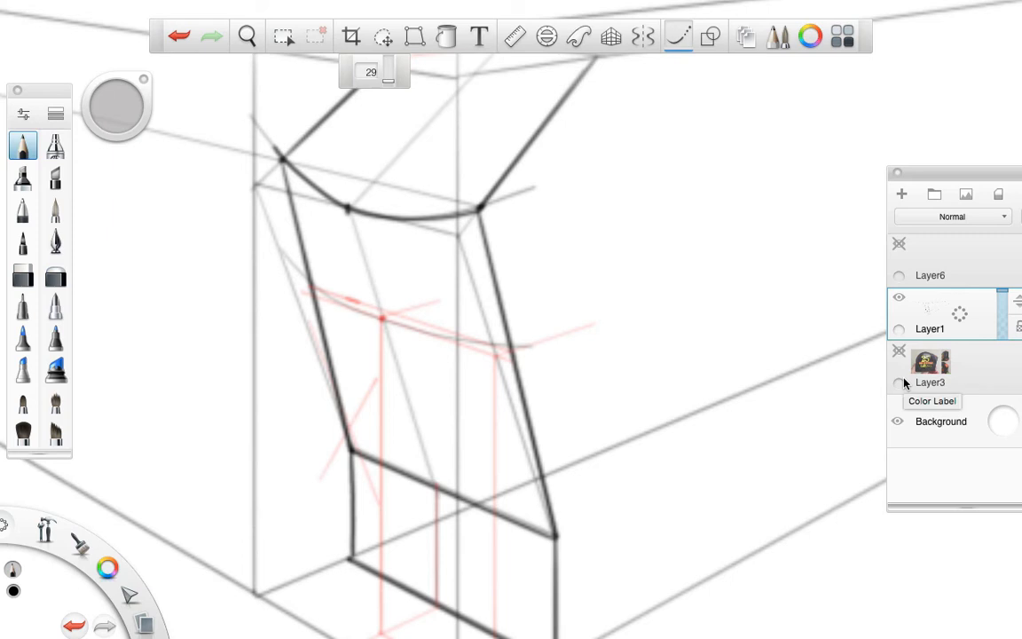
Step: Show Layer6 and make it the active layer above the construction drawing
key("space")
left_click_drag(635, 218, 579, 238)
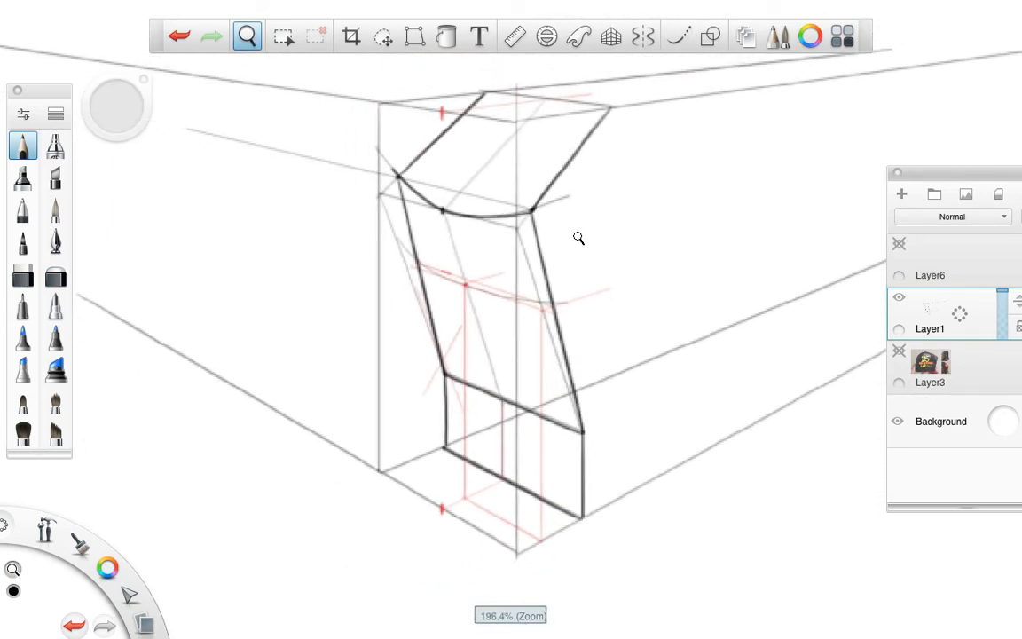
left_click_drag(616, 292, 538, 304)
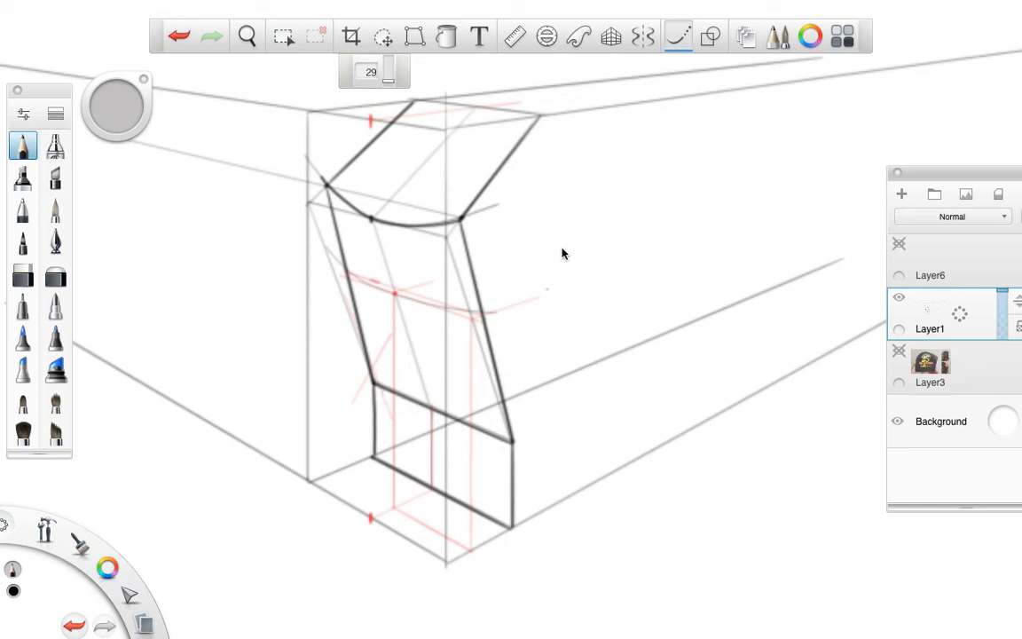
key("space")
left_click_drag(607, 198, 591, 204)
left_click_drag(619, 241, 505, 300)
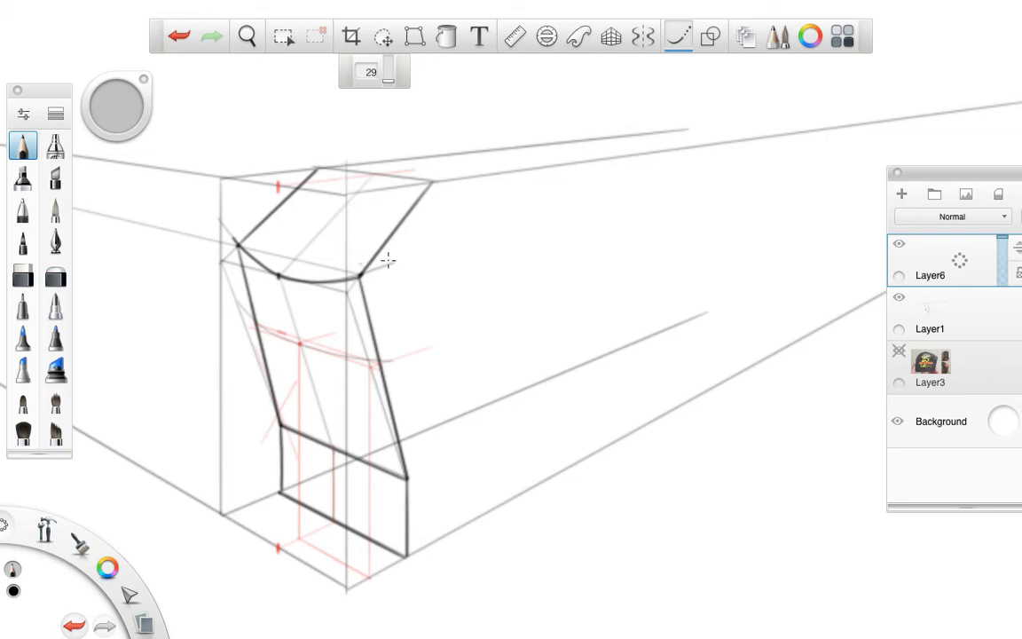
Step: Show Layer3 to examine the tape measure's reference photos, and hide it again
left_click(900, 352)
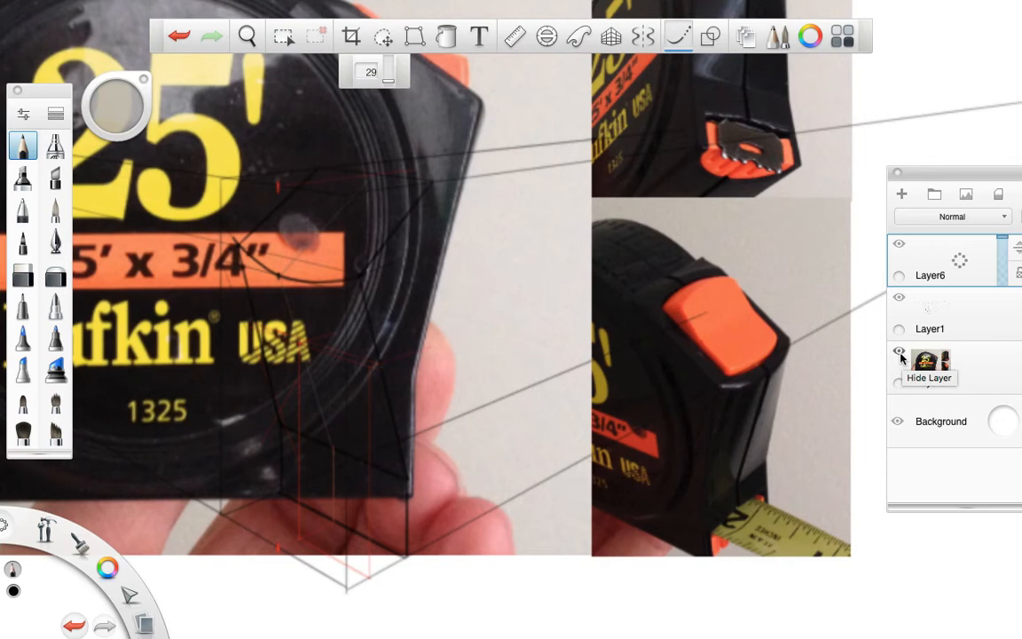
left_click(900, 352)
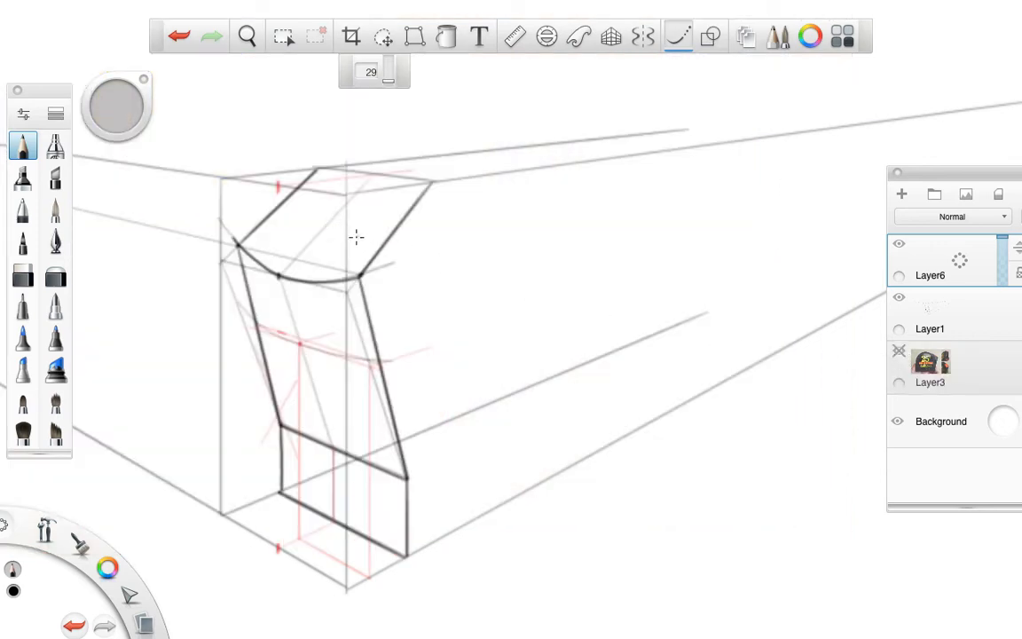
key("space")
left_click_drag(359, 236, 392, 223)
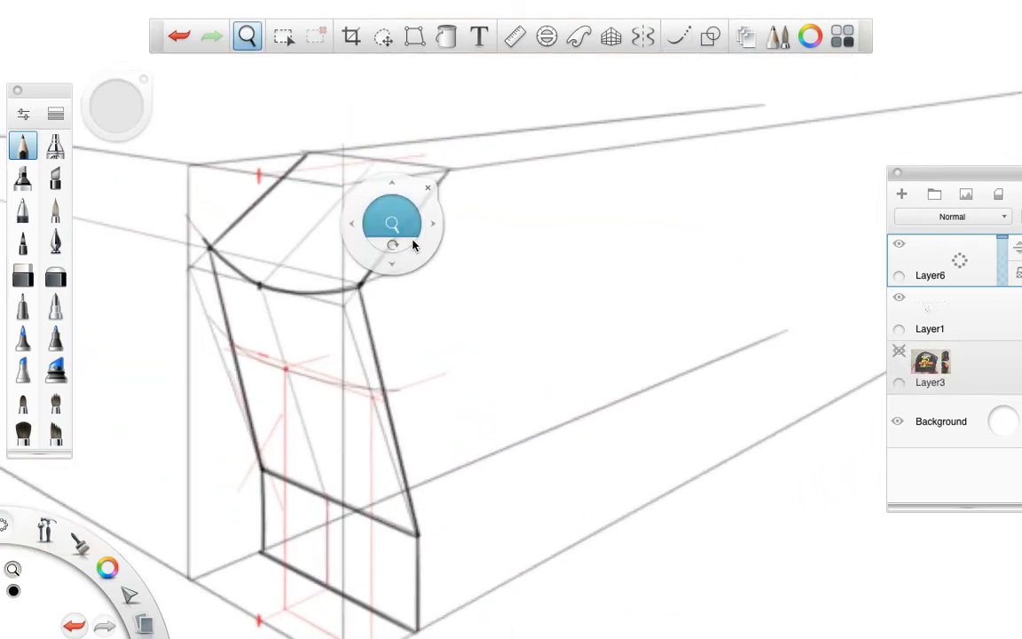
Step: On Layer1, draw a thin perspective guide line across the top of the upper slanted face using the two-point perspective guides
left_click_drag(434, 263, 684, 335)
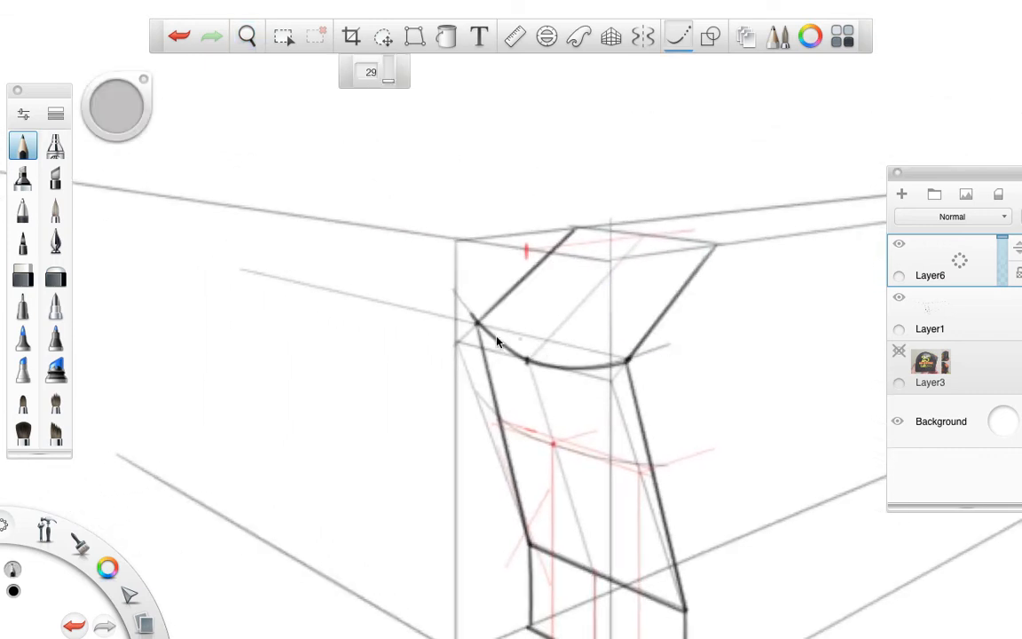
left_click(612, 37)
left_click(612, 37)
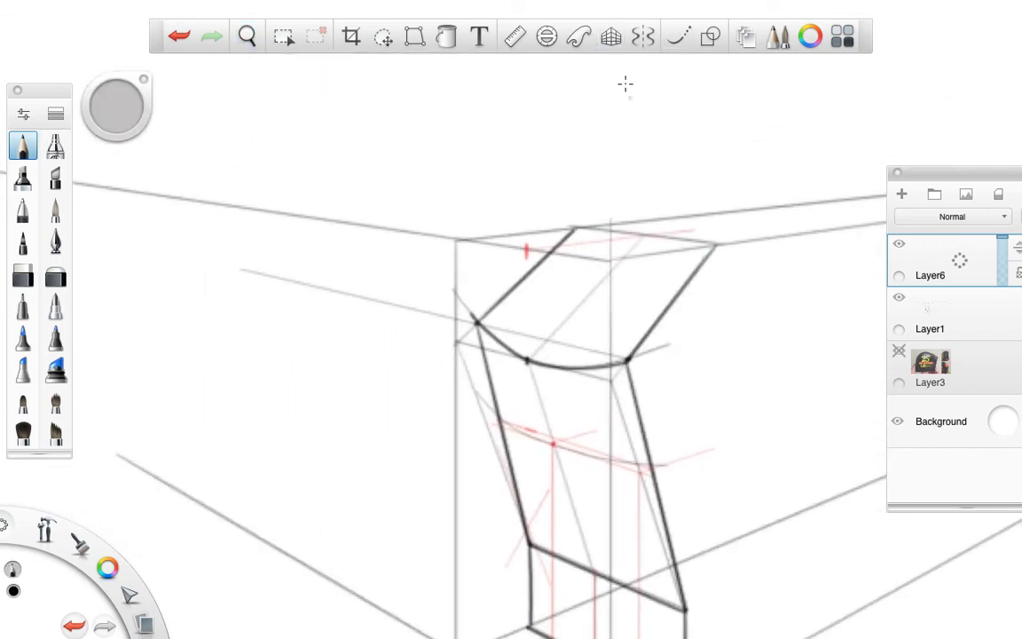
left_click(616, 40)
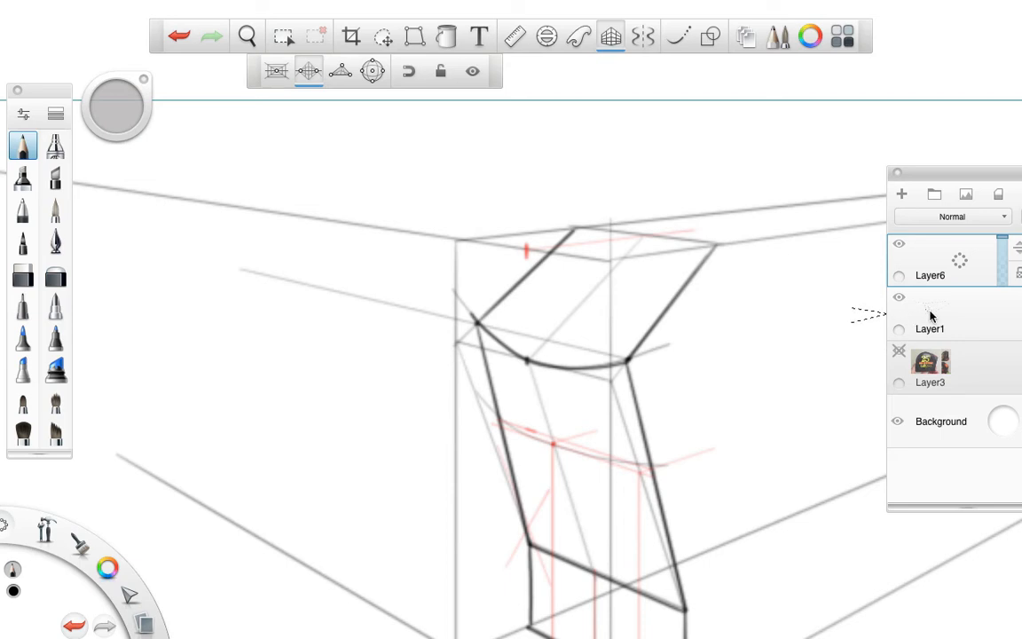
left_click(892, 308)
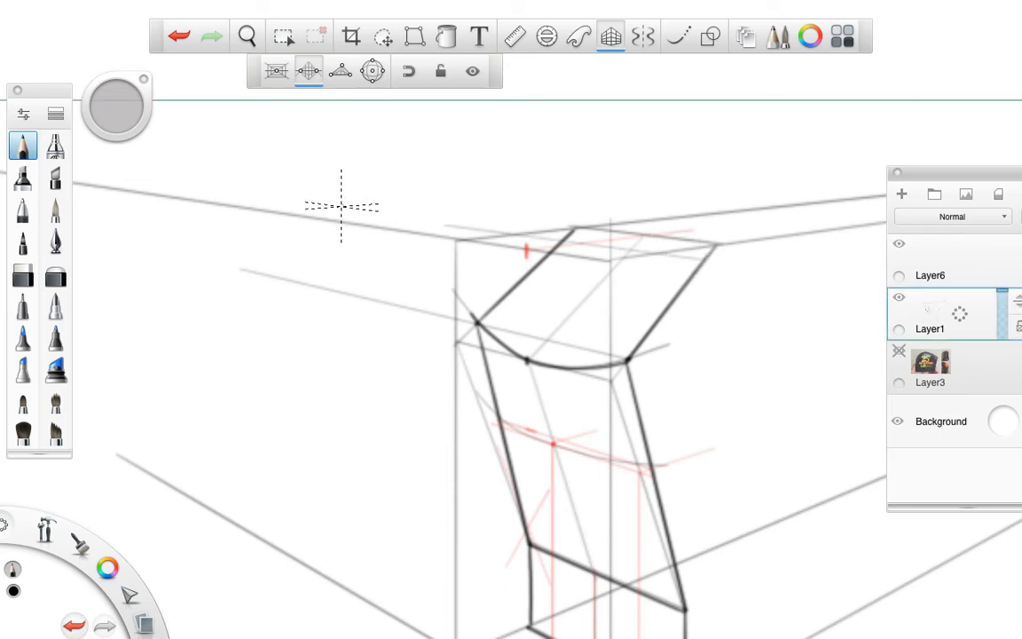
Step: Draw an upward-bowed curve along the upper slanted face's top edge with Steady Stroke and darken it
left_click(678, 37)
key("space")
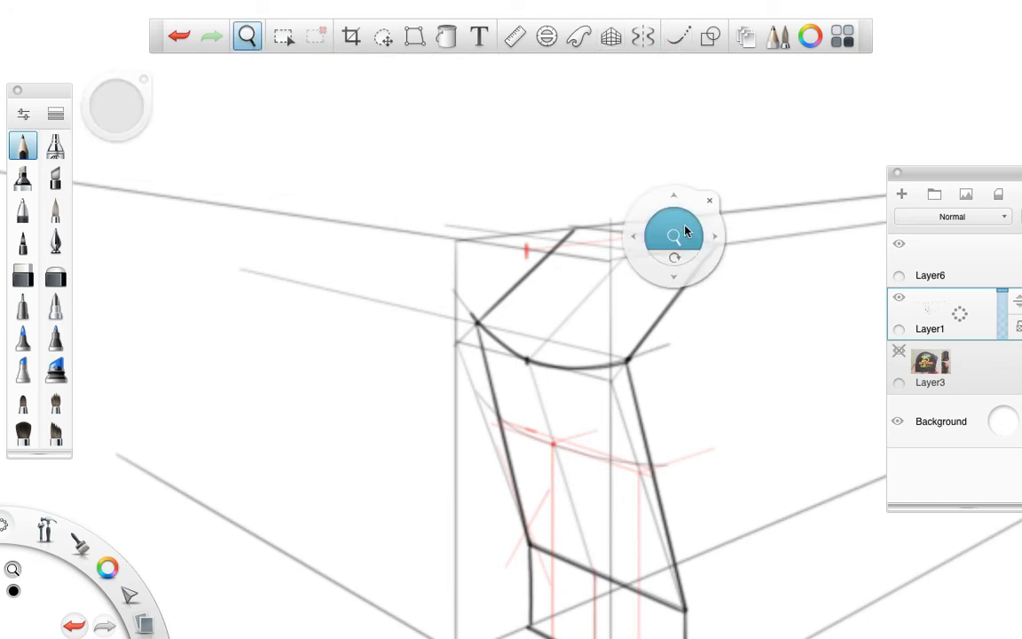
left_click_drag(685, 231, 803, 191)
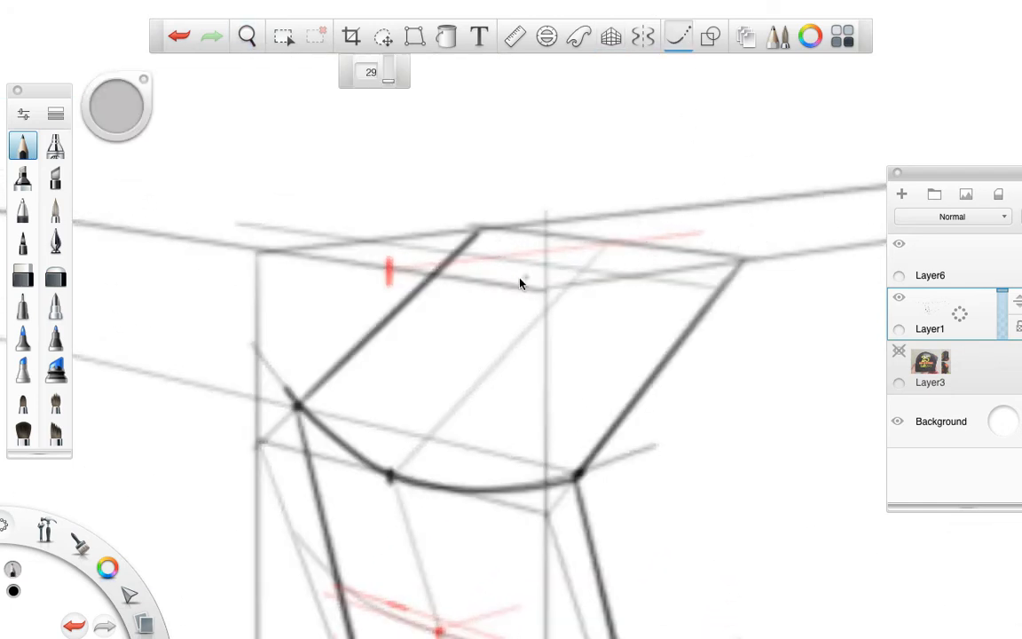
mouse_move(413, 227)
left_mouse_down()
mouse_move(603, 239)
mouse_move(710, 282)
mouse_move(742, 308)
left_mouse_up()
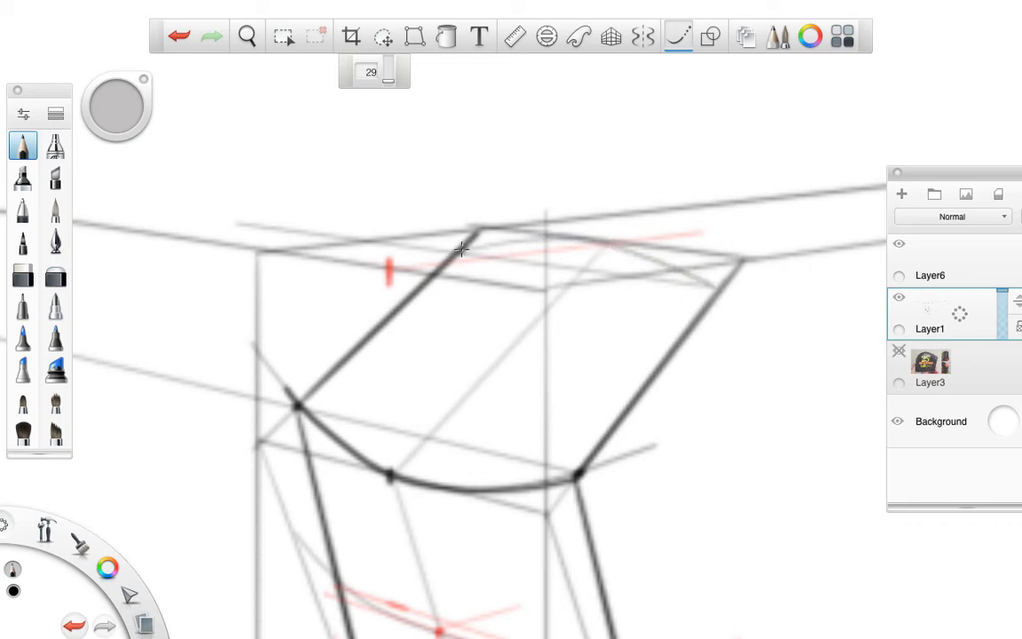
mouse_move(463, 249)
left_mouse_down()
mouse_move(557, 238)
mouse_move(627, 248)
mouse_move(714, 287)
left_mouse_up()
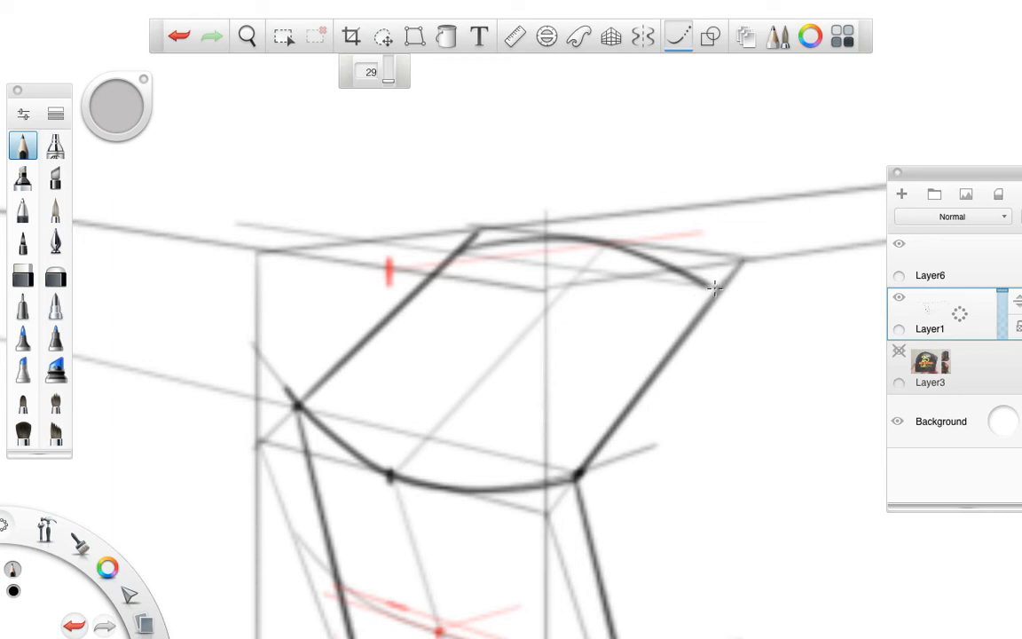
Step: Make Layer6 the active layer for the inset details of the upper face
key("space")
left_click_drag(688, 265, 458, 202)
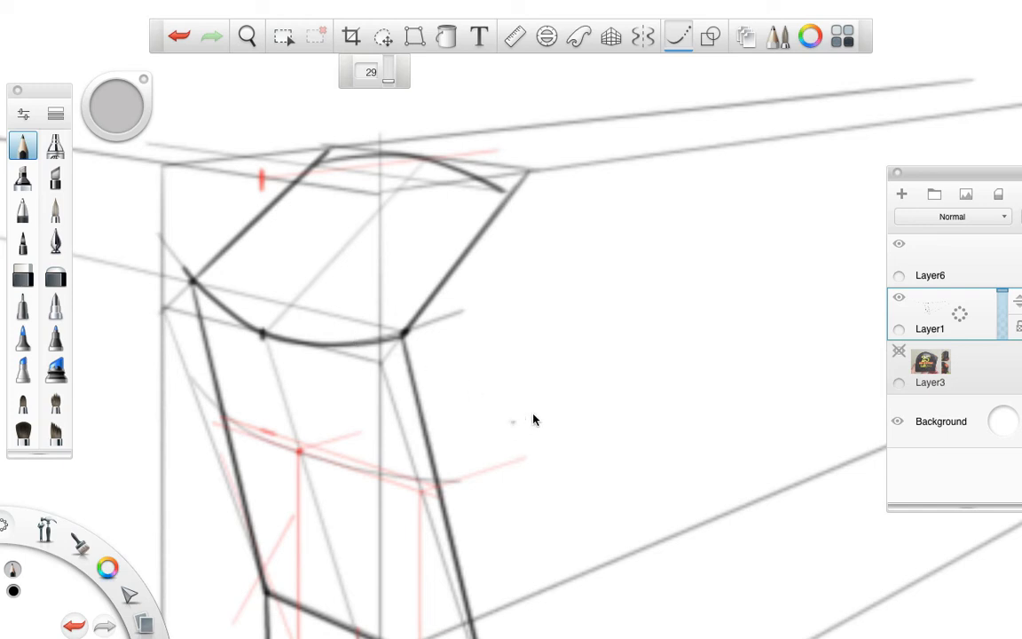
left_click(920, 256)
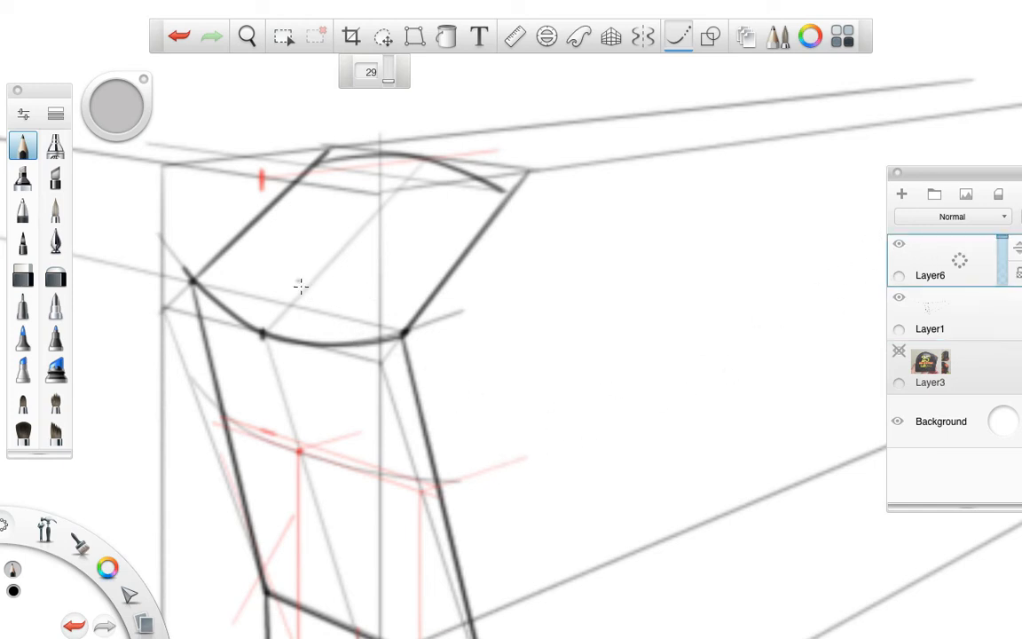
left_click(611, 35)
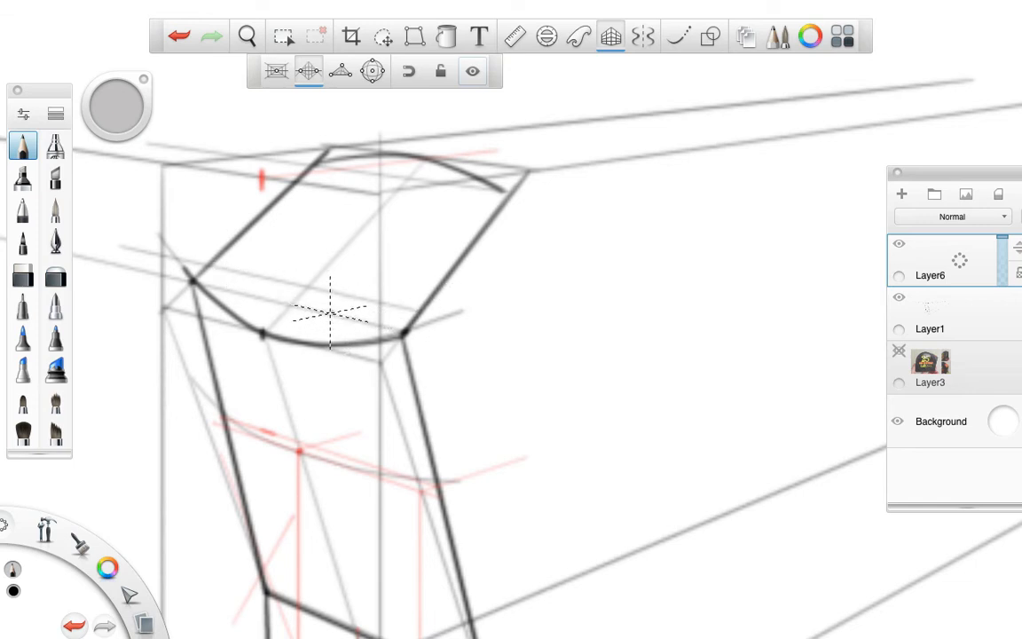
left_click(679, 36)
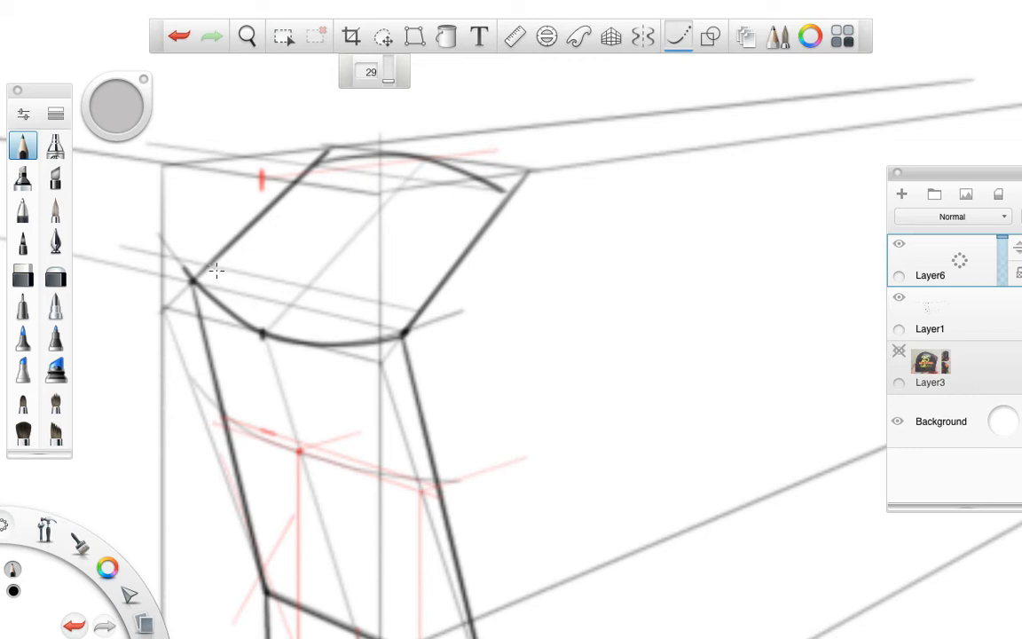
mouse_move(216, 271)
left_mouse_down()
mouse_move(297, 309)
mouse_move(421, 313)
left_mouse_up()
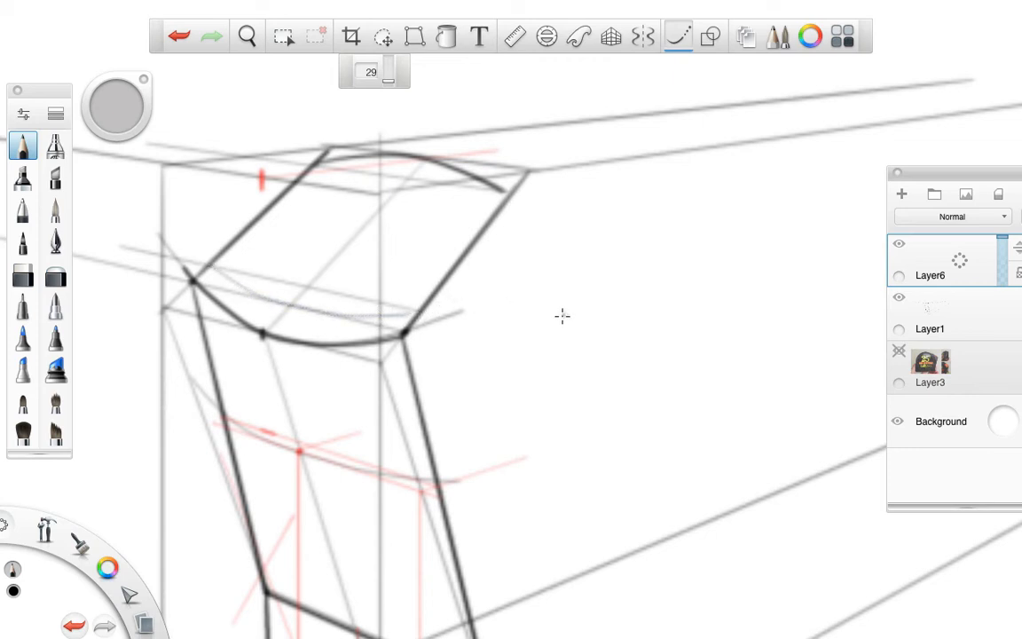
key("ctrl+z")
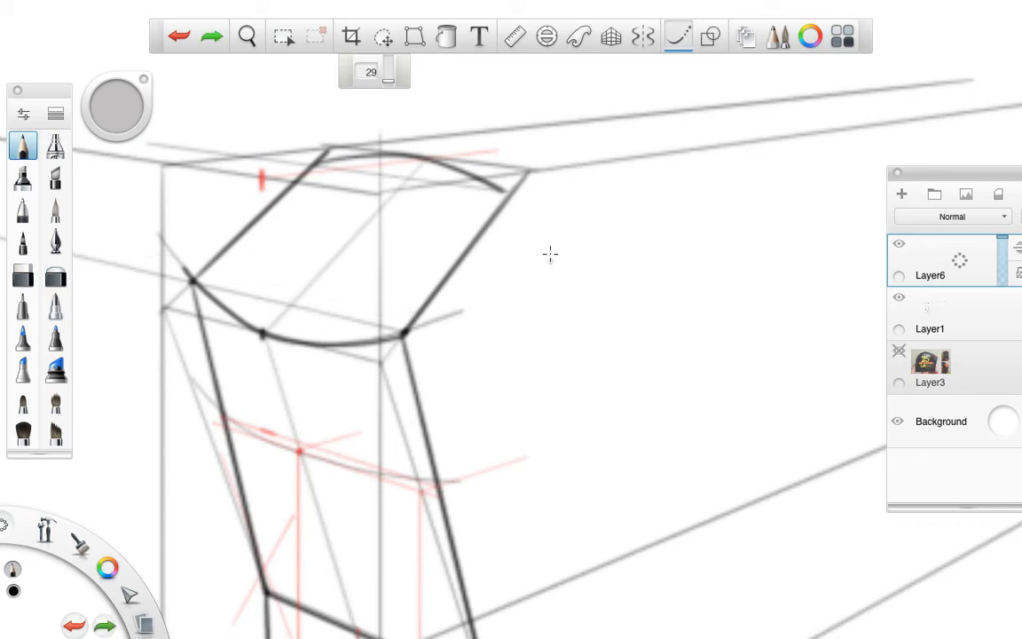
Step: Draw a perspective guide just above the upper face's lower edge, and a thin Steady Stroke curve parallel to the bottom curve
left_click(611, 39)
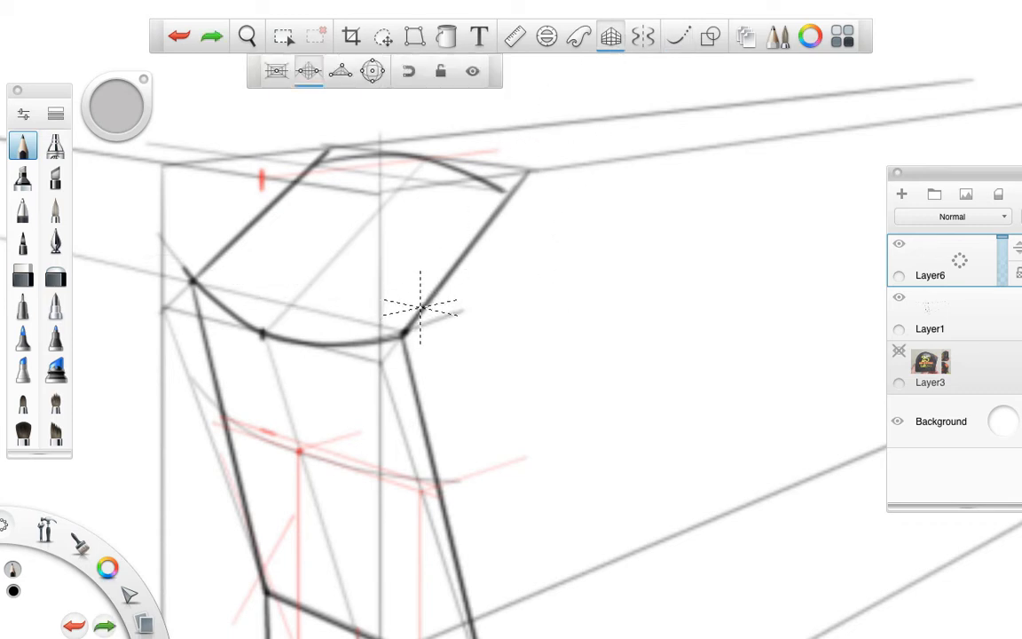
left_click_drag(421, 307, 158, 251)
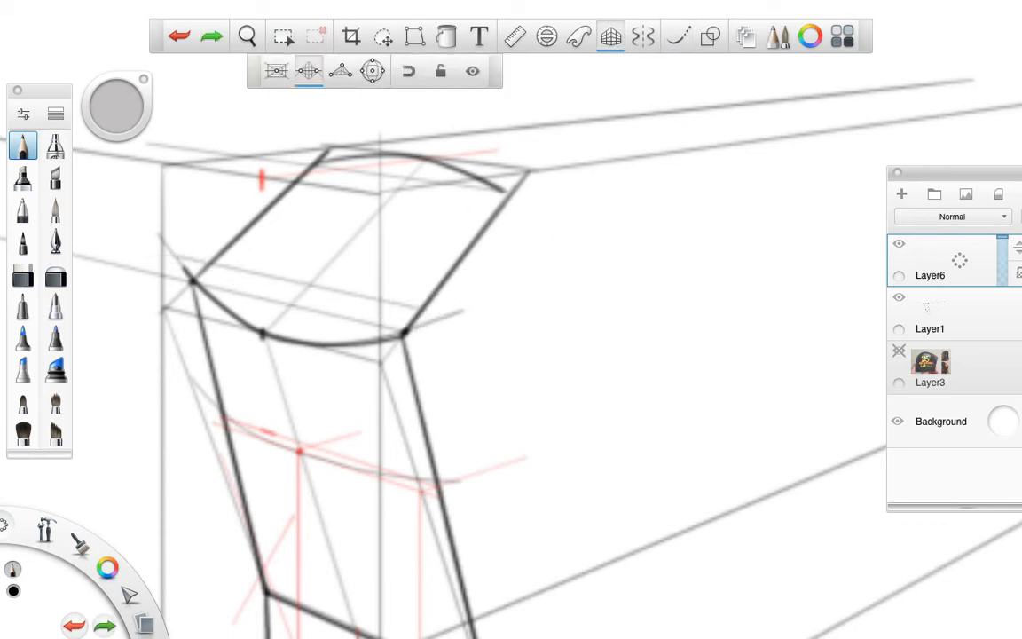
left_click(679, 40)
left_click_drag(321, 268, 283, 282)
mouse_move(214, 267)
left_mouse_down()
mouse_move(290, 309)
mouse_move(432, 308)
left_mouse_up()
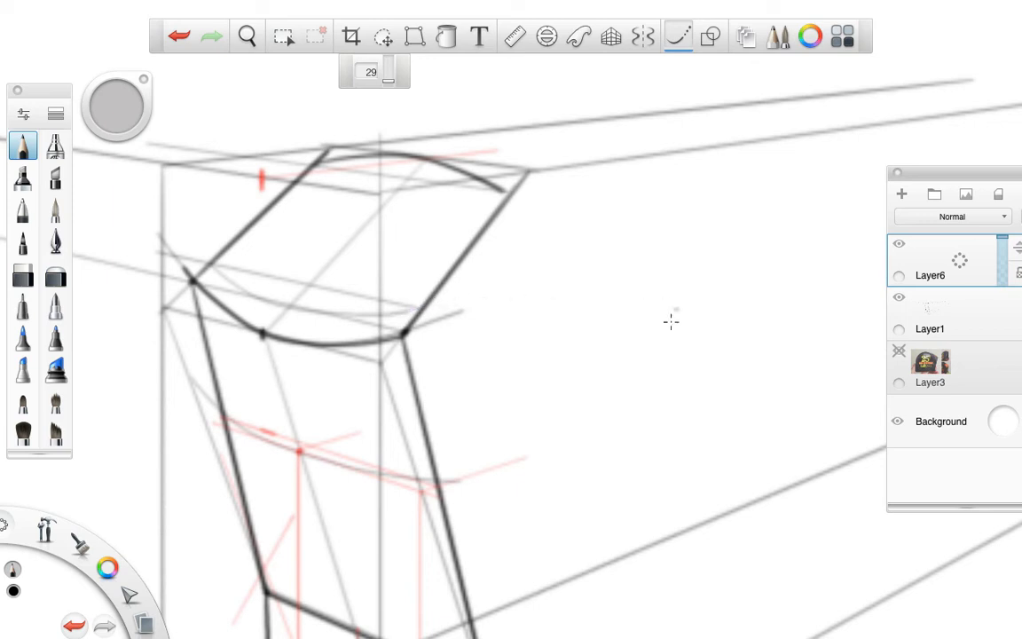
left_click_drag(671, 321, 534, 326)
left_click_drag(456, 216, 394, 312)
left_click_drag(473, 192, 388, 304)
left_click(265, 470)
key("ctrl+z")
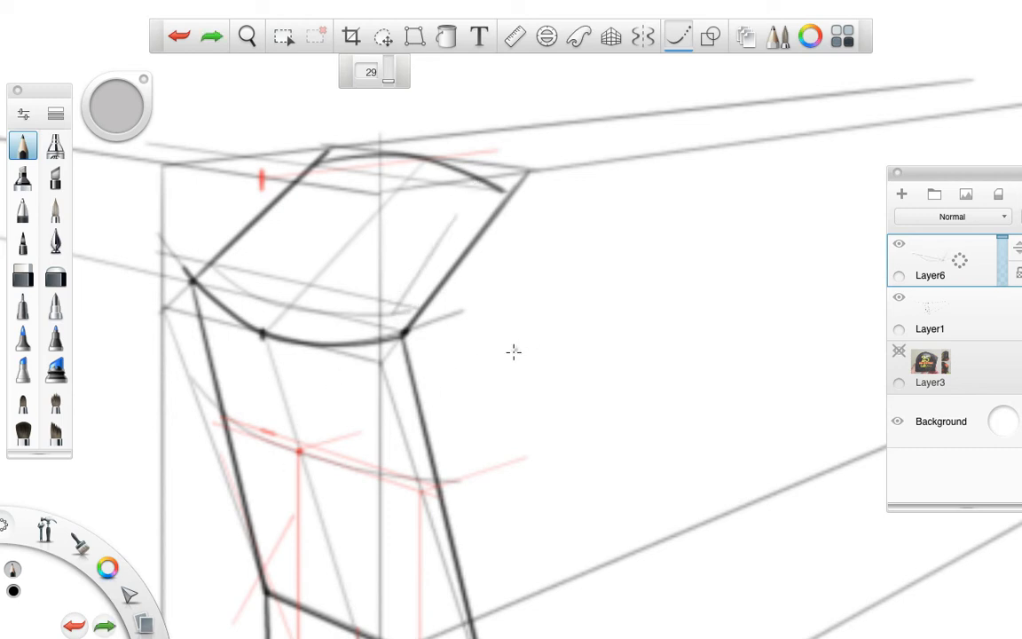
key("ctrl+z")
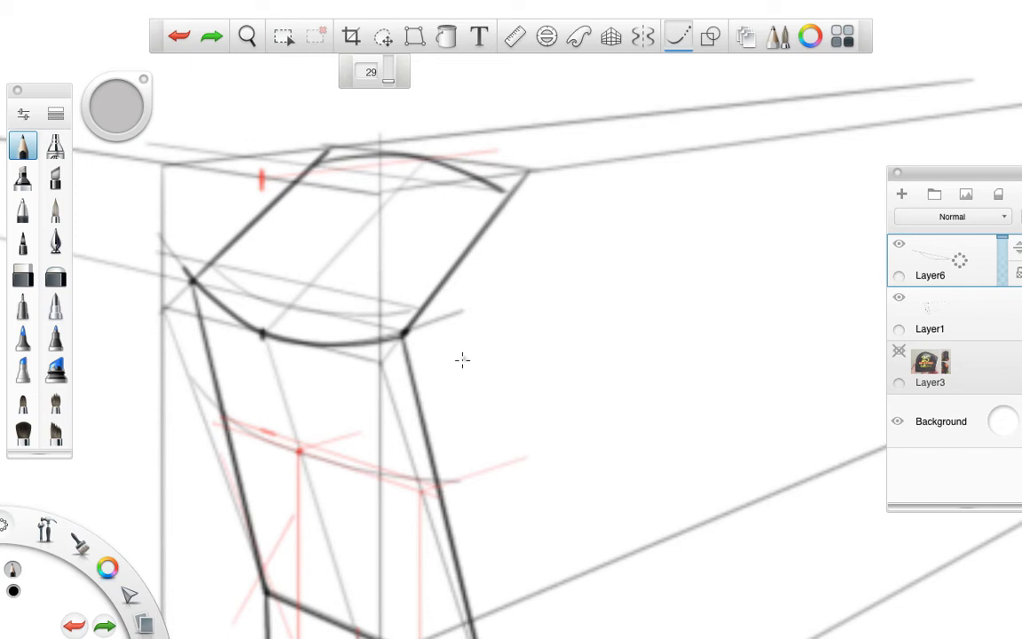
Step: Align the straight ruler with the upper face's right slanted edge, and dismiss it
left_click(516, 37)
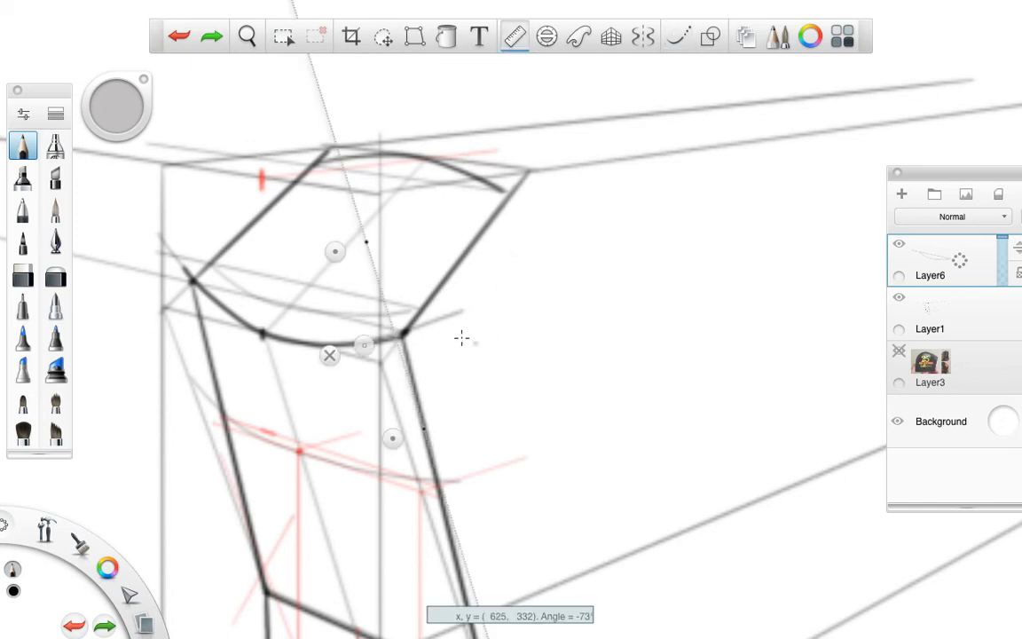
left_click_drag(339, 250, 504, 183)
left_click_drag(453, 441, 411, 376)
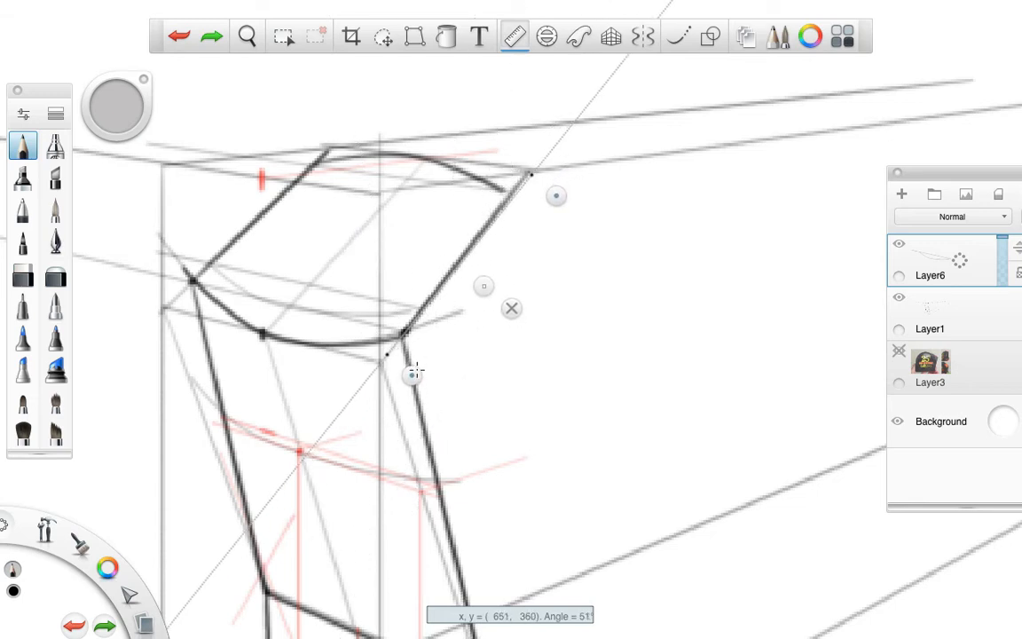
mouse_move(485, 287)
left_mouse_down()
mouse_move(356, 258)
mouse_move(302, 232)
mouse_move(484, 278)
left_mouse_up()
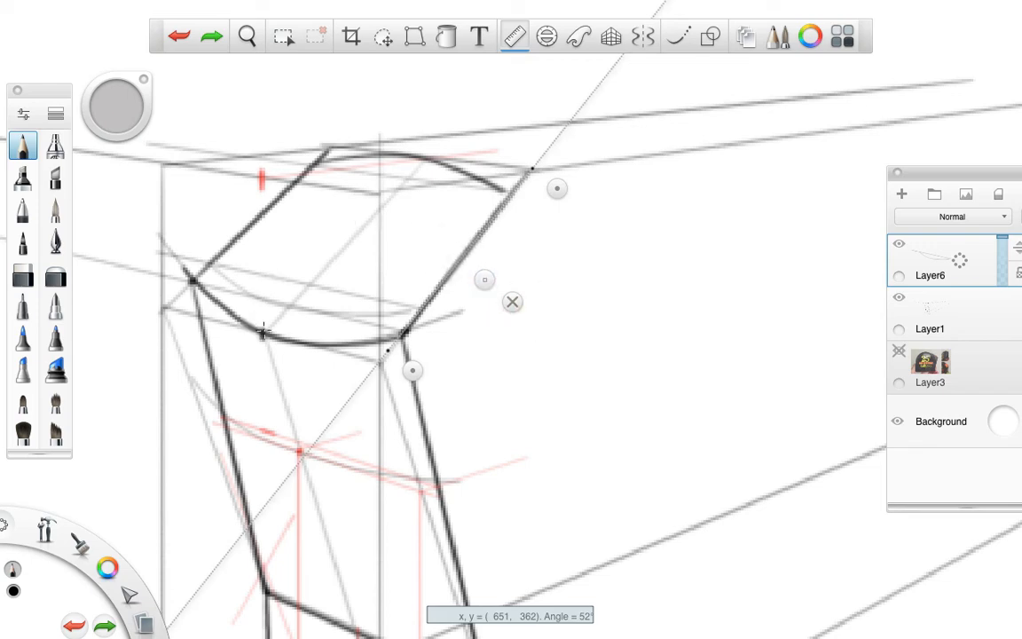
left_click(512, 301)
Step: Extend the upper face's right slanted edge in a thin ruled line up to the canvas's top edge
key("space")
left_click_drag(649, 249, 267, 426)
mouse_move(541, 387)
left_mouse_down()
mouse_move(363, 503)
mouse_move(280, 527)
left_mouse_up()
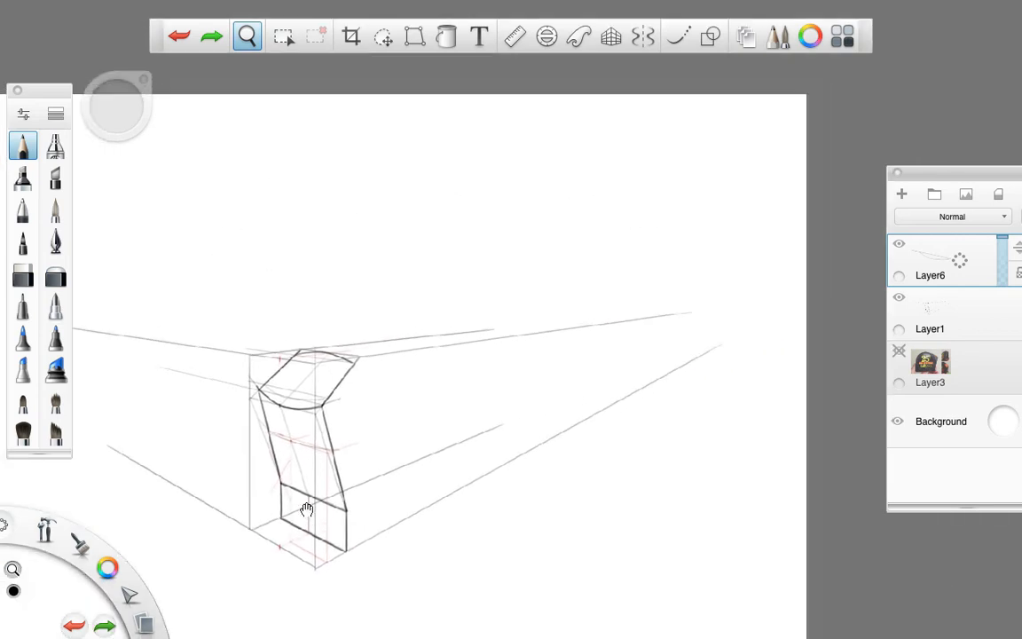
left_click(515, 35)
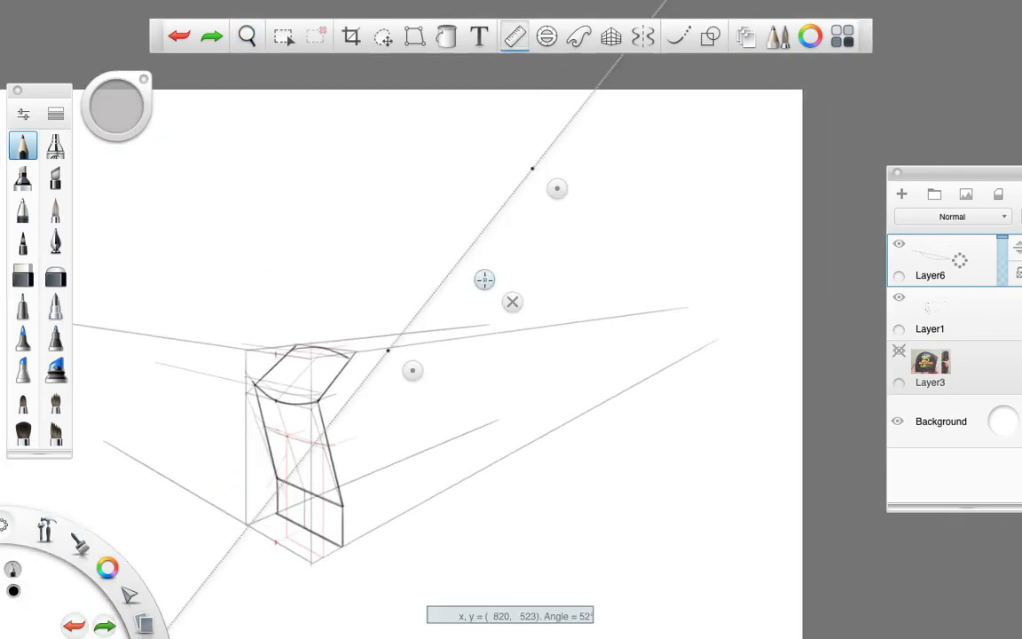
left_click_drag(484, 279, 415, 328)
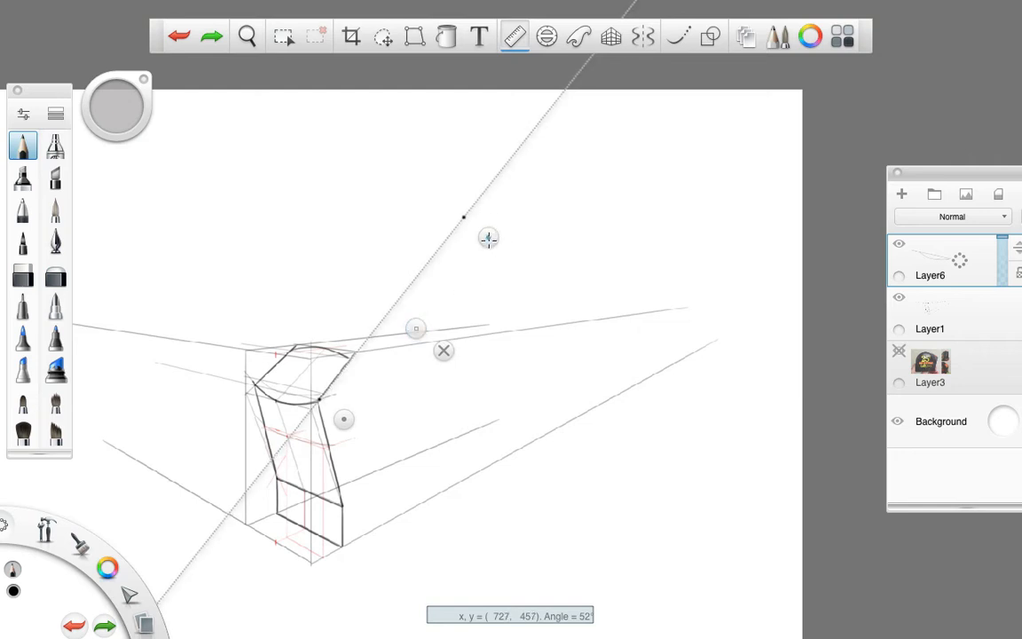
left_click_drag(488, 238, 487, 234)
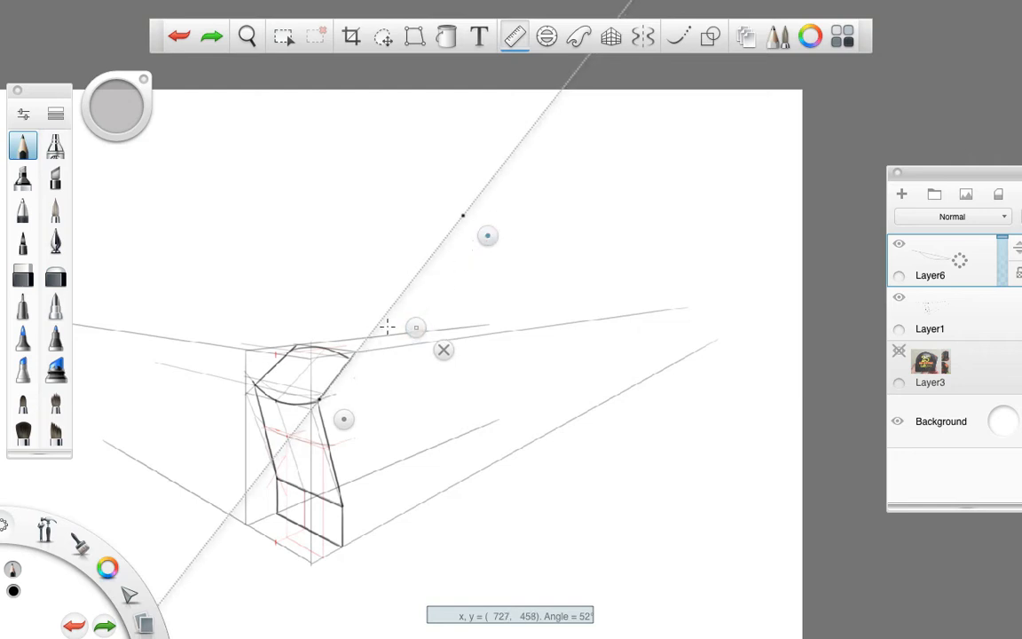
mouse_move(376, 337)
left_mouse_down()
mouse_move(476, 237)
mouse_move(561, 91)
left_mouse_up()
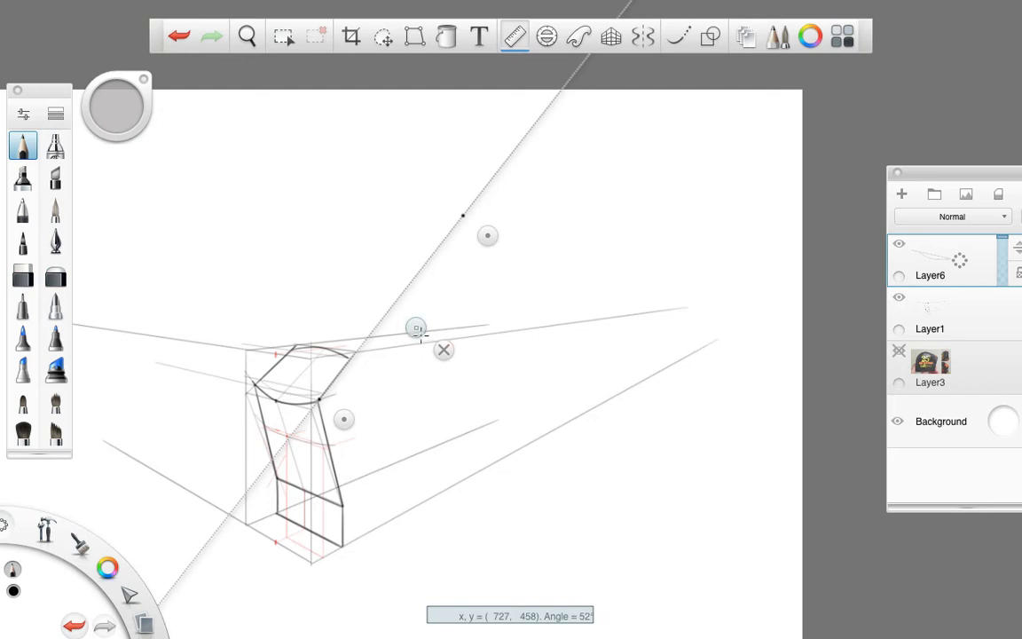
Step: Extend the upper face's left slanted edge with the ruler to meet the first extension, and mark their vanishing point
mouse_move(416, 328)
left_mouse_down()
mouse_move(345, 341)
mouse_move(338, 327)
mouse_move(351, 313)
left_mouse_up()
left_click_drag(420, 221, 445, 244)
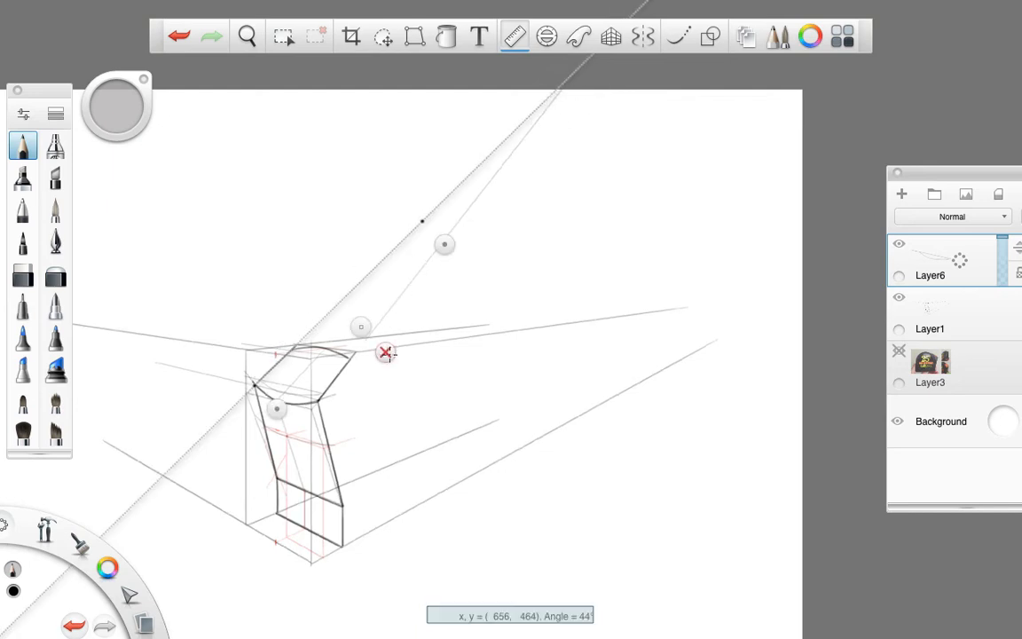
left_click(385, 353)
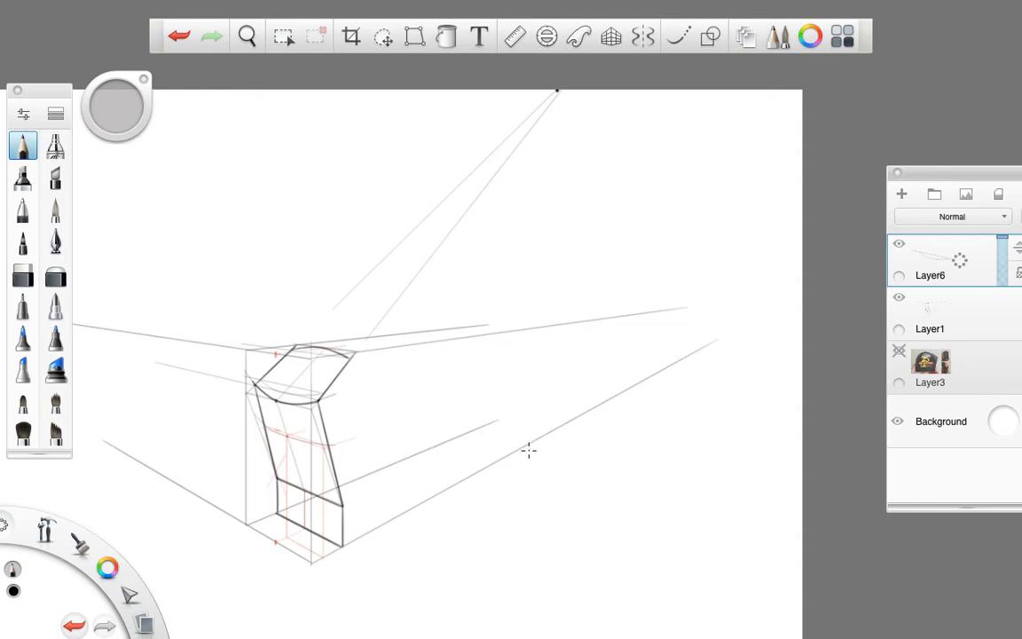
Step: Rule a thin line from the marked vanishing point down across the upper face, just inside its right slanted edge
left_click(515, 36)
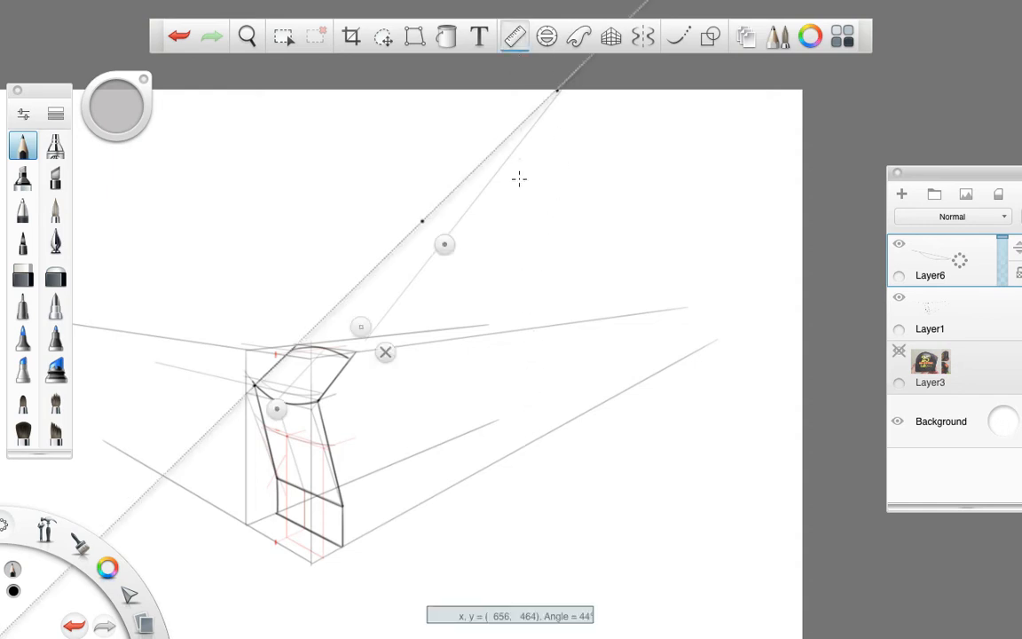
left_click_drag(446, 245, 575, 114)
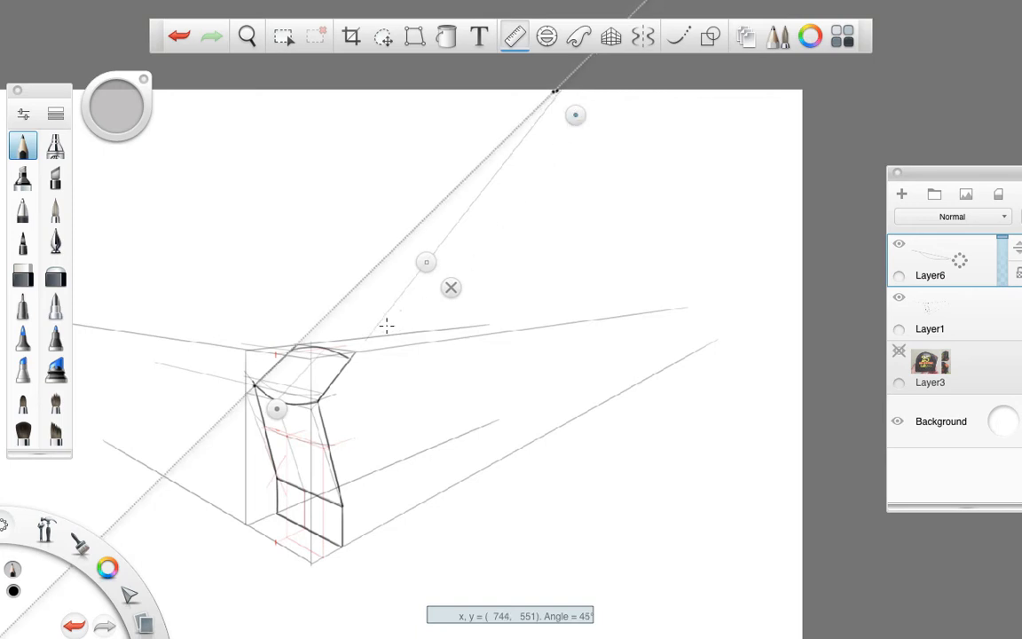
left_click_drag(277, 409, 316, 432)
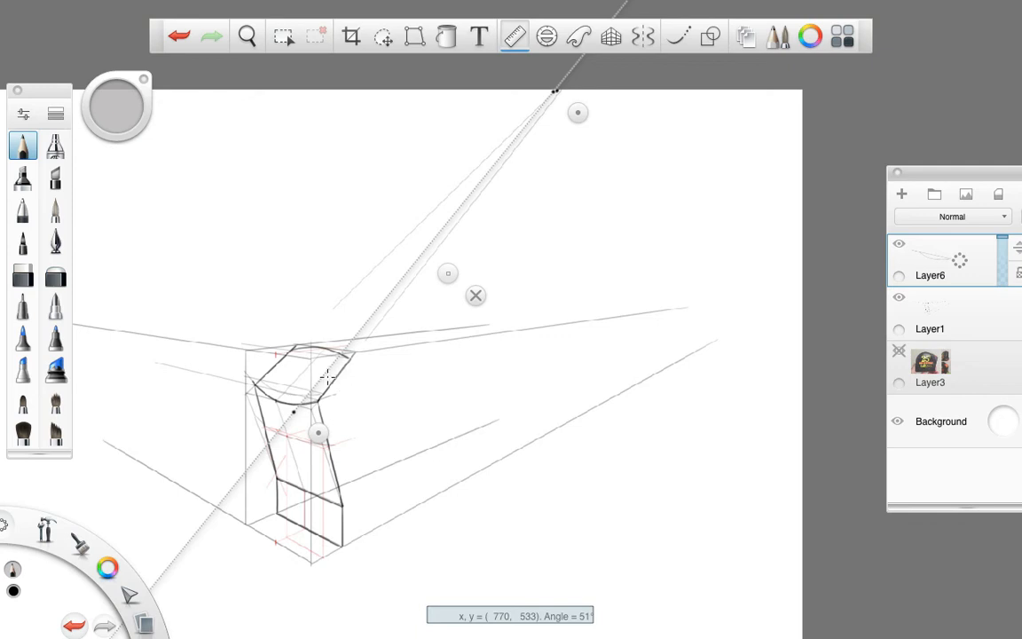
left_click_drag(341, 355, 337, 358)
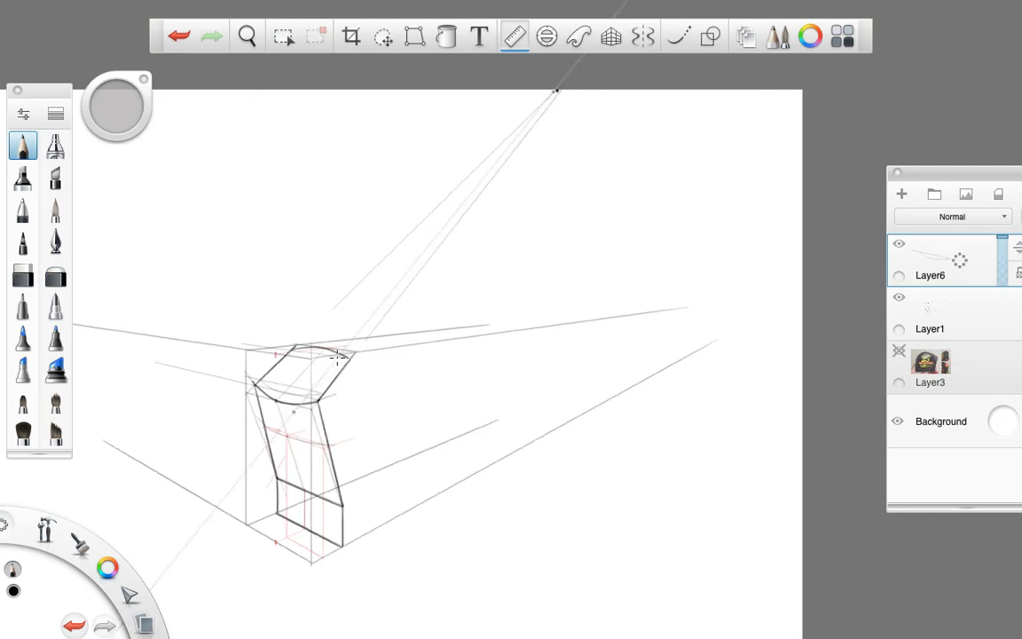
left_click_drag(304, 404, 380, 384)
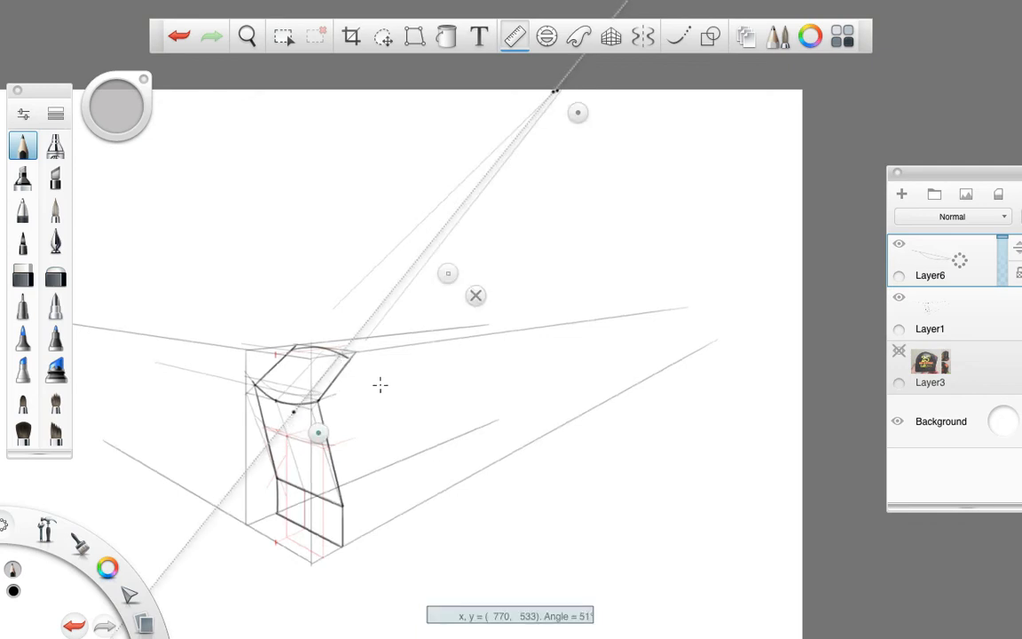
left_click(473, 295)
key("space")
left_click_drag(307, 389, 543, 257)
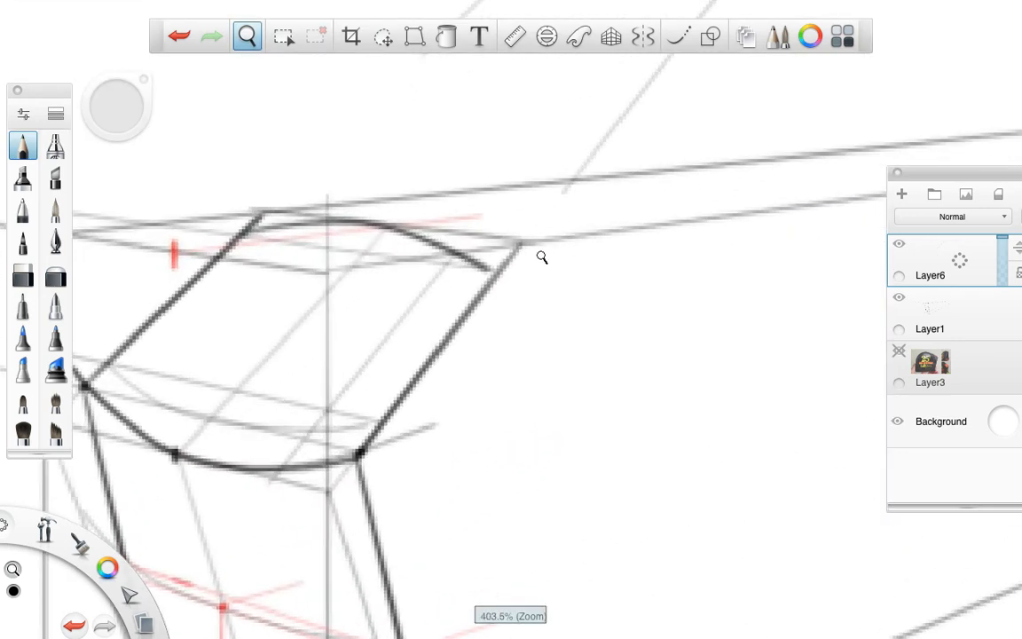
Step: Align the straight ruler from the upper face's lower front corner across its middle guide, and mark a point where they cross
key("space")
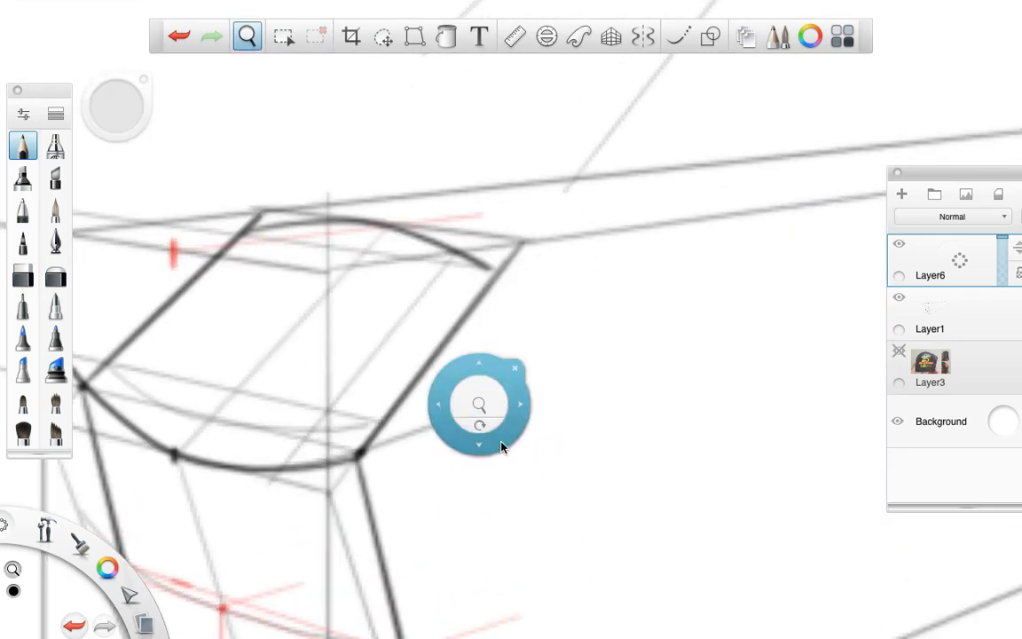
left_click_drag(502, 444, 701, 420)
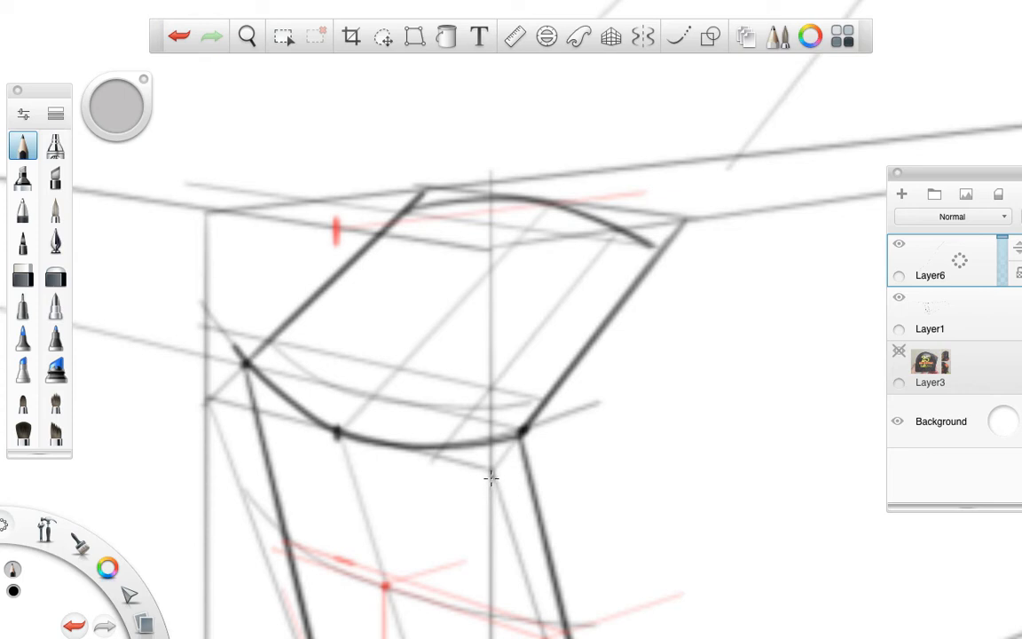
left_click(515, 38)
left_click_drag(339, 419, 523, 473)
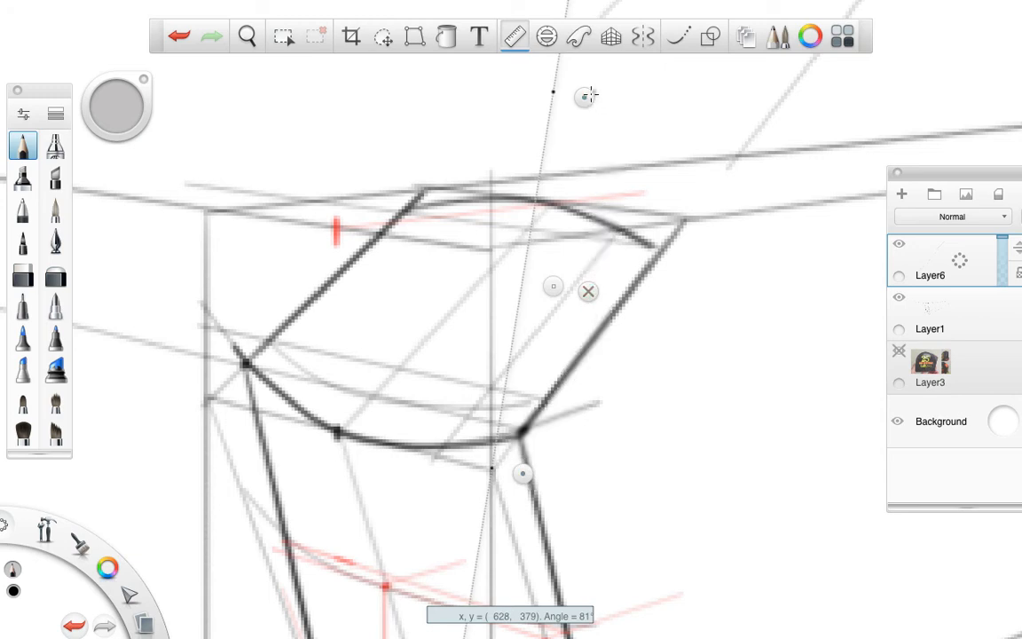
left_click_drag(583, 96, 478, 347)
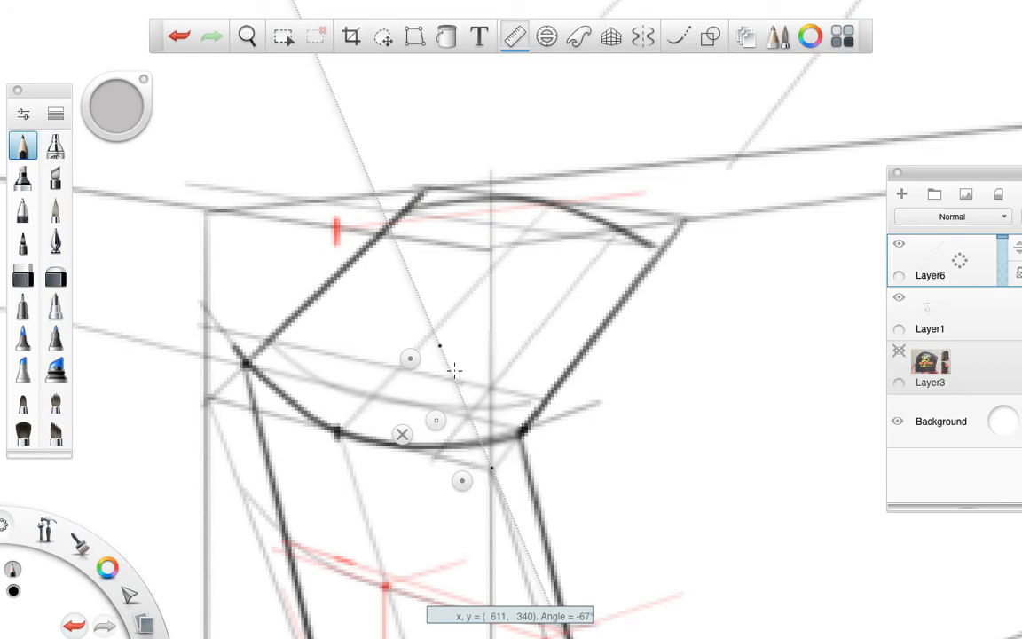
left_click(434, 330)
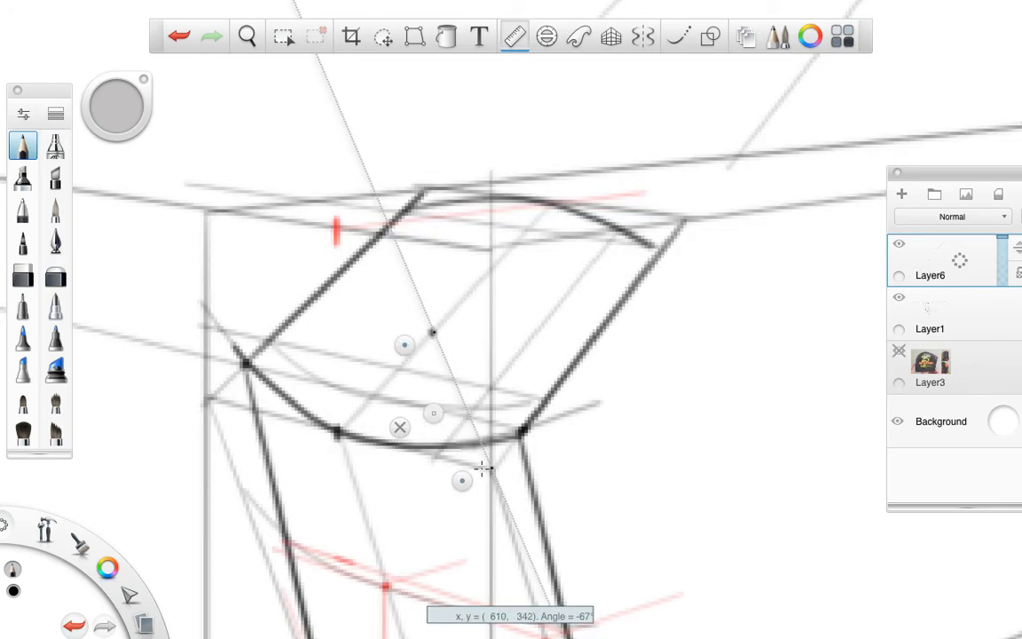
Step: Realign the ruler from the lower left corner through that mark, add a second mark near the upper face's left edge, and dismiss the ruler
left_click_drag(461, 481, 183, 409)
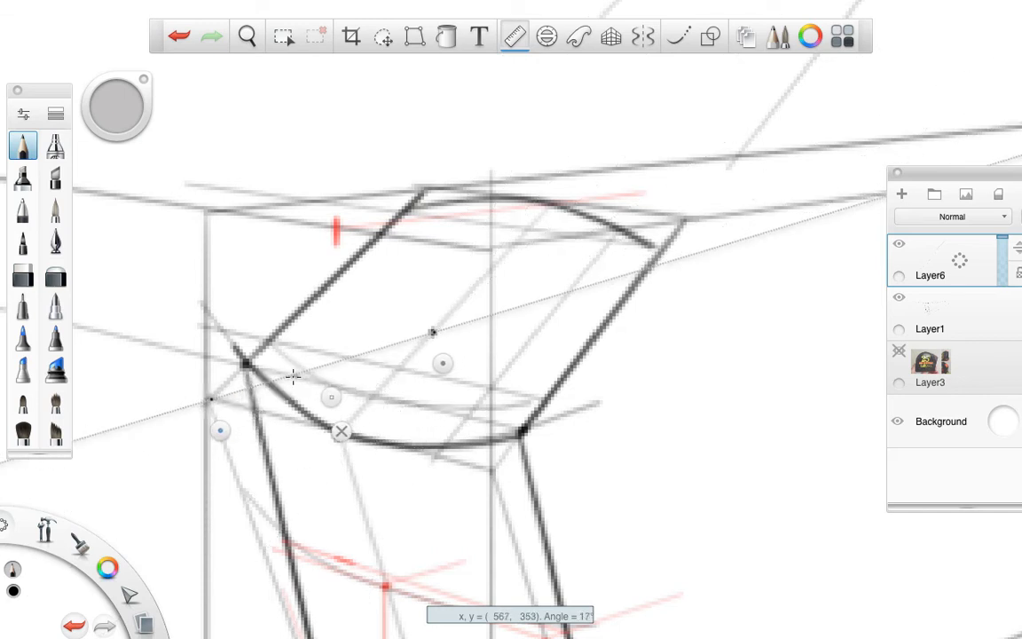
left_click_drag(291, 377, 291, 376)
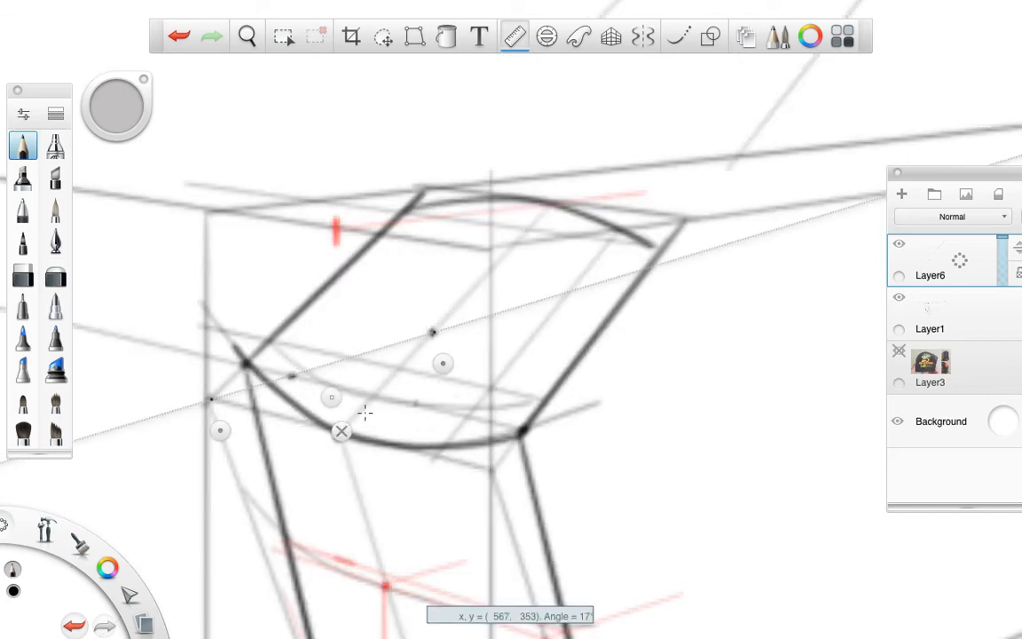
left_click(340, 430)
Step: Rule a thin line from the marked vanishing point to the second mark, just inside the upper face's left slanted edge, and dismiss the ruler
key("space")
left_click_drag(615, 286, 466, 346)
key("space")
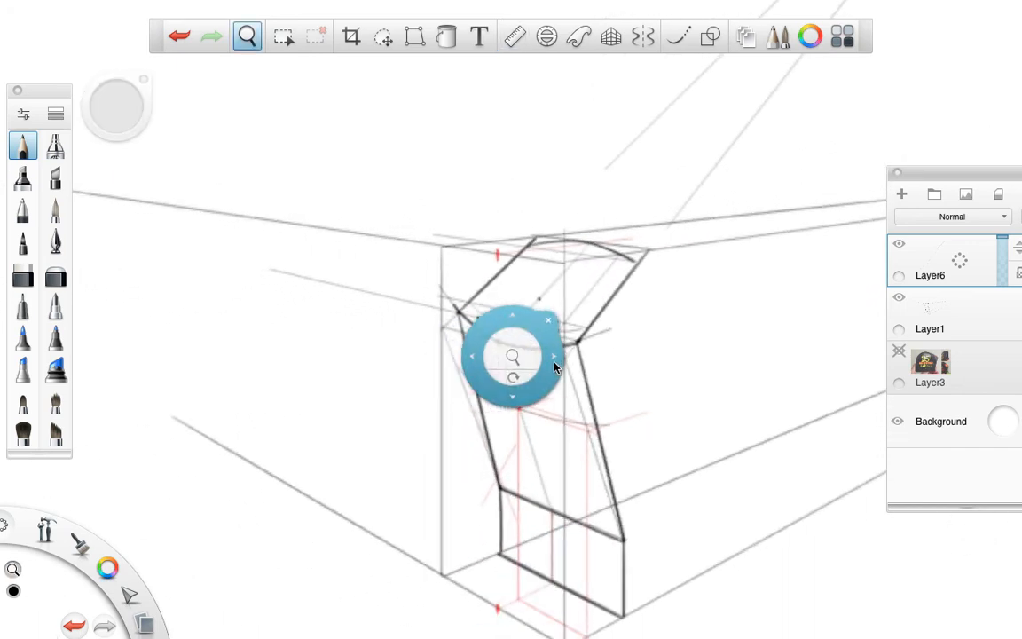
left_click_drag(543, 383, 380, 551)
key("space")
left_click_drag(448, 421, 390, 472)
left_click(515, 36)
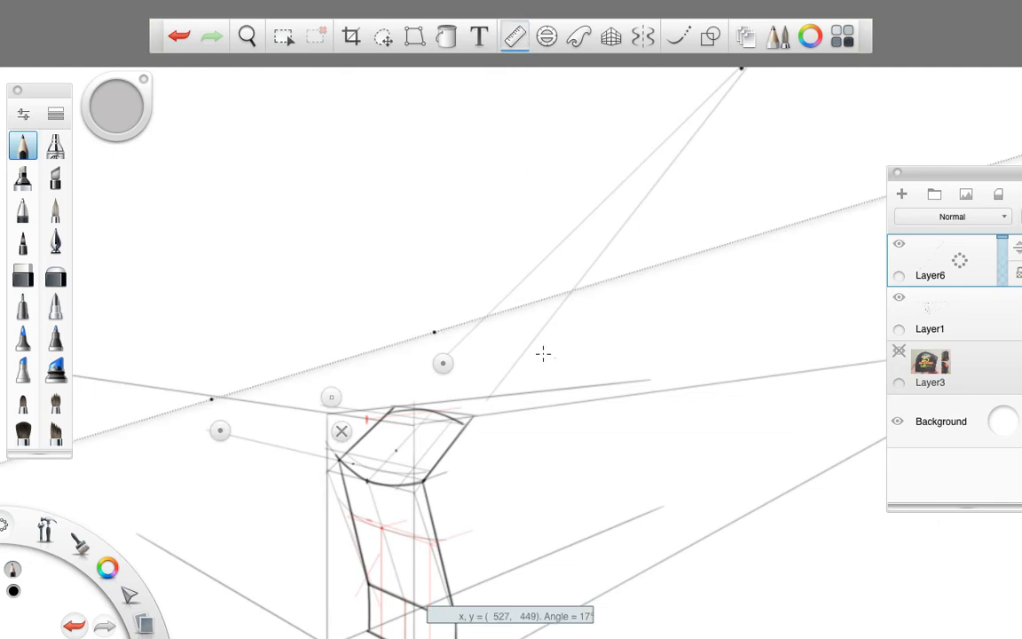
left_click_drag(444, 363, 747, 104)
mouse_move(256, 433)
left_mouse_down()
mouse_move(358, 503)
mouse_move(375, 442)
left_mouse_up()
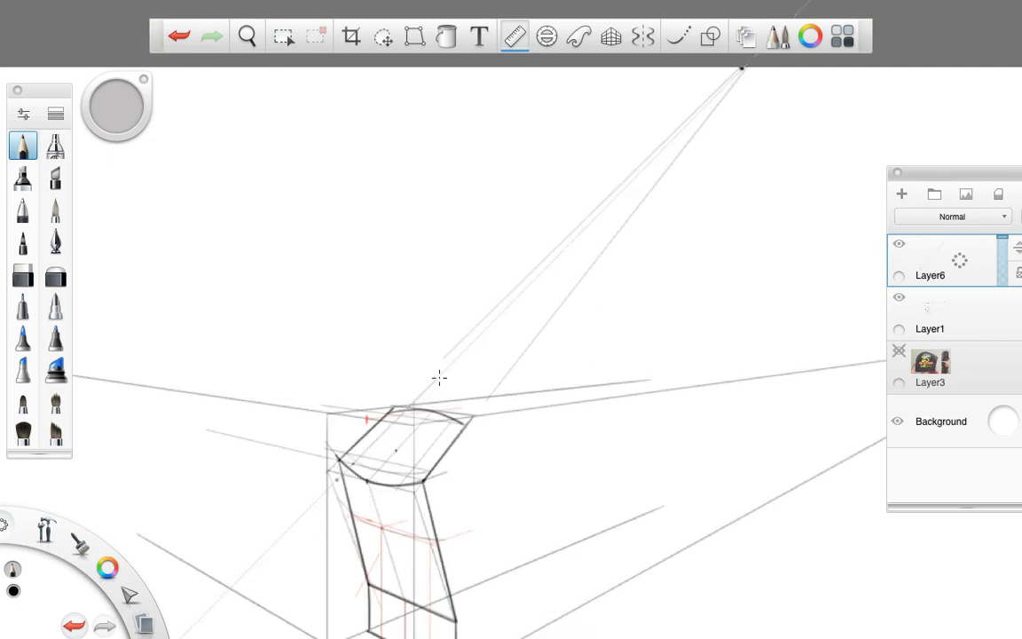
left_click_drag(439, 378, 440, 376)
left_click(588, 322)
Step: Align the ruler between the upper face's opposite corners, mark the crossing with the middle guide, and dismiss the ruler
key("space")
left_click_drag(417, 438, 631, 328)
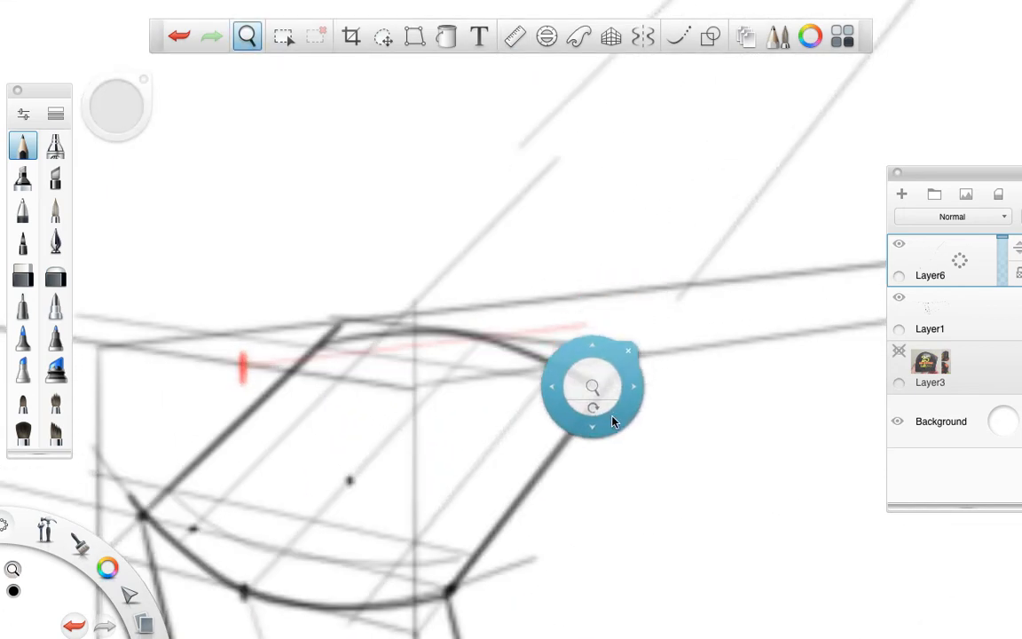
left_click_drag(612, 417, 717, 301)
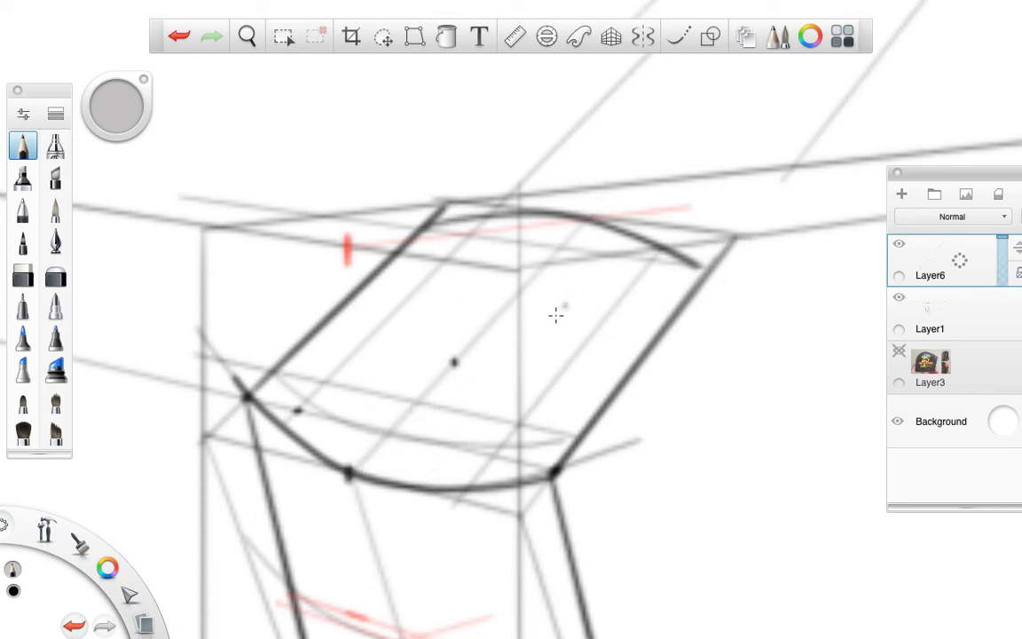
left_click(515, 36)
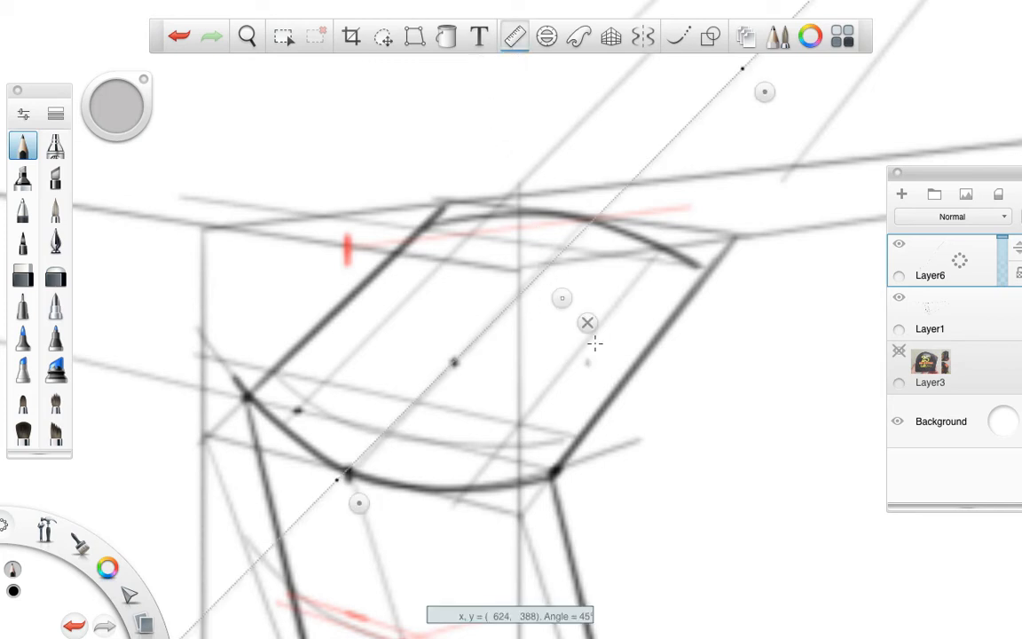
left_click_drag(765, 92, 755, 258)
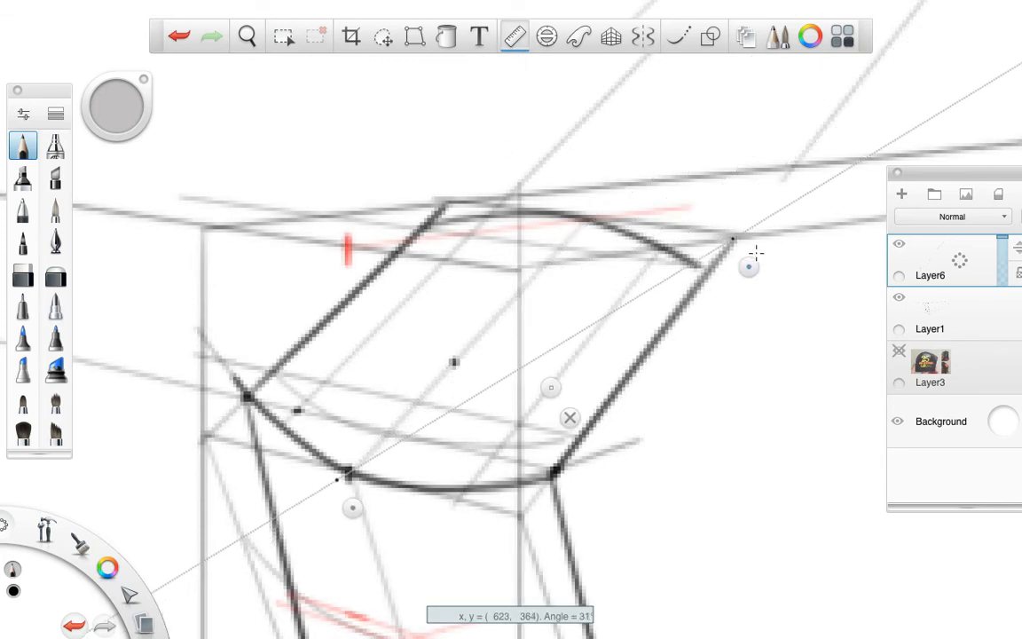
left_click_drag(349, 507, 220, 467)
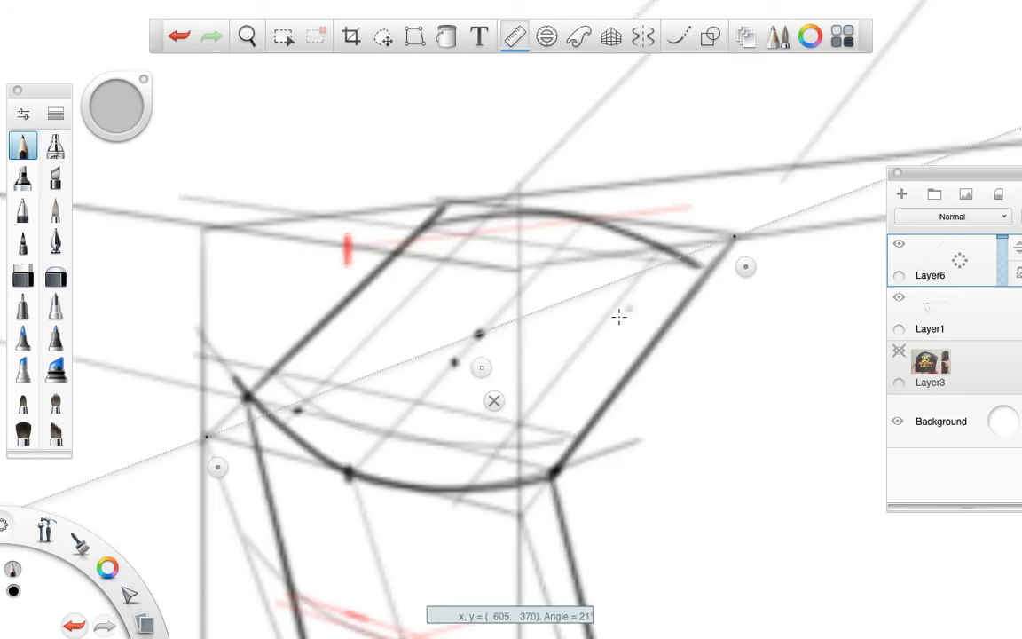
left_click(493, 401)
Step: Turn on the two-point perspective guide and draw a thin line across the upper face through the marked crossing, toward the left vanishing point
key("space")
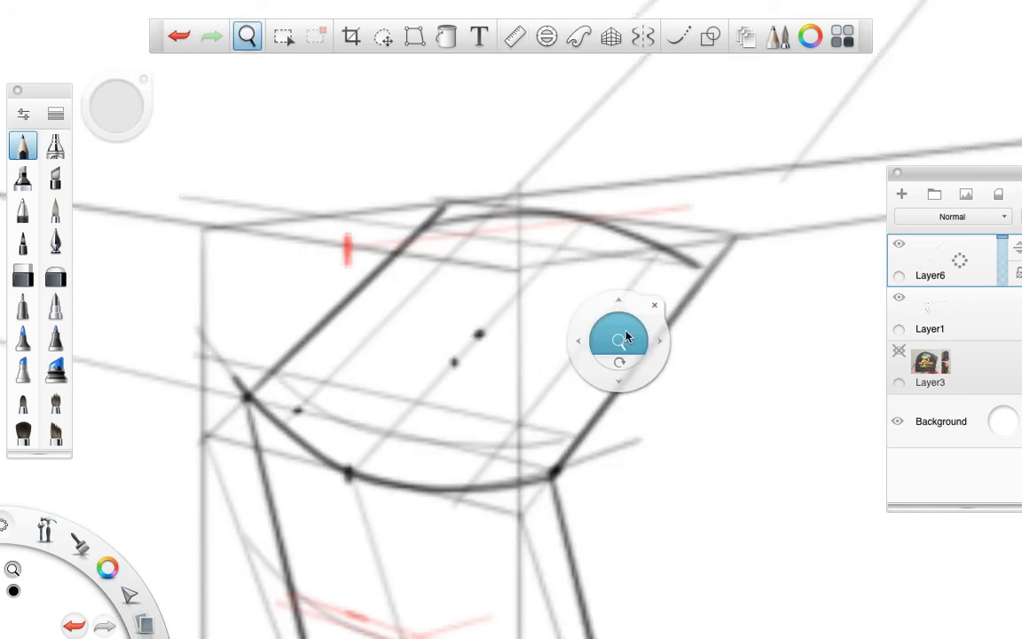
left_click_drag(621, 340, 456, 472)
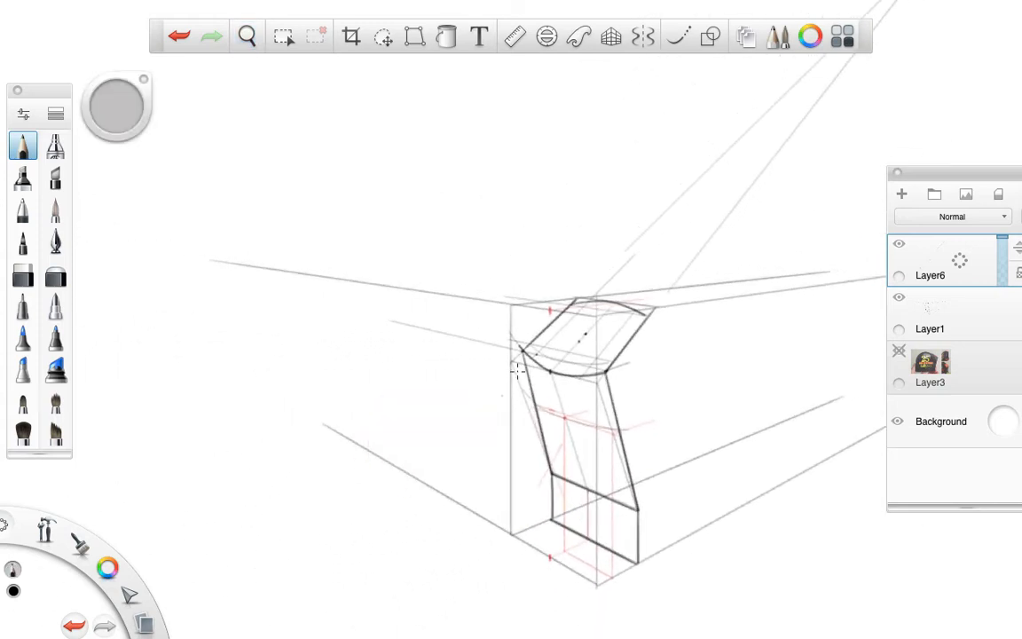
left_click(611, 37)
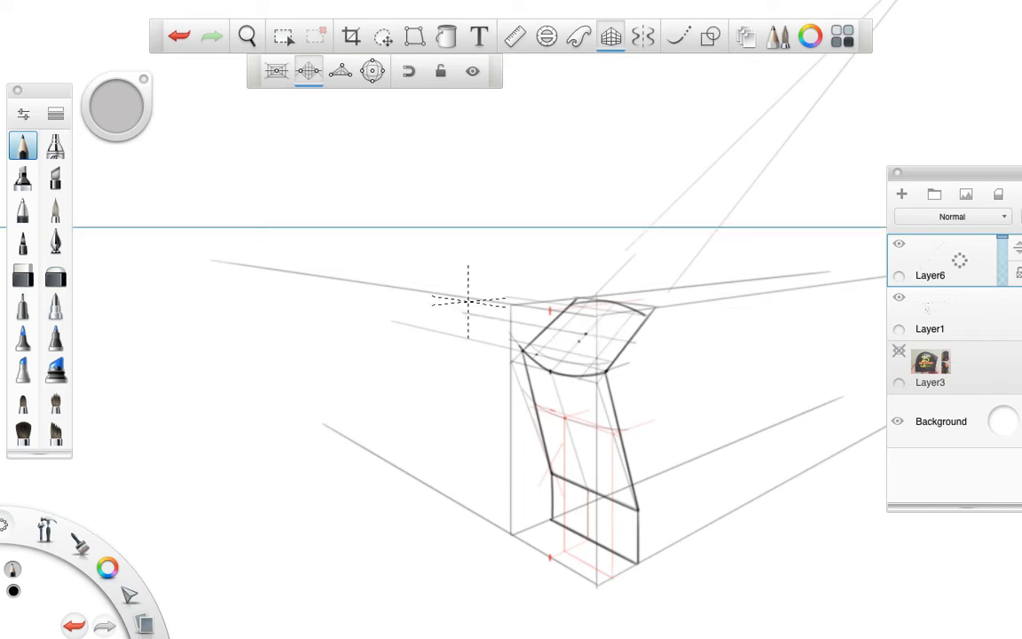
Step: Align the straight ruler from the lower end of the right inner guide up across the face, and mark a point on the left slanted edge
key("space")
left_click_drag(650, 342, 752, 306)
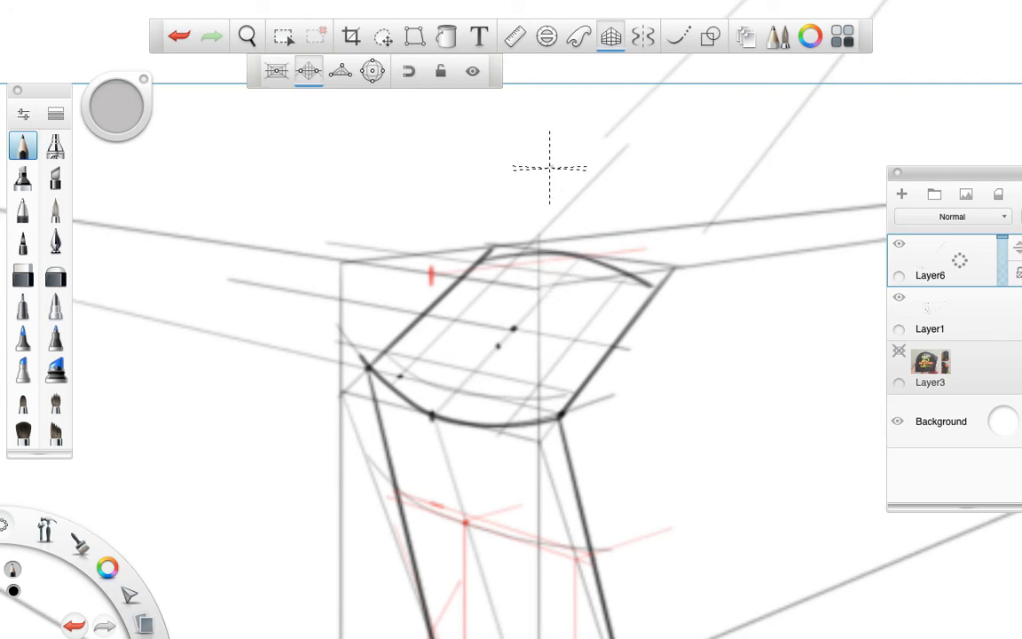
left_click(514, 37)
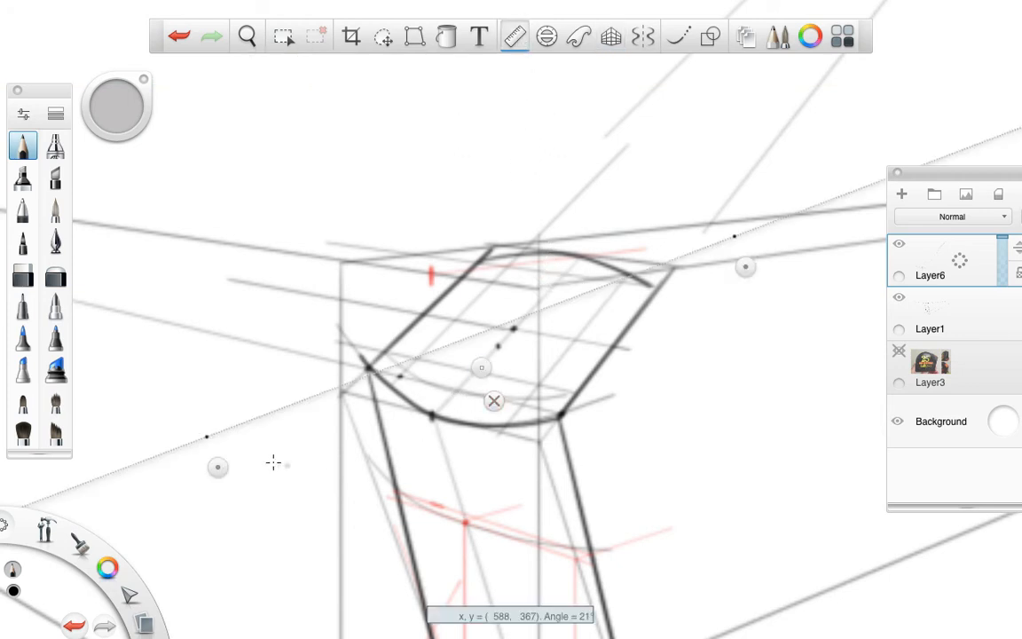
left_click_drag(217, 469, 358, 420)
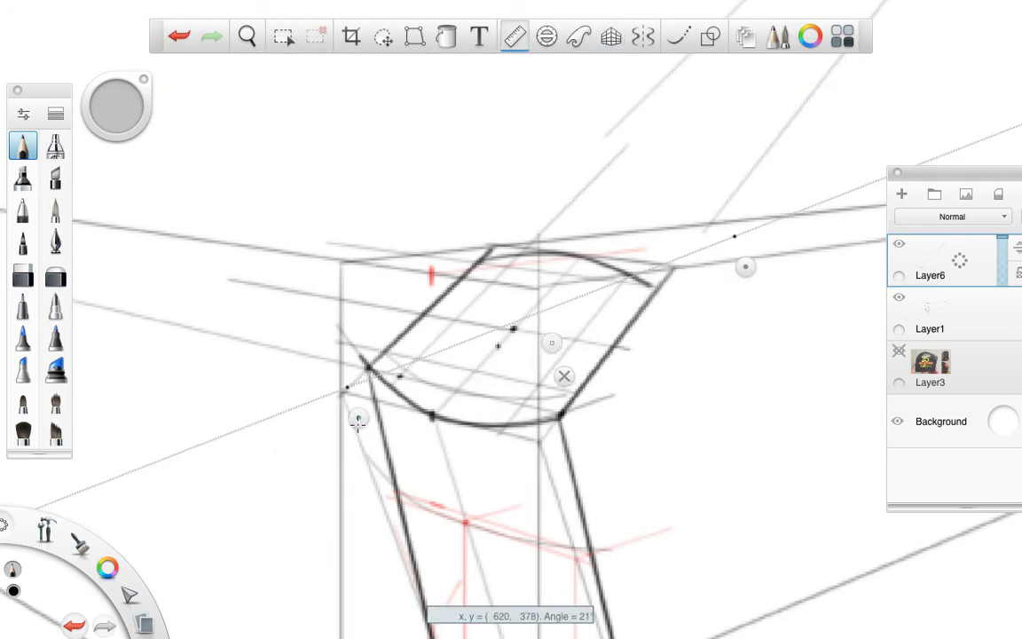
left_click_drag(750, 260, 477, 413)
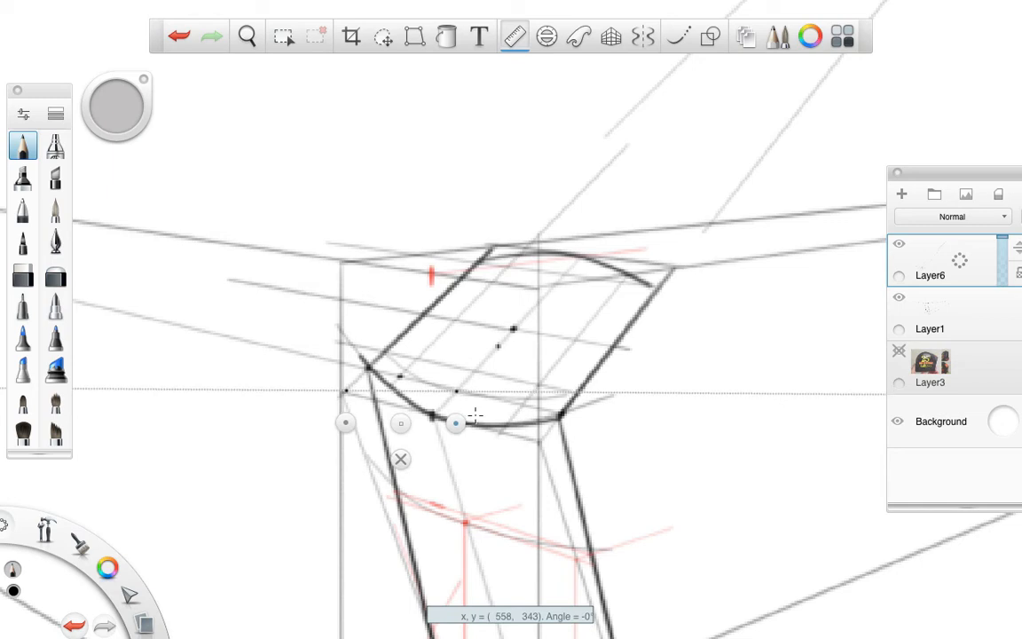
left_click_drag(475, 413, 476, 454)
left_click_drag(336, 422, 416, 396)
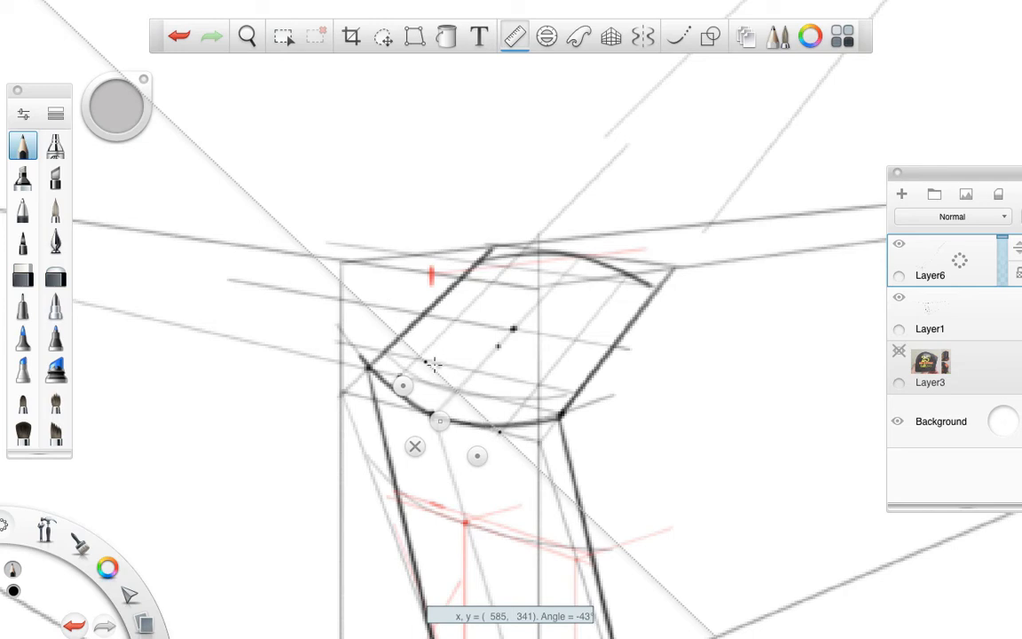
left_click_drag(360, 301, 400, 337)
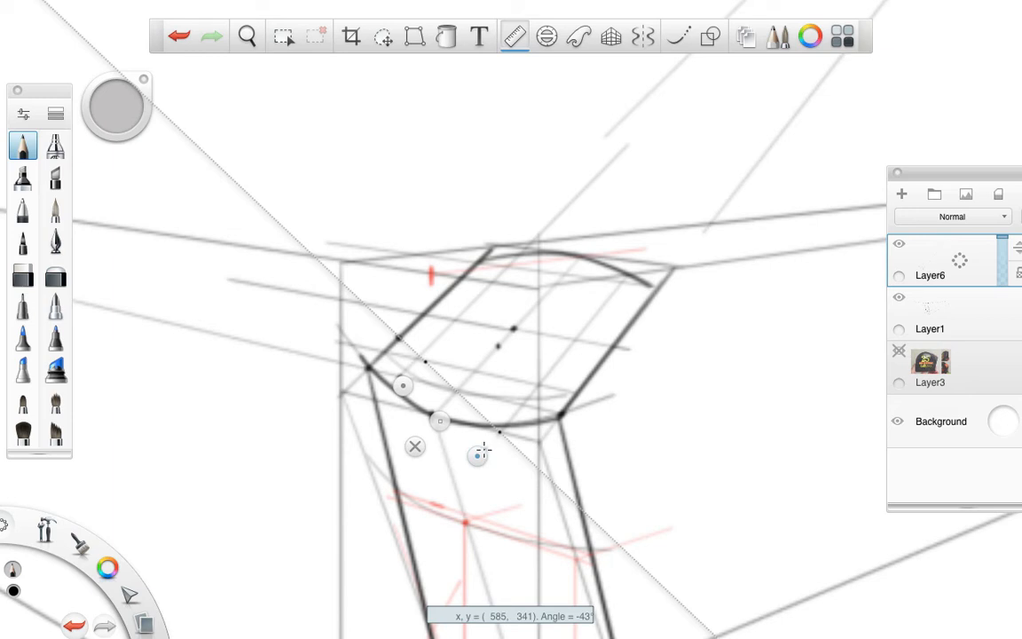
Step: Align the ruler with the upper face's lower-left to upper-right corners and rule the diagonal in red
left_click_drag(401, 383, 335, 419)
left_click_drag(513, 457, 666, 306)
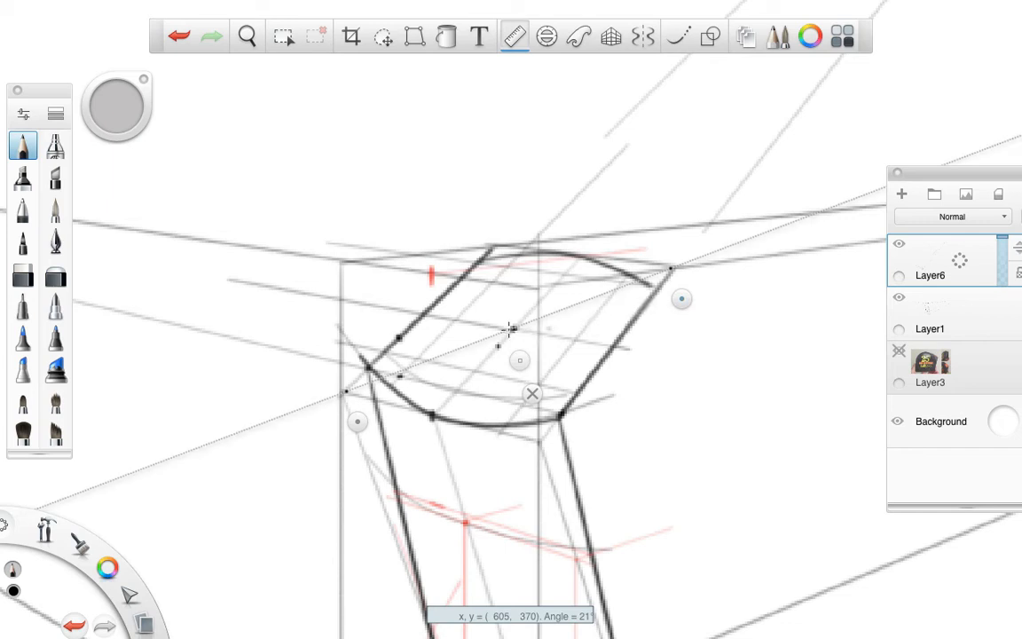
mouse_move(108, 567)
left_click(84, 541)
mouse_move(380, 377)
left_mouse_down()
mouse_move(543, 331)
mouse_move(652, 283)
left_mouse_up()
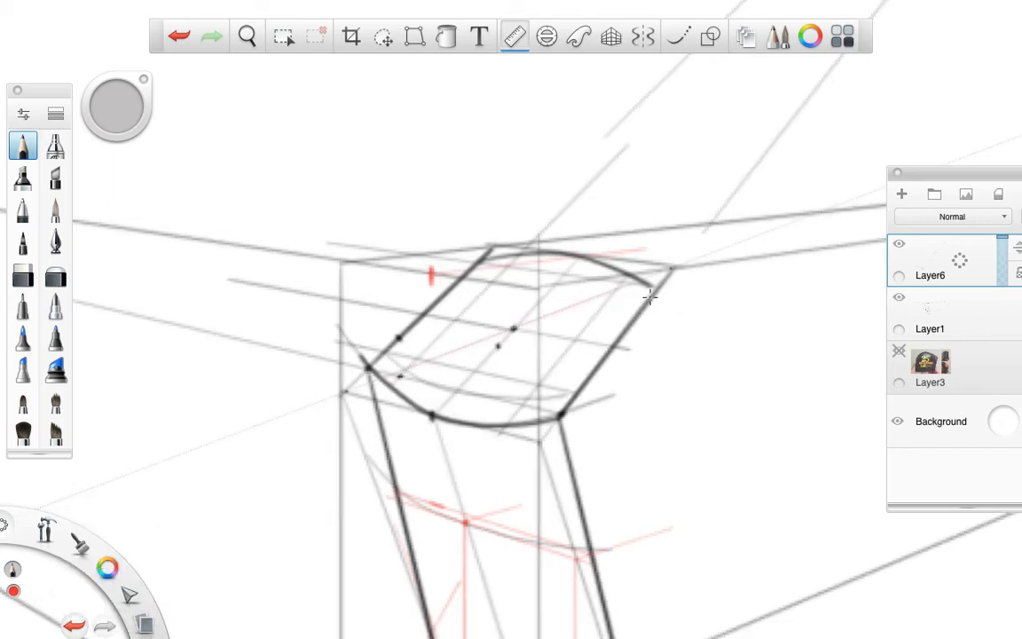
Step: Switch the pencil to black, pivot the ruler about the lower front corner, and mark a point on the red diagonal near the left edge
mouse_move(107, 566)
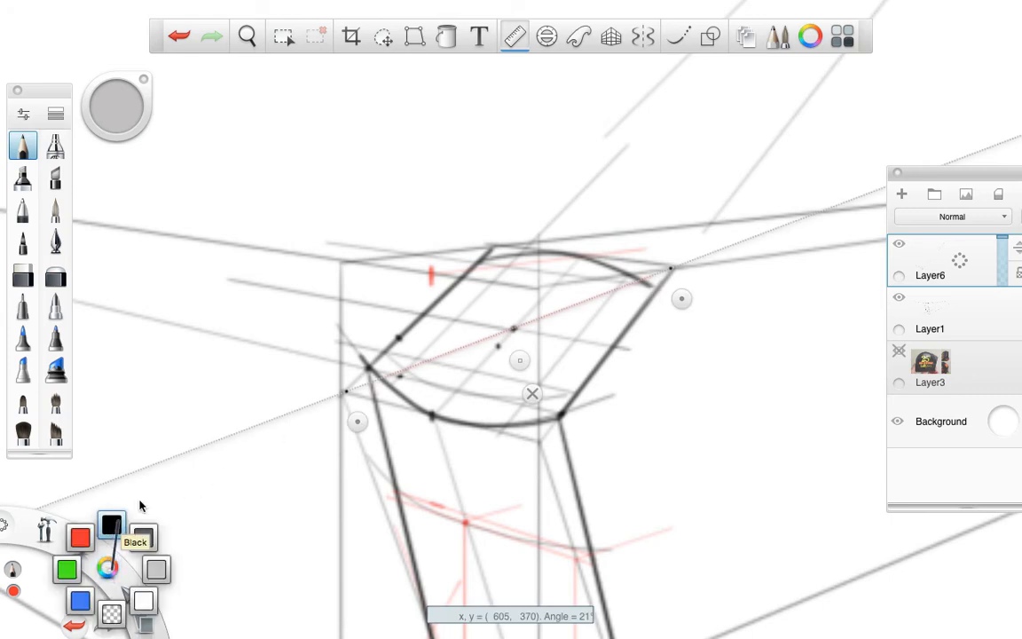
left_click(112, 521)
left_click_drag(679, 300, 550, 475)
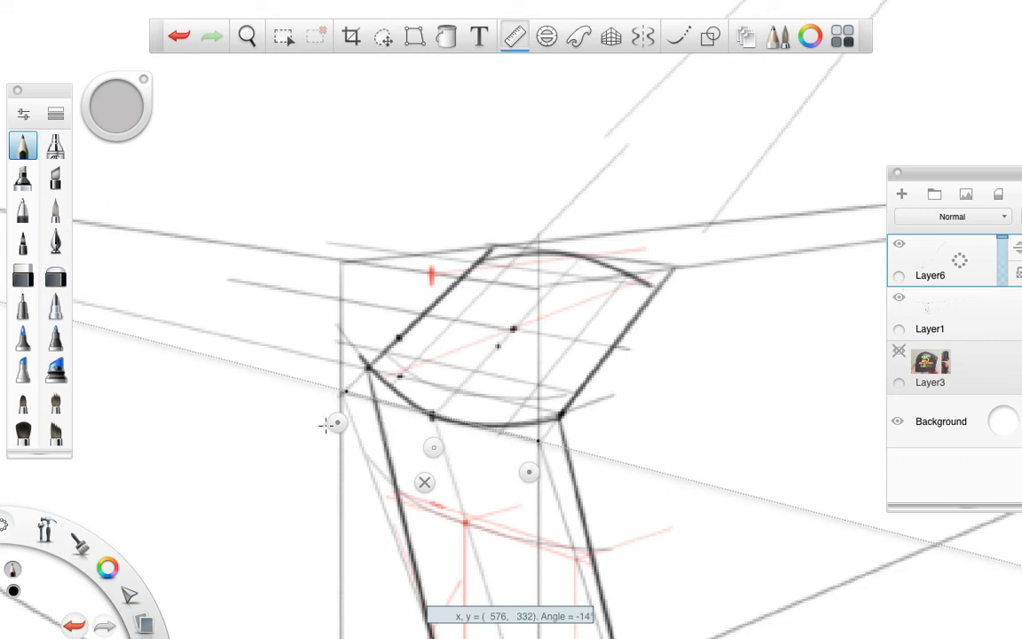
left_click_drag(334, 424, 448, 426)
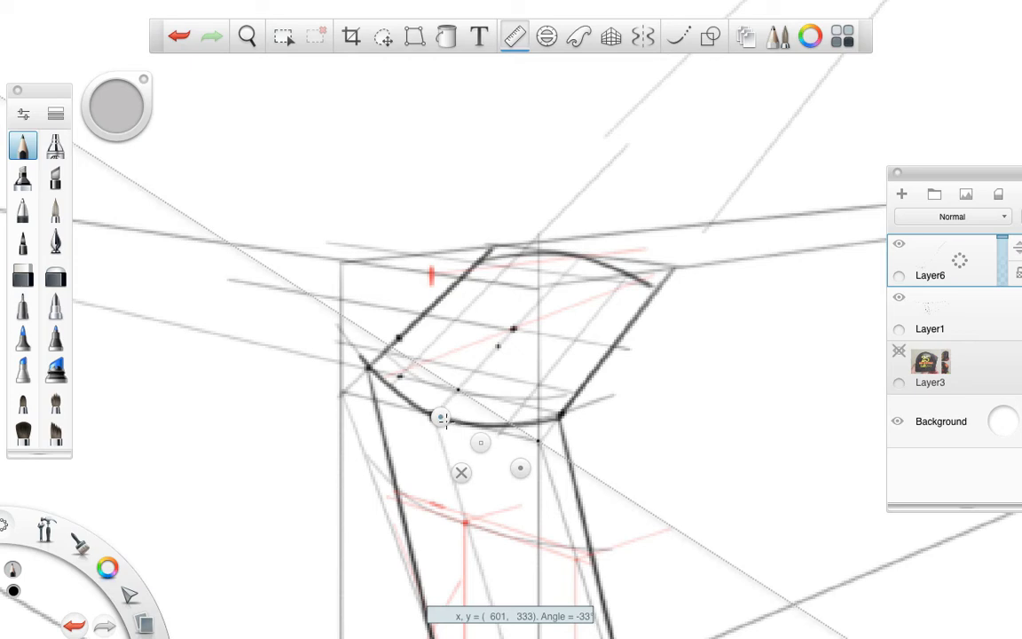
left_click_drag(420, 365, 546, 441)
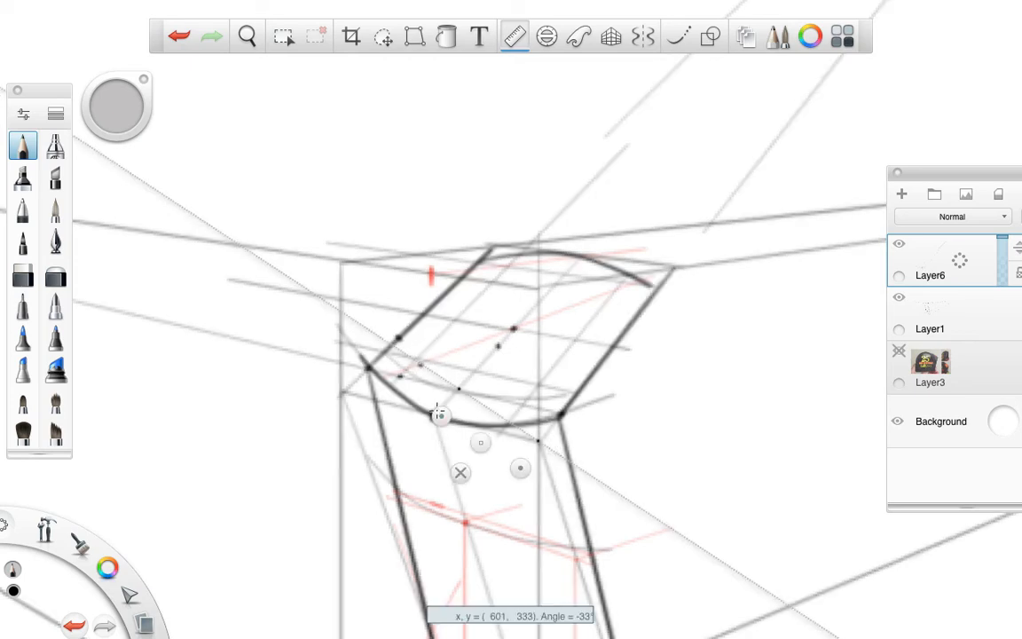
Step: Align the ruler with the upper face's other two opposite corners, rule that diagonal in red, and dismiss the ruler
left_click_drag(442, 411, 478, 270)
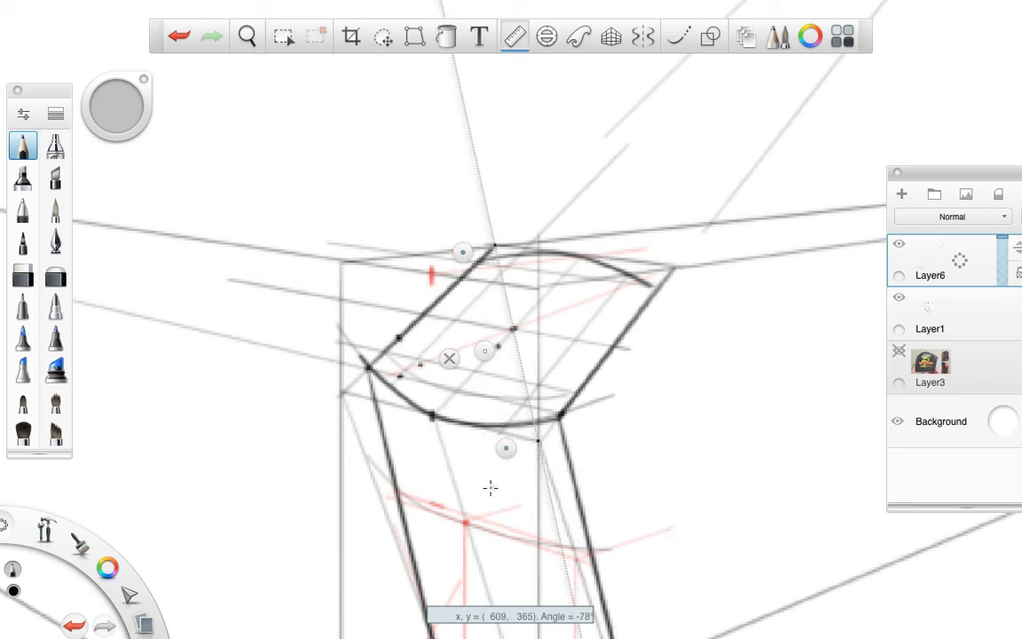
left_click_drag(107, 566, 74, 530)
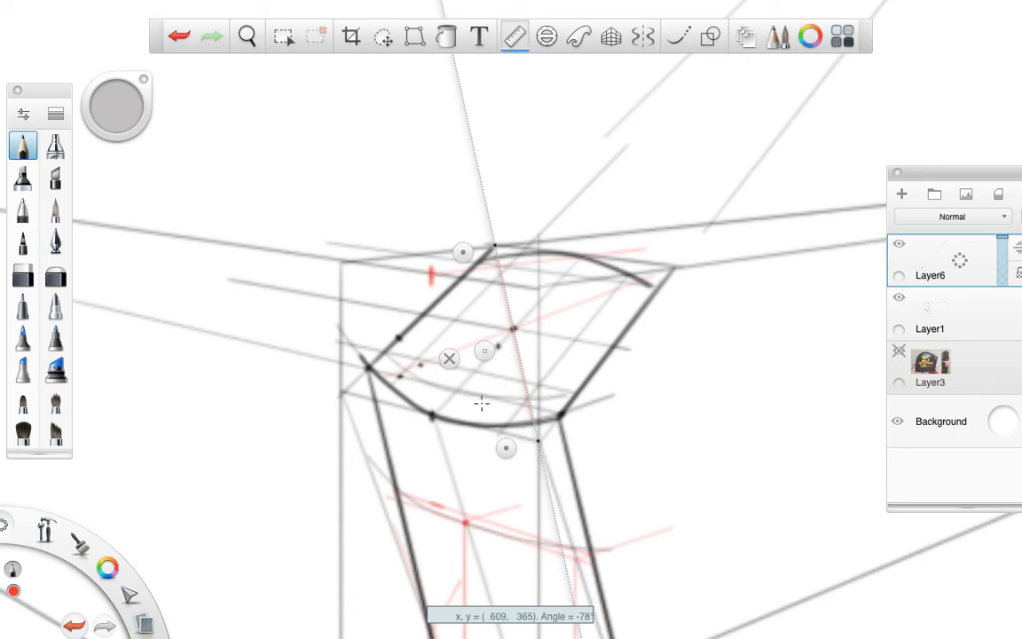
left_click(450, 359)
Step: Align the ruler from the upper vanishing point through the mark near the inset's lower-left corner, and mark its crossing with the red diagonal
key("space")
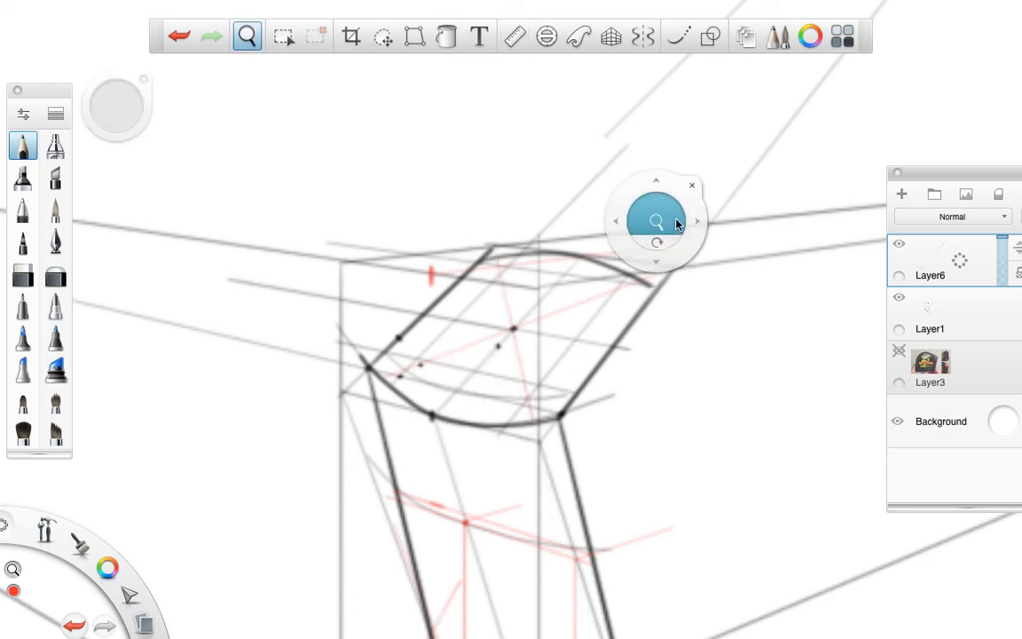
left_click_drag(676, 223, 342, 433)
key("space")
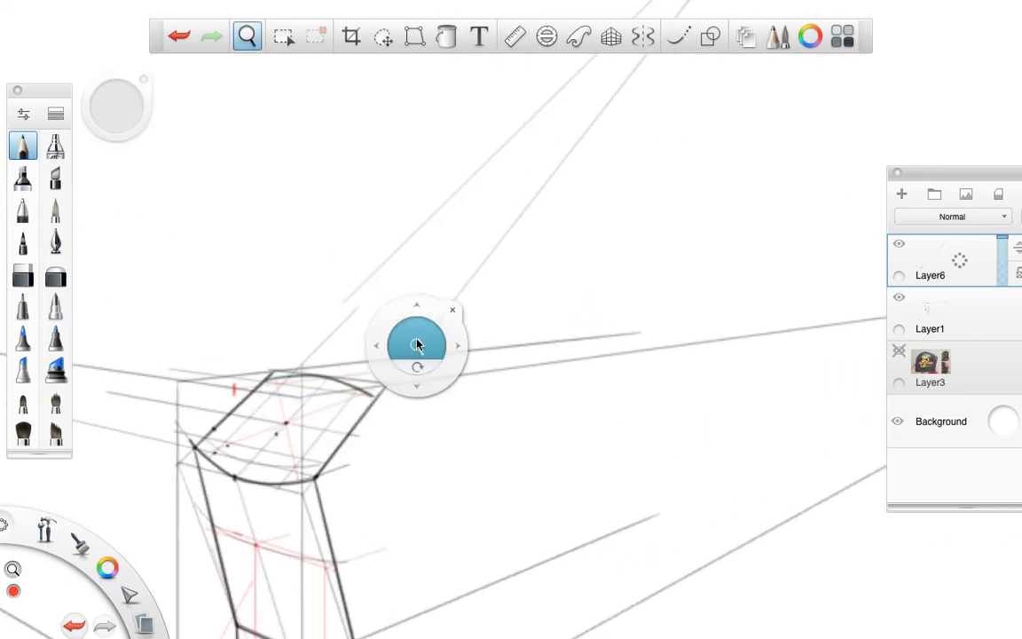
left_click_drag(417, 345, 331, 427)
left_click(517, 36)
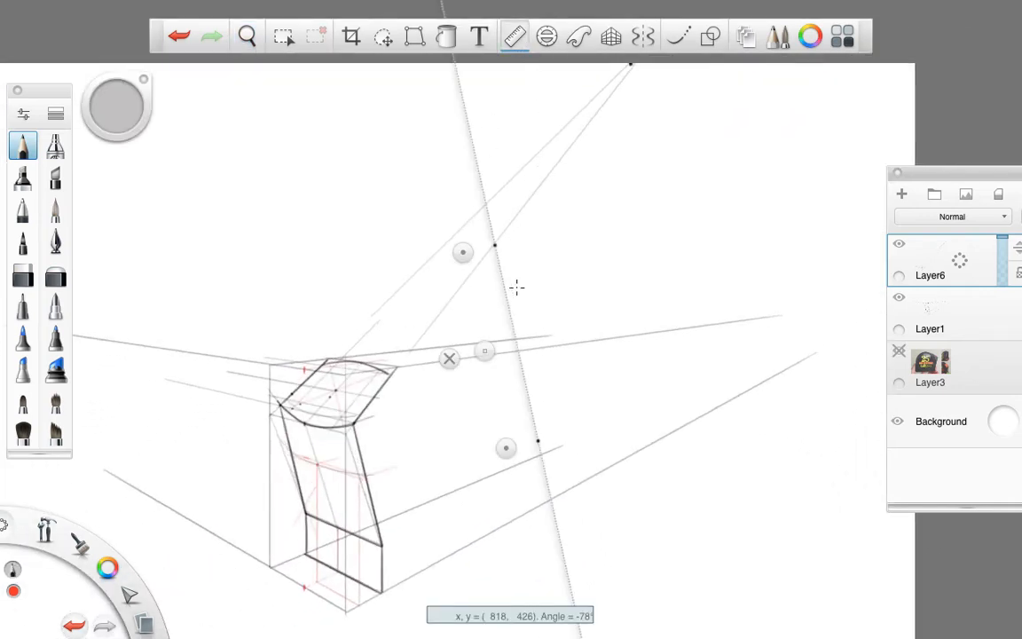
left_click_drag(477, 235, 600, 73)
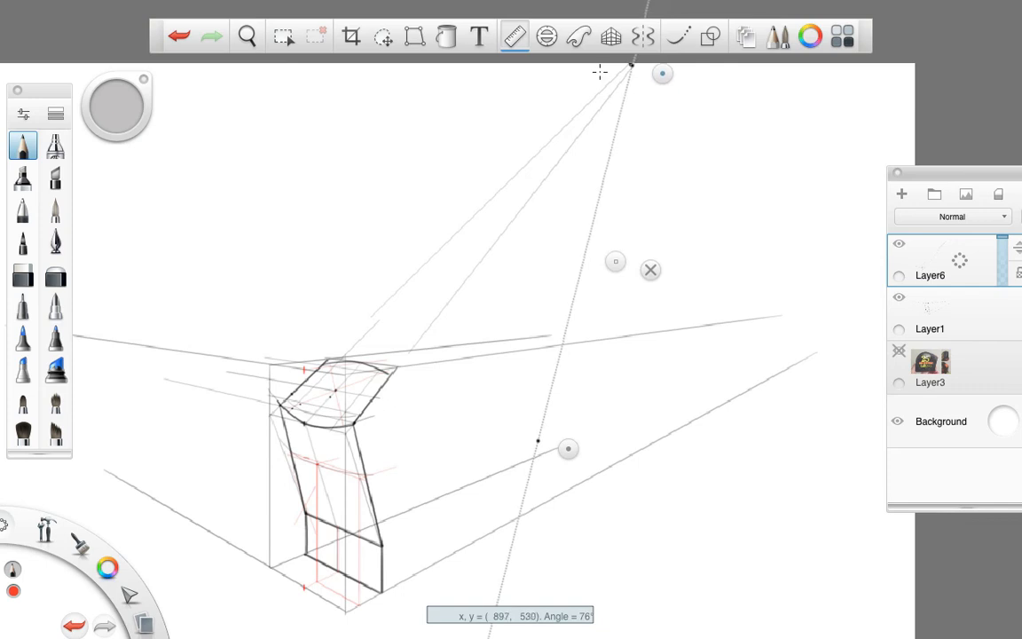
left_click_drag(566, 449, 333, 415)
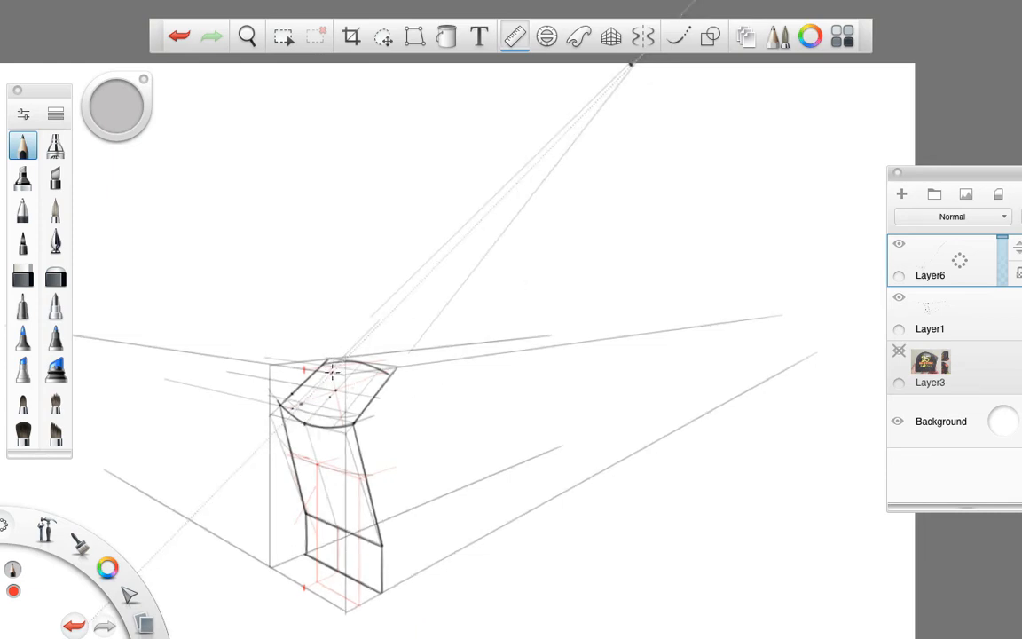
left_click(516, 282)
Step: Switch the pencil to black and use the two-point perspective guide to draw receding lines through the new red mark and near the face's lower edge
key("space")
mouse_move(353, 382)
left_mouse_down()
mouse_move(547, 301)
mouse_move(547, 324)
mouse_move(735, 323)
left_mouse_up()
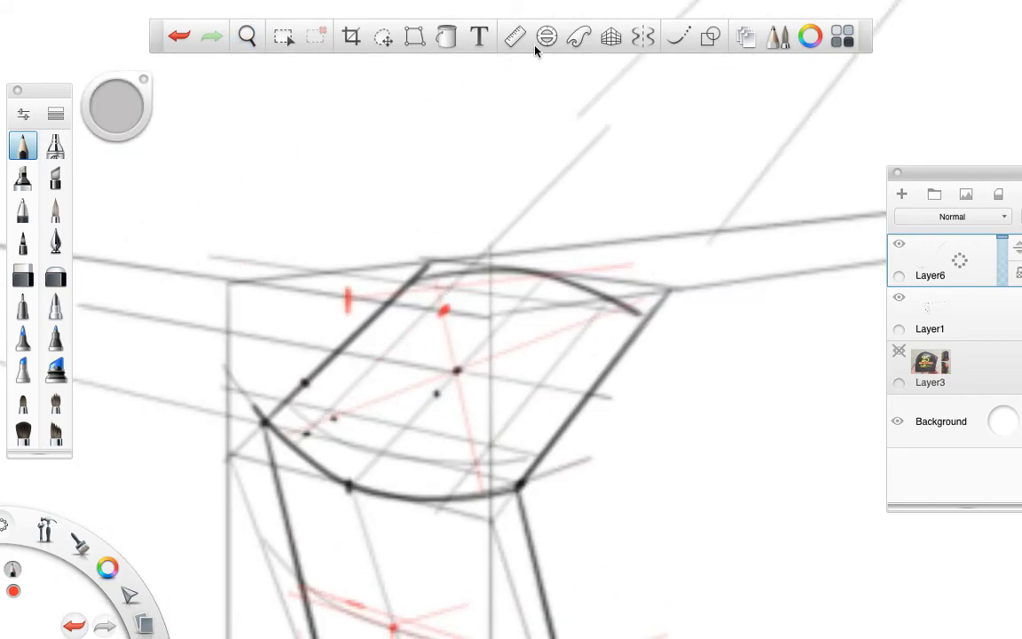
left_click(611, 36)
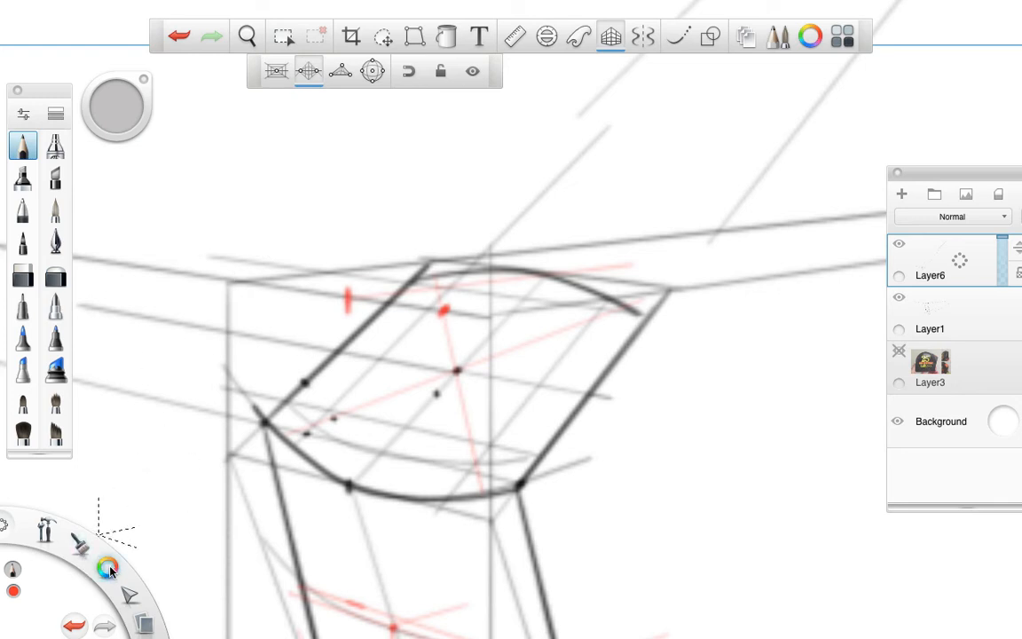
left_click_drag(107, 568, 108, 531)
left_click_drag(445, 310, 622, 337)
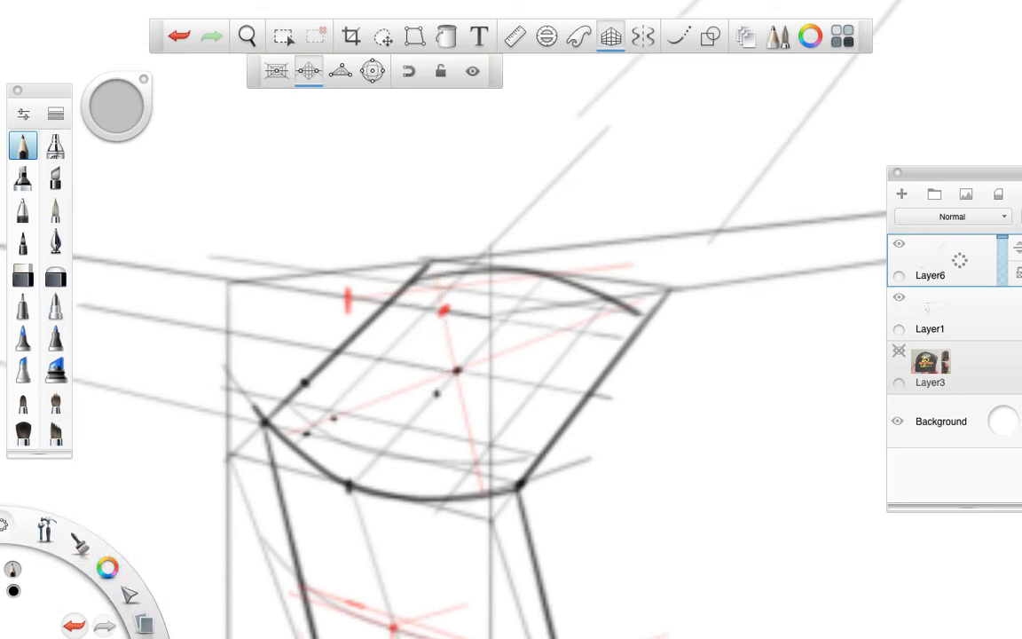
mouse_move(408, 280)
left_mouse_down()
mouse_move(346, 271)
mouse_move(451, 280)
left_mouse_up()
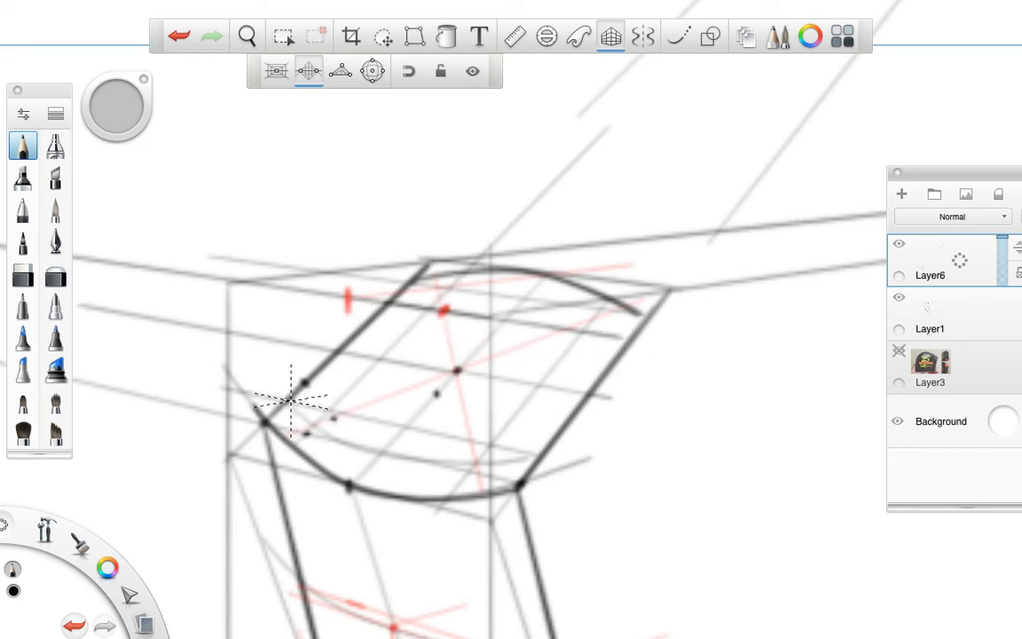
left_click_drag(292, 402, 557, 461)
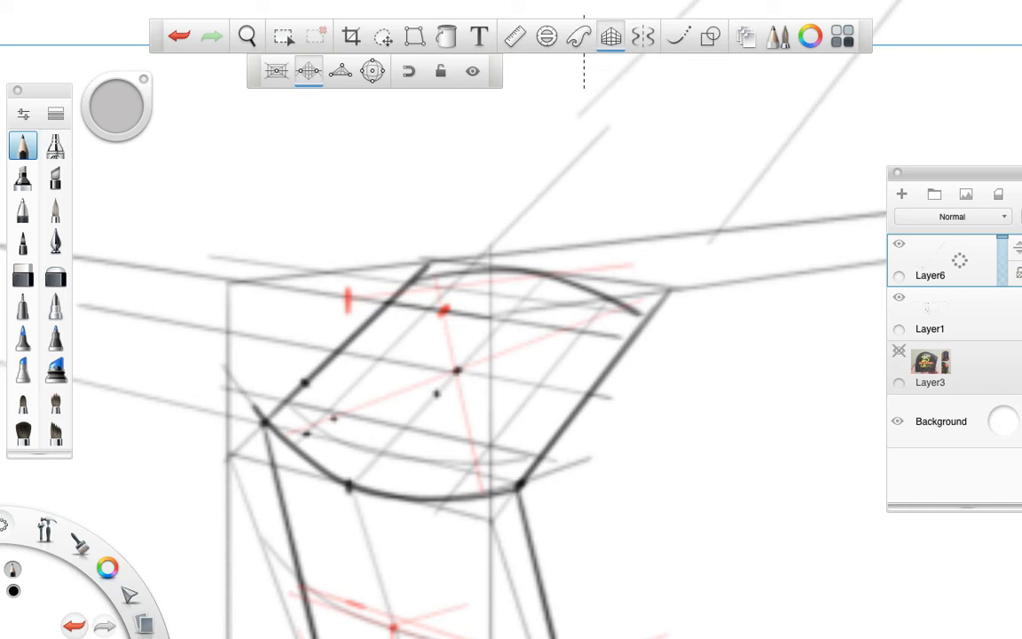
Step: Draw the inset's curved upper edge with steady strokes at 29, and darken its upper and lower curves
left_click(677, 37)
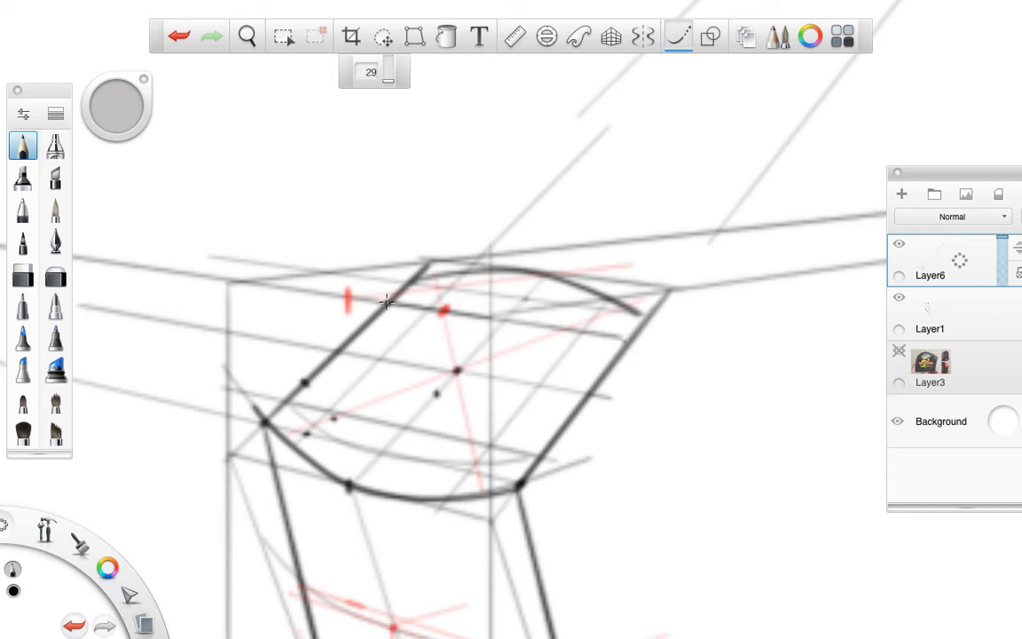
mouse_move(410, 297)
left_mouse_down()
mouse_move(475, 292)
mouse_move(499, 303)
left_mouse_up()
key("ctrl+z")
mouse_move(399, 302)
left_mouse_down()
mouse_move(530, 300)
mouse_move(625, 346)
left_mouse_up()
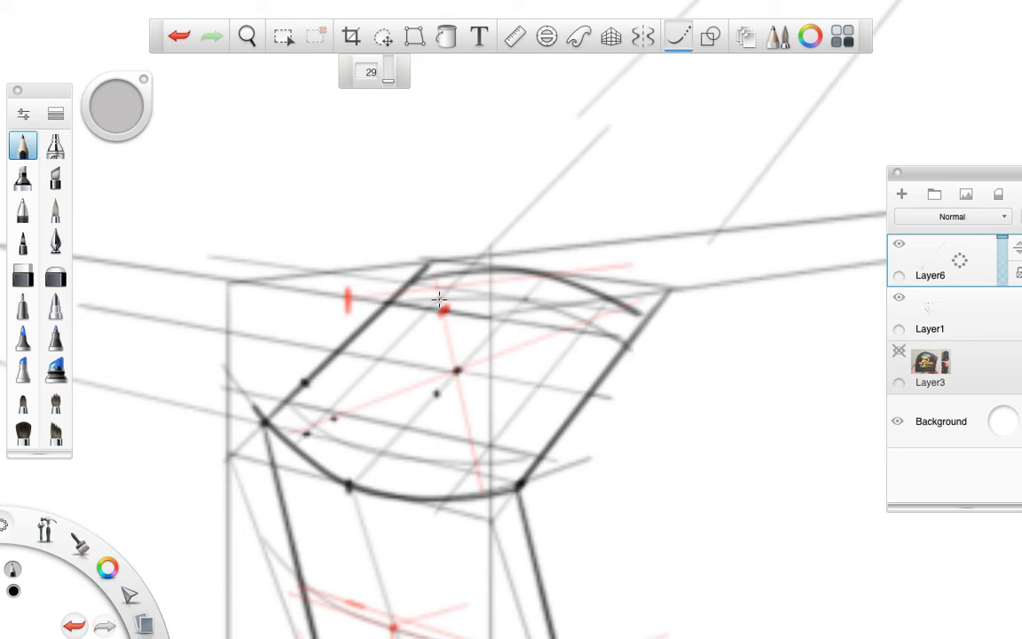
mouse_move(455, 299)
left_mouse_down()
mouse_move(526, 301)
mouse_move(588, 339)
left_mouse_up()
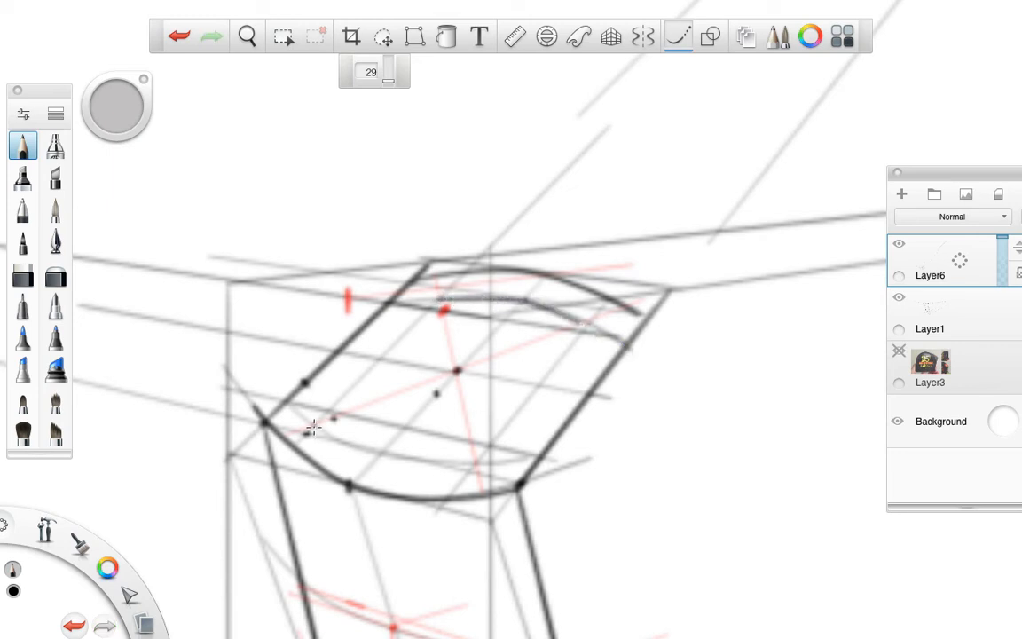
left_click_drag(338, 443, 494, 460)
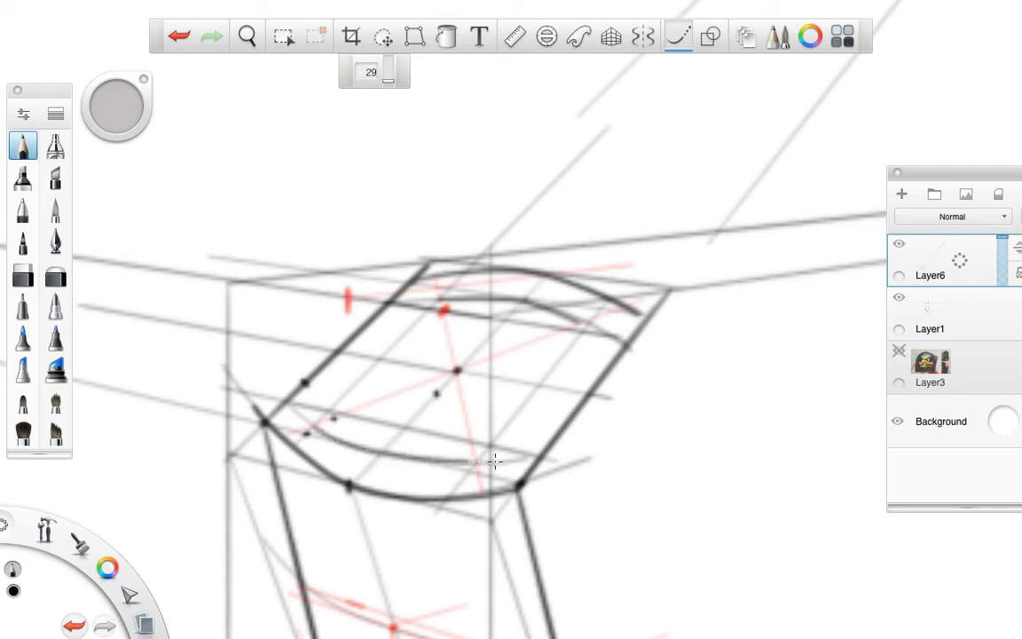
Step: Align the ruler with the inset's left and right slanted sides in turn, rule both edges in black, and dismiss the ruler
left_click(514, 36)
left_click_drag(486, 255, 501, 276)
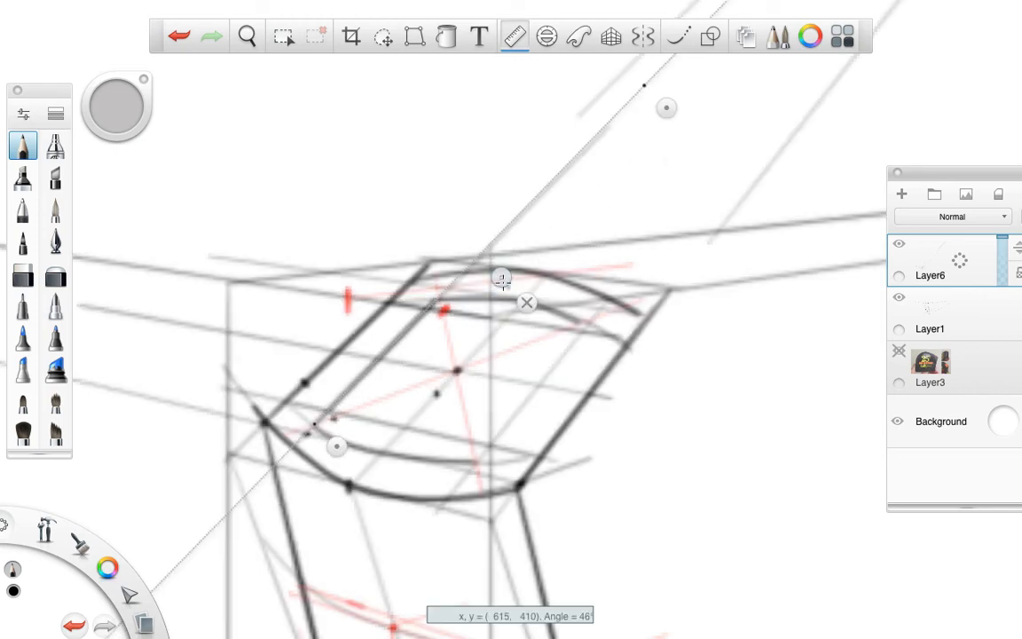
left_click_drag(667, 108, 625, 292)
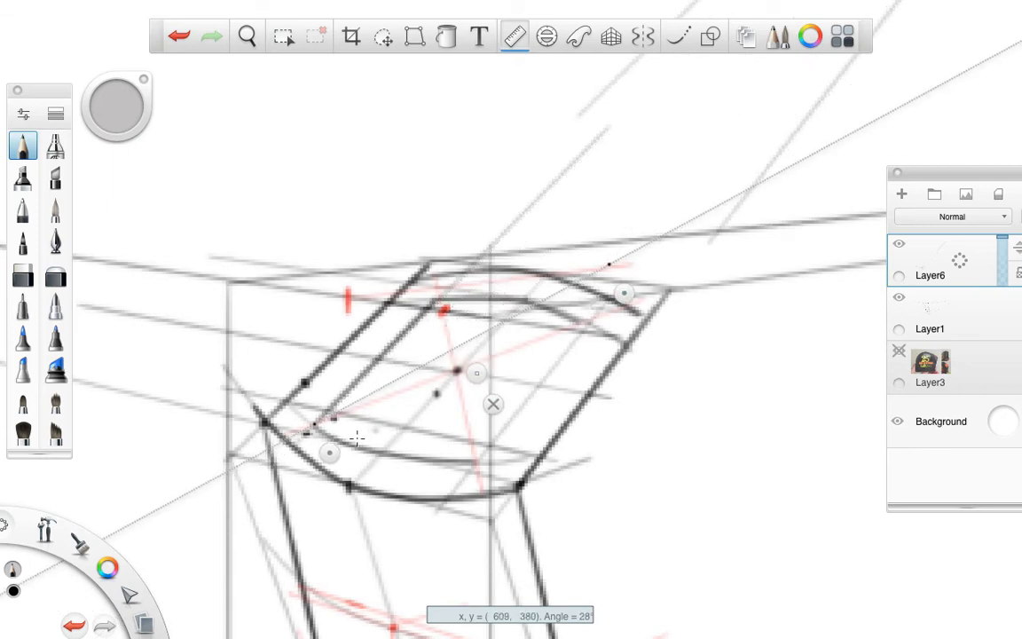
left_click_drag(359, 457, 506, 470)
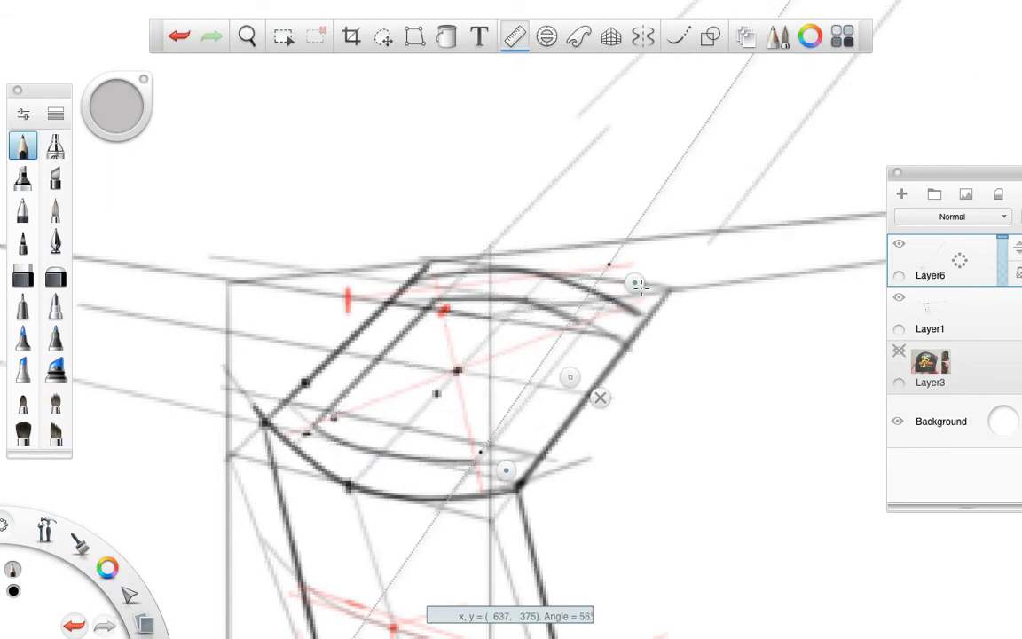
left_click_drag(639, 285, 654, 292)
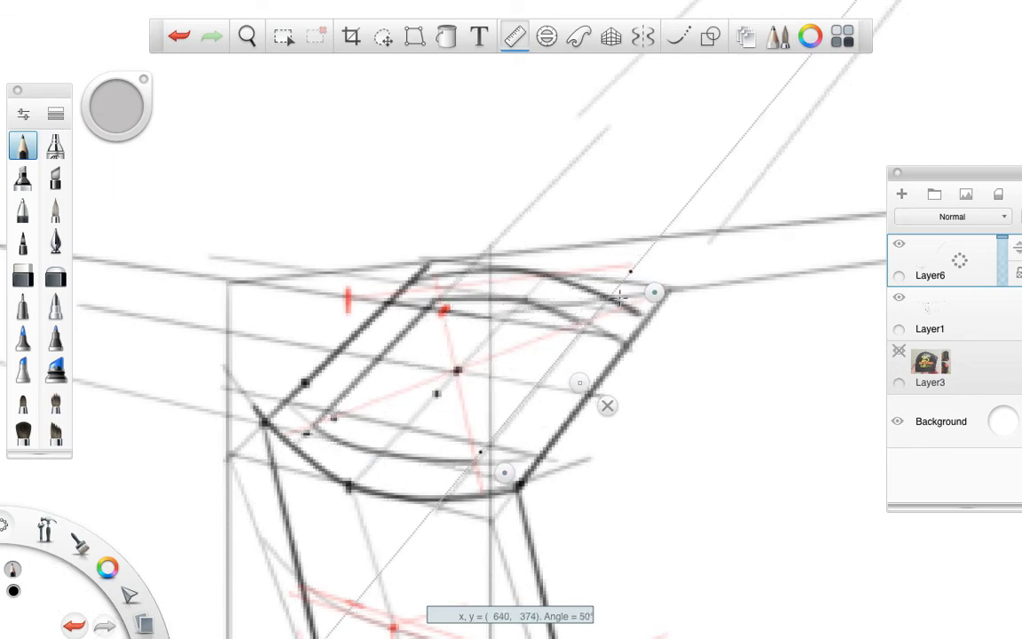
left_click_drag(584, 329, 474, 461)
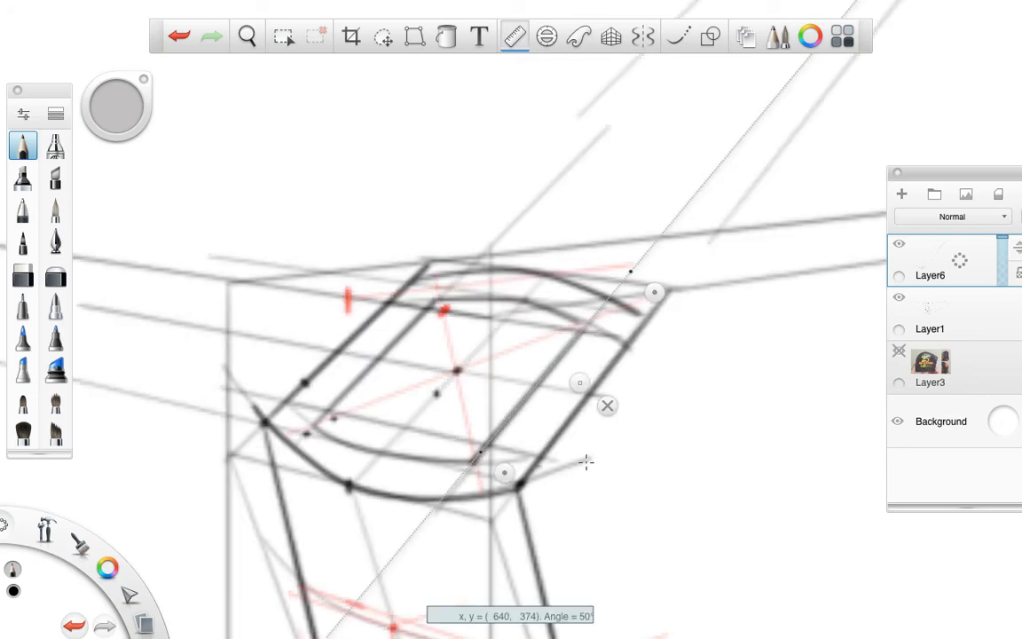
left_click(607, 406)
Step: Add a new layer above Layer6 for further construction
key("space")
mouse_move(633, 241)
left_mouse_down()
mouse_move(494, 342)
mouse_move(340, 404)
mouse_move(643, 322)
mouse_move(595, 402)
mouse_move(477, 430)
left_mouse_up()
key("space")
key("space")
key("space")
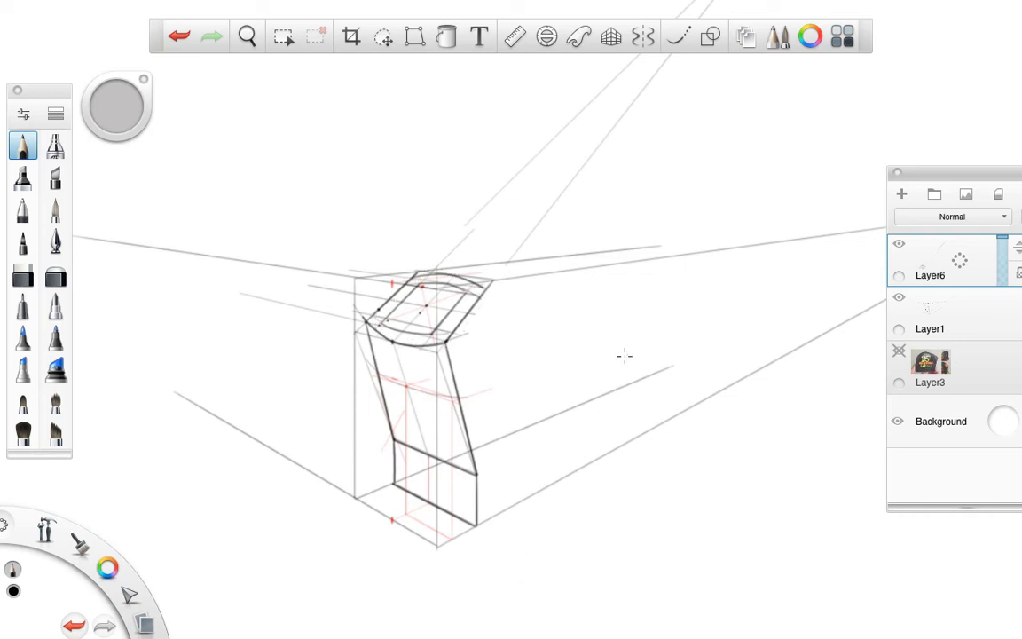
key("ctrl+l")
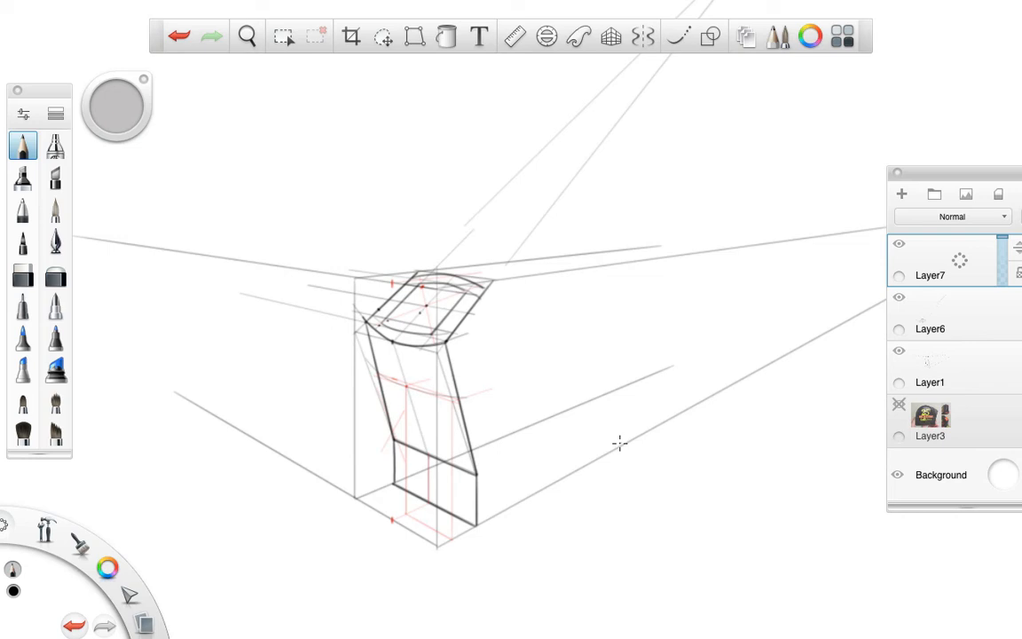
Step: Check the tape measure's shape on the Layer3 reference photos, hide them again, and hide the inset sketch on Layer6
left_click(898, 407)
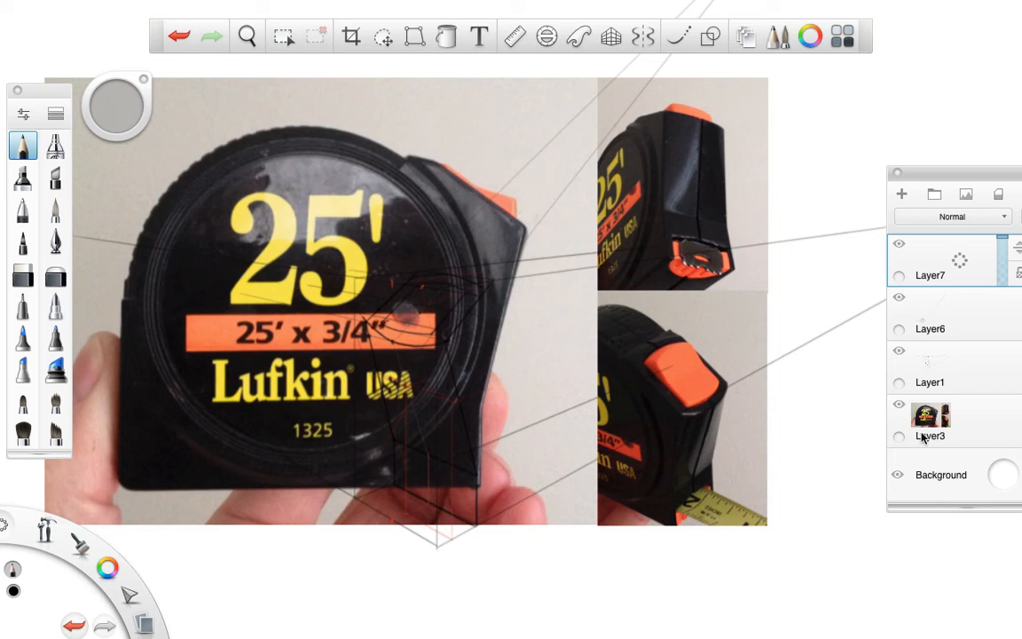
left_click(898, 406)
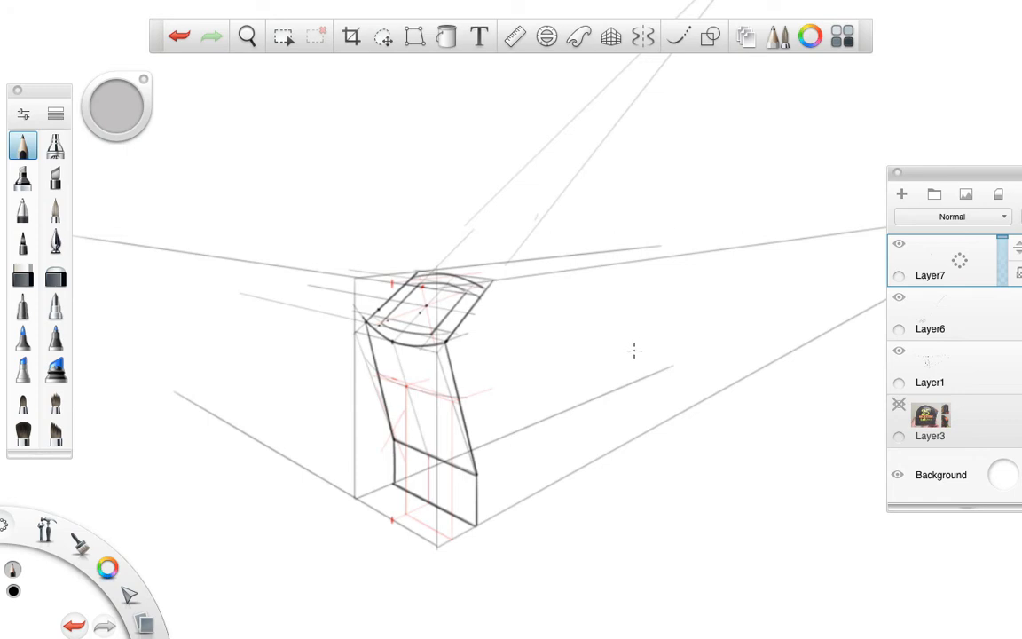
left_click(899, 298)
left_click(899, 298)
left_click(899, 298)
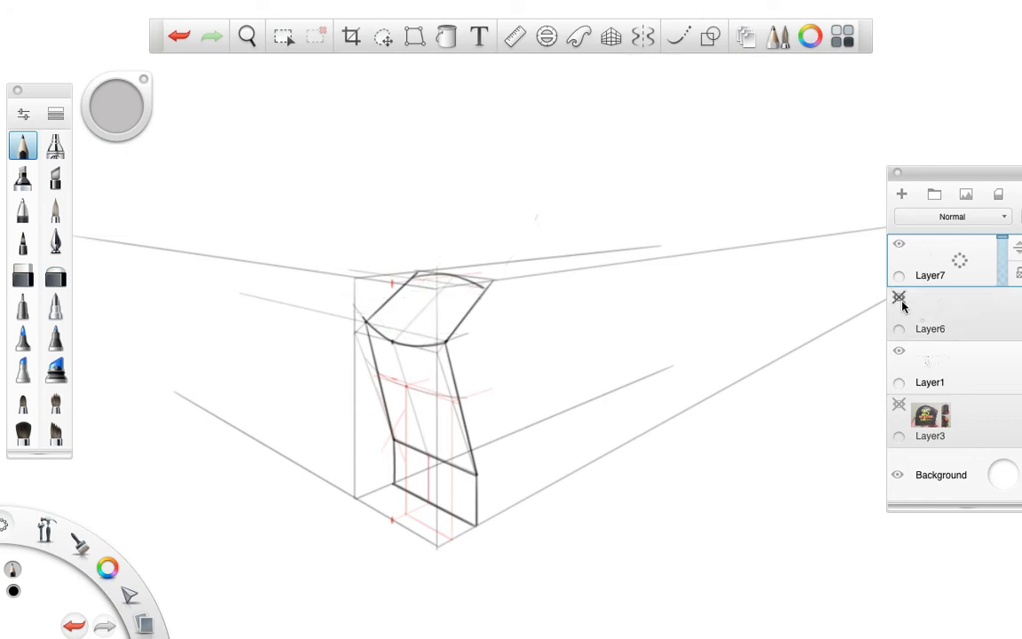
left_click(899, 298)
left_click(899, 298)
Step: Switch the pencil to blue and use the perspective guide to draw a vertical from the upper right corner and a receding line from the front corner
left_click_drag(539, 293, 633, 237)
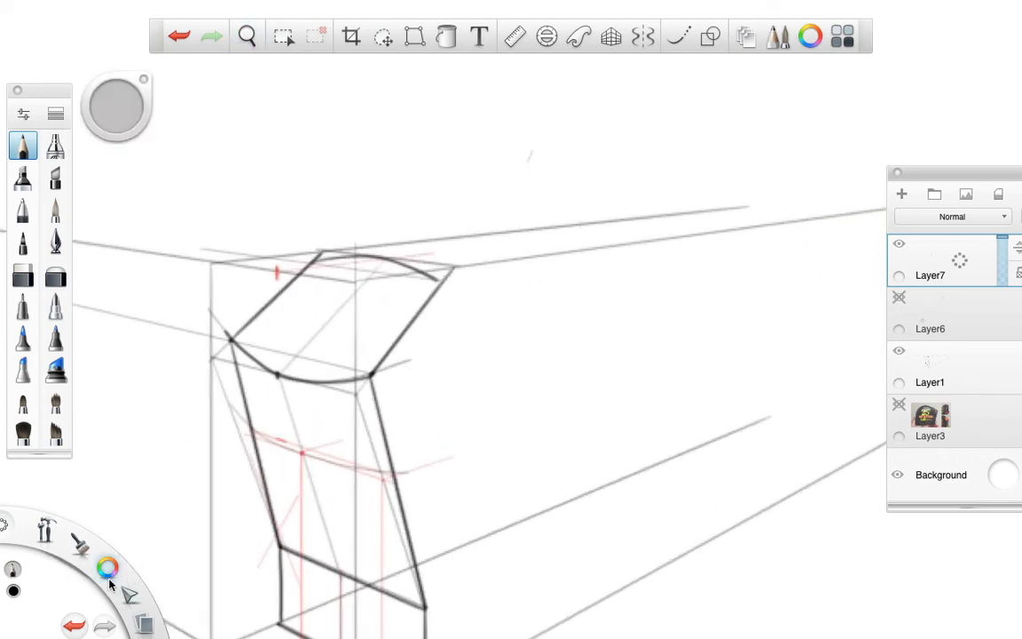
left_click_drag(107, 573, 81, 607)
left_click(611, 38)
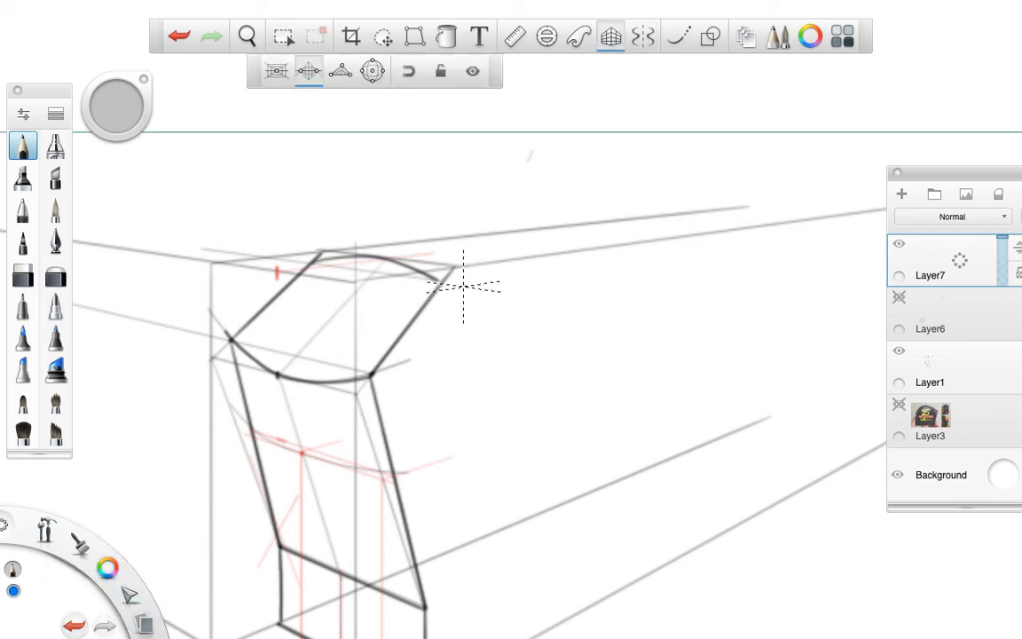
left_click_drag(456, 267, 456, 325)
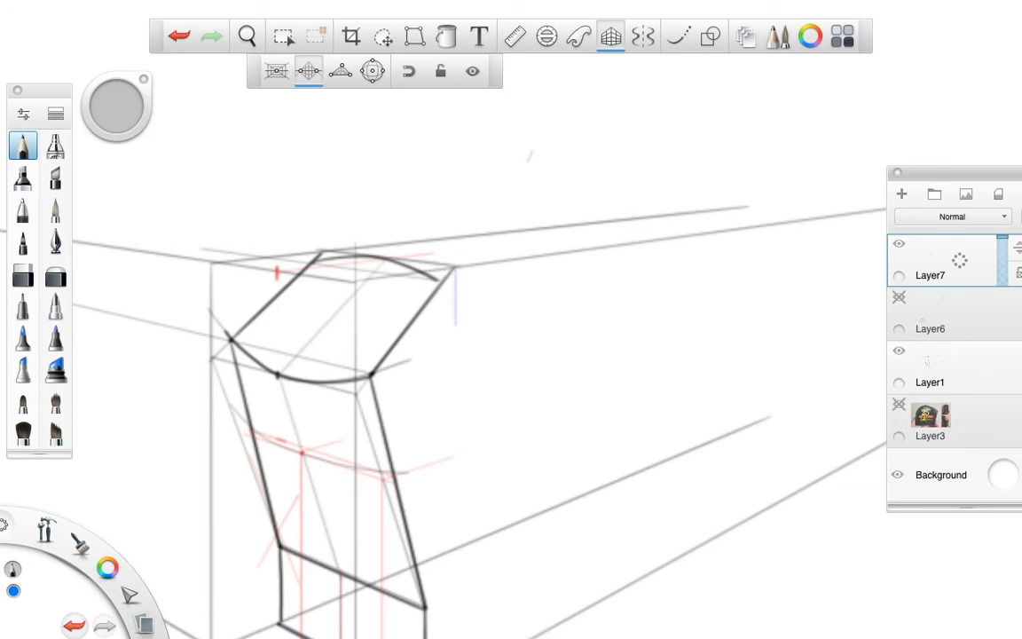
left_click_drag(456, 373, 456, 430)
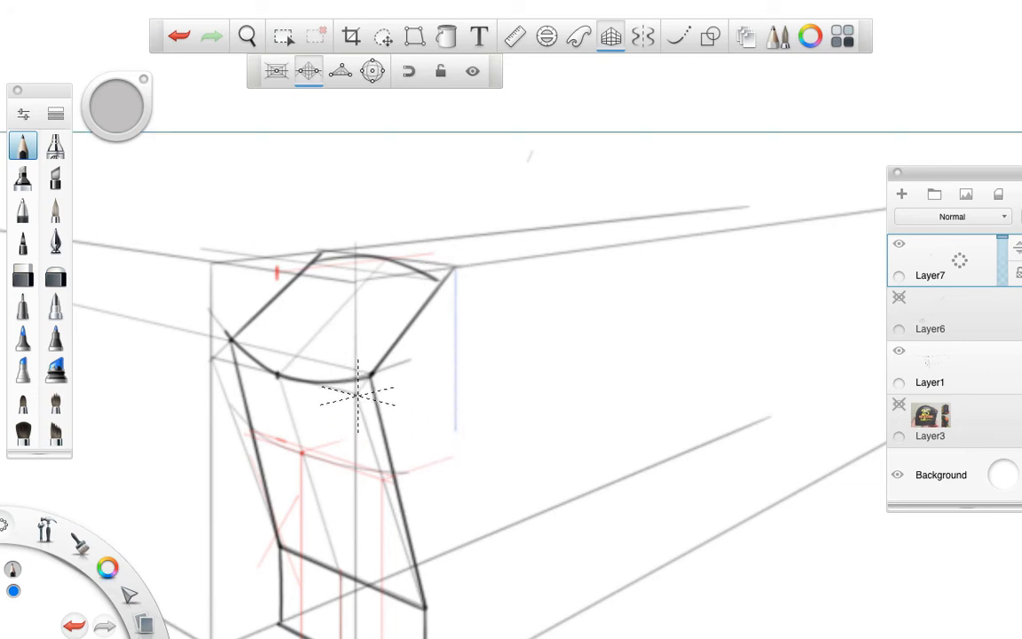
left_click_drag(357, 396, 511, 359)
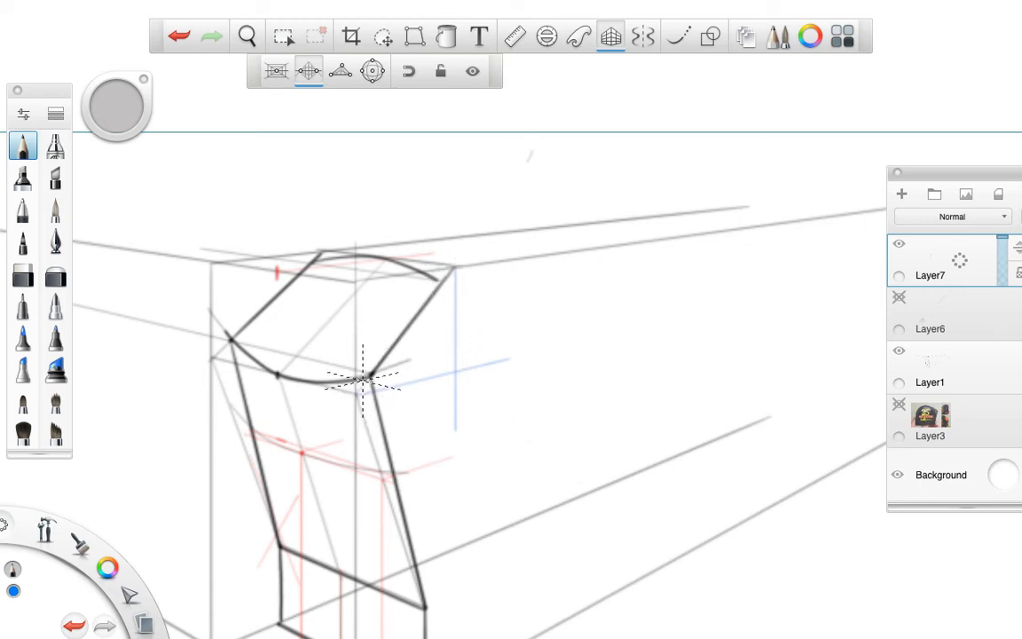
Step: Rule a blue diagonal from the box's upper front corner to the blue guides' crossing, and mark its angle with the slanted edge by a dotted arc
left_click(515, 36)
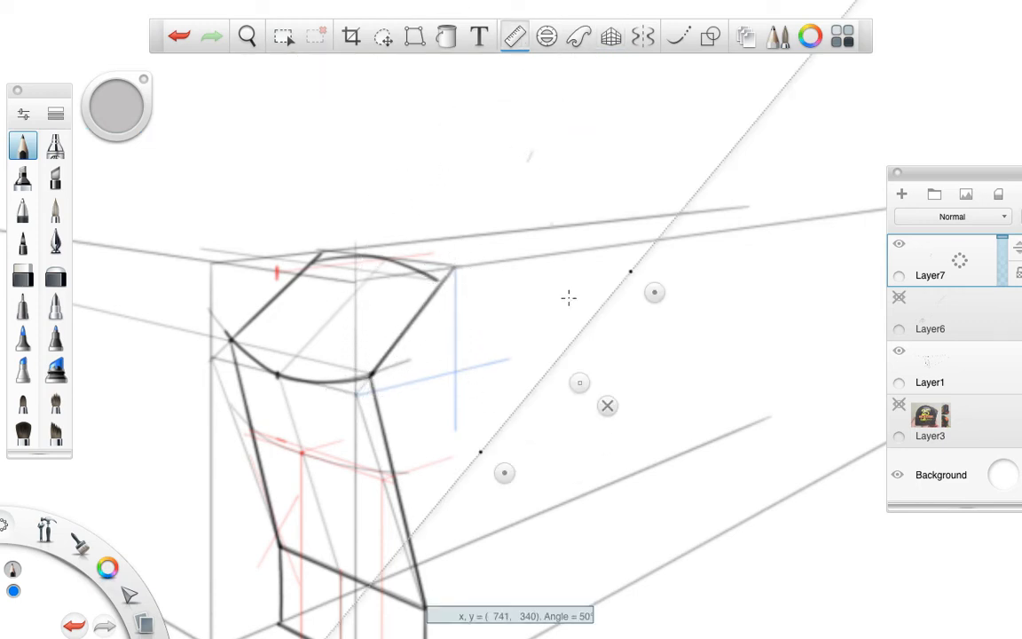
left_click_drag(580, 381, 557, 304)
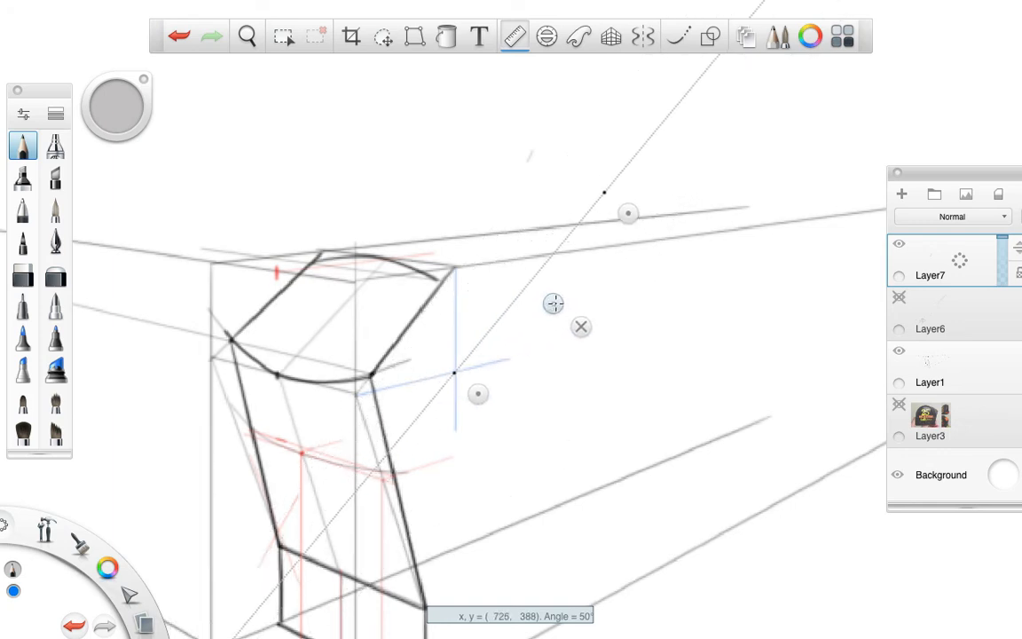
mouse_move(630, 218)
left_mouse_down()
mouse_move(531, 228)
mouse_move(373, 291)
mouse_move(395, 320)
left_mouse_up()
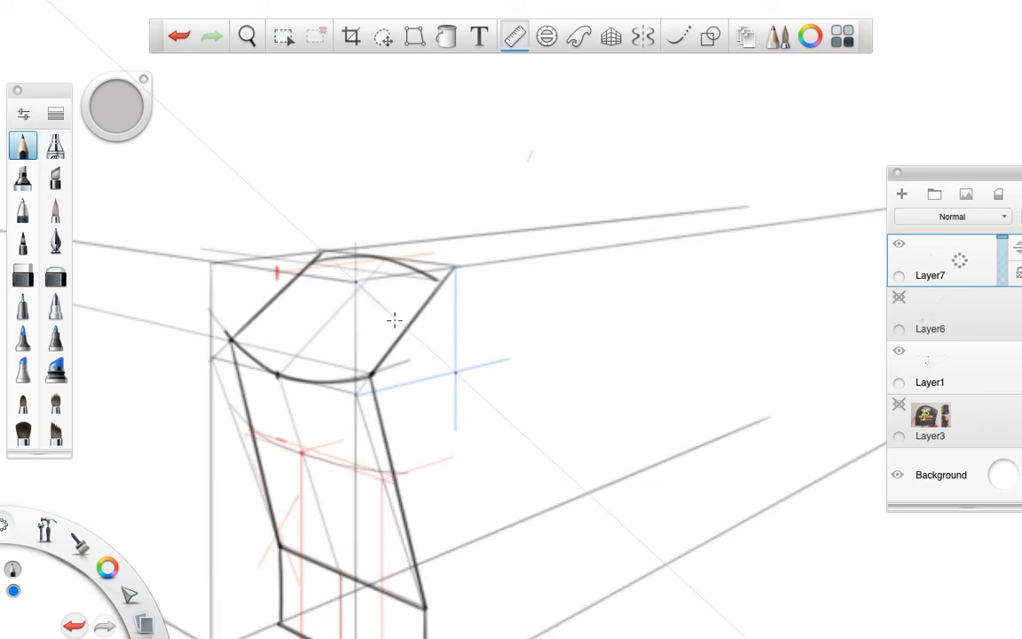
left_click_drag(444, 366, 456, 382)
left_click(359, 378)
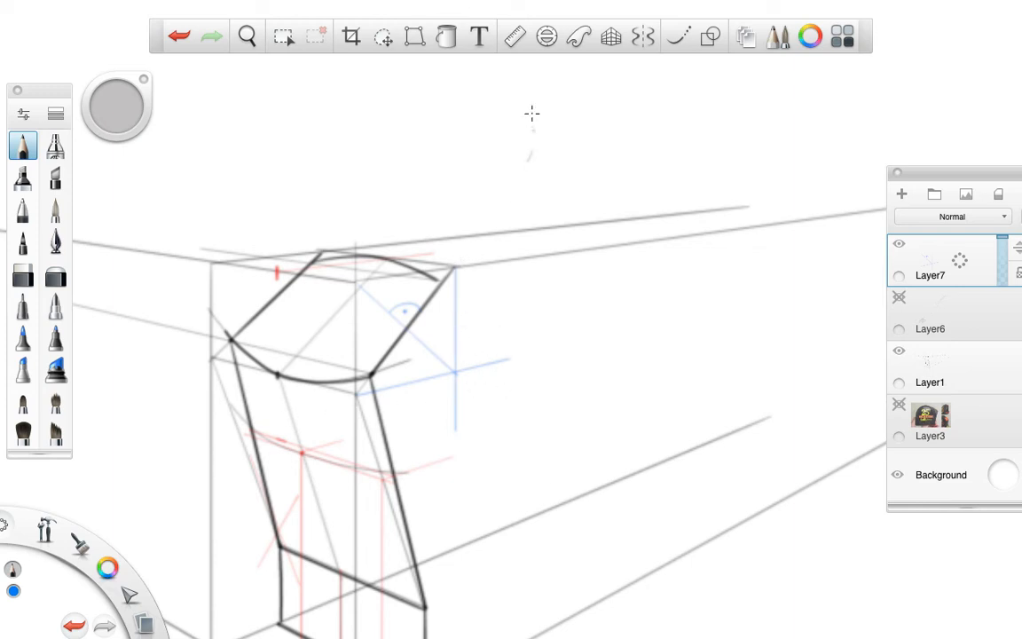
Step: Repeat the blue construction on the box's far side, with a vertical, a receding guide, and a ruled diagonal from the upper left corner
left_click(604, 38)
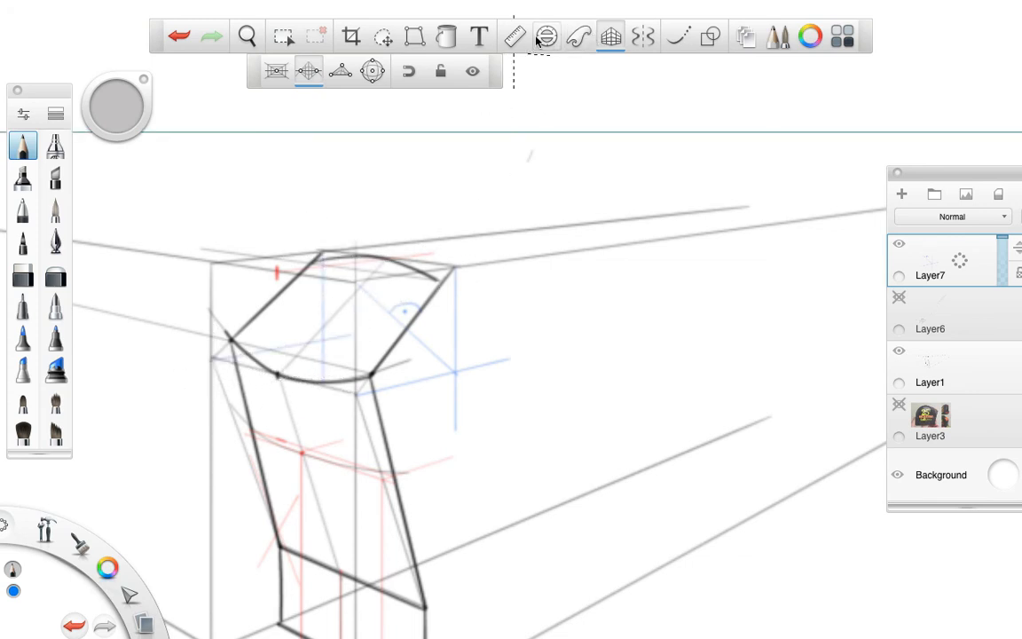
left_click(515, 36)
mouse_move(383, 351)
left_mouse_down()
mouse_move(304, 358)
mouse_move(230, 344)
mouse_move(247, 334)
left_mouse_up()
left_click_drag(288, 378, 302, 354)
left_click_drag(212, 262, 330, 344)
left_click(228, 358)
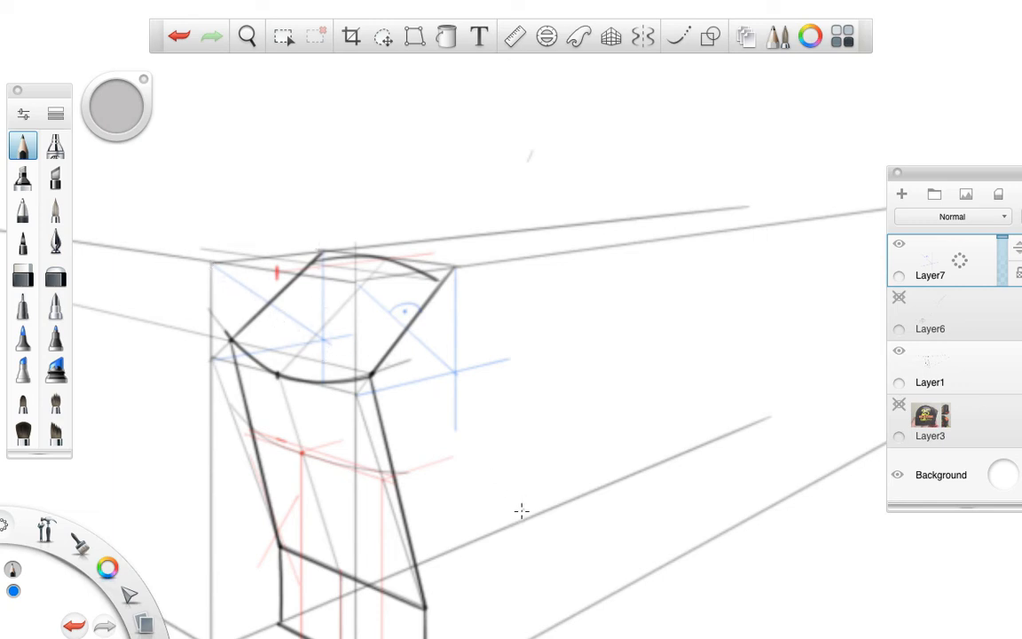
Step: Show the inset sketch on Layer6 again and lower the layer's opacity to 35%
left_click(899, 299)
left_click(899, 300)
left_click(899, 300)
left_click(899, 300)
left_click(899, 300)
left_click(899, 300)
left_click(900, 300)
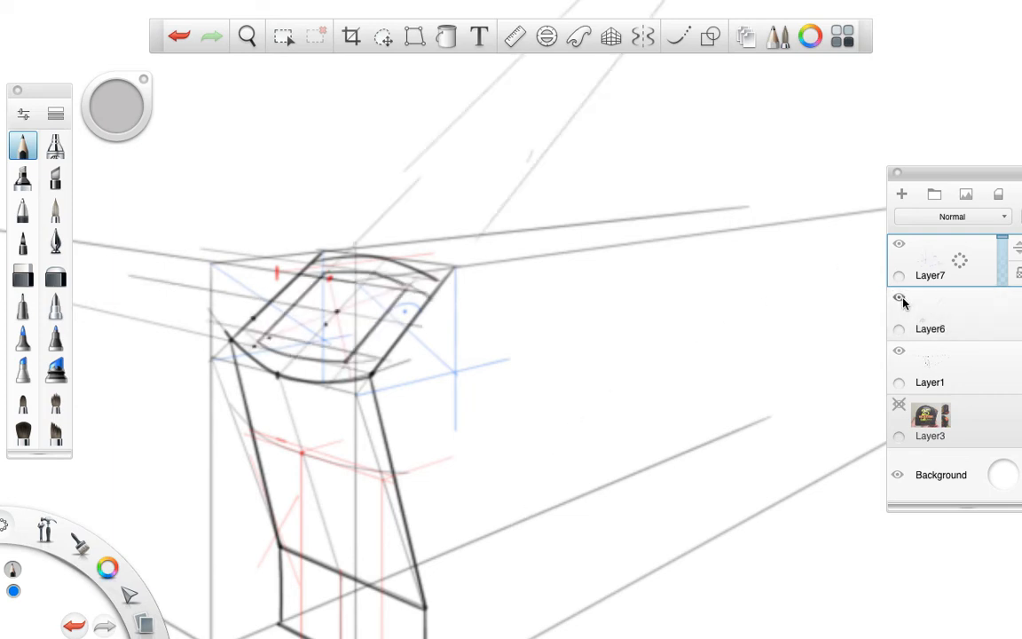
left_click(901, 299)
left_click(902, 299)
left_click(919, 306)
left_click_drag(960, 176, 877, 164)
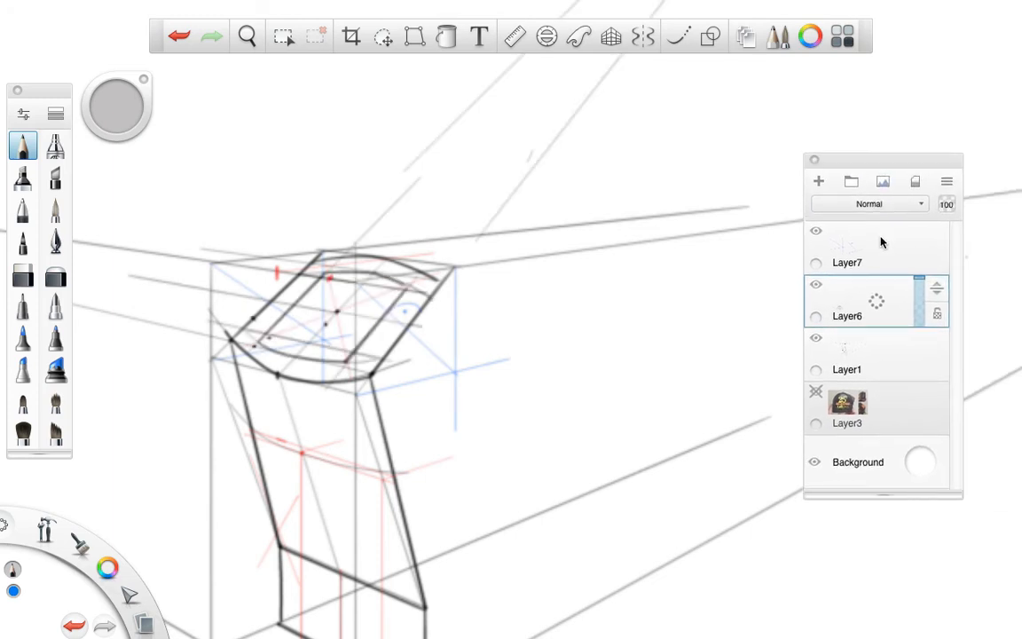
left_click_drag(919, 282, 921, 307)
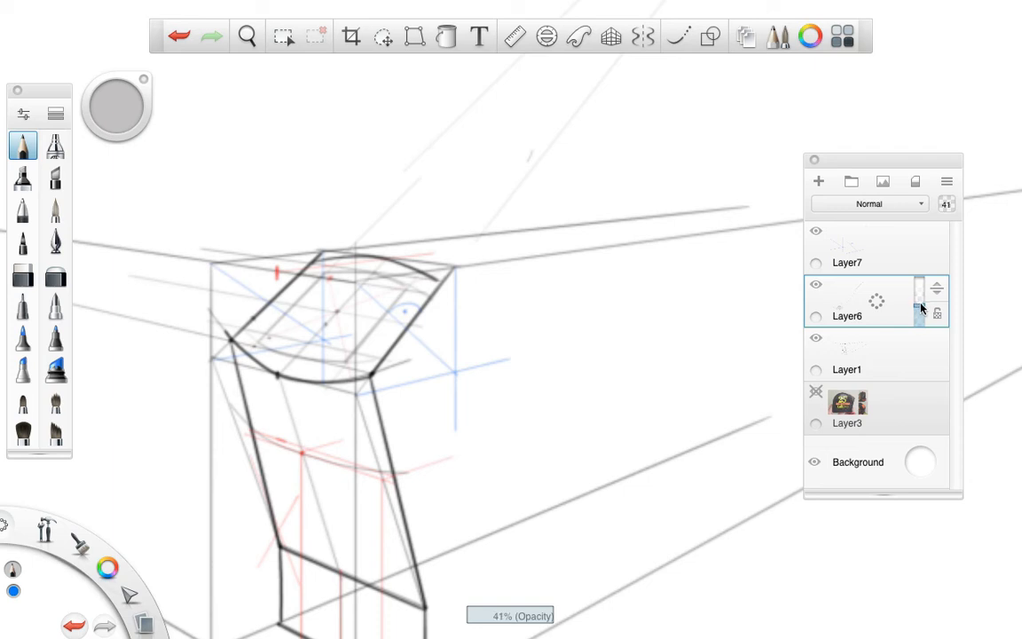
Step: Compare the drawing with and without the faded inset sketch on Layer6, leaving that layer visible
left_click(870, 251)
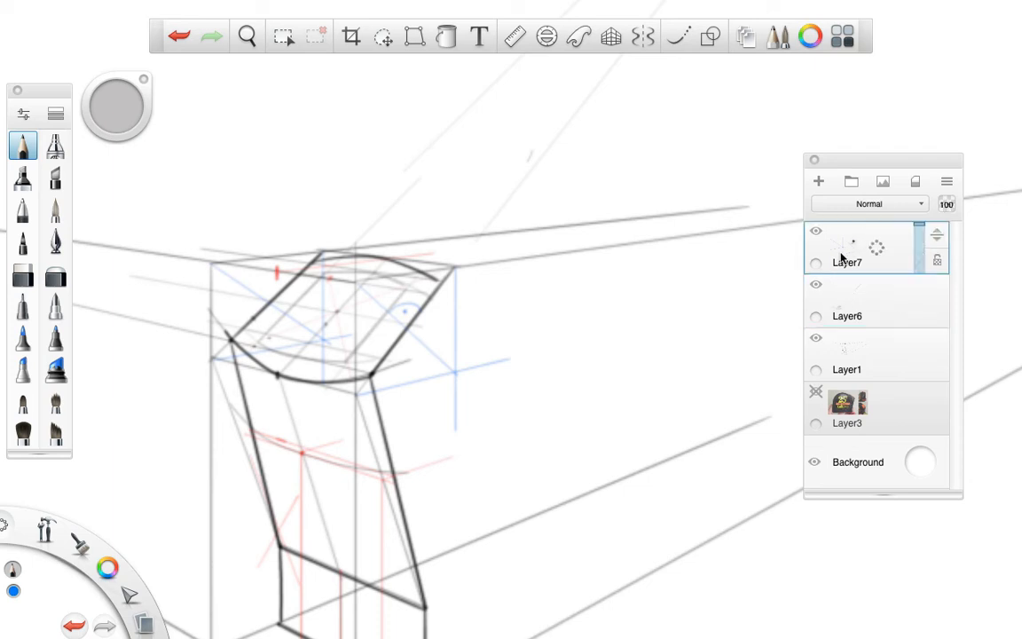
left_click(816, 285)
left_click(818, 286)
left_click(816, 285)
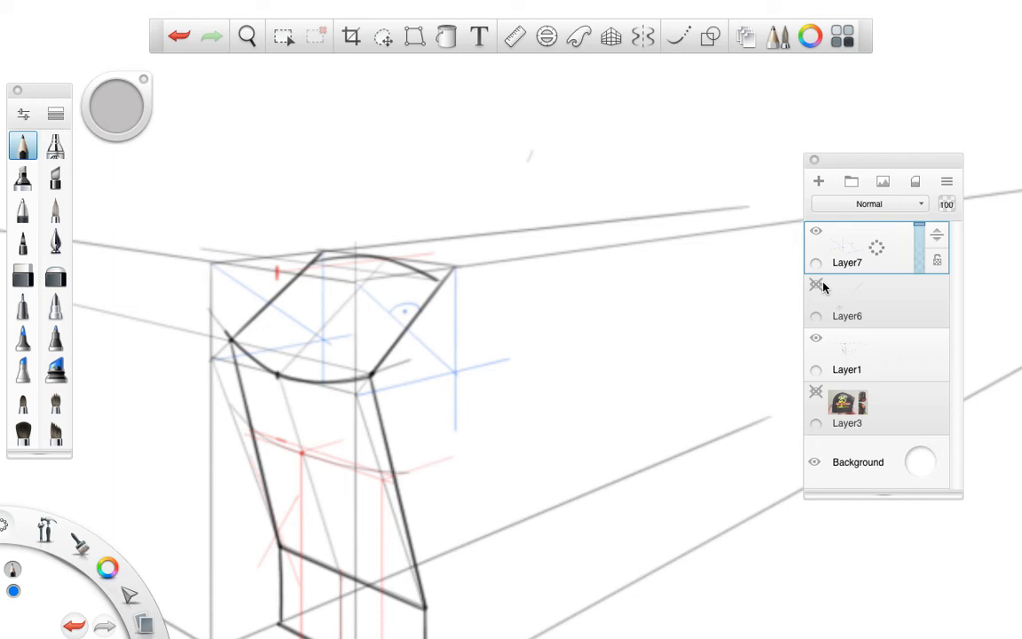
left_click(820, 286)
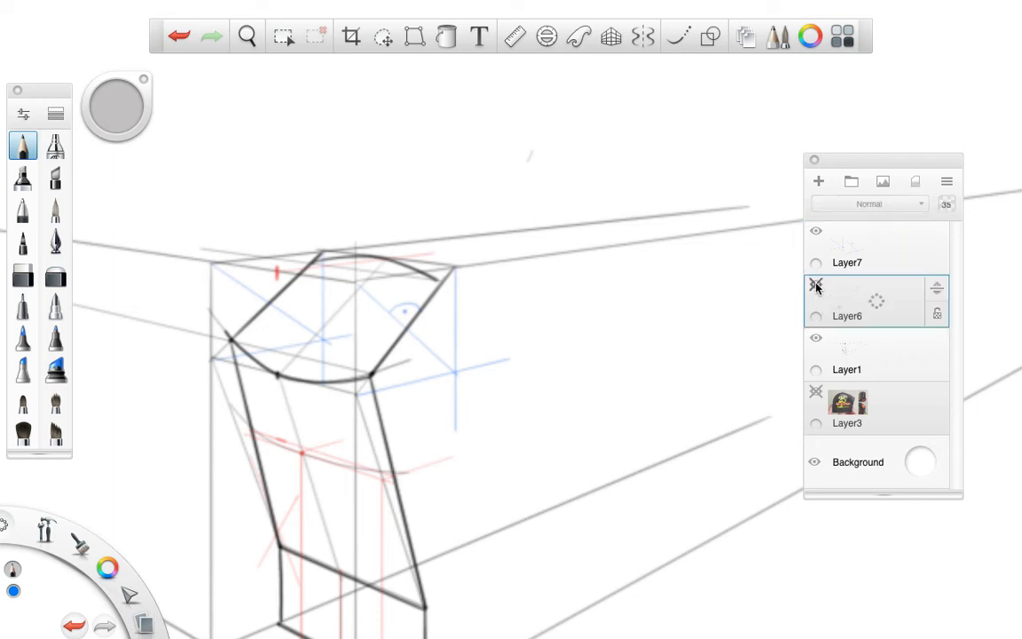
left_click(818, 286)
left_click(817, 285)
left_click(818, 286)
left_click(820, 286)
left_click(818, 285)
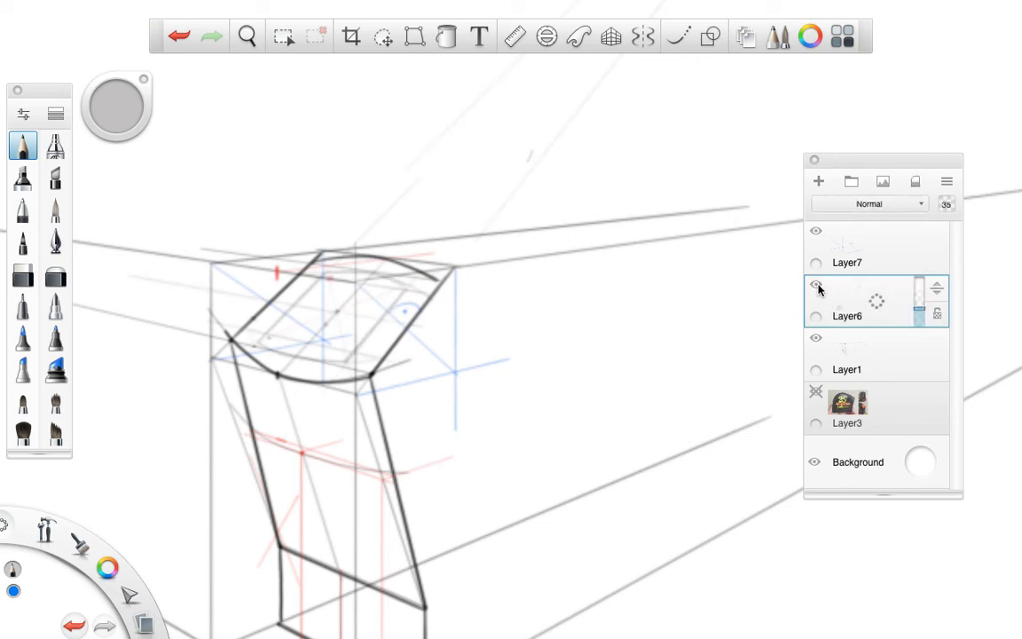
Step: Add a layer above Layer6, and use the perspective guide to draw a blue receding line across the slanted face on Layer7
left_click(820, 181)
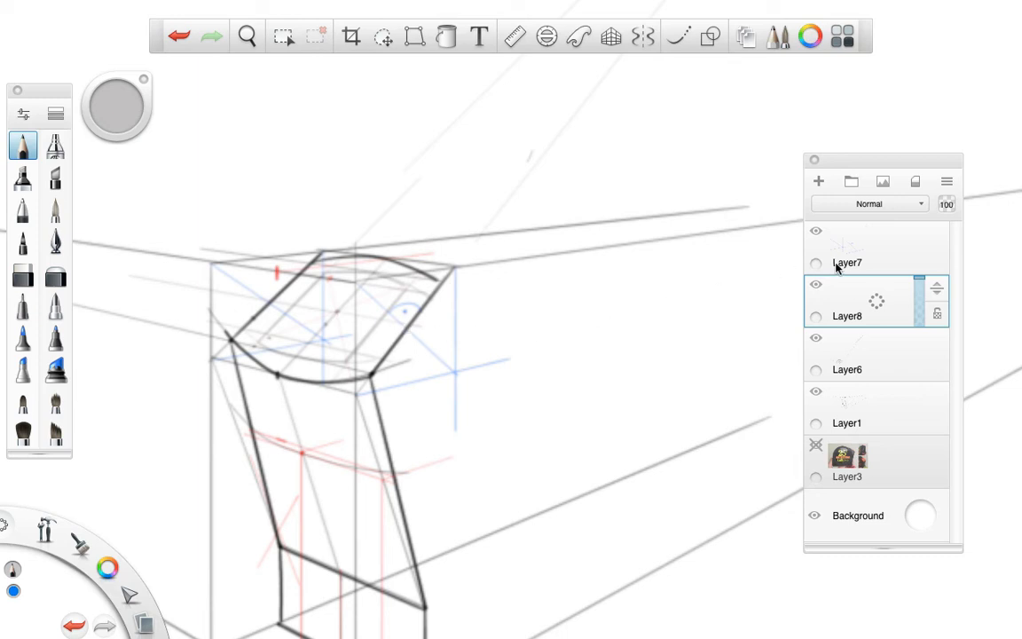
left_click(821, 237)
left_click(819, 235)
left_click(819, 235)
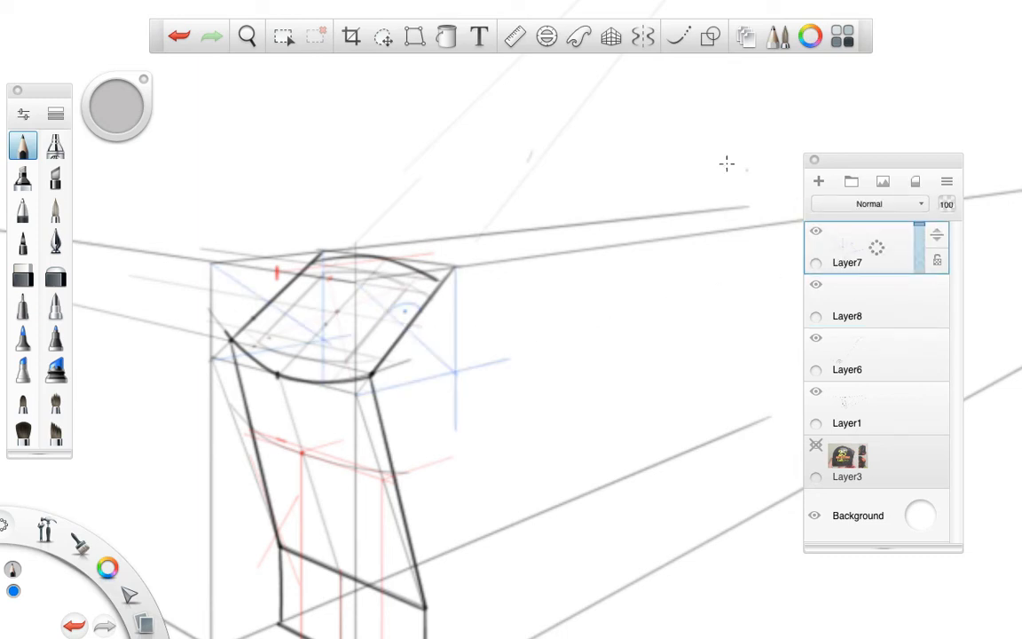
left_click(611, 35)
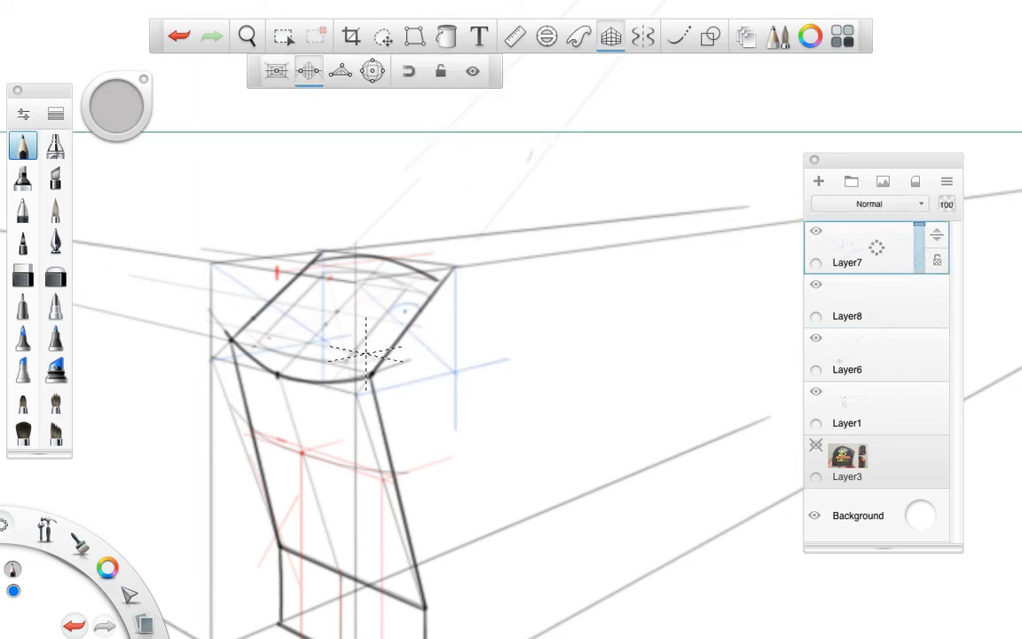
key("p")
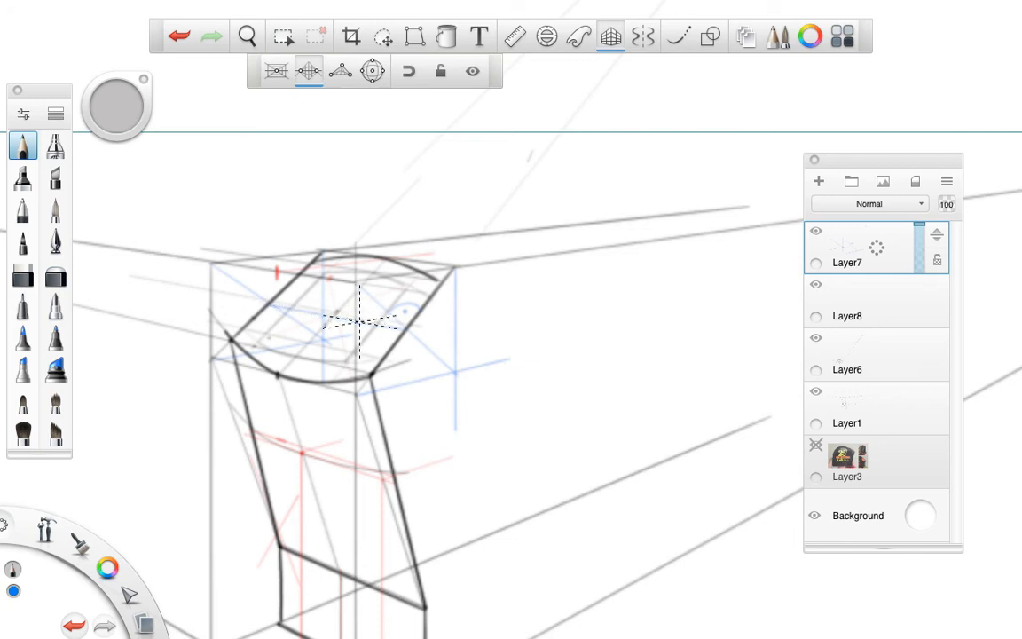
Step: Check the front button's shape on the Layer3 reference photos and hide them again
left_click(815, 445)
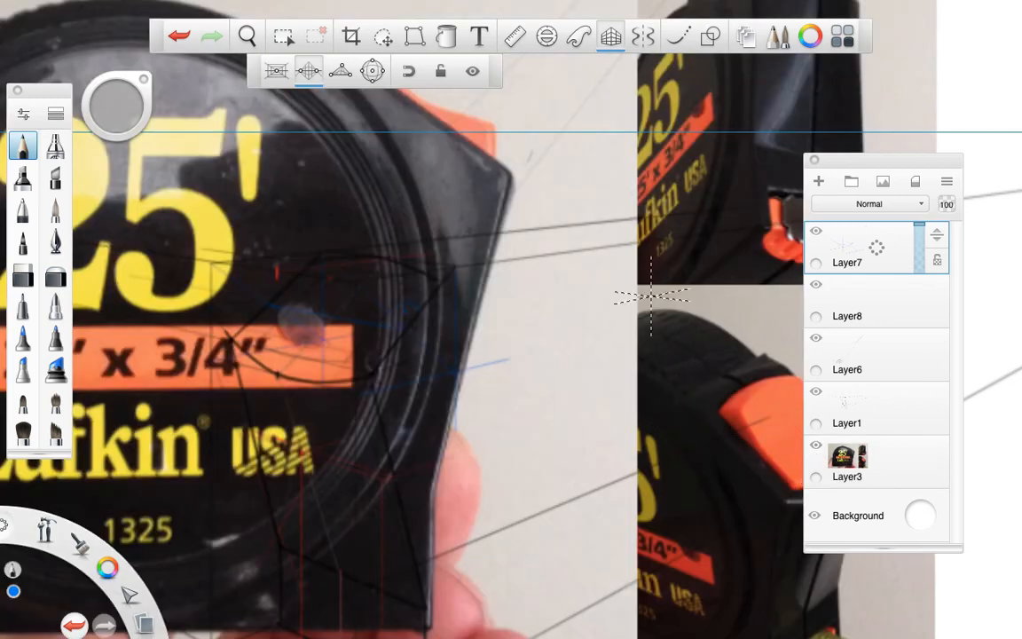
key("space")
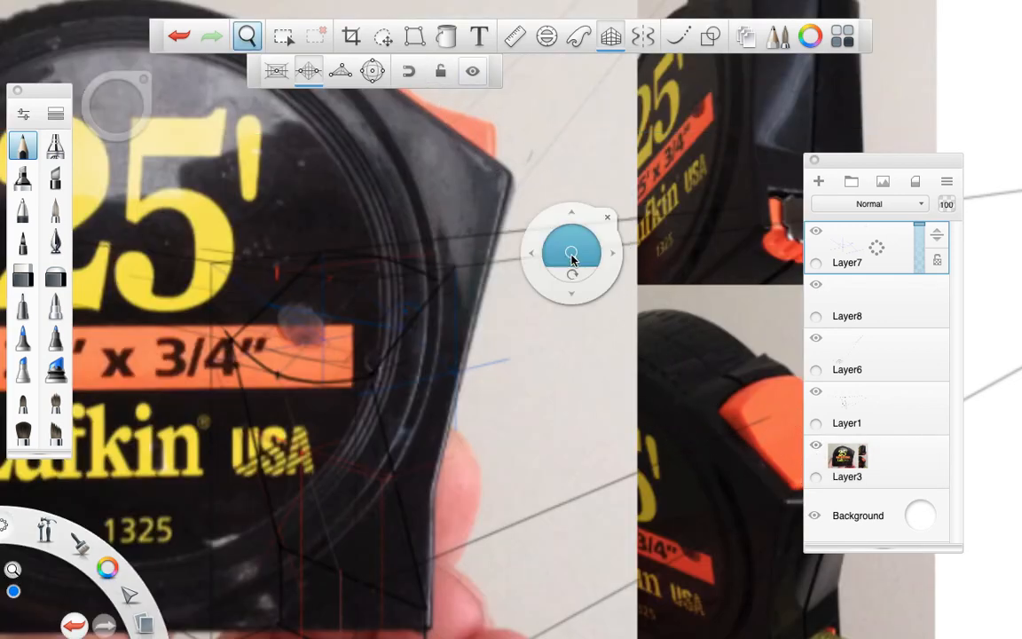
left_click_drag(572, 255, 561, 285)
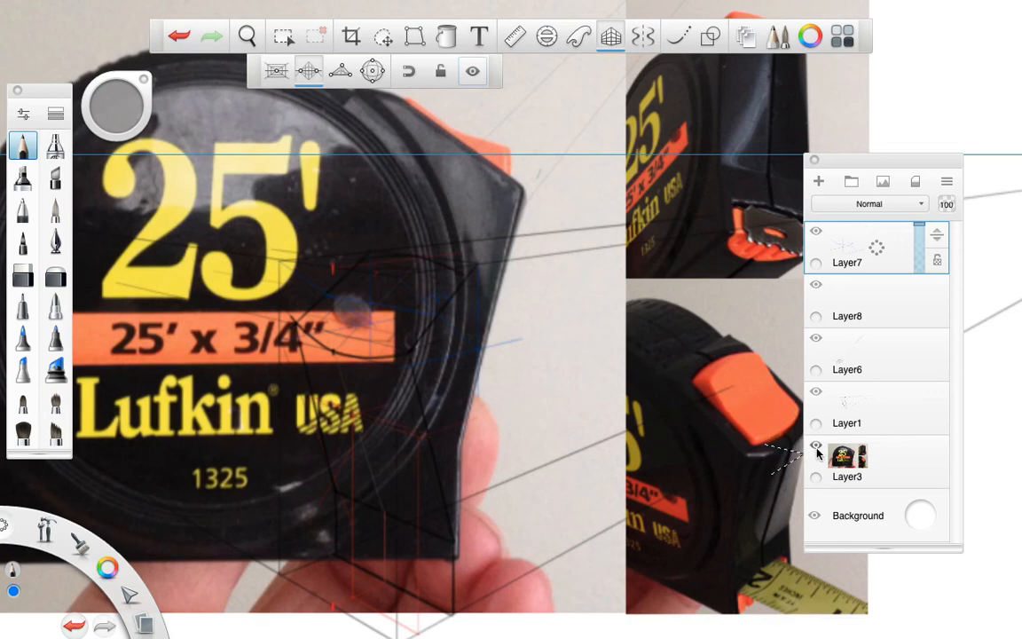
left_click(816, 444)
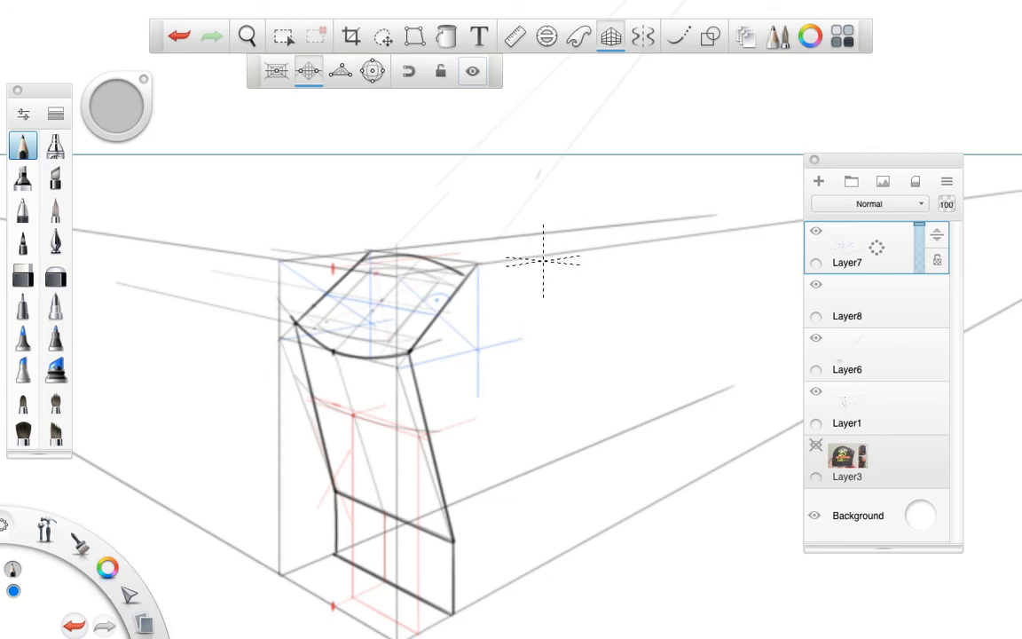
Step: Draw a second blue receding line close to the first across the slanted face, and align the ruler parallel to the near-side blue diagonal
key("space")
mouse_move(529, 281)
left_mouse_down()
mouse_move(588, 233)
mouse_move(581, 248)
left_mouse_up()
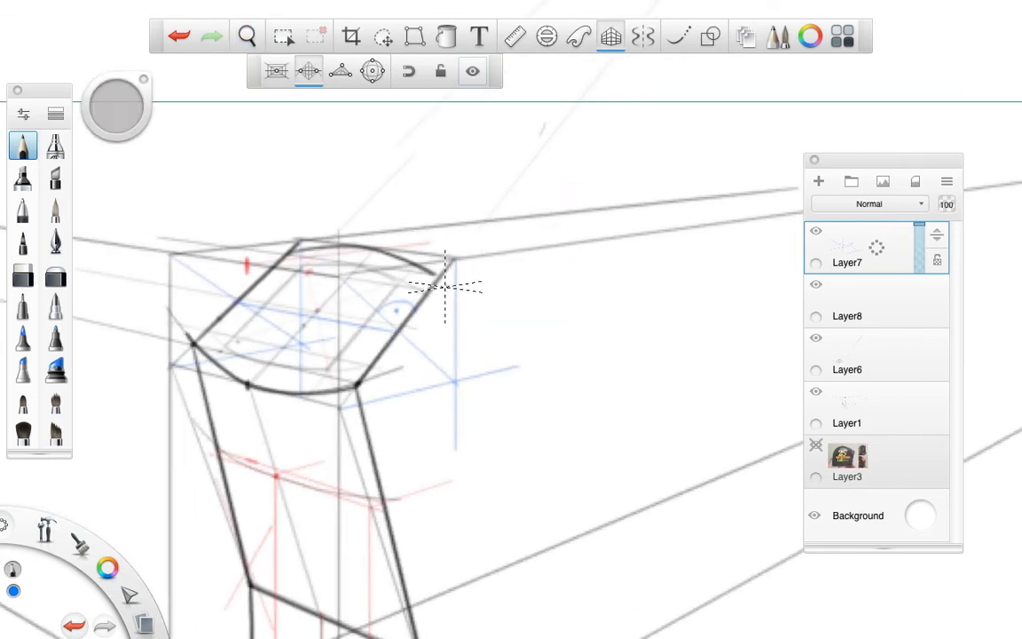
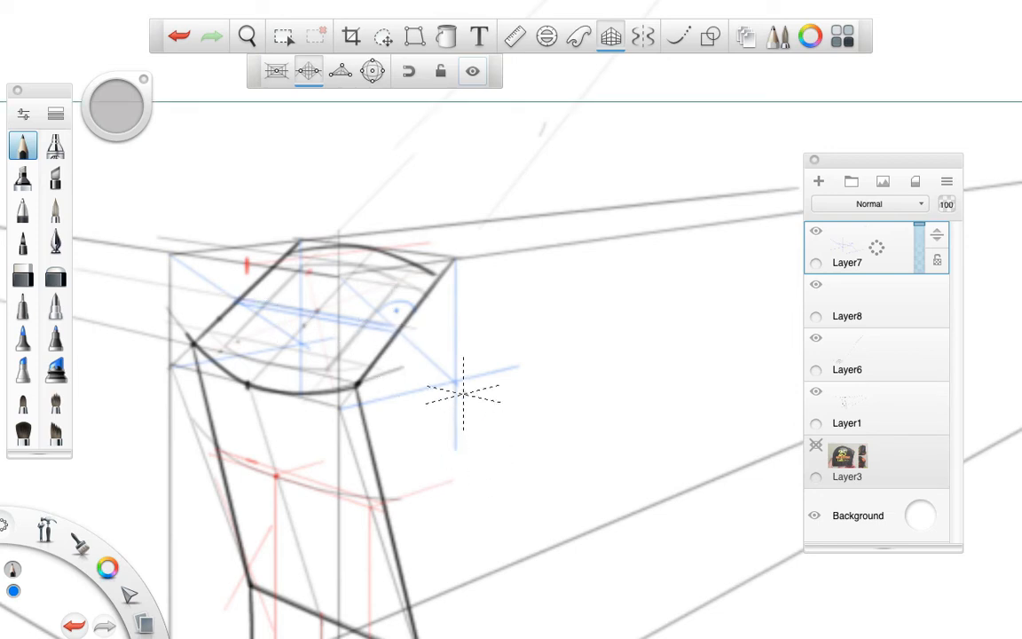
left_click(514, 36)
left_click_drag(303, 364, 440, 411)
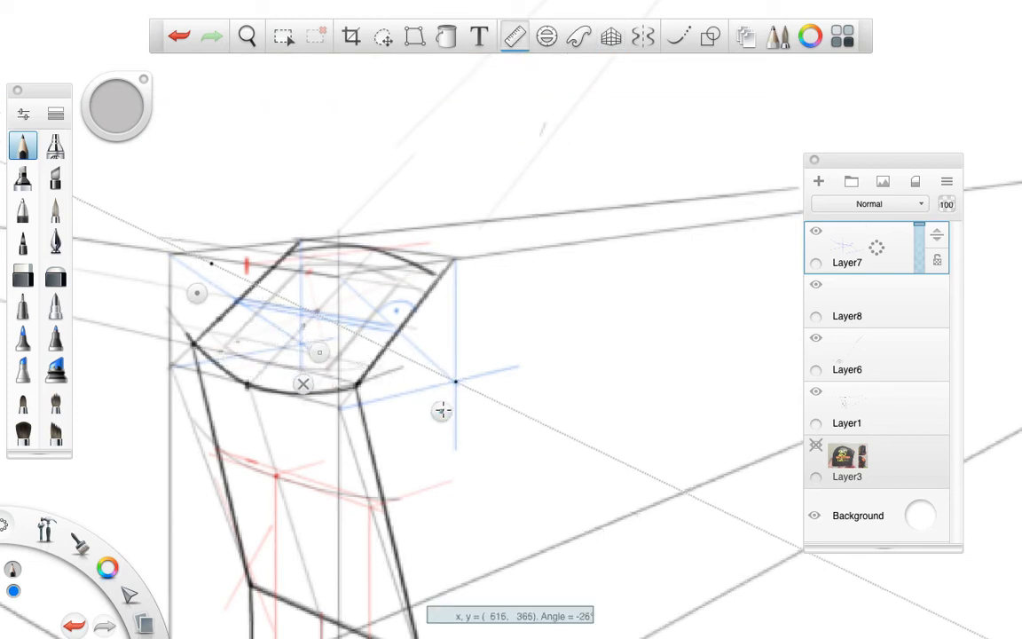
left_click_drag(197, 292, 313, 298)
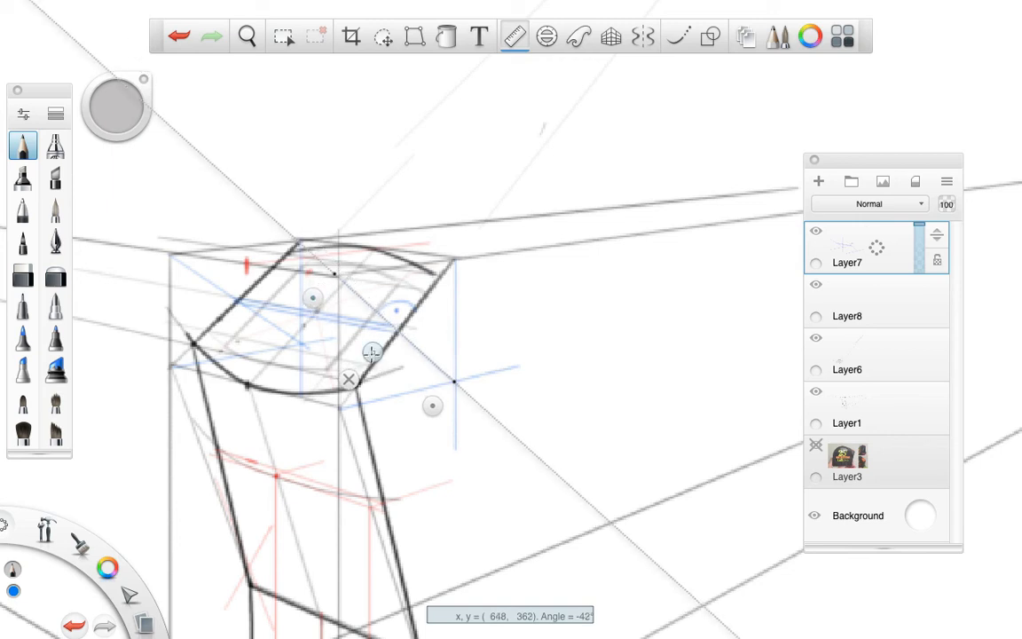
left_click_drag(371, 352, 347, 356)
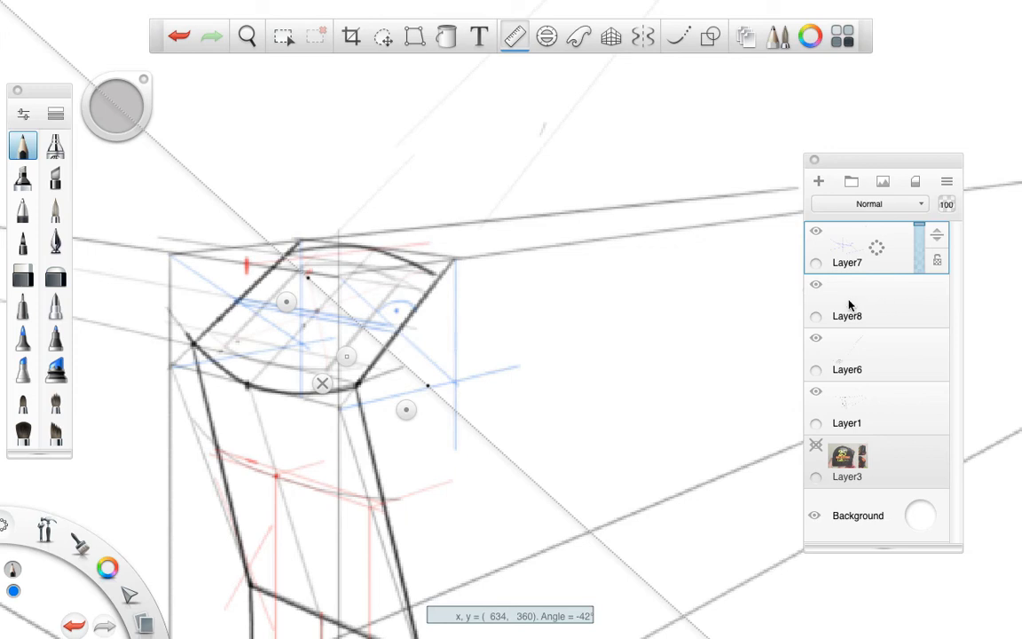
Step: Move Layer8 to the top of the layer stack, keep it visible, and set the pencil colour to black
left_click_drag(849, 304, 852, 299)
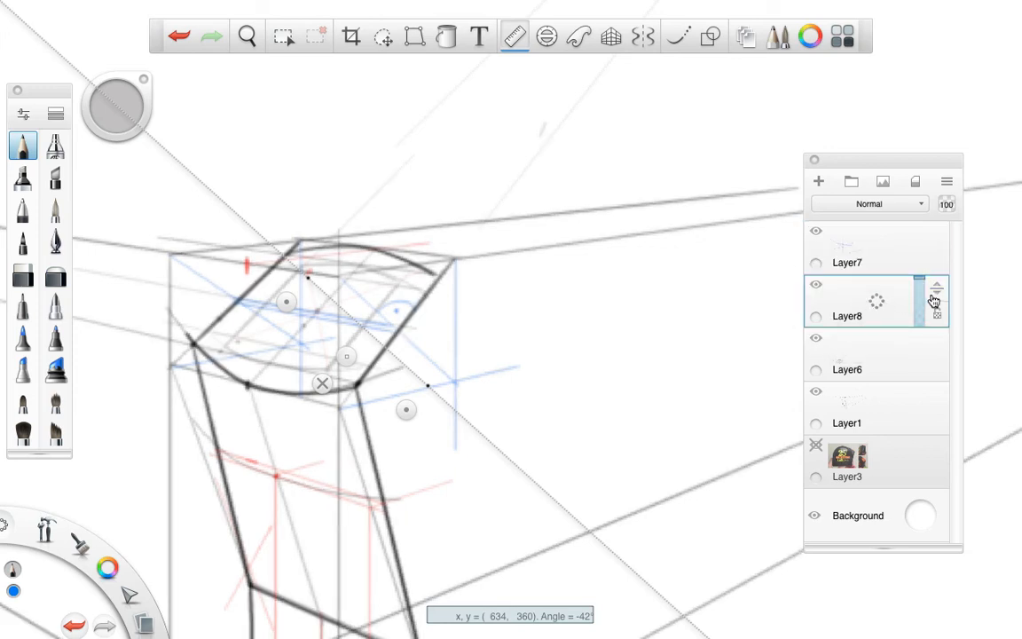
left_click_drag(934, 301, 935, 227)
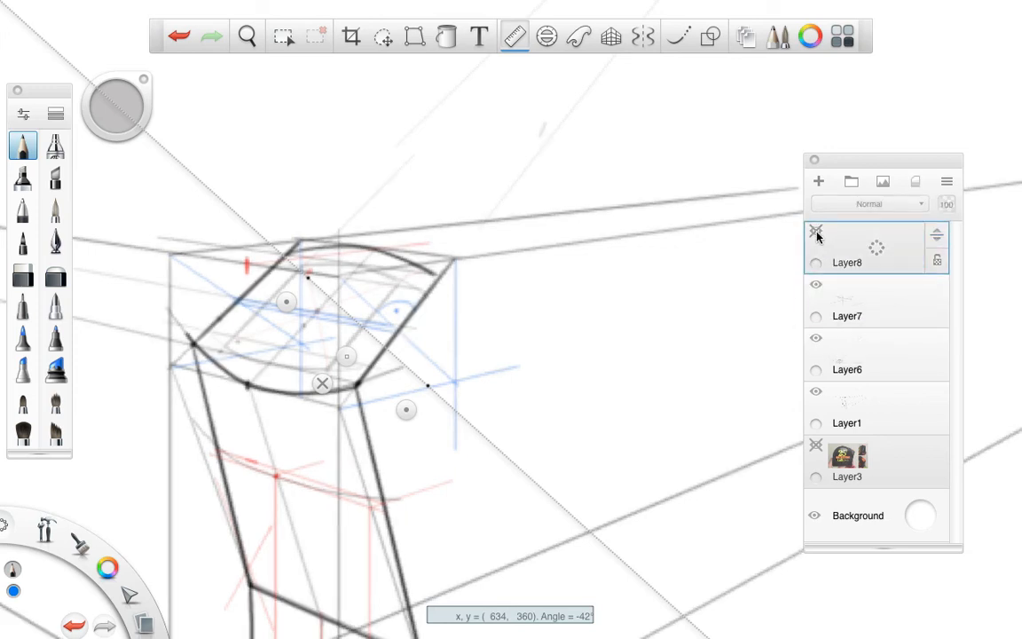
left_click(816, 232)
left_click_drag(110, 568, 108, 522)
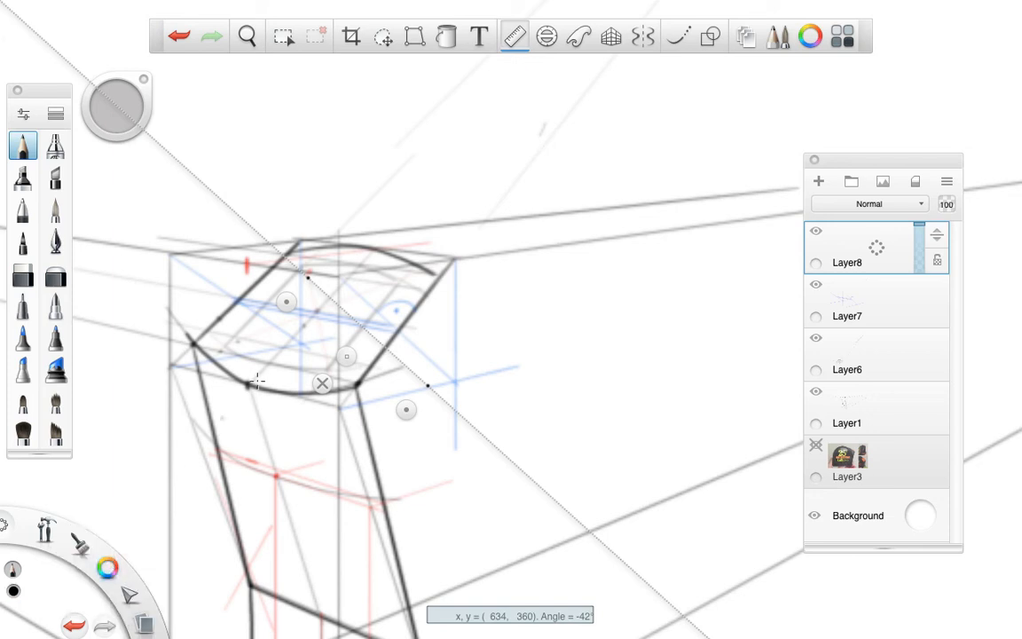
Step: Rule short black depth ticks at both side edges of the inset, and join their ends with a ruled line across the slanted face
mouse_move(361, 328)
left_mouse_down()
mouse_move(190, 327)
mouse_move(206, 332)
left_mouse_up()
left_click_drag(268, 384, 284, 370)
left_click_drag(215, 328, 225, 323)
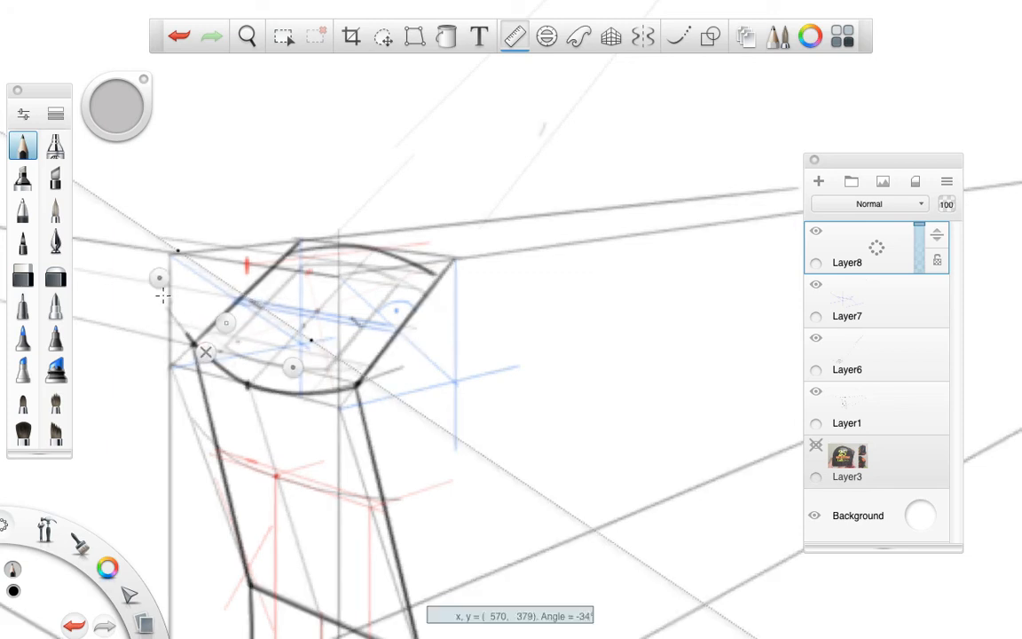
left_click_drag(162, 285, 230, 321)
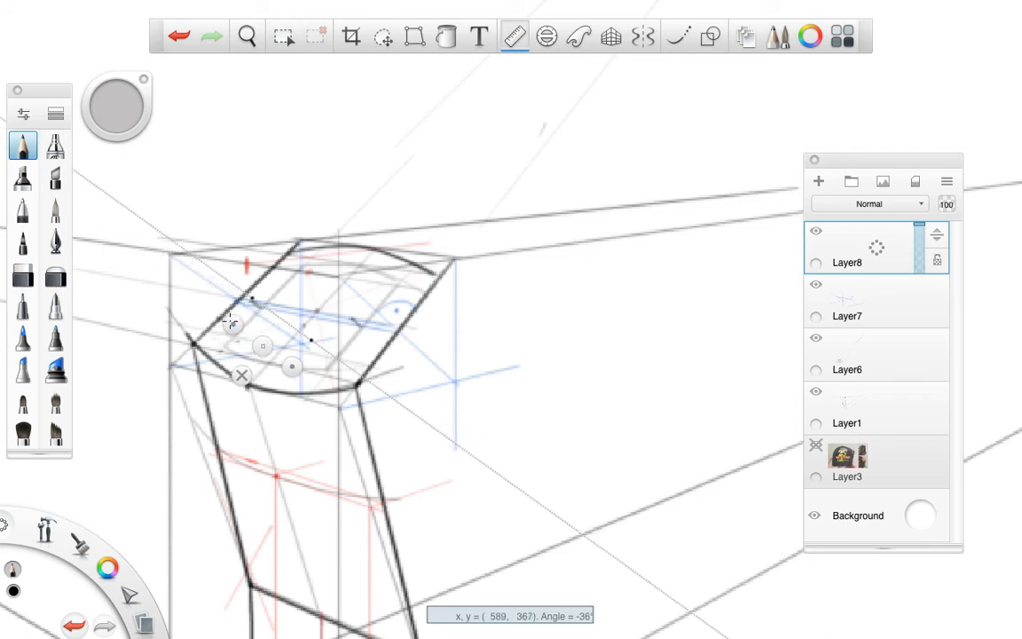
left_click_drag(292, 365, 346, 348)
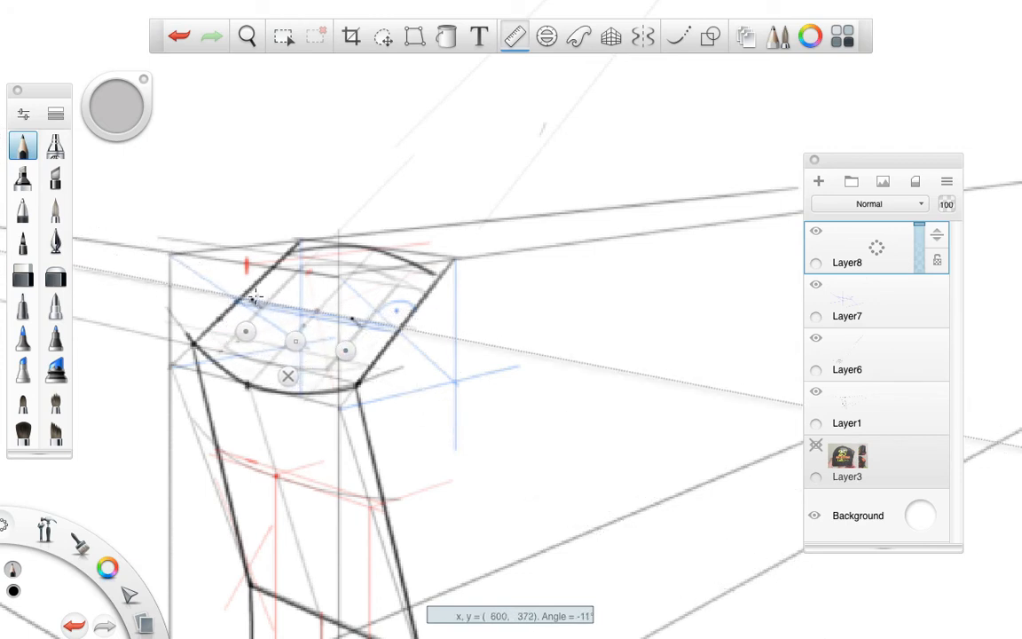
left_click_drag(255, 299, 356, 319)
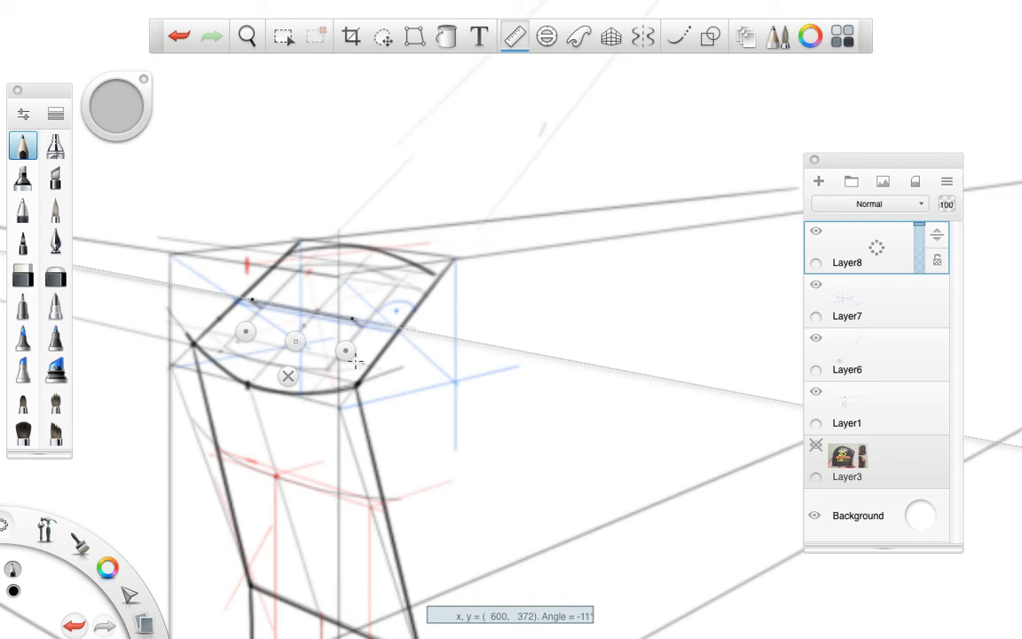
Step: Rule the projecting block's two side edges back from the ends of the black cross line, at about 50° and 46°
left_click_drag(346, 350, 311, 287)
left_click_drag(310, 287, 418, 321)
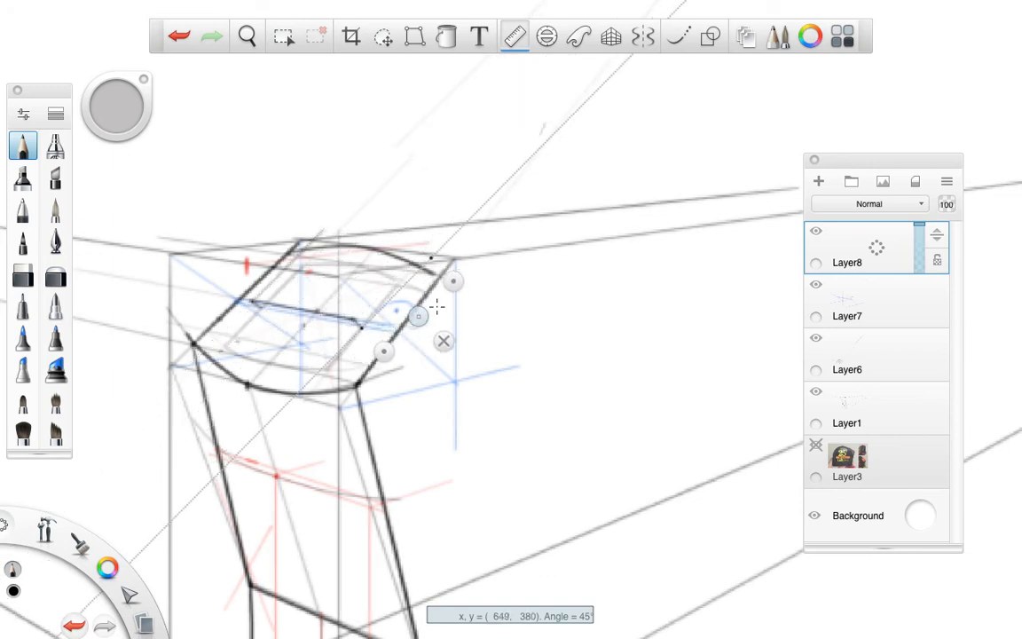
left_click_drag(451, 280, 447, 274)
left_click_drag(418, 312, 410, 300)
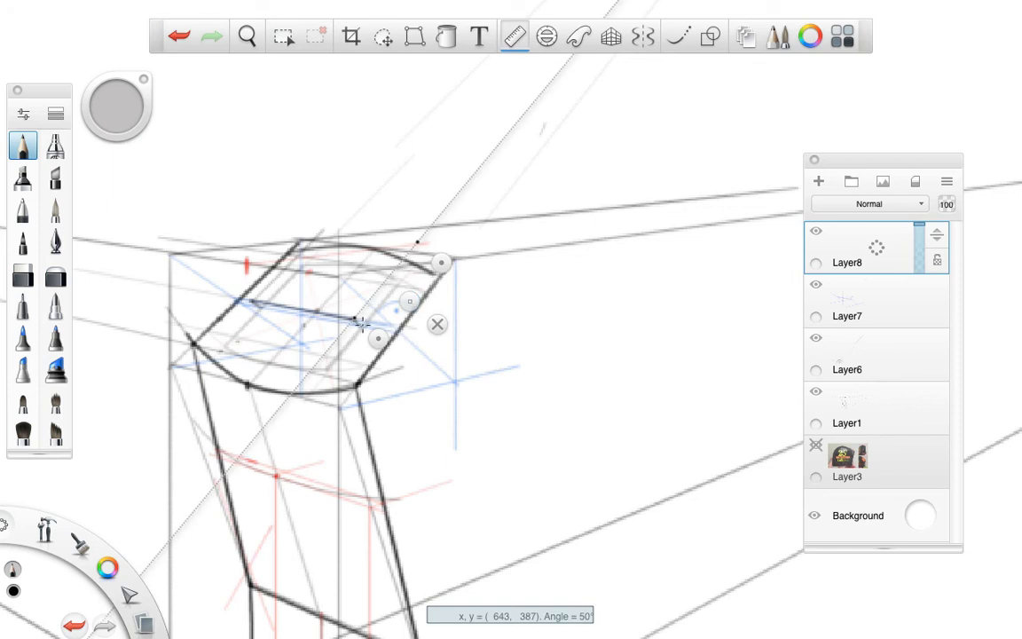
left_click_drag(354, 319, 417, 241)
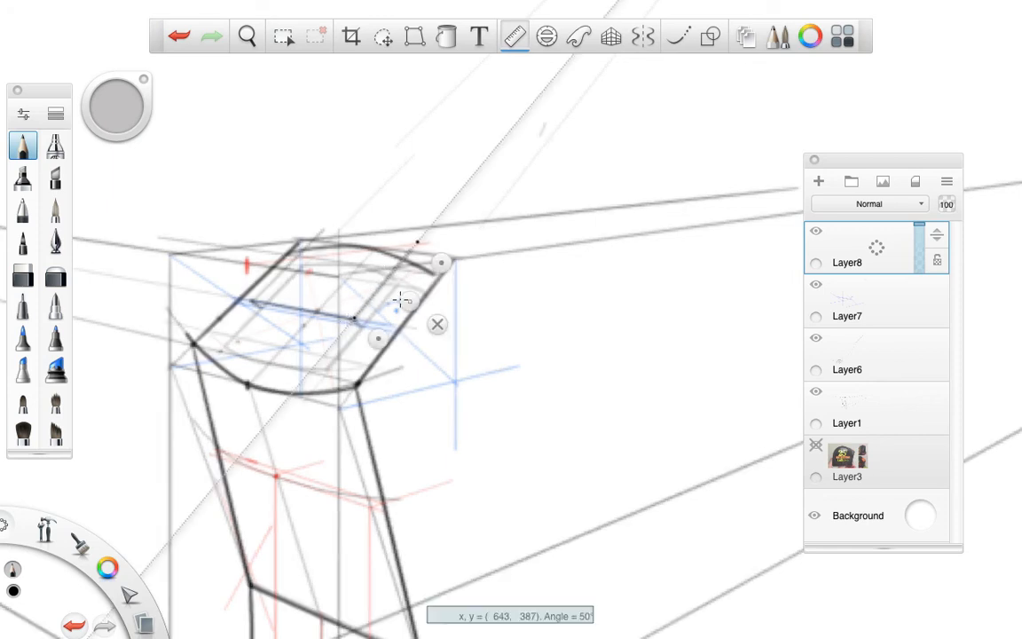
left_click_drag(400, 300, 347, 249)
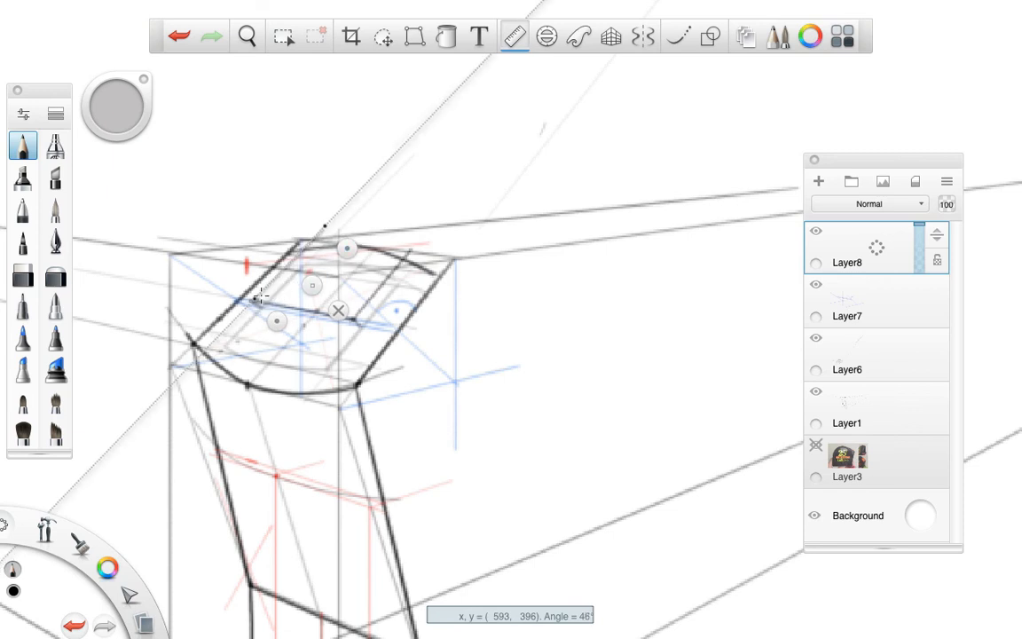
Step: Align the ruler at about -42° and mark the middle of the block's black cross line
left_click_drag(317, 297, 425, 349)
left_click_drag(461, 301, 446, 412)
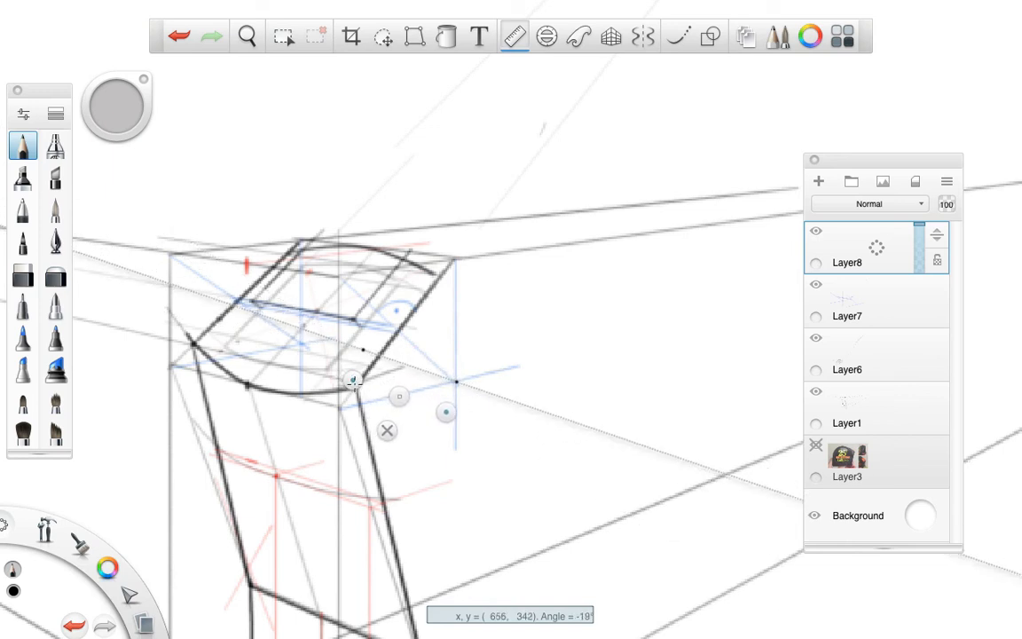
left_click_drag(353, 380, 300, 375)
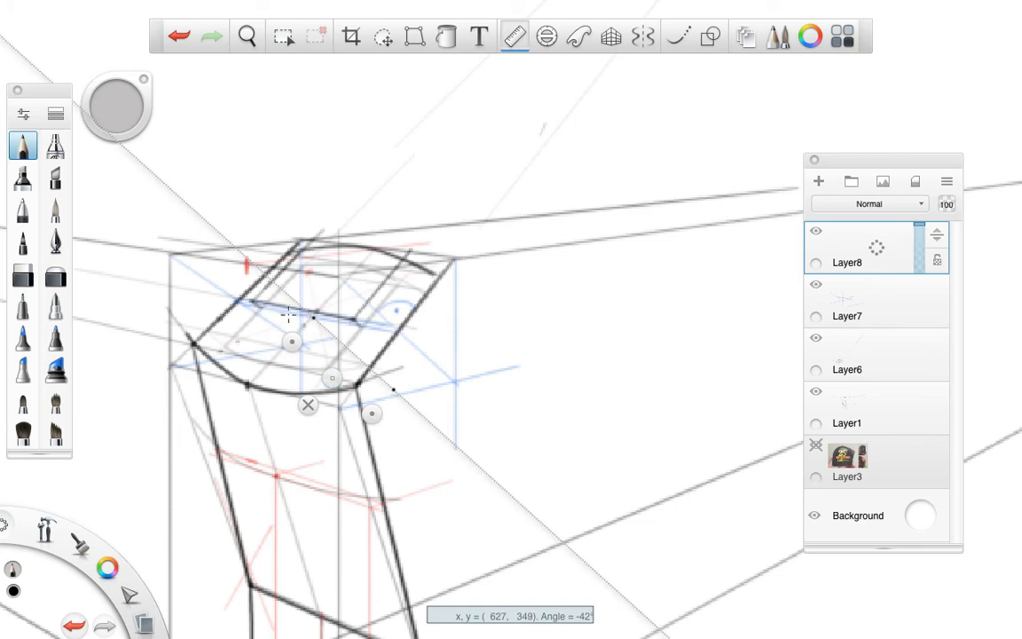
left_click_drag(301, 310, 312, 319)
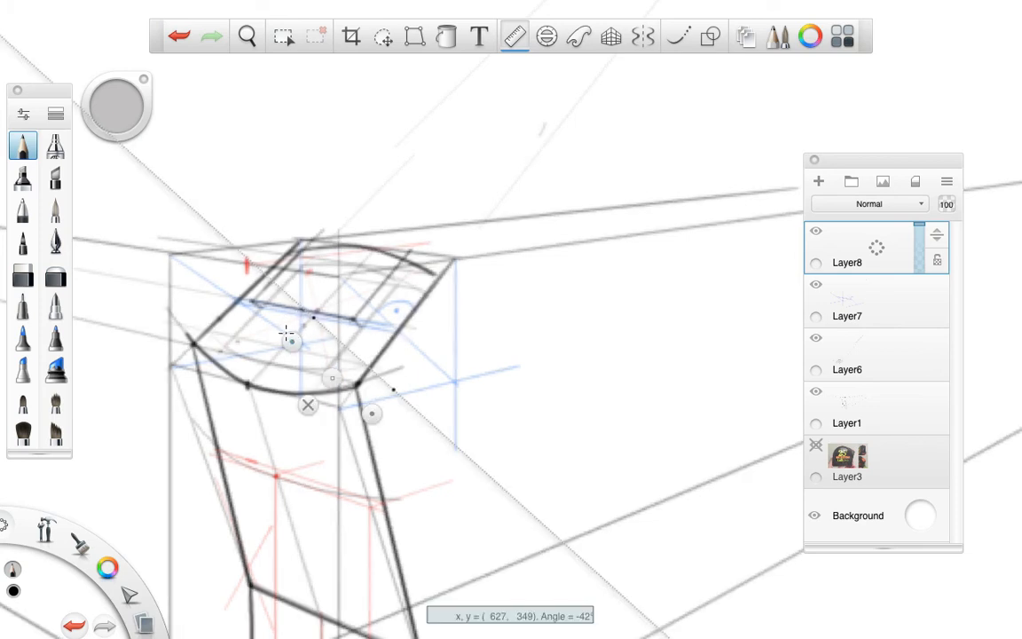
Step: Rule a centre line back from the cross line's midpoint at about 47°, and check the block with Layer1 hidden
mouse_move(372, 413)
left_mouse_down()
mouse_move(364, 267)
mouse_move(436, 215)
left_mouse_up()
left_click_drag(304, 309, 307, 305)
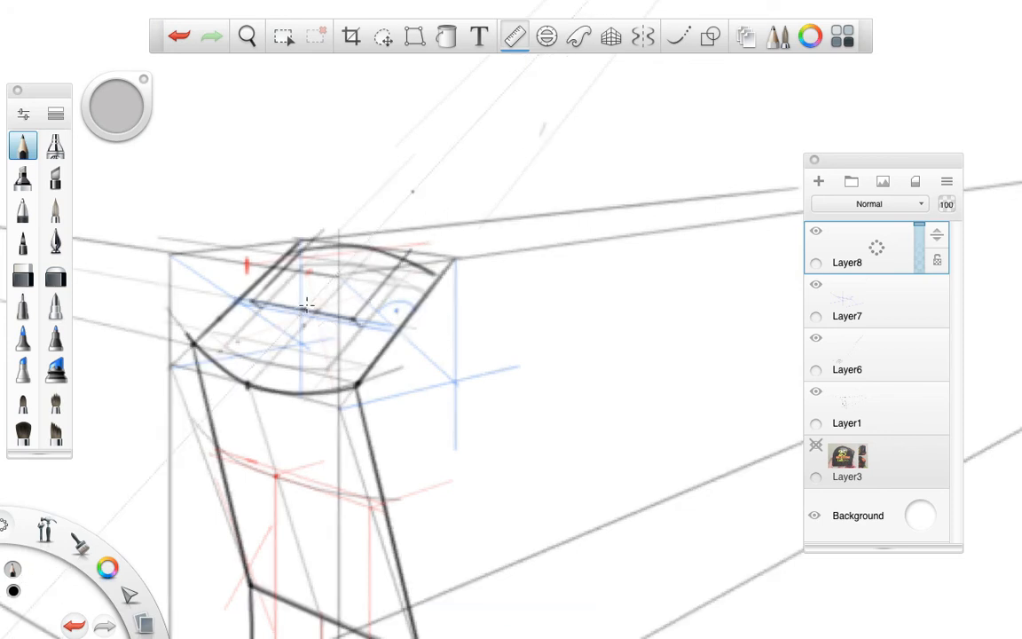
left_click_drag(353, 253, 362, 245)
left_click_drag(314, 301, 373, 235)
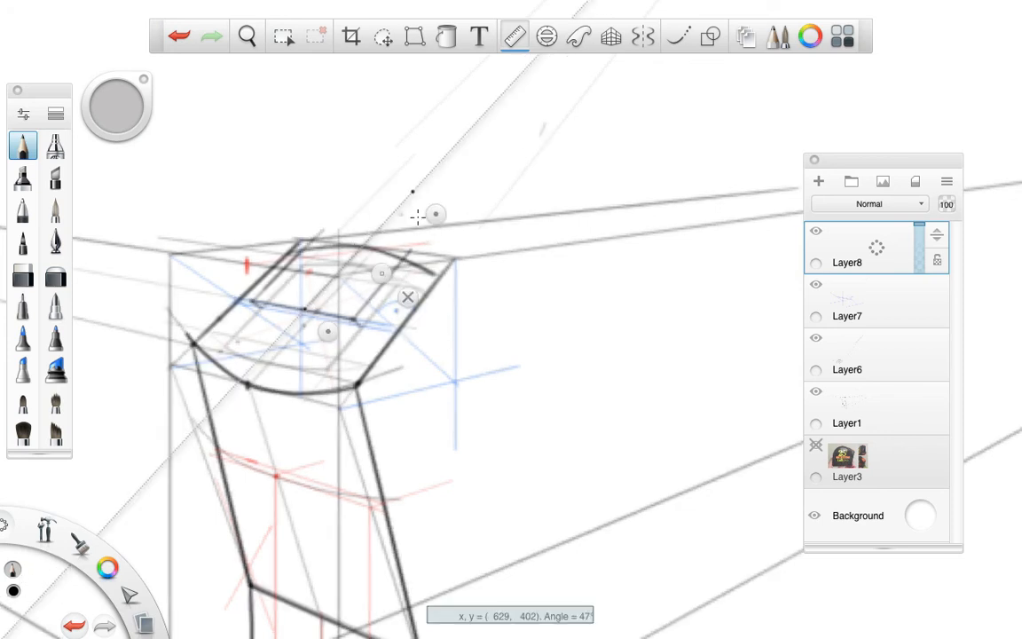
left_click(816, 393)
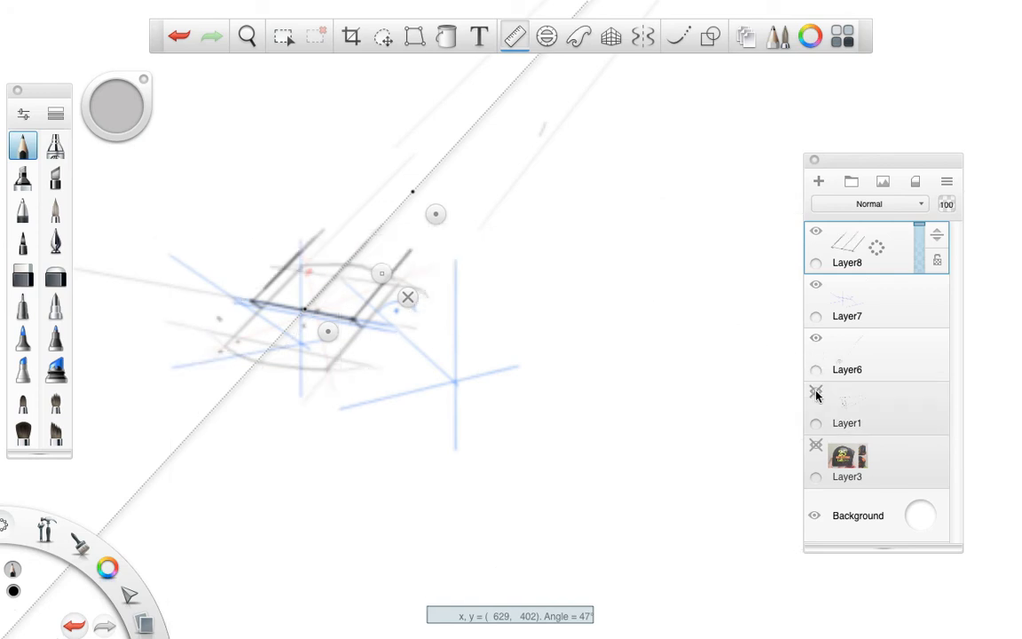
left_click(817, 393)
left_click(816, 393)
left_click(816, 393)
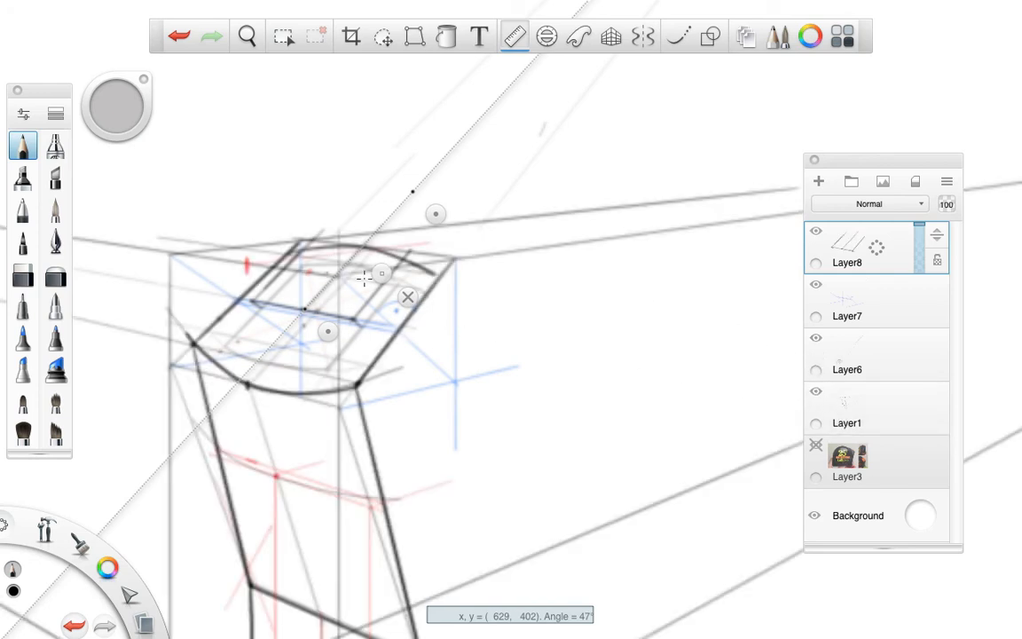
Step: Rule short depth ticks across the far parts of the block's two side edges, at about -42° and -34°
left_click_drag(444, 223, 417, 391)
left_click_drag(289, 335, 318, 304)
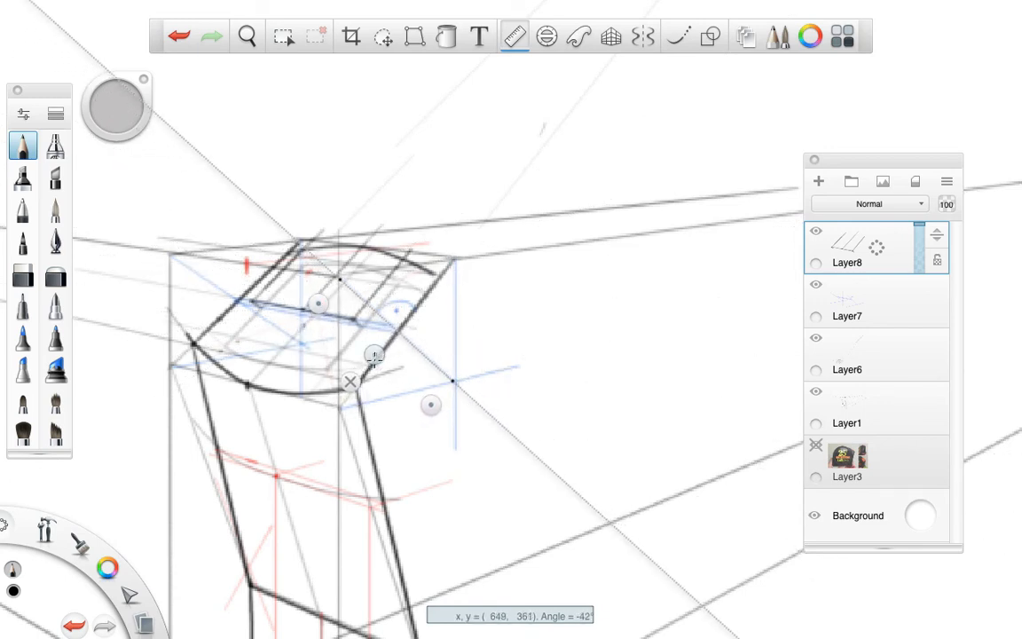
left_click_drag(373, 355, 395, 327)
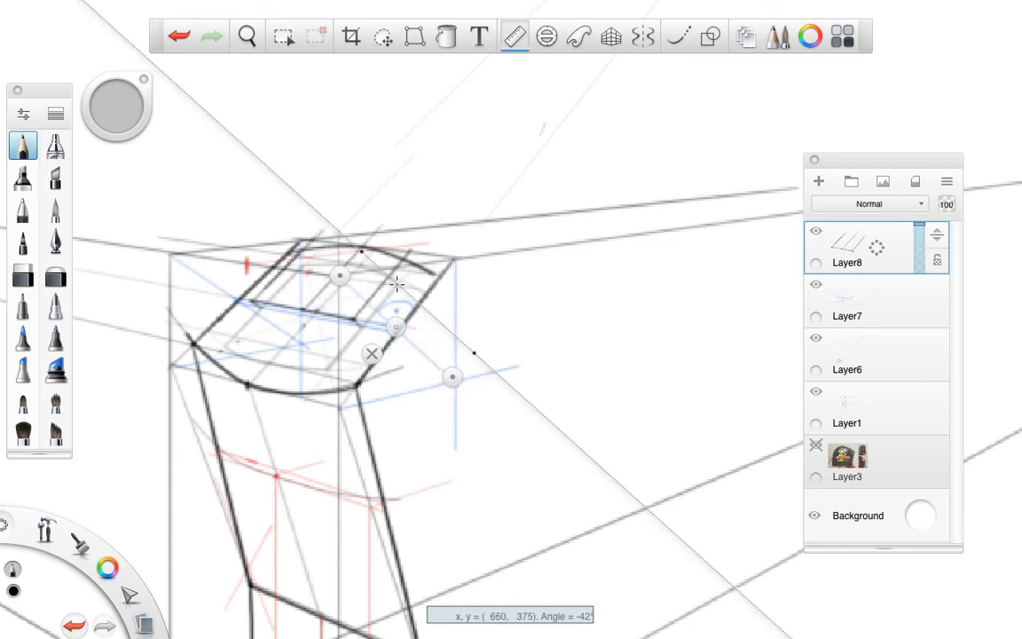
left_click_drag(382, 311, 205, 328)
left_click_drag(267, 381, 285, 366)
mouse_move(218, 323)
left_mouse_down()
mouse_move(257, 298)
mouse_move(244, 293)
mouse_move(303, 264)
mouse_move(292, 260)
left_mouse_up()
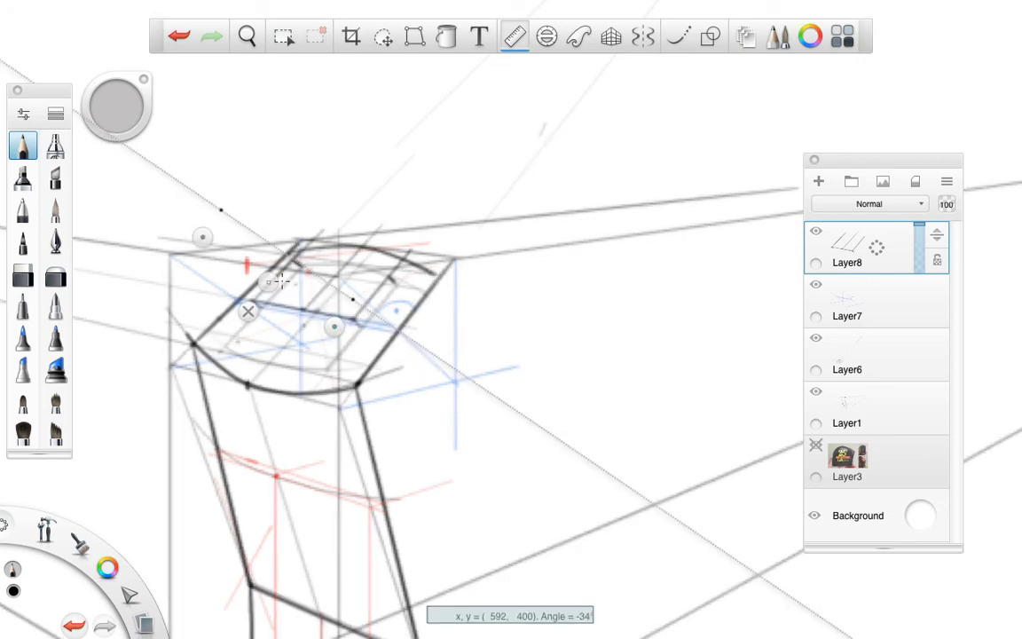
Step: Rule a third depth tick at about -38° across the far part of the centre line, and put the ruler away
left_click_drag(268, 282, 369, 364)
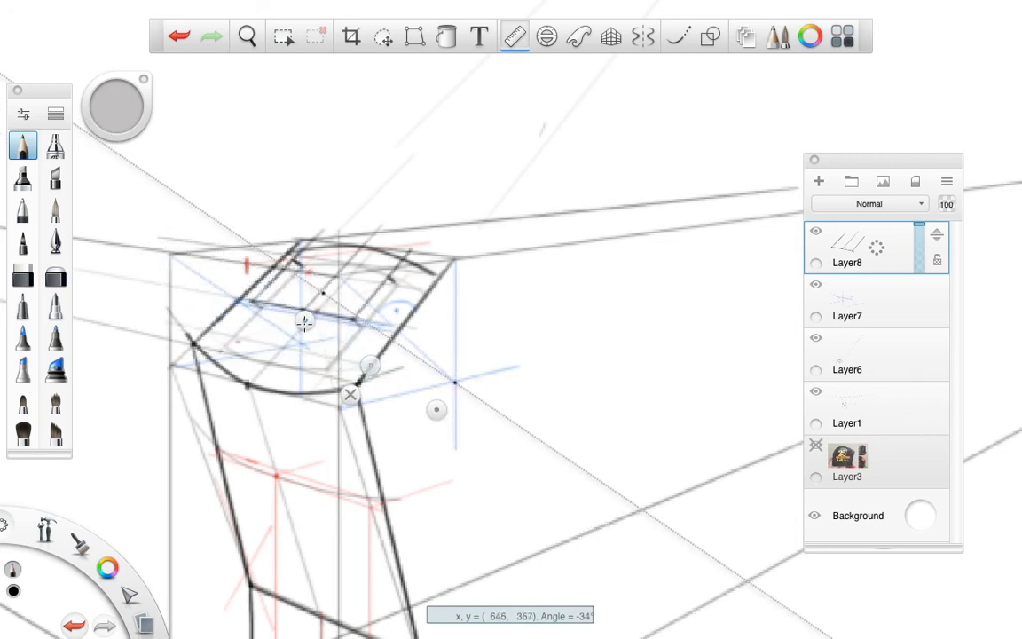
left_click_drag(304, 321, 309, 309)
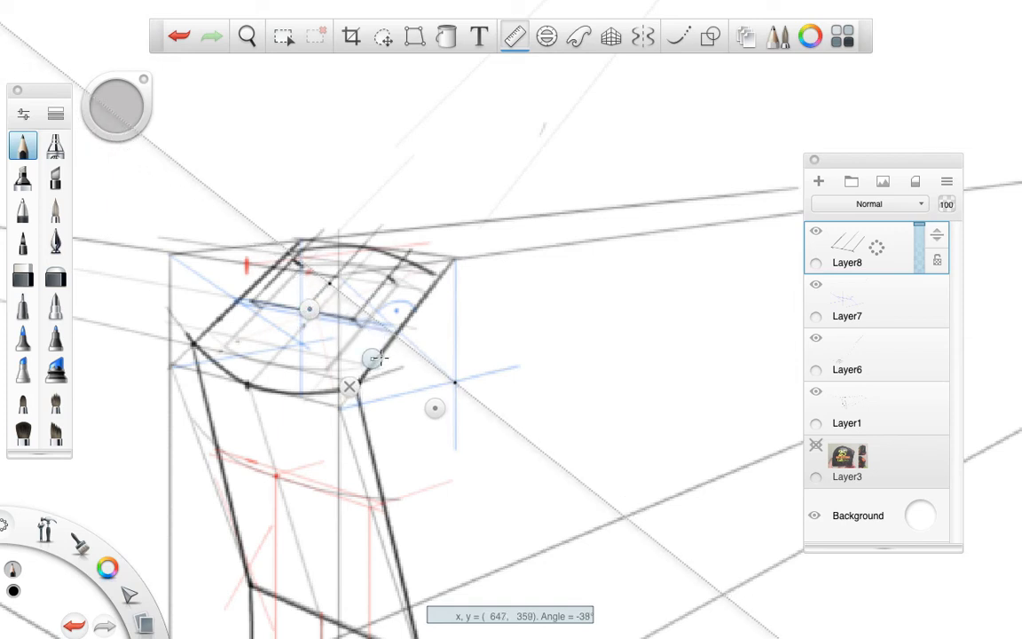
left_click_drag(370, 358, 379, 321)
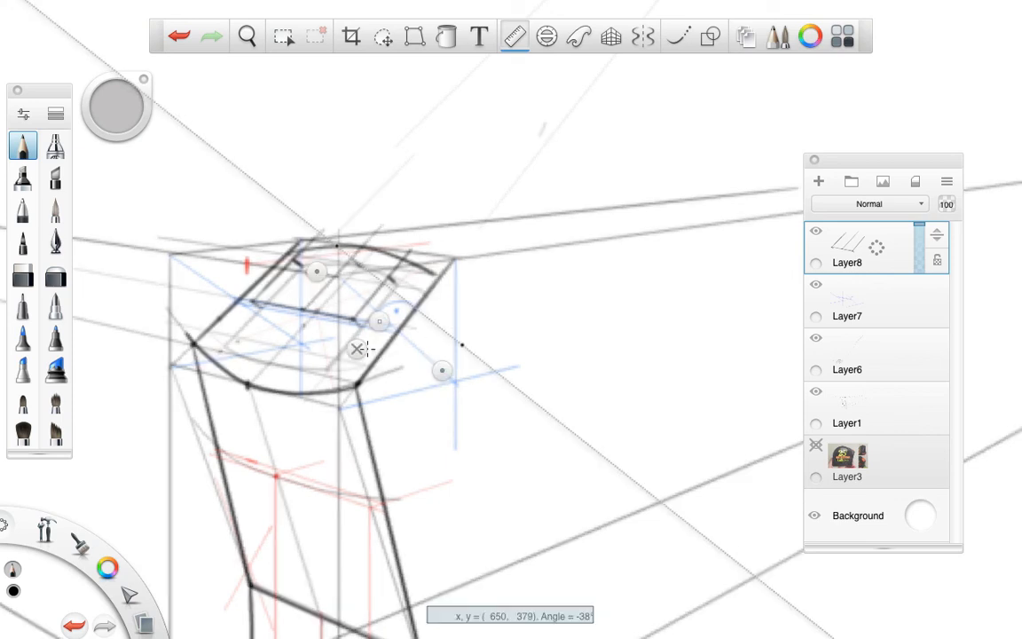
left_click(356, 349)
Step: With Steady Stroke, sketch the block's curved far edge through the three ticks and join the near-side depth ticks with a straight edge
left_click(674, 41)
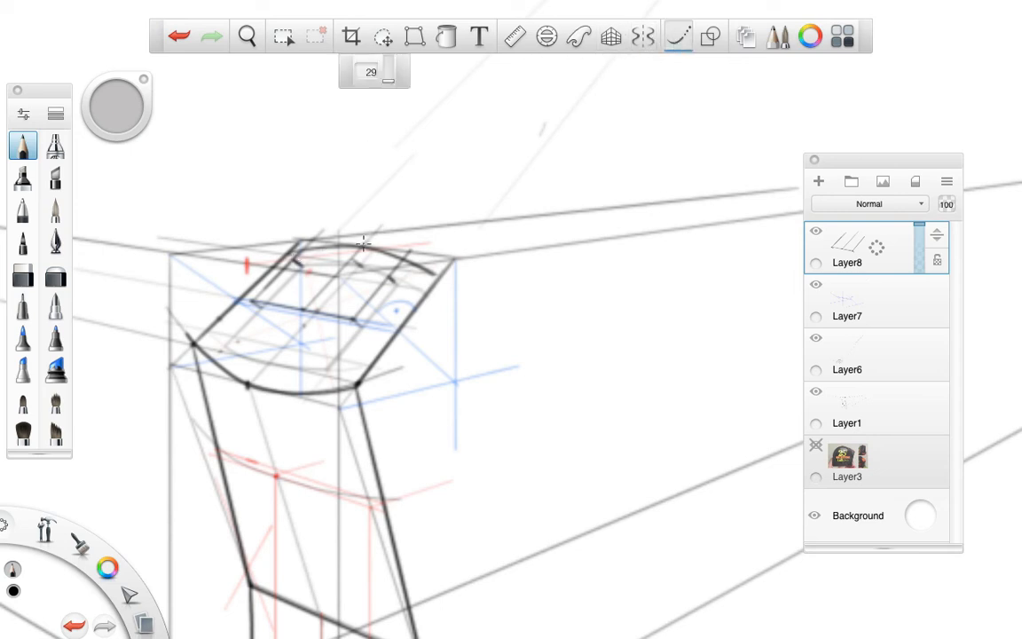
key("space")
left_click_drag(417, 284, 548, 269)
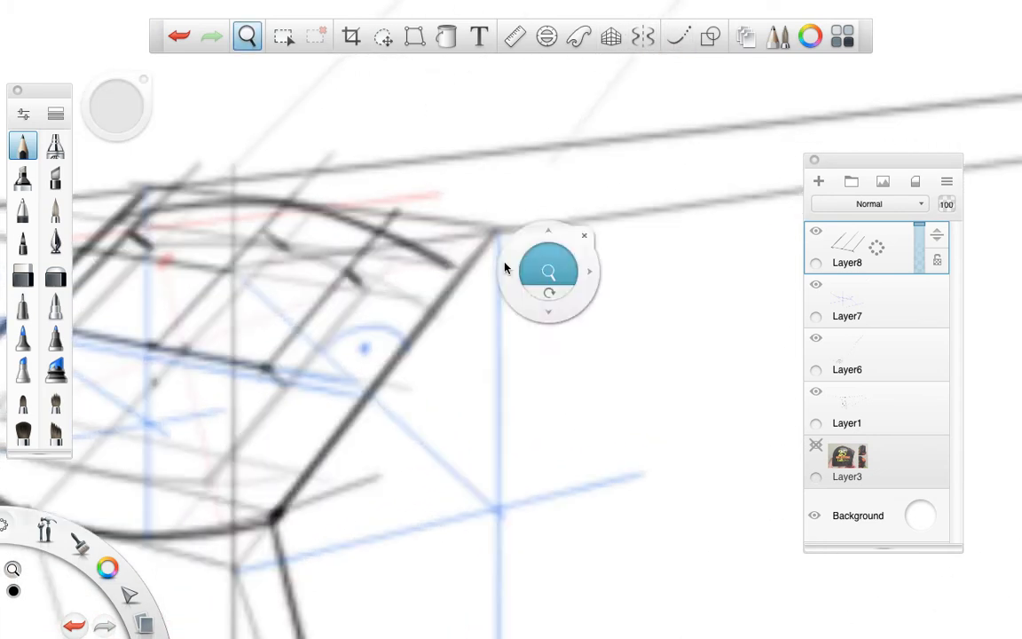
mouse_move(152, 228)
left_mouse_down()
mouse_move(263, 222)
mouse_move(324, 254)
left_mouse_up()
key("super+z")
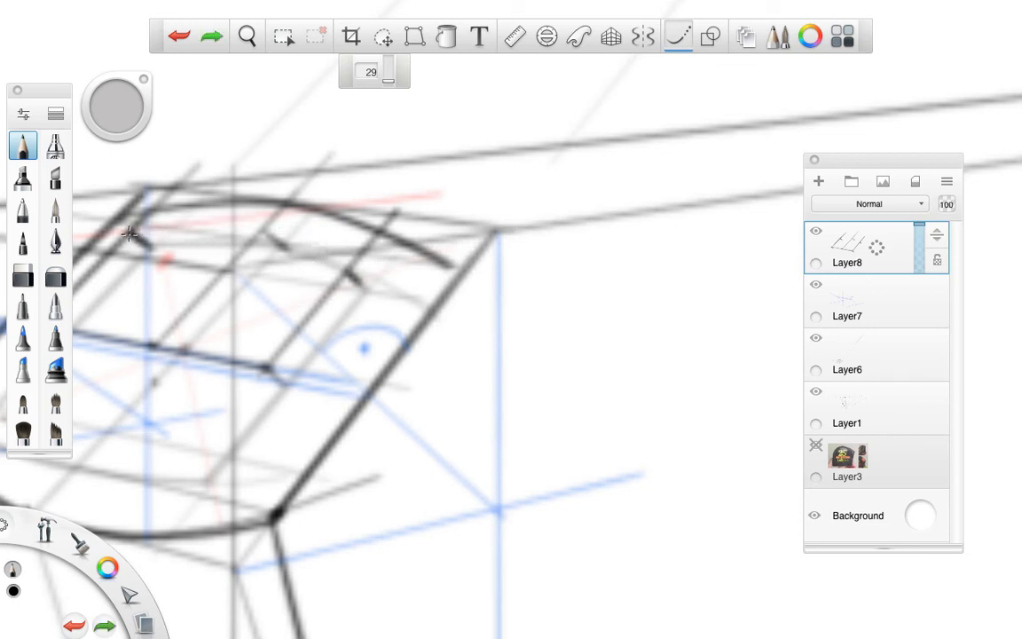
mouse_move(115, 211)
left_mouse_down()
mouse_move(253, 230)
mouse_move(333, 253)
mouse_move(367, 291)
mouse_move(282, 396)
left_mouse_up()
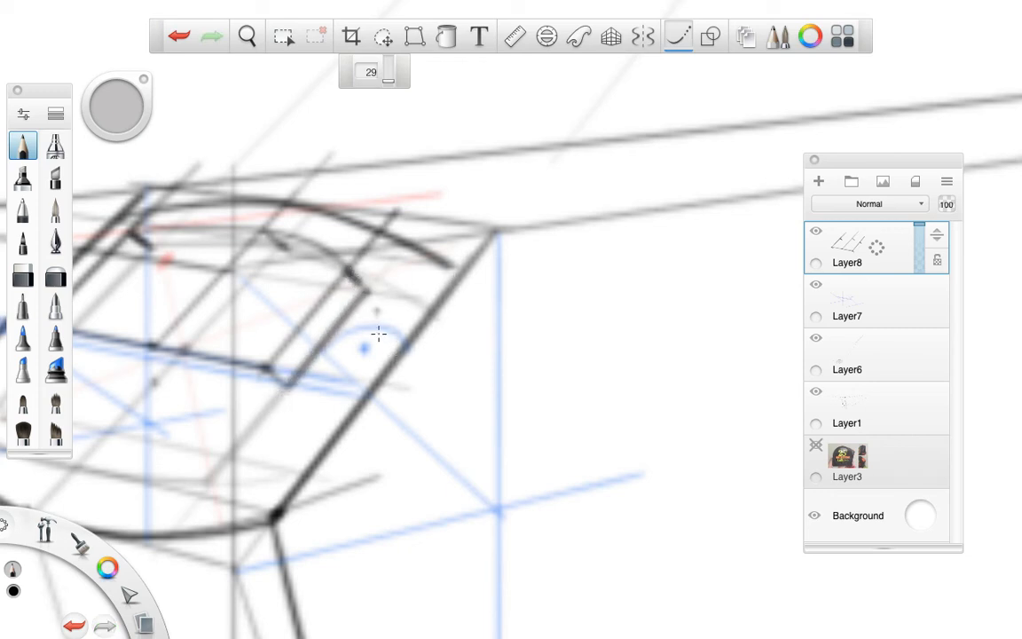
Step: Darken the block's curved far edge and the straight side edge running down to the far end of the cross line
key("space")
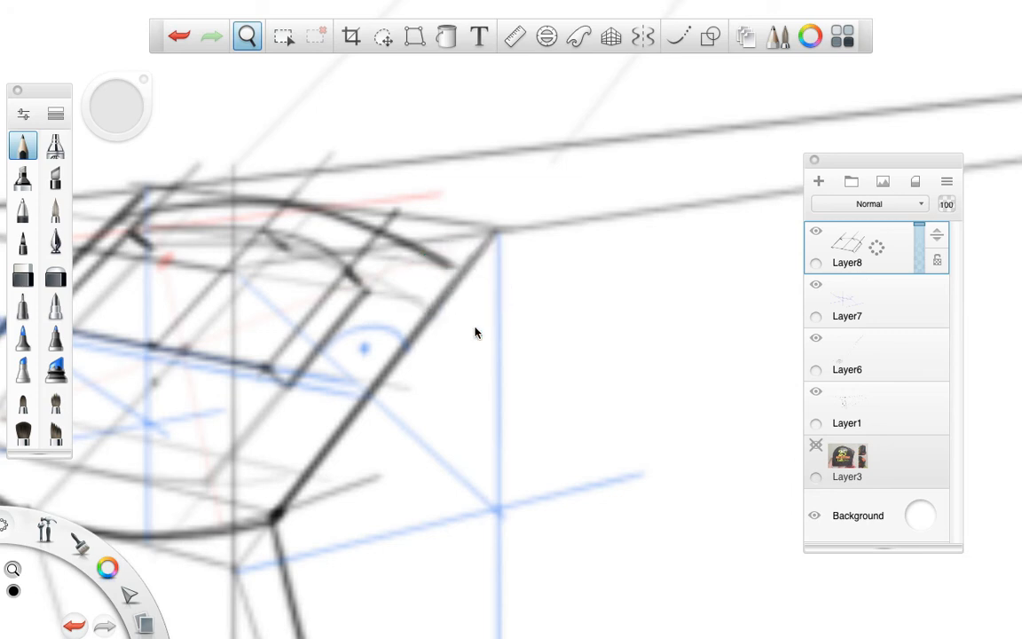
left_click_drag(475, 336, 662, 308)
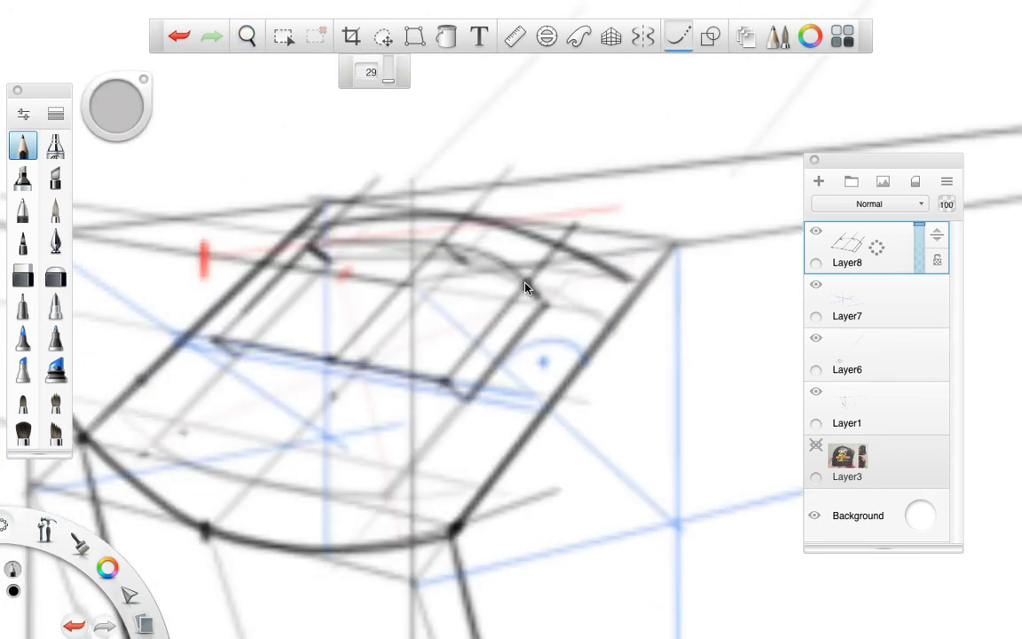
mouse_move(521, 278)
left_mouse_down()
mouse_move(460, 243)
mouse_move(386, 238)
mouse_move(337, 217)
mouse_move(293, 222)
left_mouse_up()
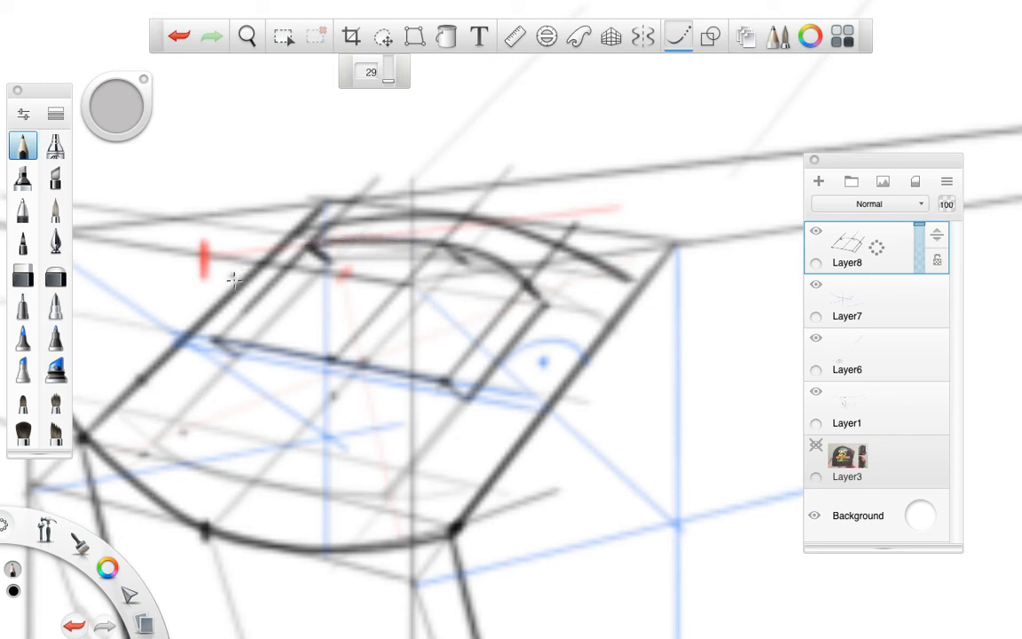
left_click_drag(284, 265, 189, 362)
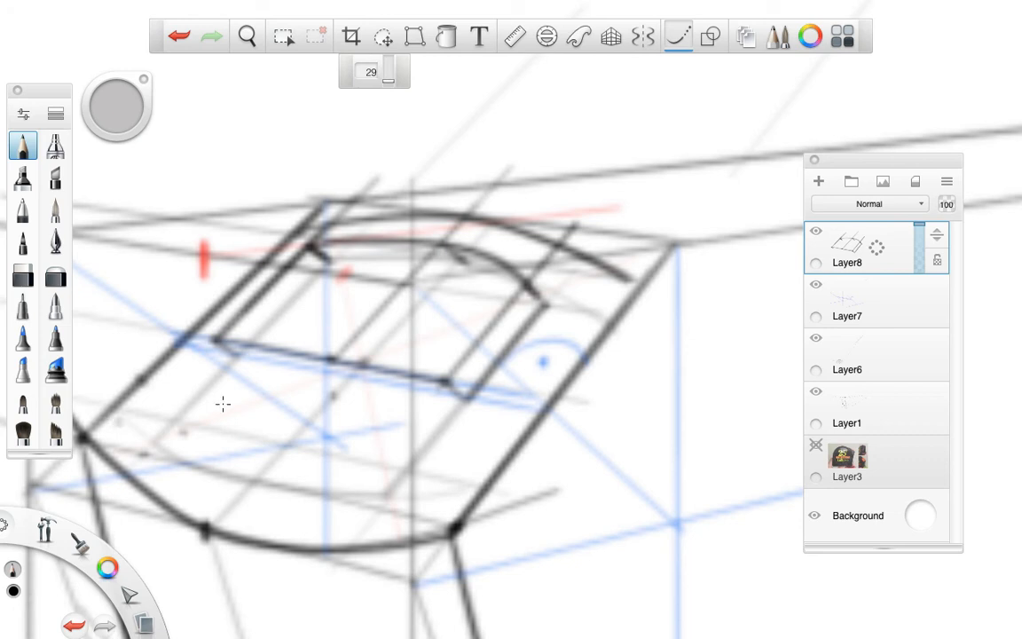
Step: Rule a depth line at about -42° from the block's centre line down to the near lower corner of the inset outline
key("space")
left_click_drag(630, 330, 612, 367)
left_click_drag(641, 405, 537, 379)
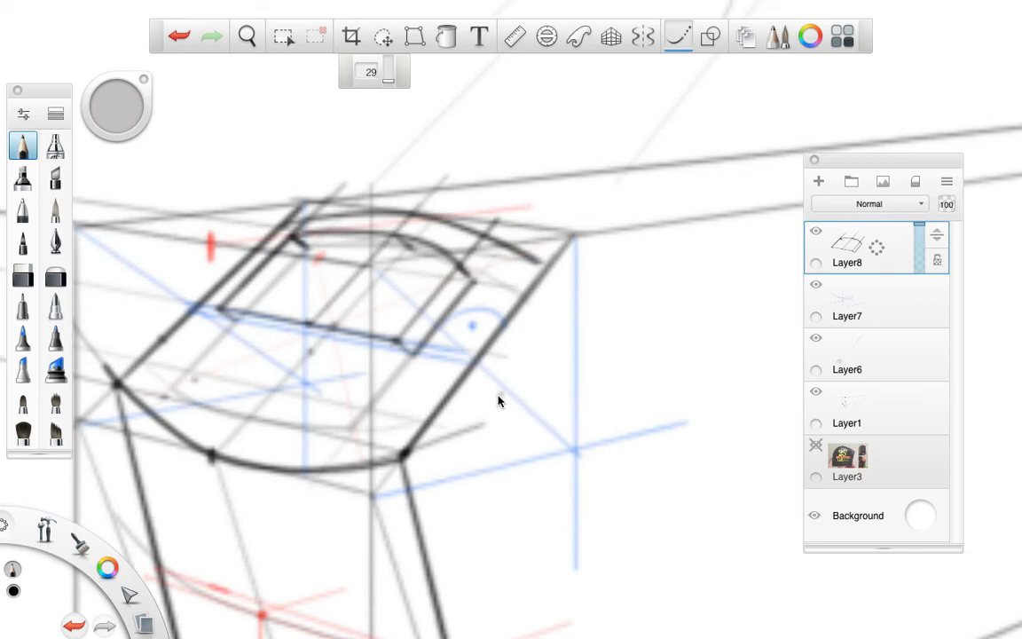
left_click(513, 47)
left_click_drag(445, 371, 552, 474)
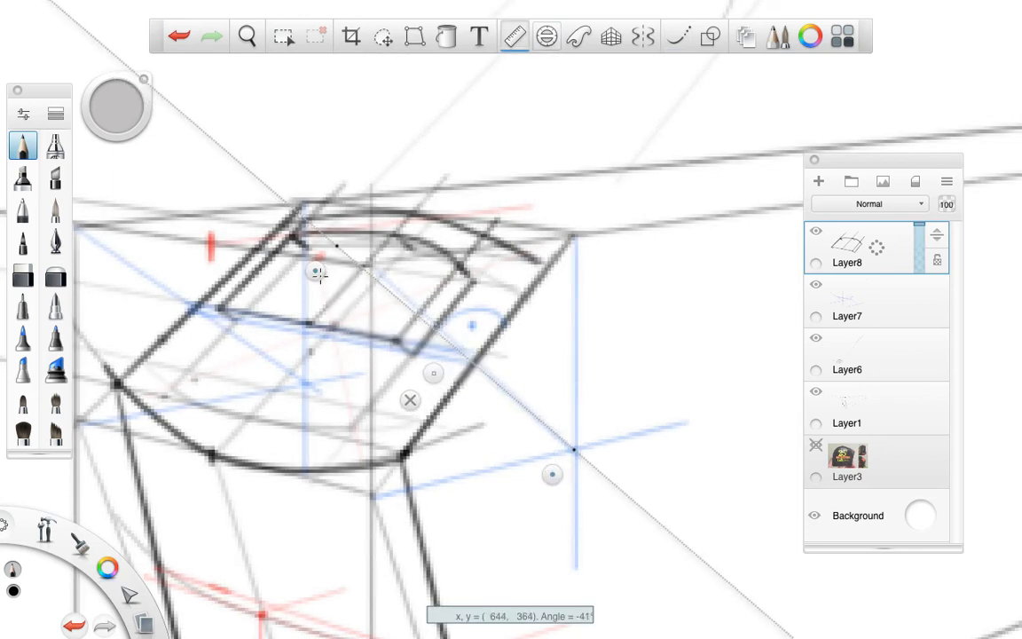
left_click_drag(318, 272, 325, 273)
left_click_drag(417, 351, 309, 434)
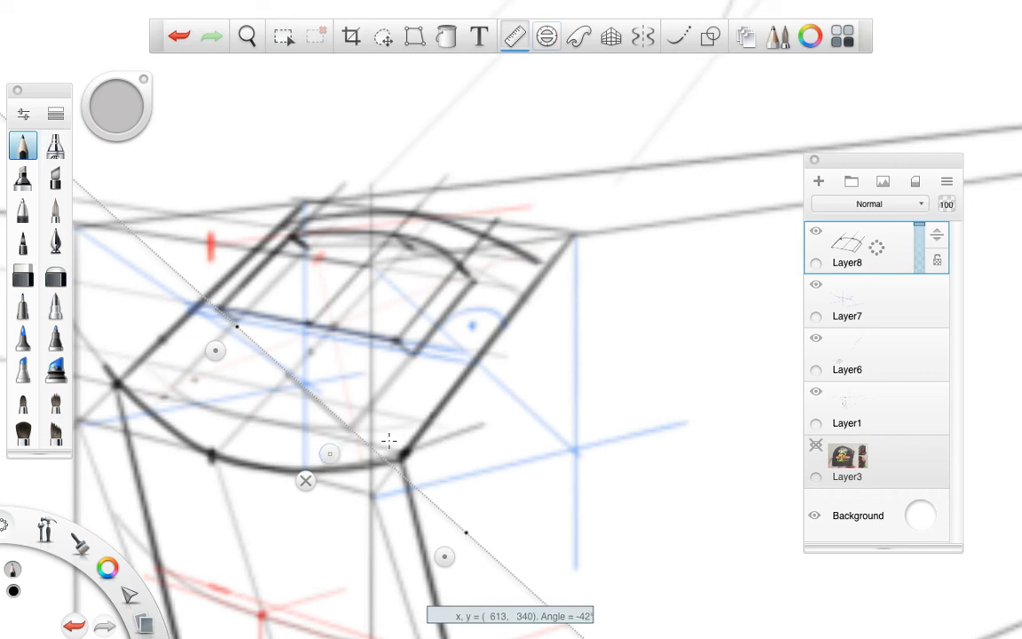
left_click(305, 480)
Step: Rule a depth line at about -34° outward from the far lower corner of the inset outline, and put the ruler away
key("space")
left_click_drag(502, 454, 677, 458)
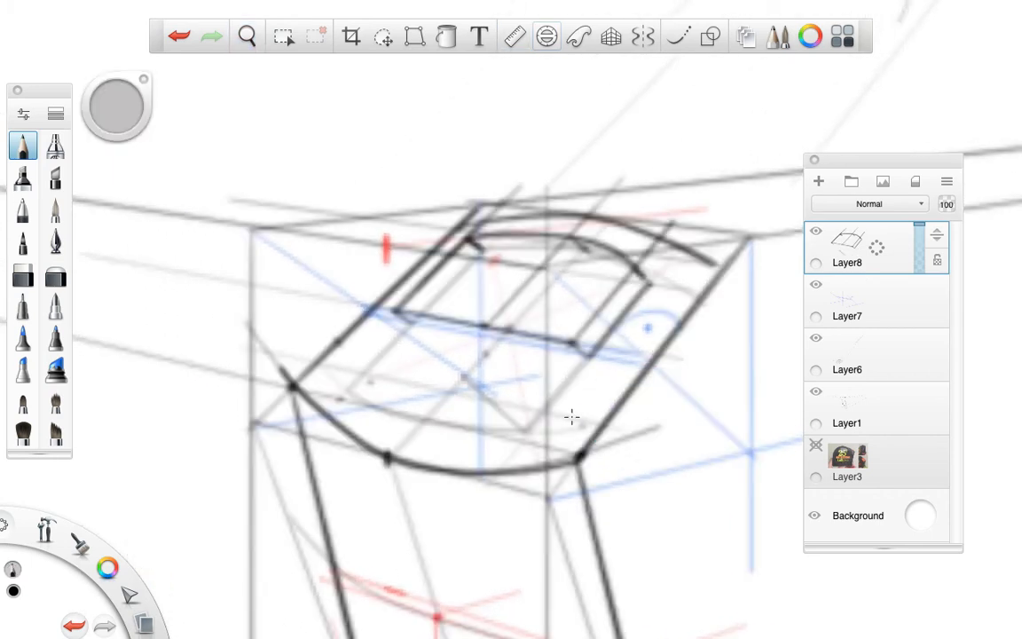
left_click(515, 35)
left_click_drag(326, 450, 339, 353)
left_click_drag(456, 456, 484, 429)
left_click_drag(359, 340, 350, 432)
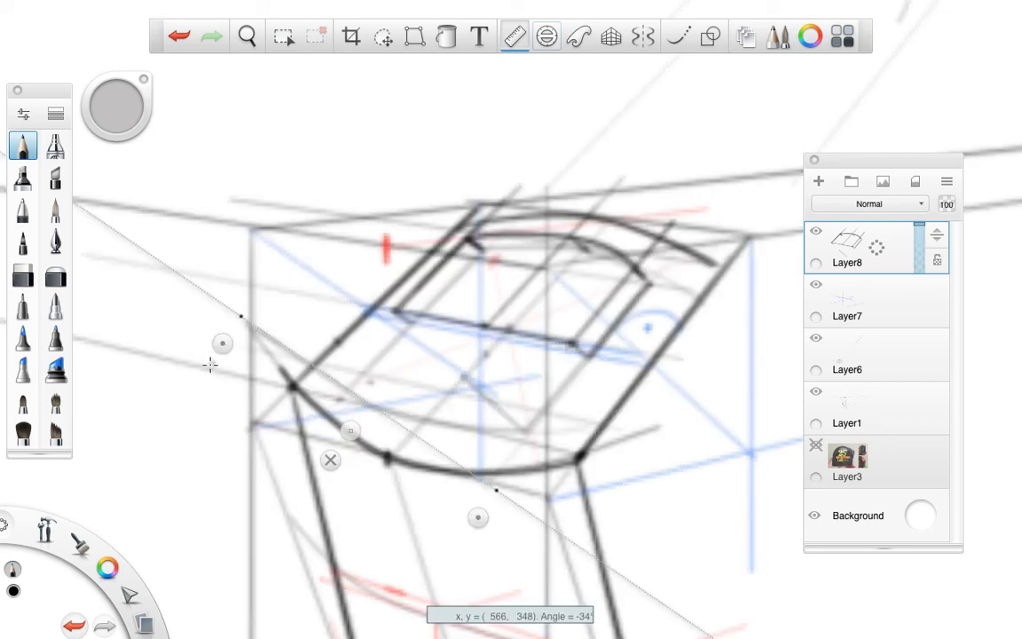
left_click(330, 460)
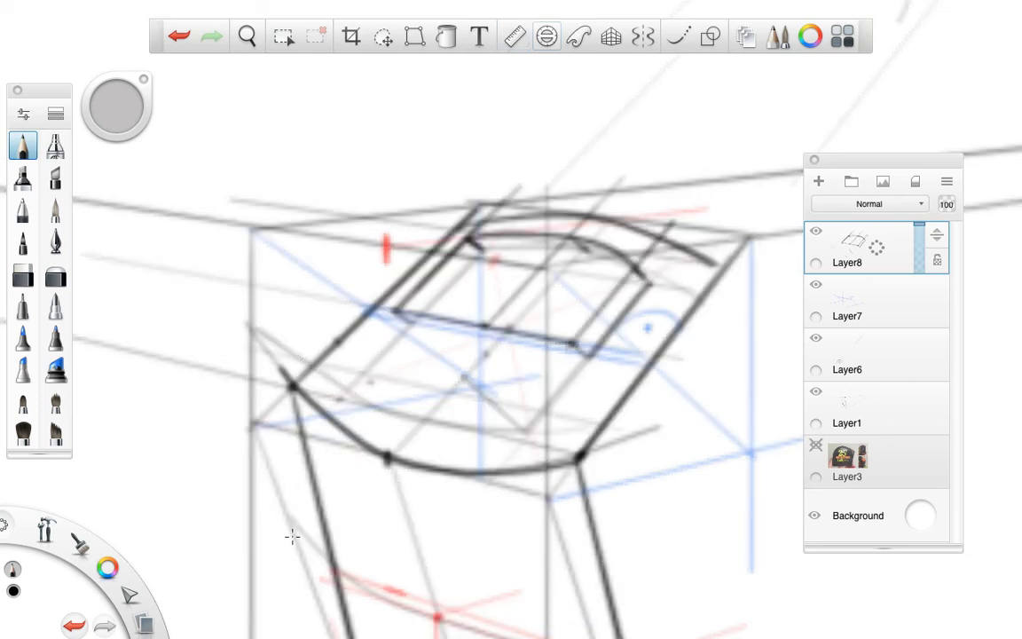
Step: With Layer1 hidden, draw the block's lower cross edge between the two depth lines and join its ends to the black cross line
left_click(815, 391)
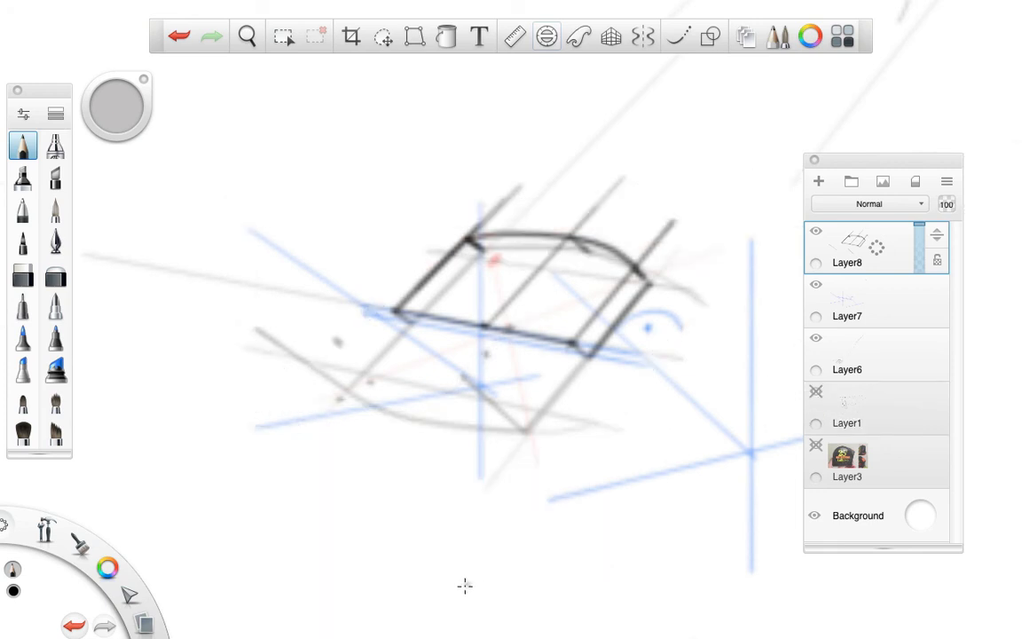
left_click(611, 39)
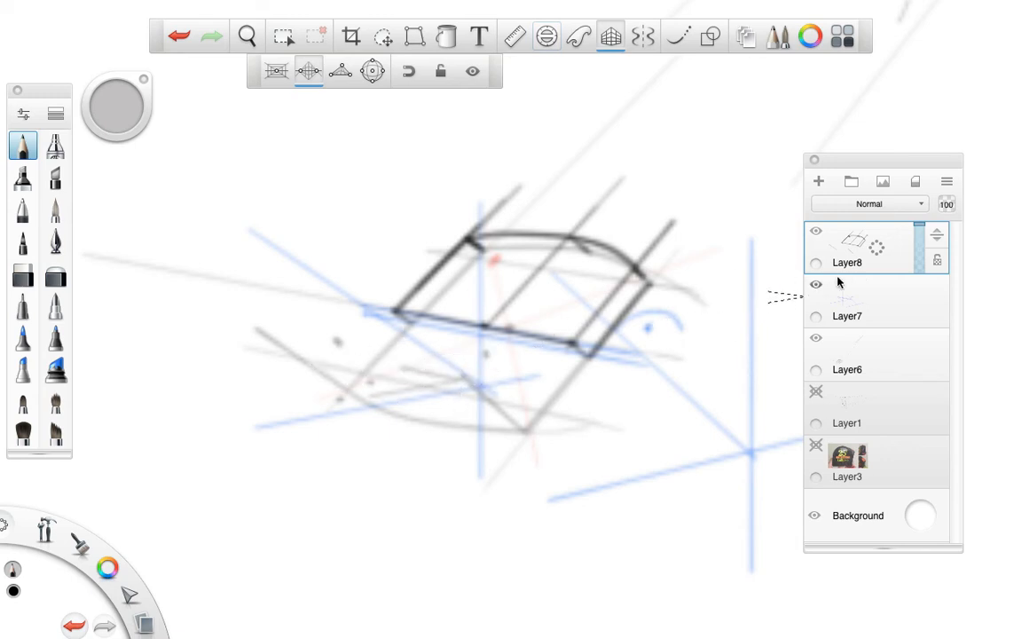
key("ctrl+z")
left_click_drag(461, 379, 305, 349)
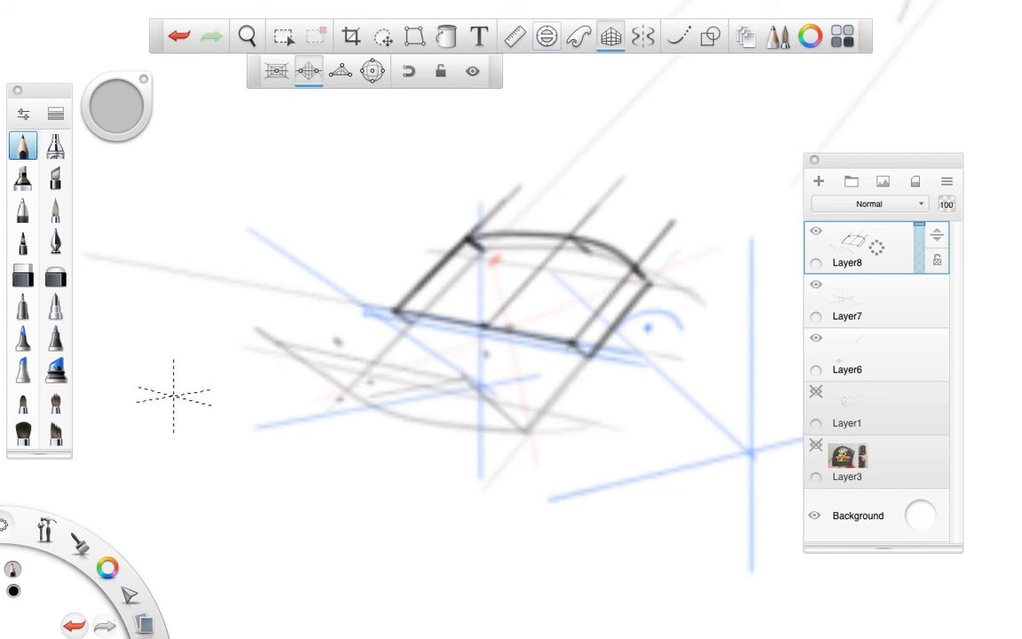
left_click(610, 37)
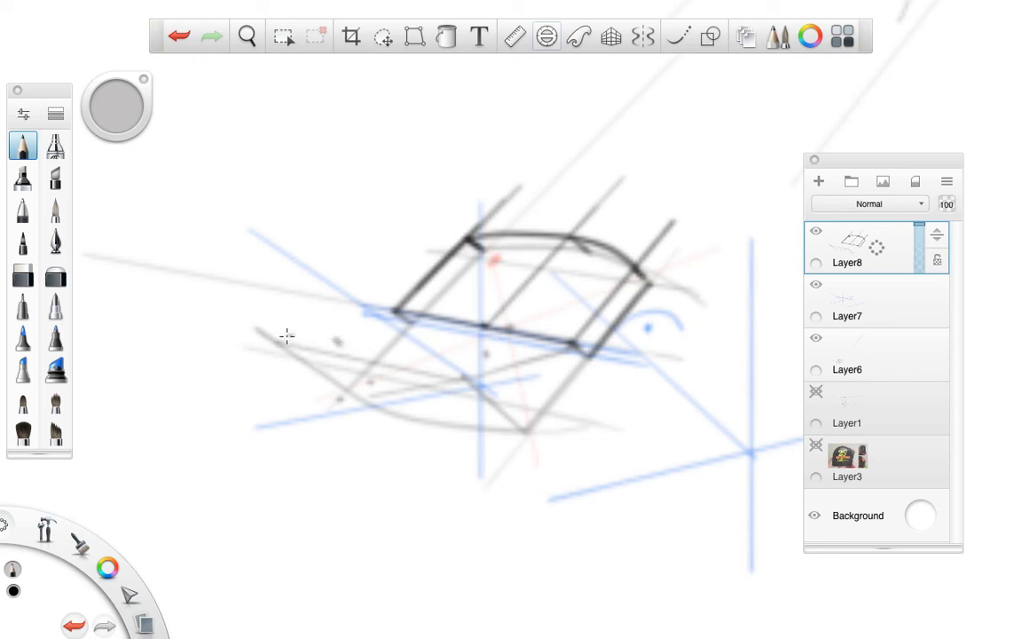
left_click_drag(281, 344, 396, 309)
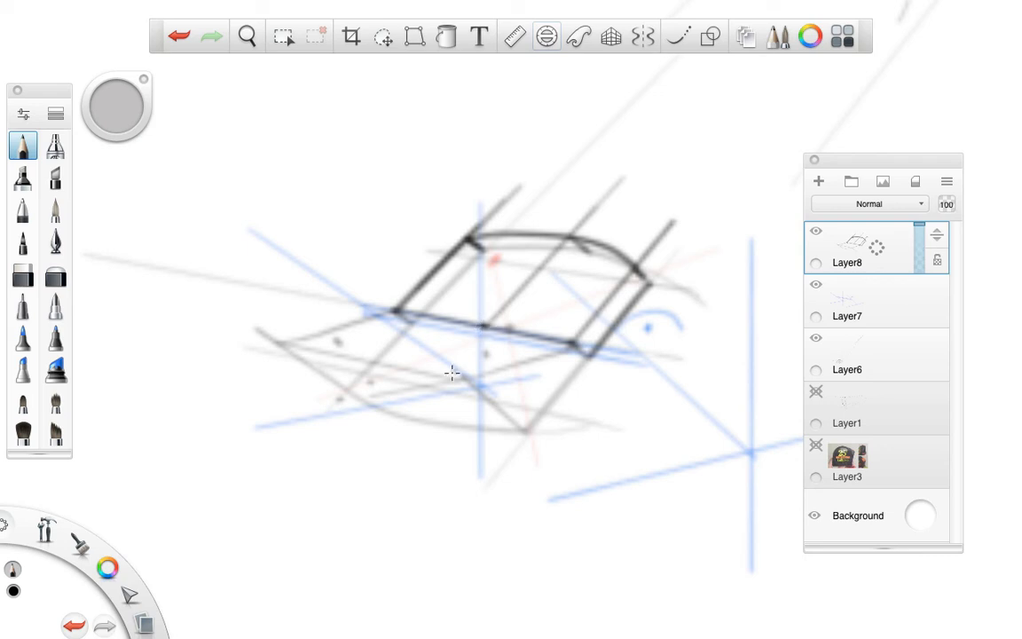
Step: Rule a line at about 17° from the midpoint of the block's black cross line down toward its near lower edge, and put the ruler away
left_click(515, 37)
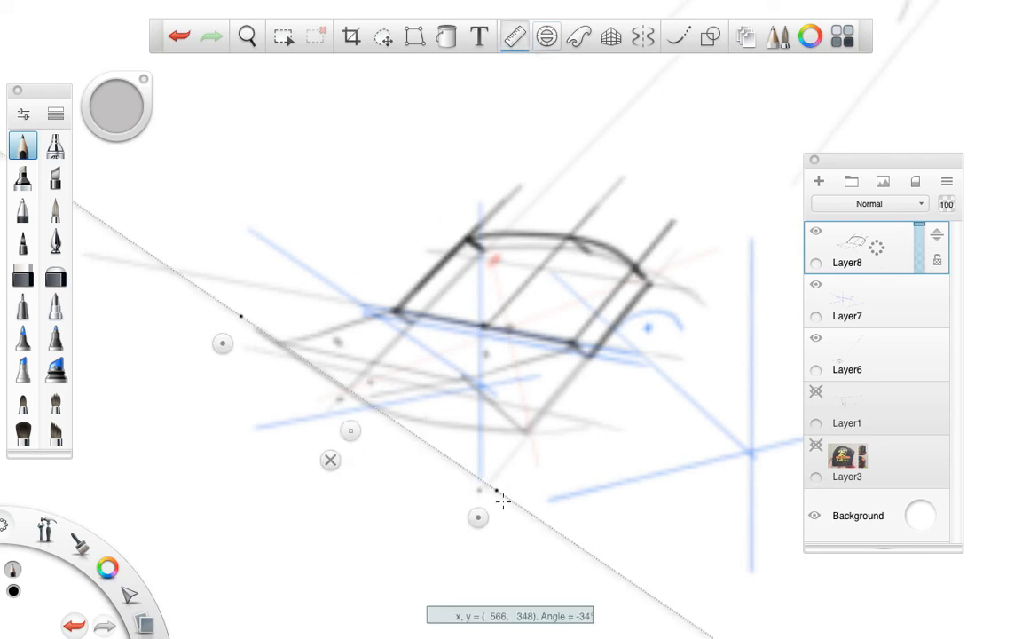
left_click_drag(502, 502, 561, 372)
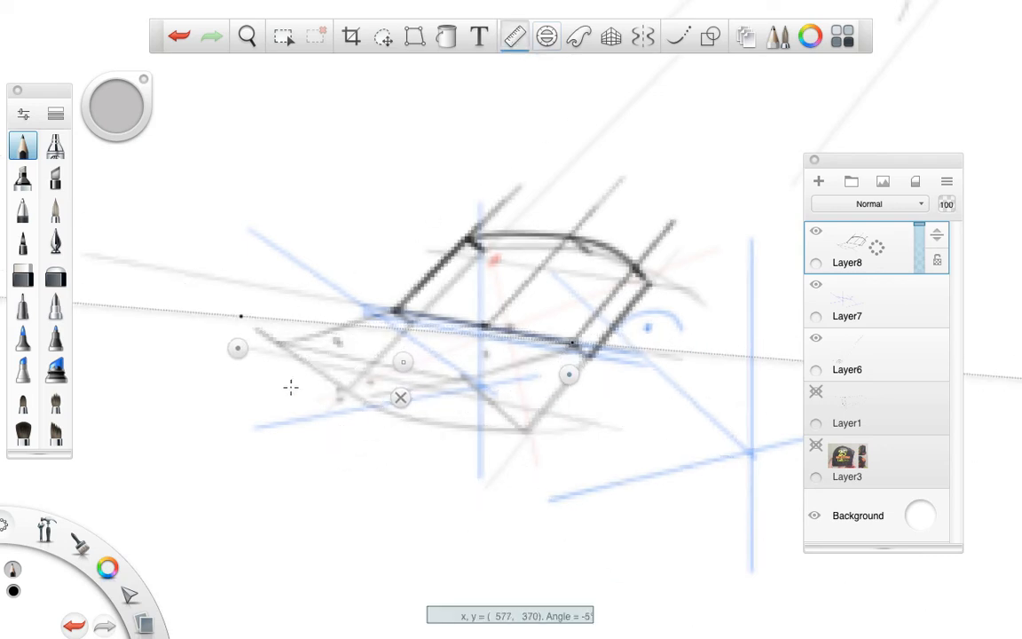
left_click_drag(238, 348, 268, 374)
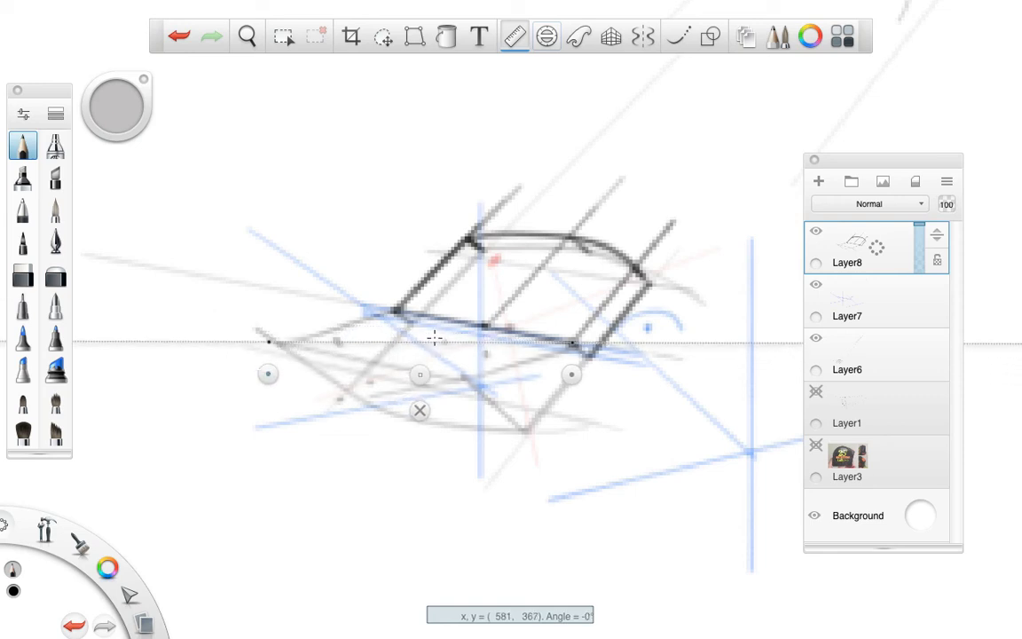
left_click_drag(379, 345, 443, 346)
left_click_drag(269, 373, 398, 341)
left_click_drag(566, 375, 456, 406)
mouse_move(430, 342)
left_mouse_down()
mouse_move(476, 371)
mouse_move(459, 353)
left_mouse_up()
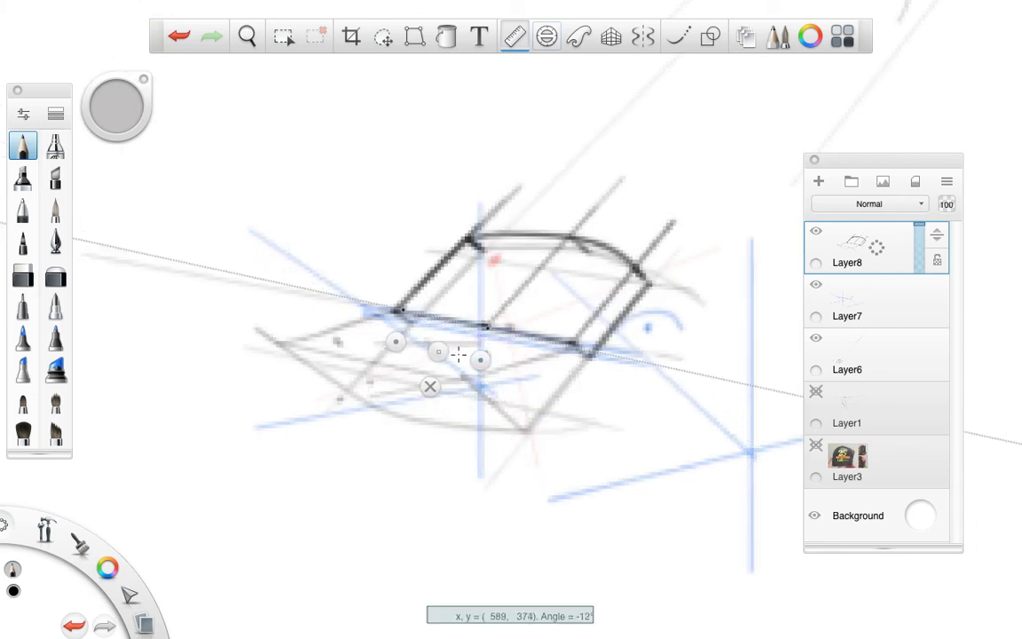
left_click_drag(388, 347, 346, 396)
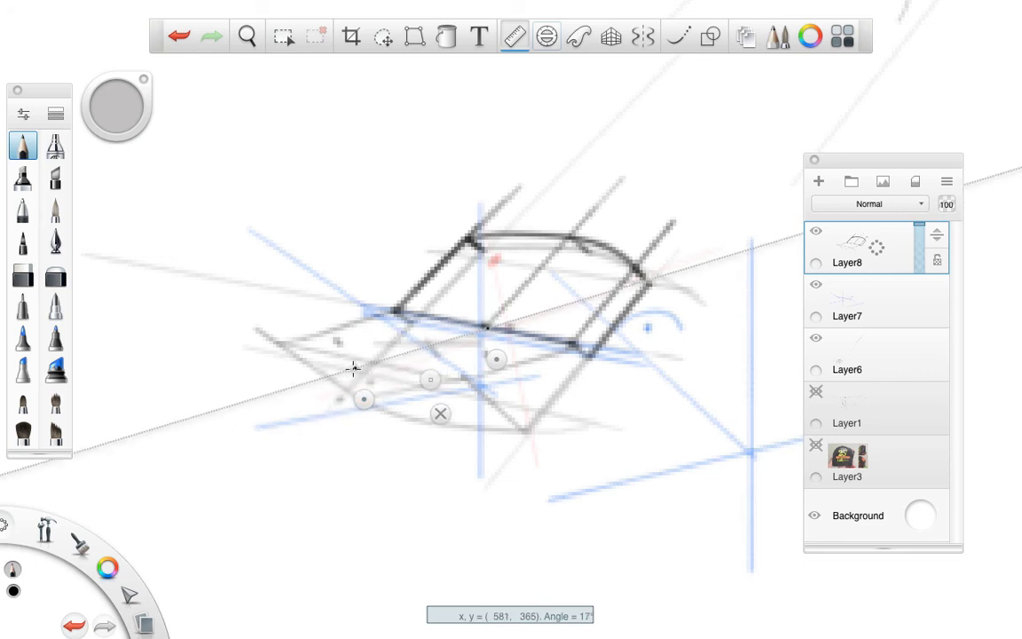
left_click_drag(353, 369, 505, 321)
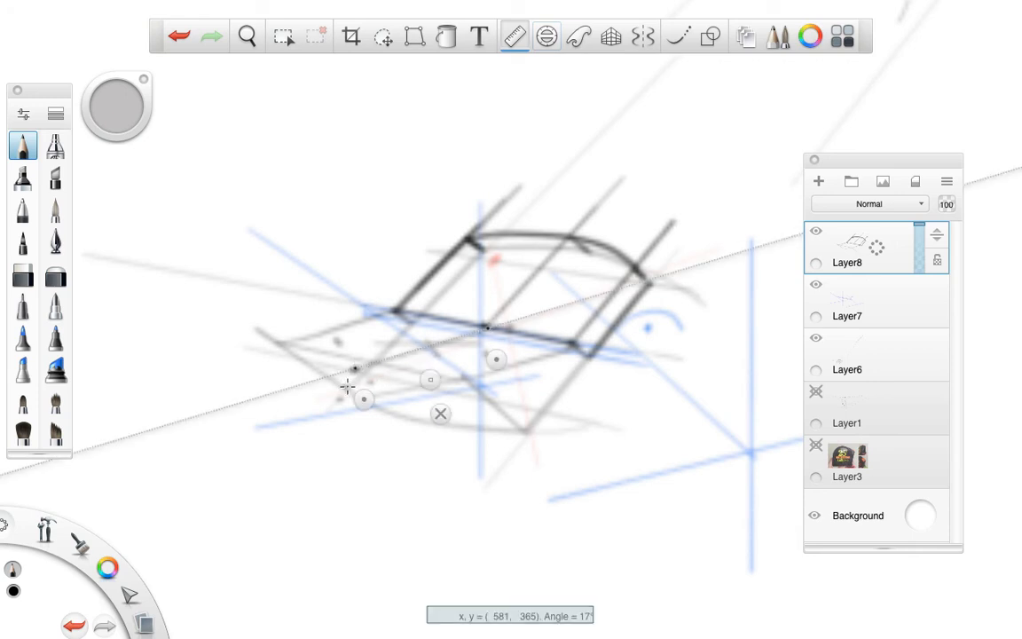
left_click_drag(357, 367, 506, 322)
left_click(441, 413)
Step: Draw a smooth steady-stroke curve from the near end corner through the ruled line's lower end to the cross line's far end
left_click(678, 35)
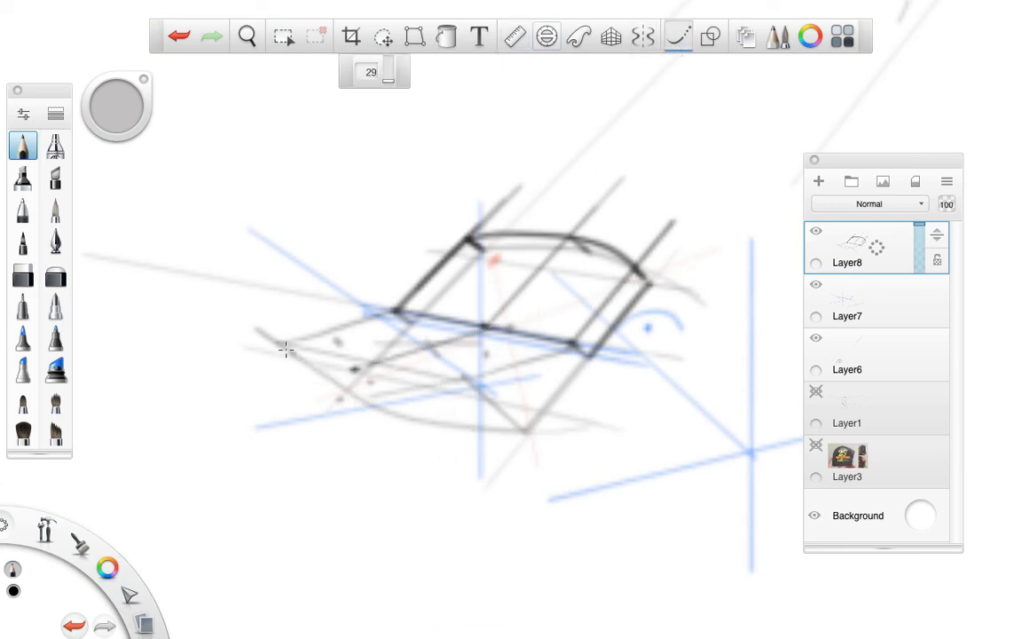
mouse_move(279, 344)
left_mouse_down()
mouse_move(354, 373)
mouse_move(448, 382)
left_mouse_up()
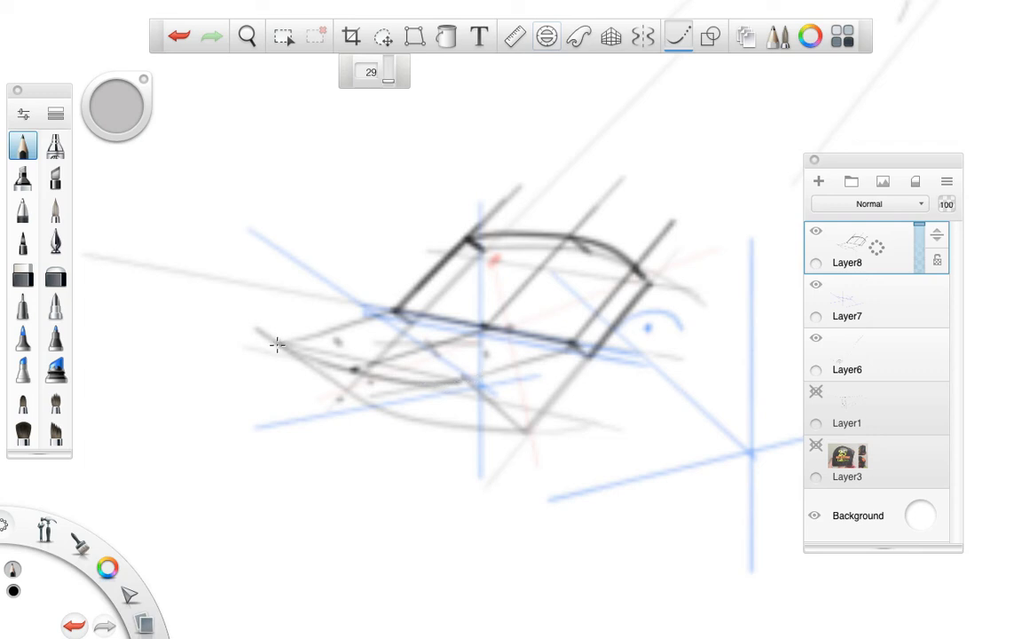
mouse_move(277, 345)
left_mouse_down()
mouse_move(384, 382)
mouse_move(488, 381)
left_mouse_up()
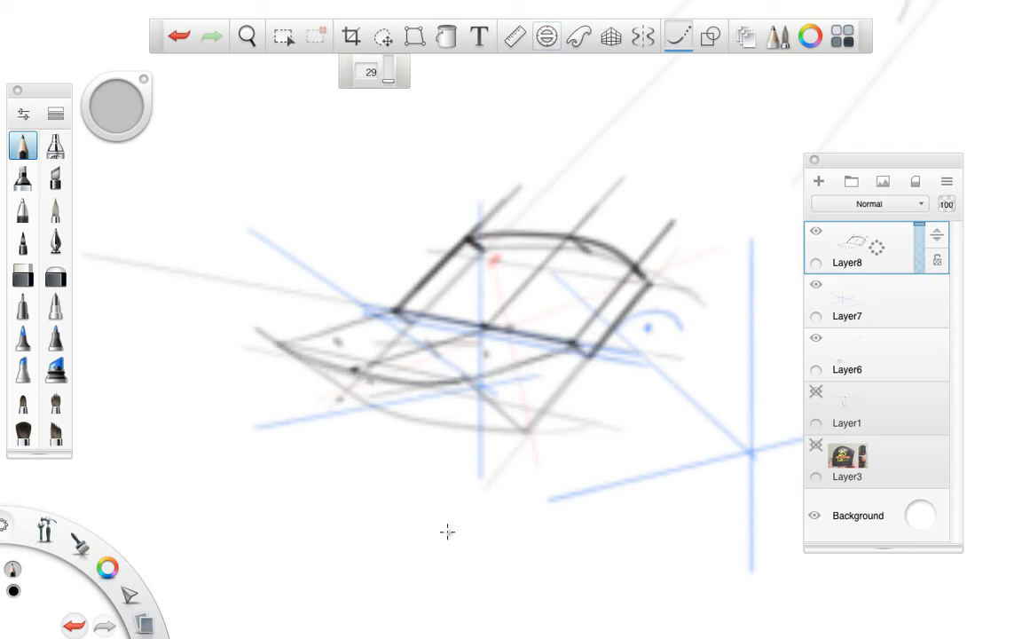
Step: Rule a depth line at about -39° from the new curve's ruled midpoint down to the inset's lower curved edge, and put the ruler away
left_click(514, 36)
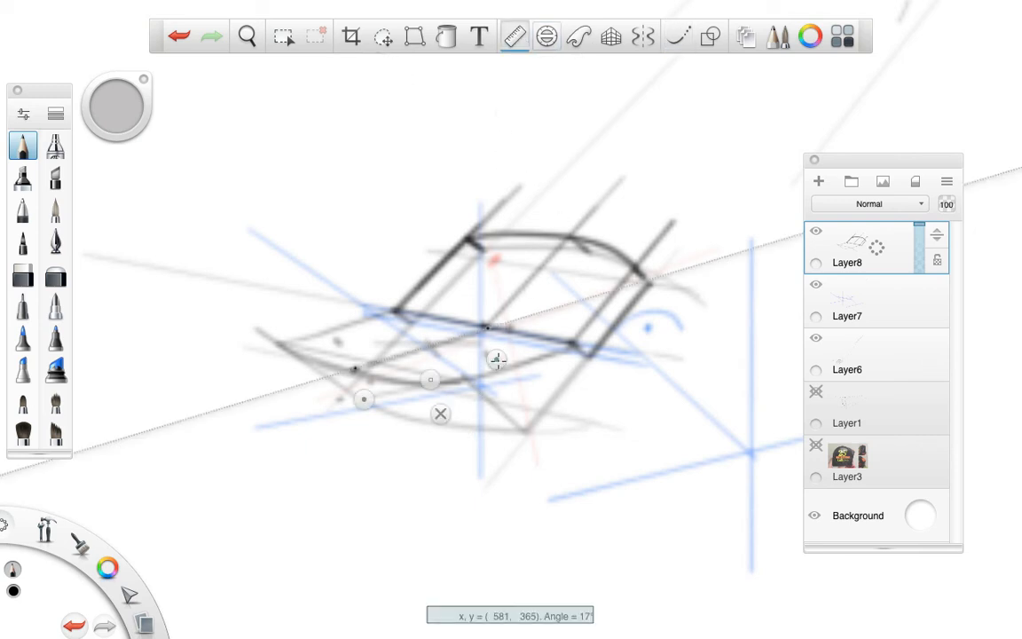
left_click_drag(497, 361, 545, 276)
left_click_drag(359, 396, 411, 420)
left_click_drag(493, 339, 525, 364)
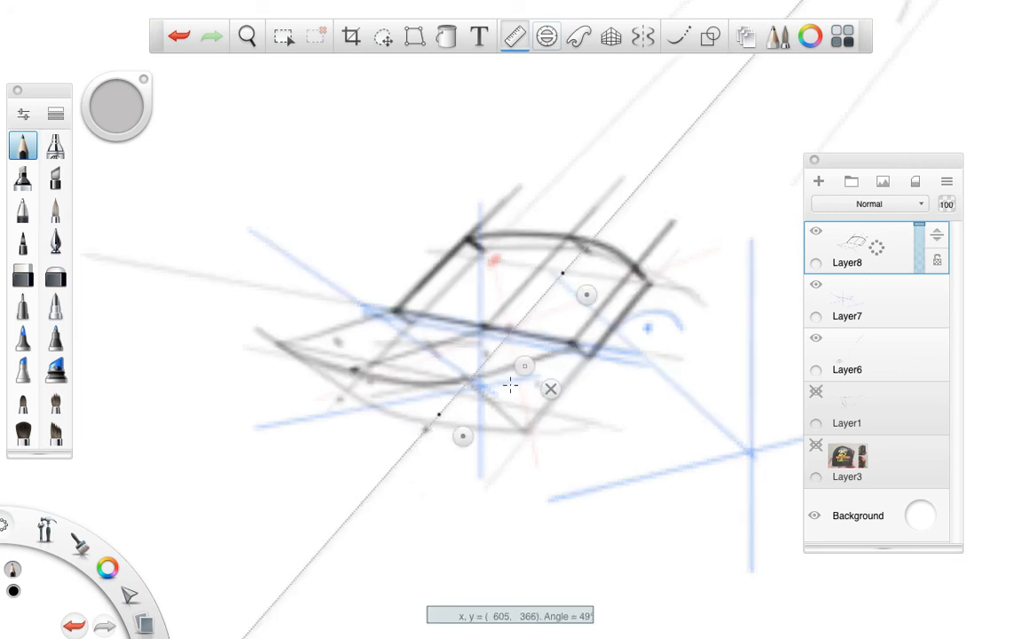
left_click_drag(463, 437, 454, 447)
left_click_drag(586, 295, 362, 378)
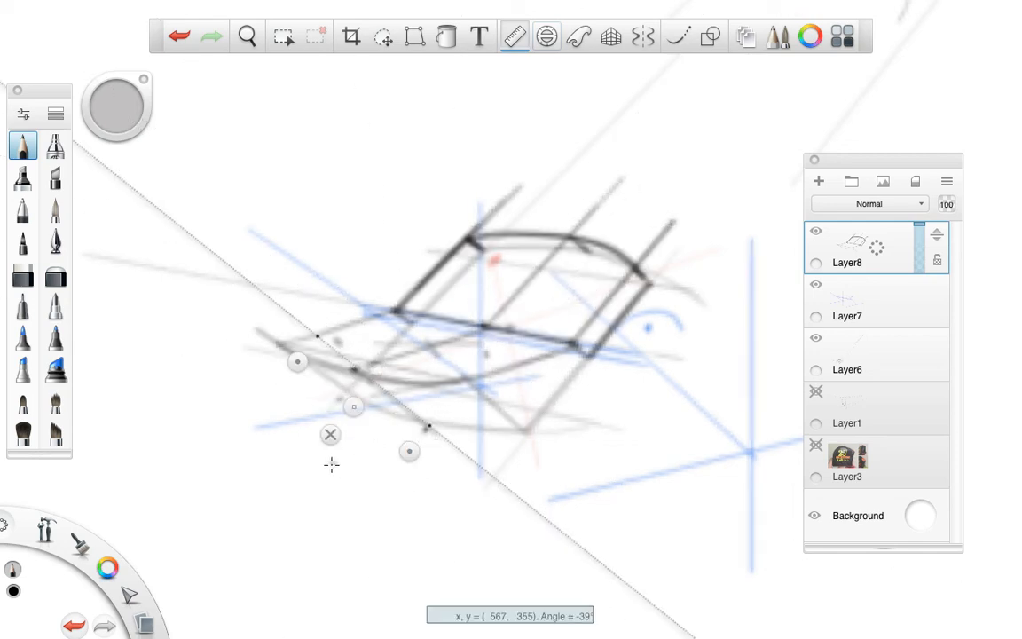
left_click(330, 434)
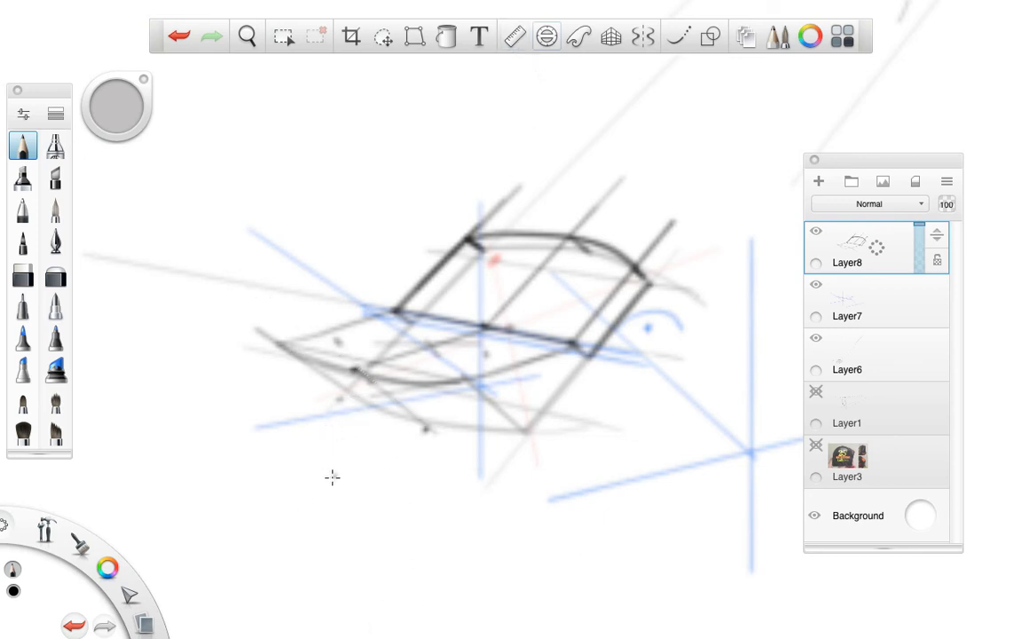
Step: Darken the block's lower section: the near corner's two straight edges, the far side edge and the curved bottom edge with steady stroke
left_click_drag(286, 348, 346, 395)
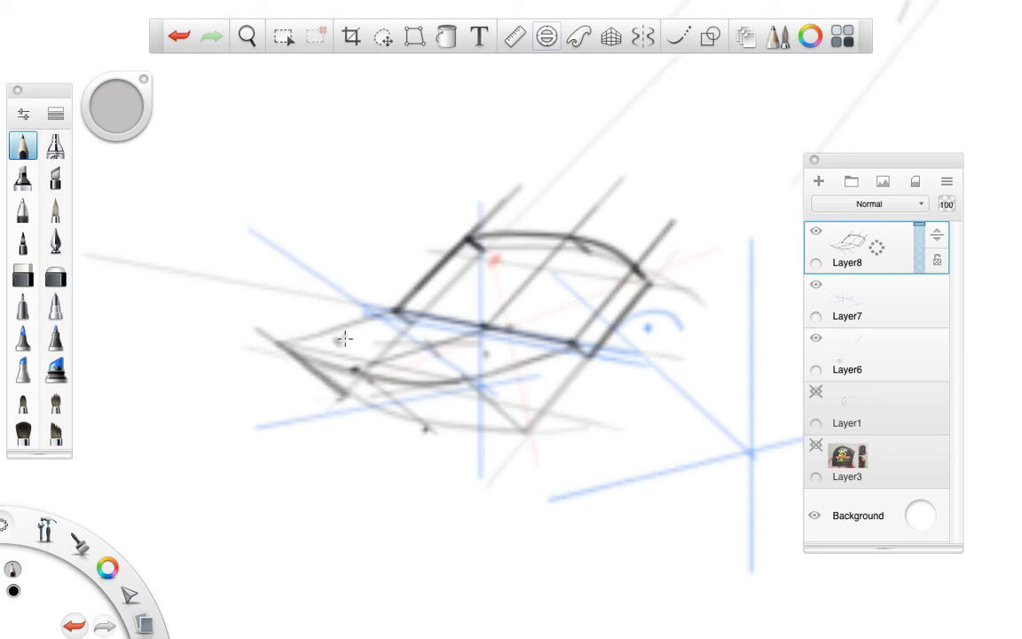
left_click_drag(278, 343, 417, 307)
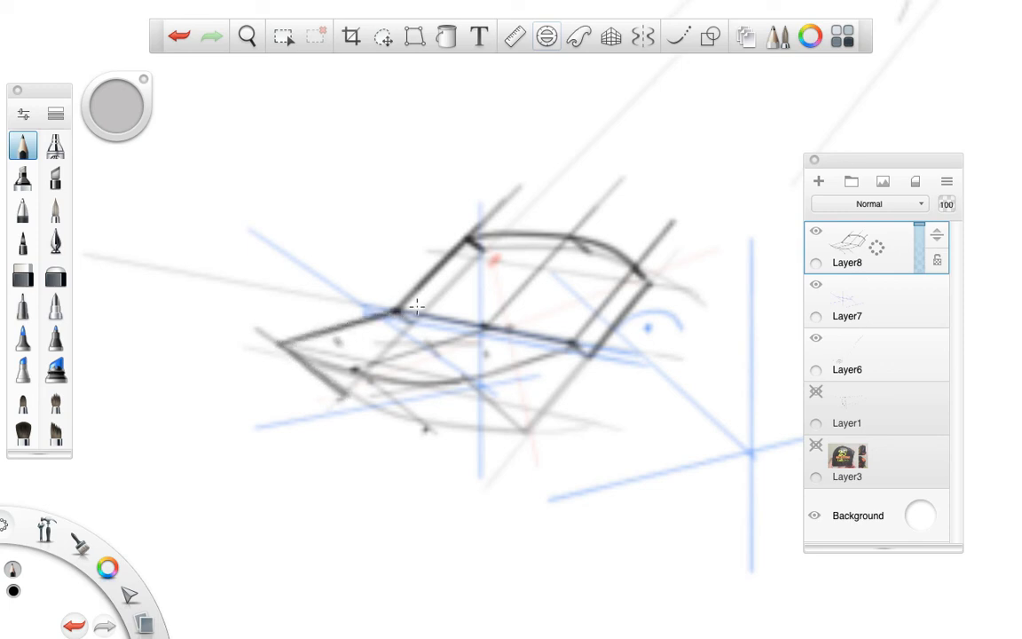
left_click_drag(588, 350, 524, 426)
left_click(679, 43)
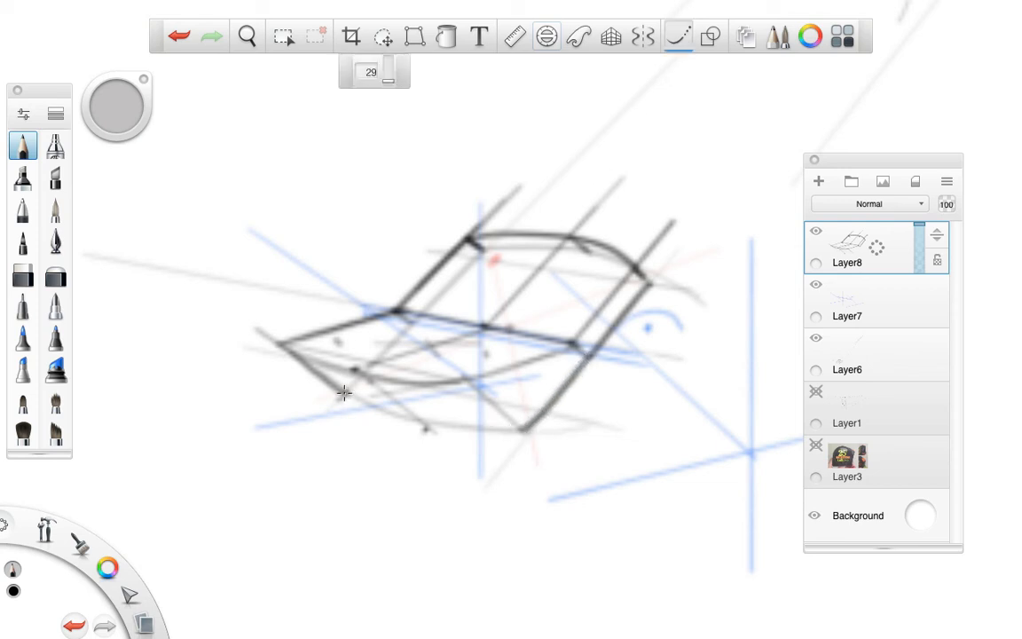
mouse_move(344, 392)
left_mouse_down()
mouse_move(419, 422)
mouse_move(541, 425)
left_mouse_up()
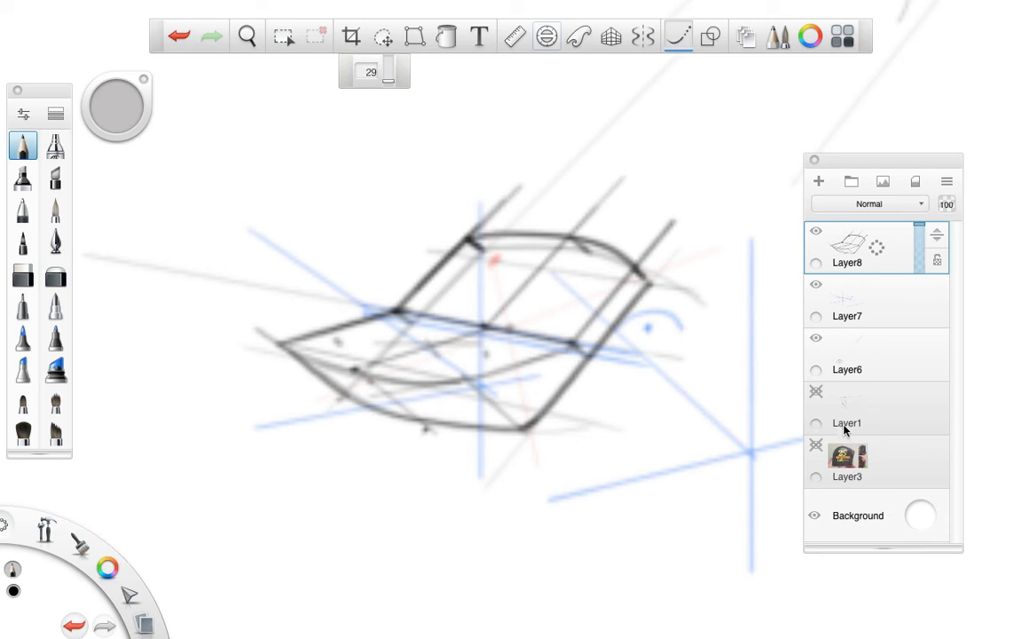
Step: Show Layer1 again and compare the whole sketch with the Layer3 reference photos, leaving the photos hidden
left_click(814, 391)
key("space")
left_click_drag(698, 348, 226, 479)
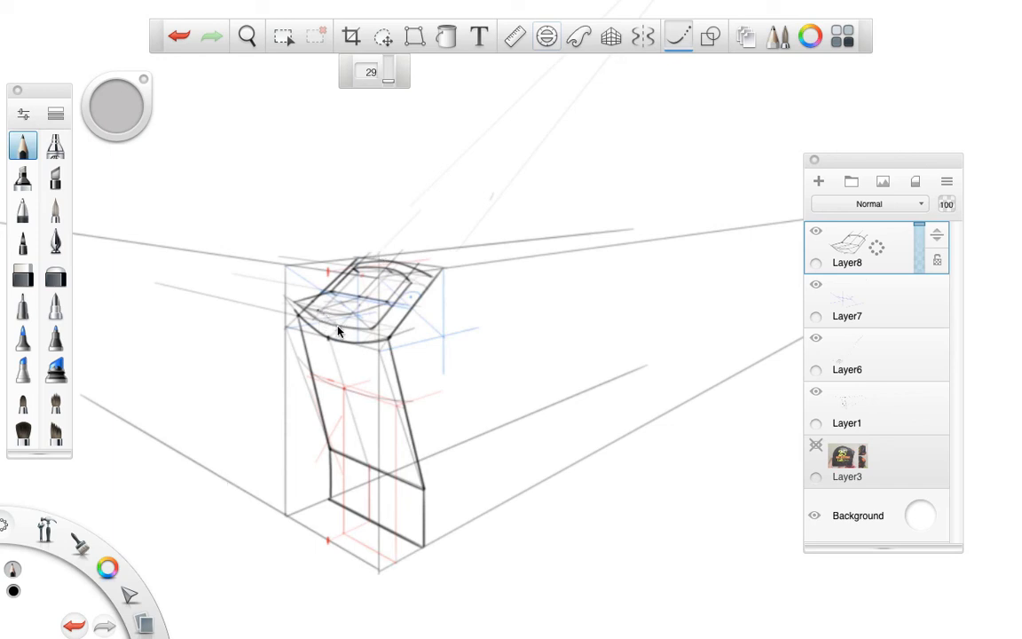
left_click(815, 444)
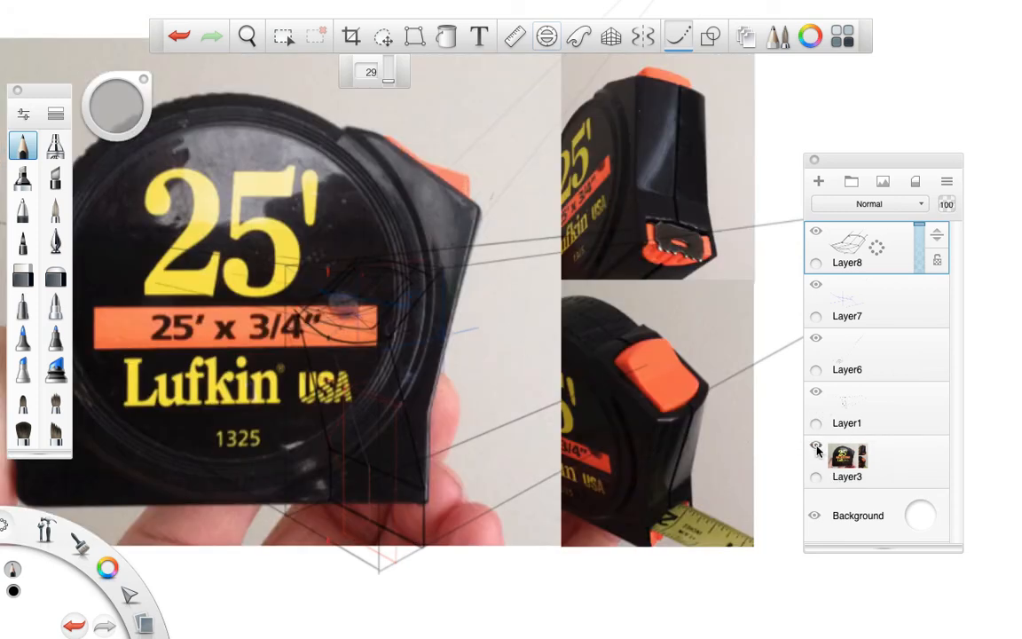
left_click(815, 445)
Step: Sketch three short curved red profile lines down the wedge's front face, at its near end, middle and far end
key("space")
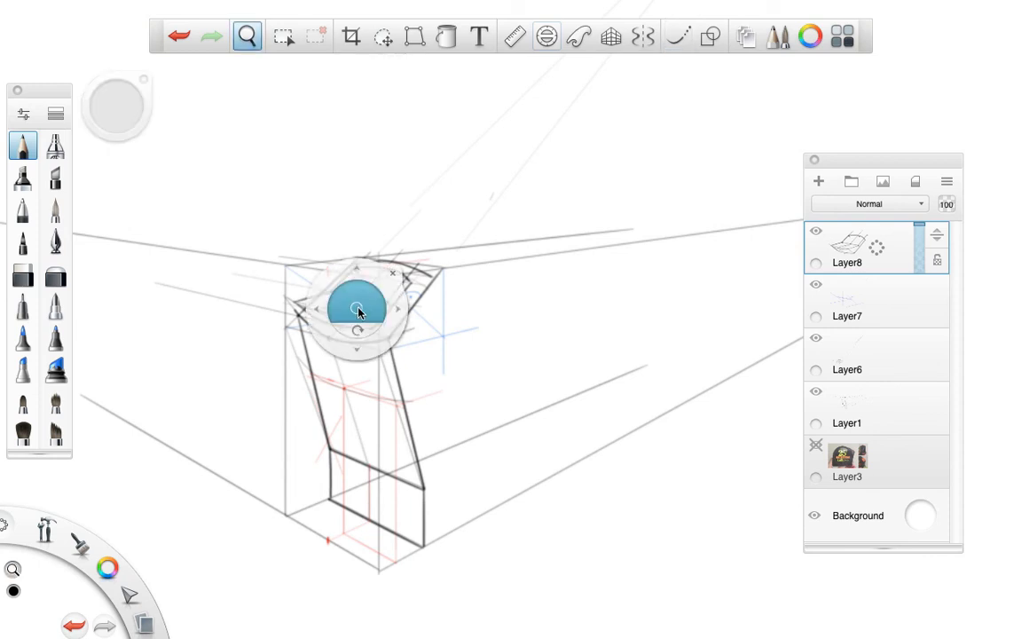
mouse_move(358, 309)
left_mouse_down()
mouse_move(496, 251)
mouse_move(577, 326)
left_mouse_up()
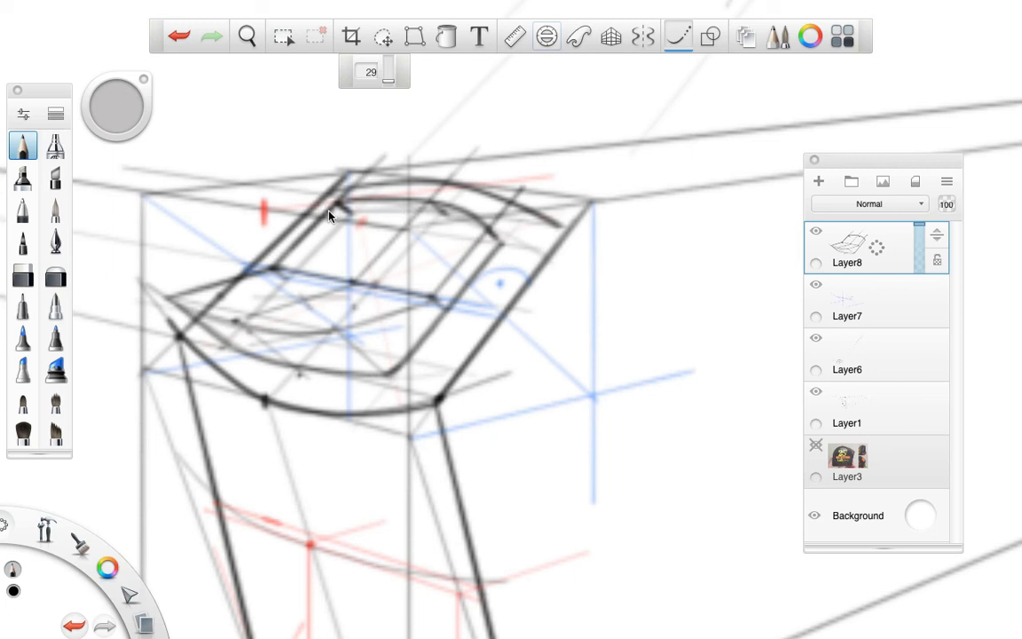
left_click_drag(110, 572, 87, 542)
left_click_drag(356, 326, 379, 365)
key("super+z")
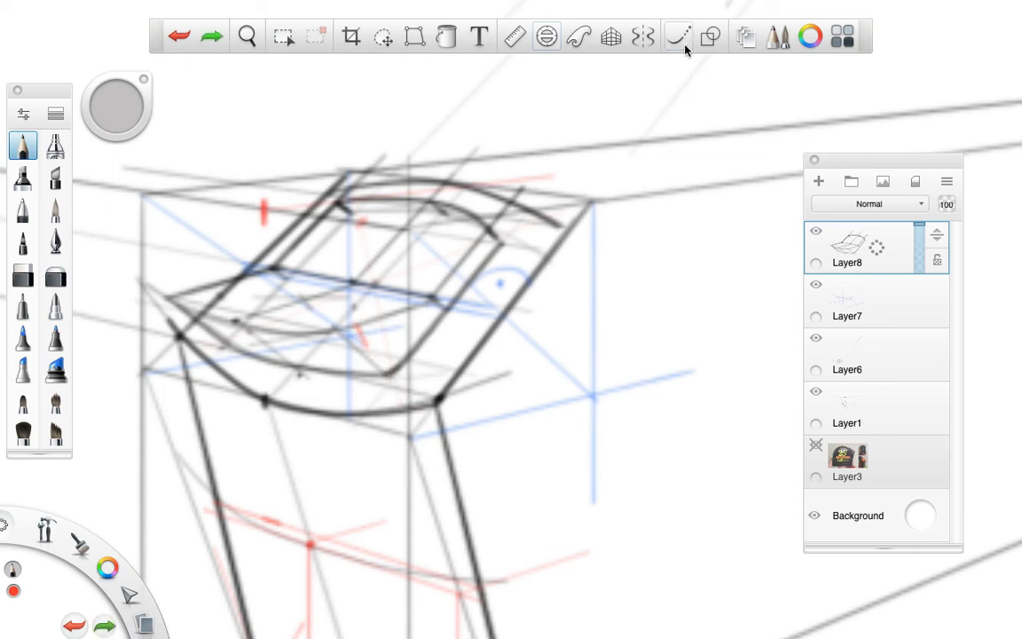
left_click_drag(358, 327, 384, 371)
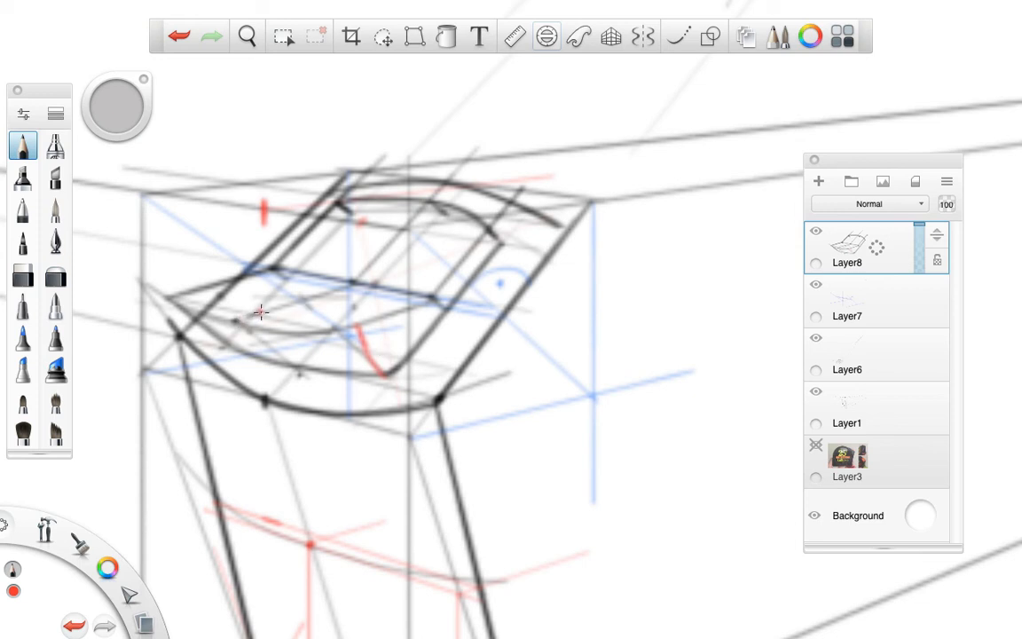
left_click_drag(258, 312, 283, 364)
key("ctrl+z")
key("ctrl+shift+z")
left_click(187, 292)
left_click_drag(187, 291, 227, 352)
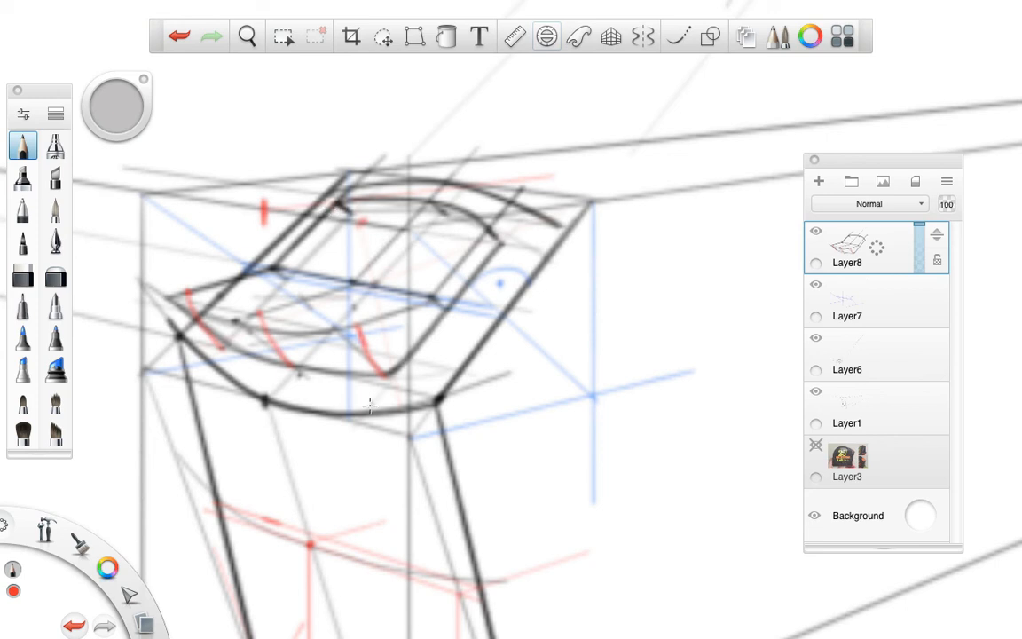
Step: With steady stroke, join the red profile lines by upper and lower curves, redraw the near corner in red, and undo the stray middle stroke
left_click(681, 38)
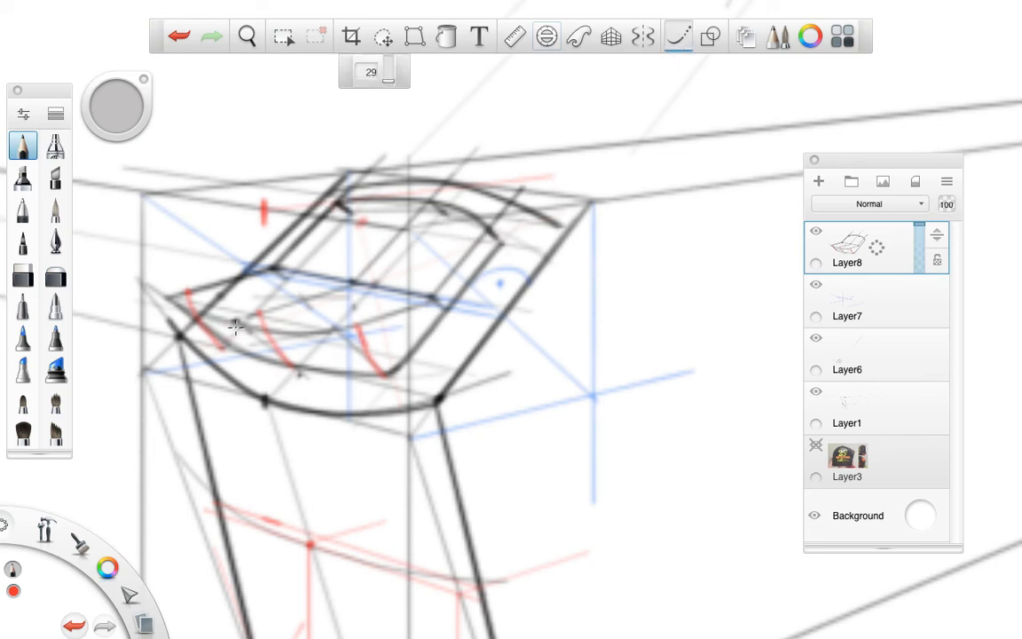
mouse_move(183, 289)
left_mouse_down()
mouse_move(308, 329)
mouse_move(376, 324)
mouse_move(425, 303)
left_mouse_up()
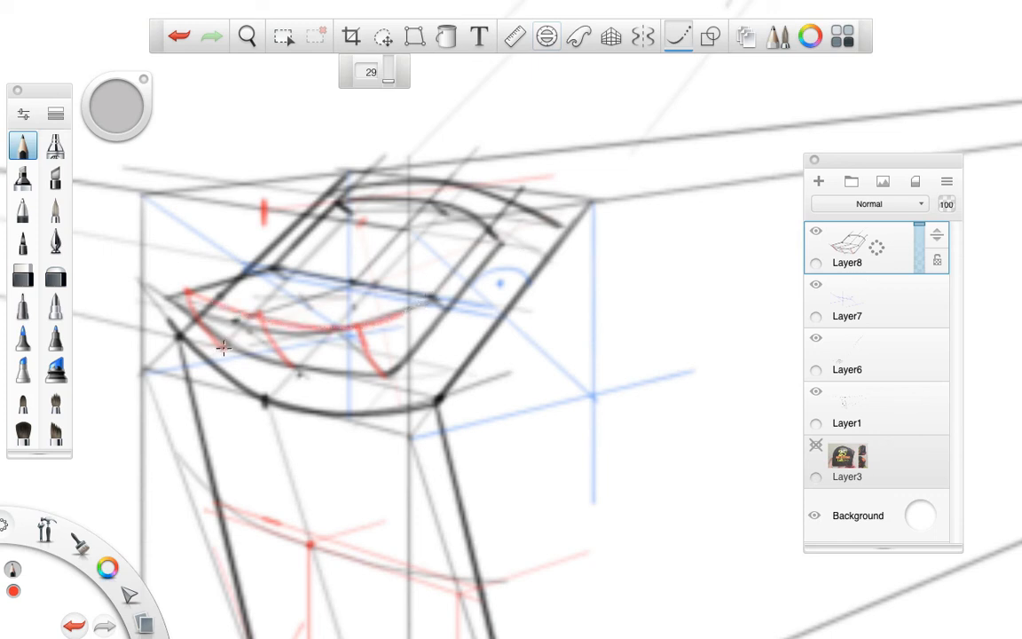
mouse_move(227, 351)
left_mouse_down()
mouse_move(358, 372)
mouse_move(404, 365)
left_mouse_up()
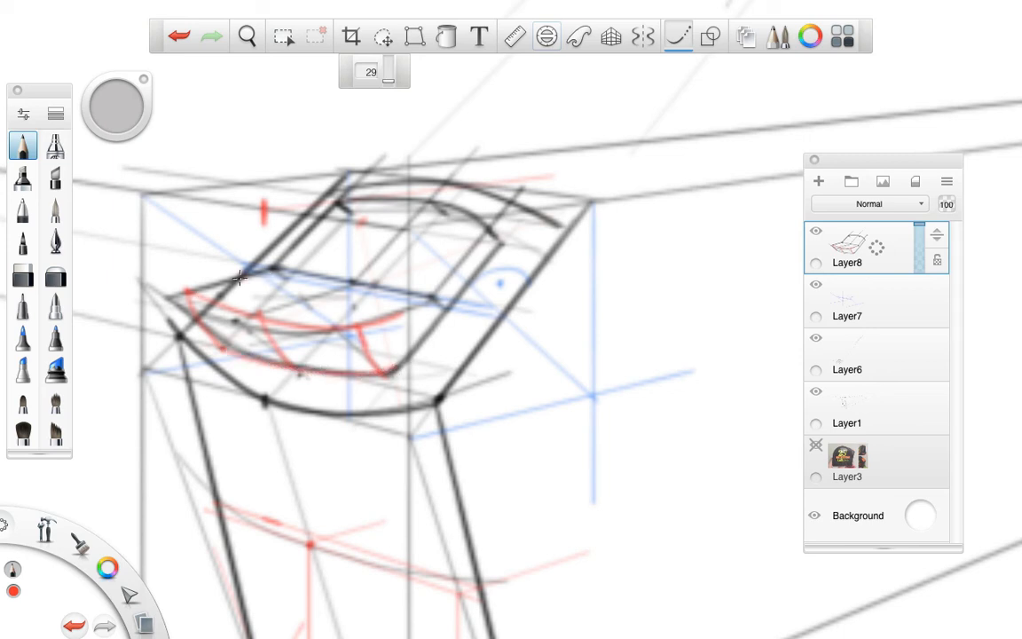
mouse_move(237, 279)
left_mouse_down()
mouse_move(184, 290)
mouse_move(197, 333)
mouse_move(223, 353)
left_mouse_up()
mouse_move(275, 308)
left_mouse_down()
mouse_move(275, 335)
mouse_move(314, 414)
left_mouse_up()
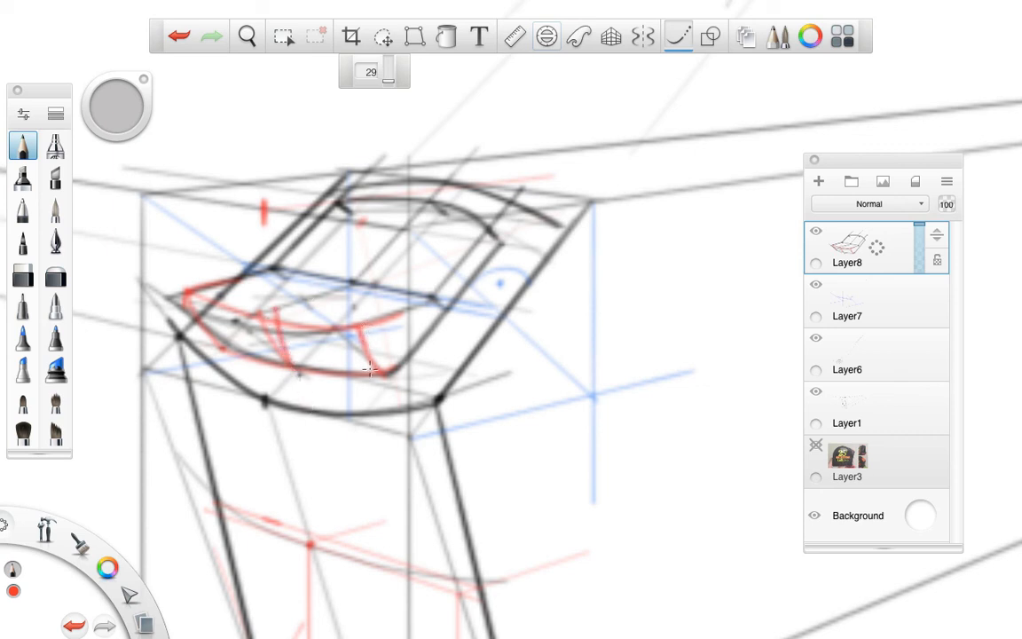
key("ctrl+z")
Step: Hide the guide layers Layer6 and Layer7, and make the visible Layer1 the active layer
key("space")
left_click_drag(596, 297, 525, 399)
mouse_move(575, 434)
left_mouse_down()
mouse_move(318, 379)
mouse_move(474, 371)
left_mouse_up()
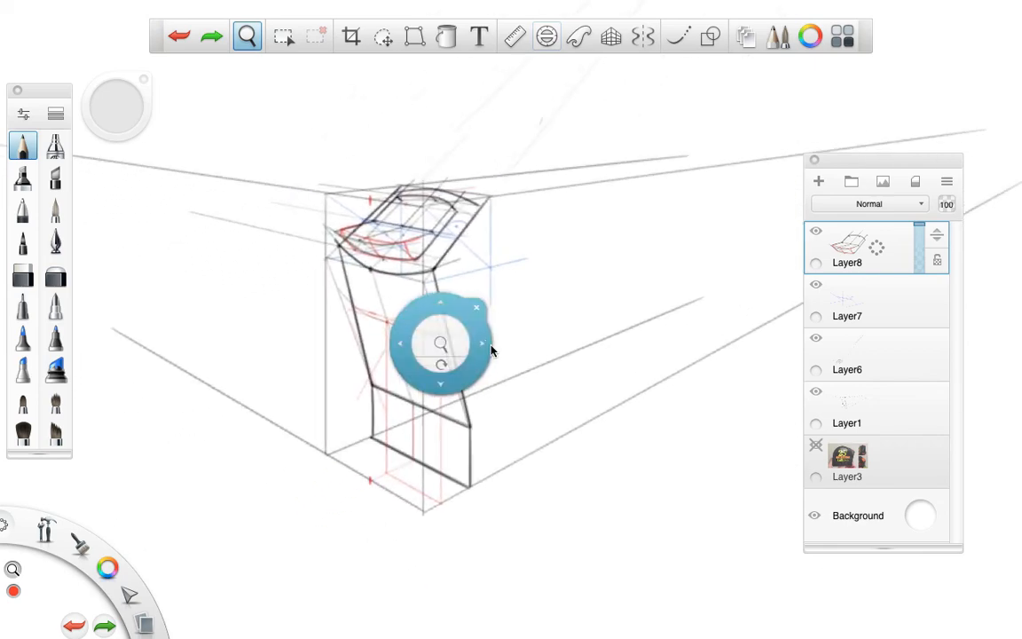
left_click_drag(446, 332, 523, 336)
mouse_move(543, 388)
left_mouse_down()
mouse_move(555, 424)
mouse_move(581, 416)
left_mouse_up()
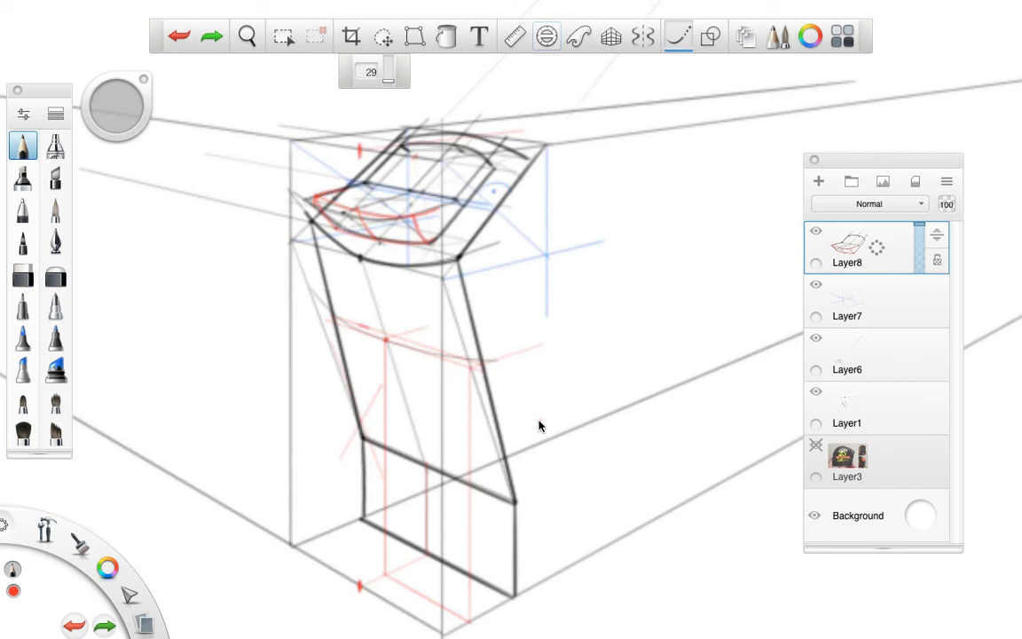
left_click_drag(540, 419, 547, 399)
left_click(817, 338)
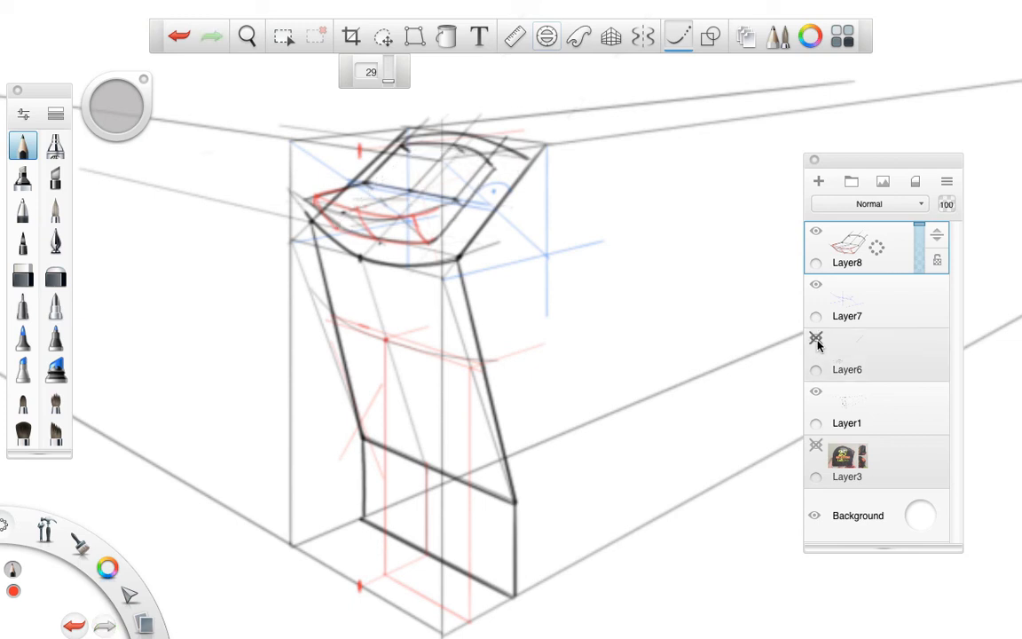
left_click(816, 285)
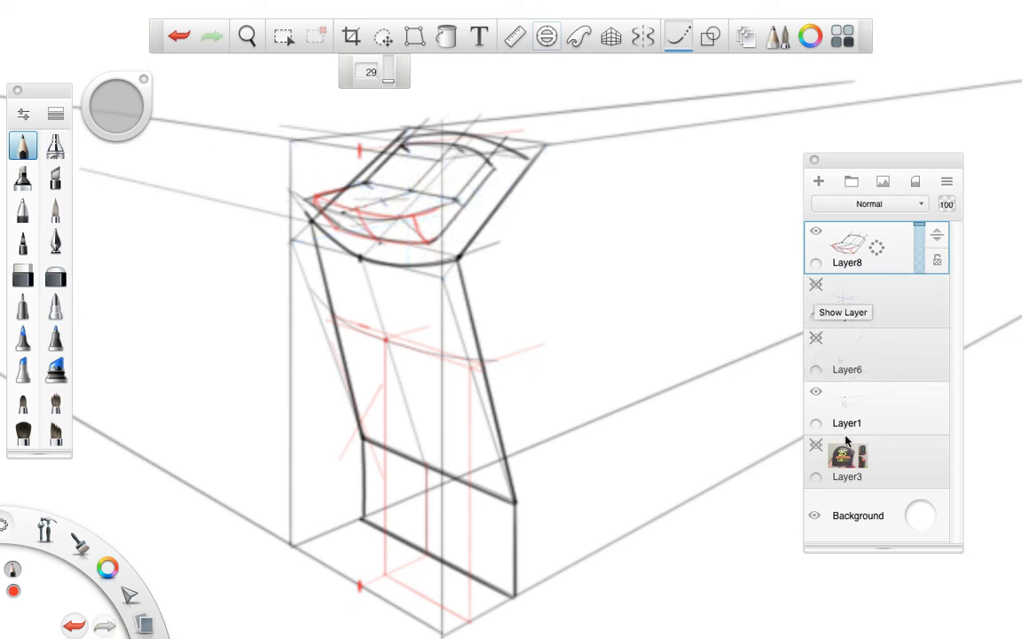
left_click(815, 393)
left_click(815, 392)
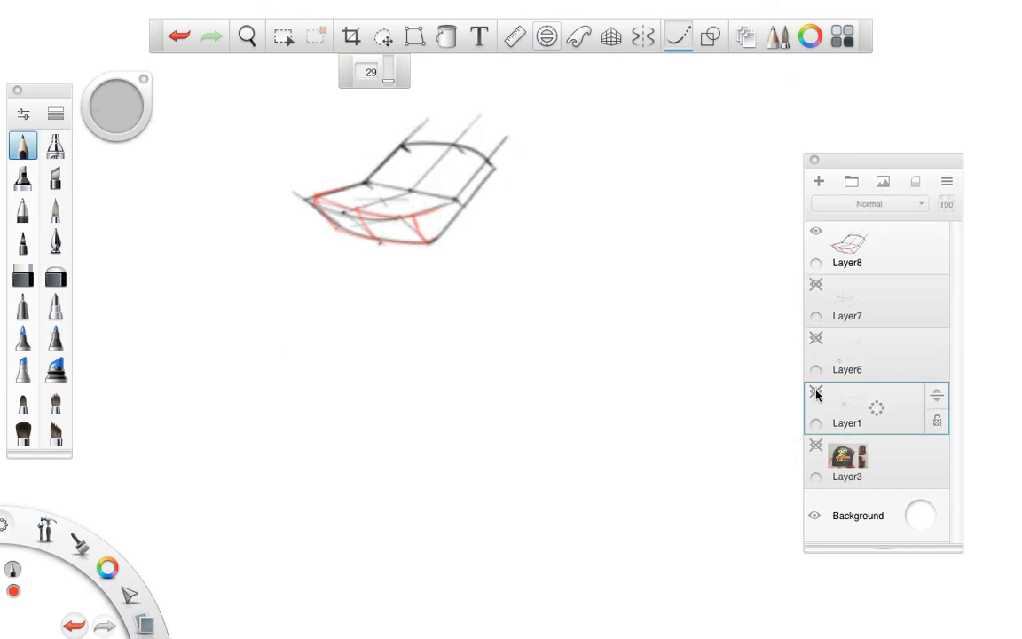
left_click(815, 392)
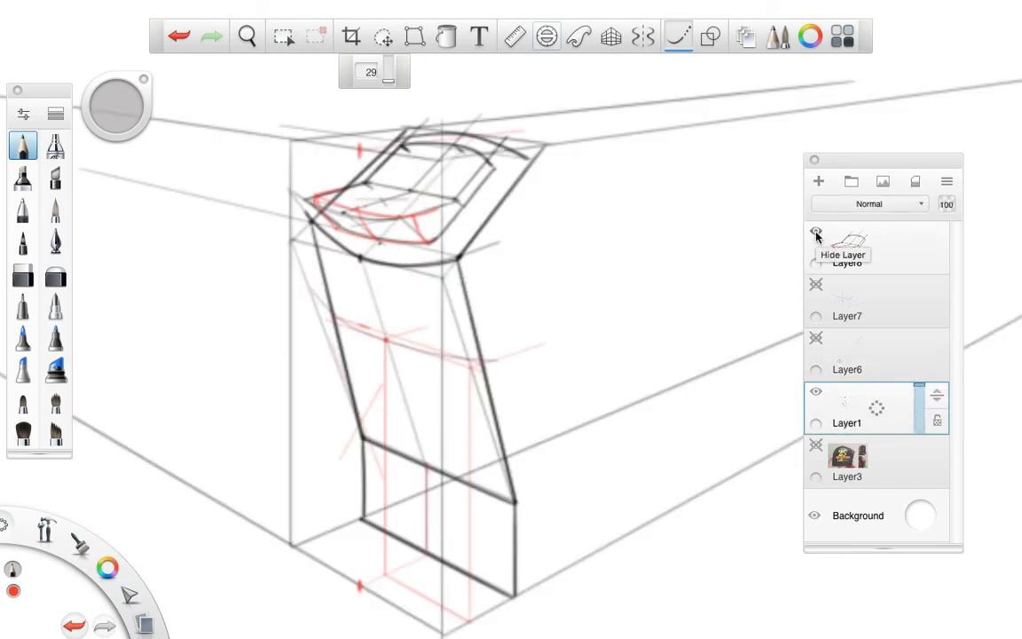
scroll(575, 297, "down", 2)
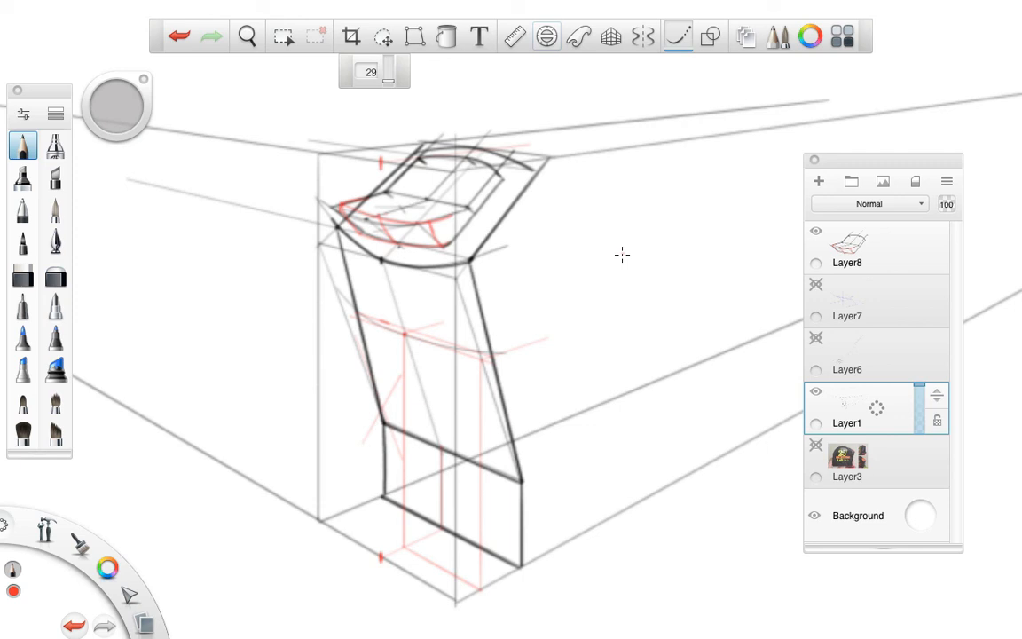
Step: Hide Layer8 and show the guide layer Layer6, keeping Layer7 hidden, around the tape measure's slanted face
left_click(817, 231)
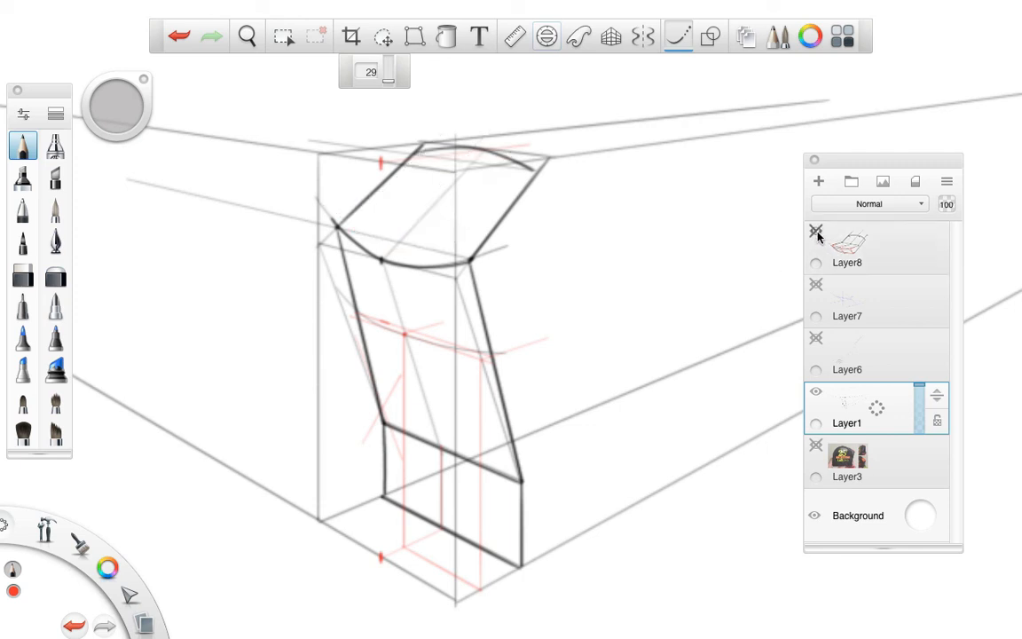
left_click(816, 287)
left_click(817, 286)
left_click(815, 340)
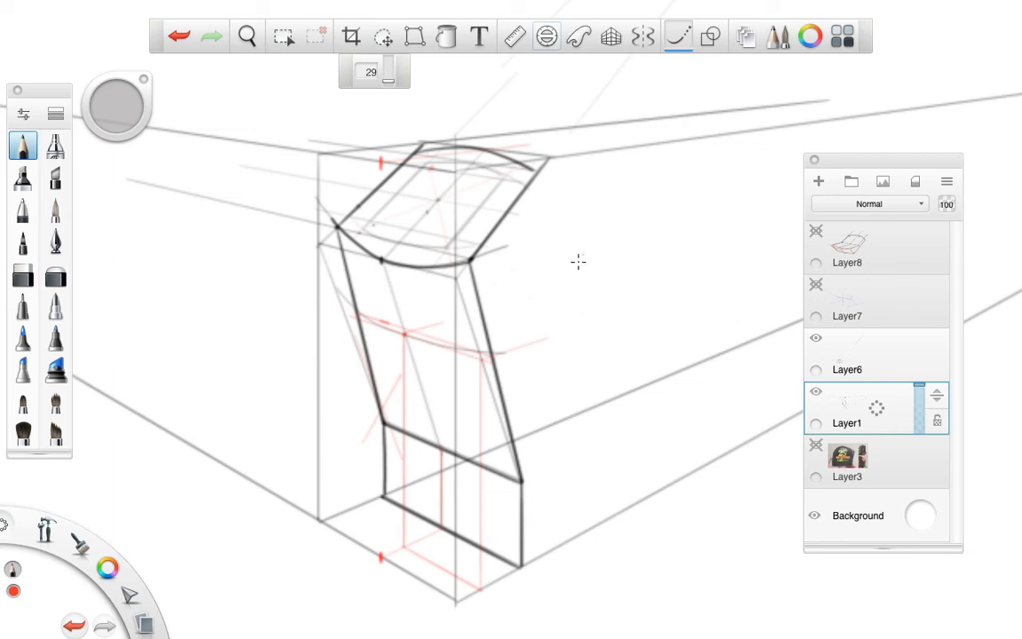
key("space")
left_click_drag(583, 266, 660, 250)
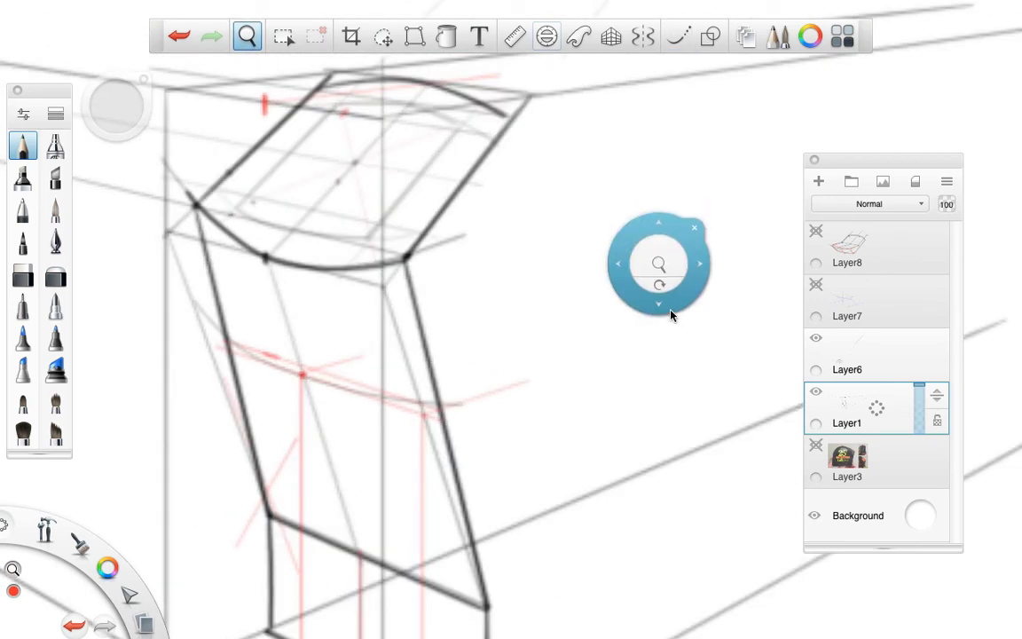
left_click_drag(671, 315, 597, 432)
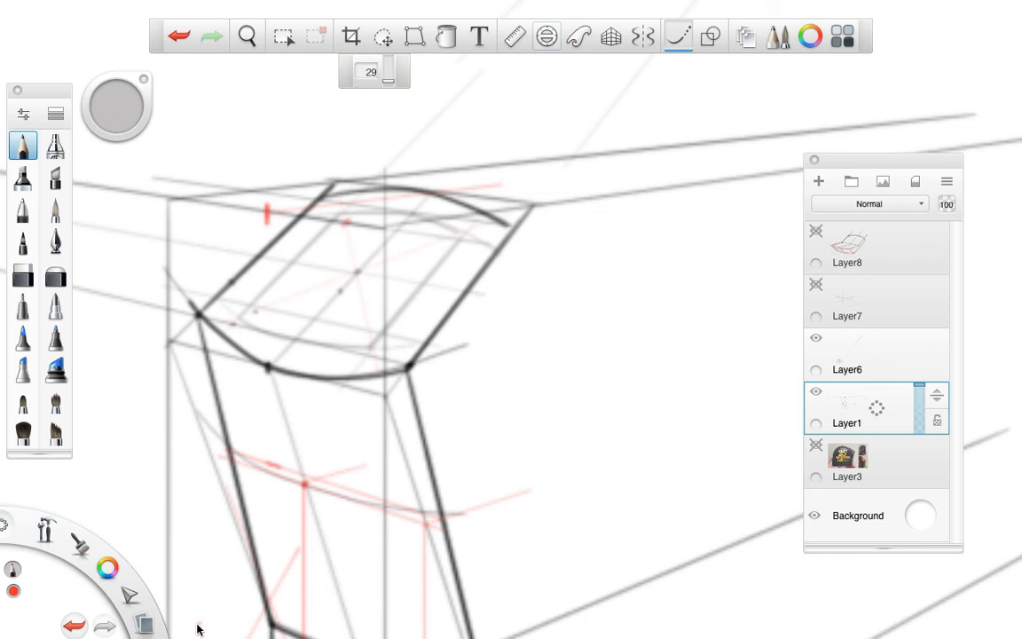
Step: Check the hidden guides on Layer7, then add a new layer and place it directly above Layer6
left_click(817, 288)
left_click(816, 291)
left_click(816, 288)
left_click(816, 289)
left_click(818, 181)
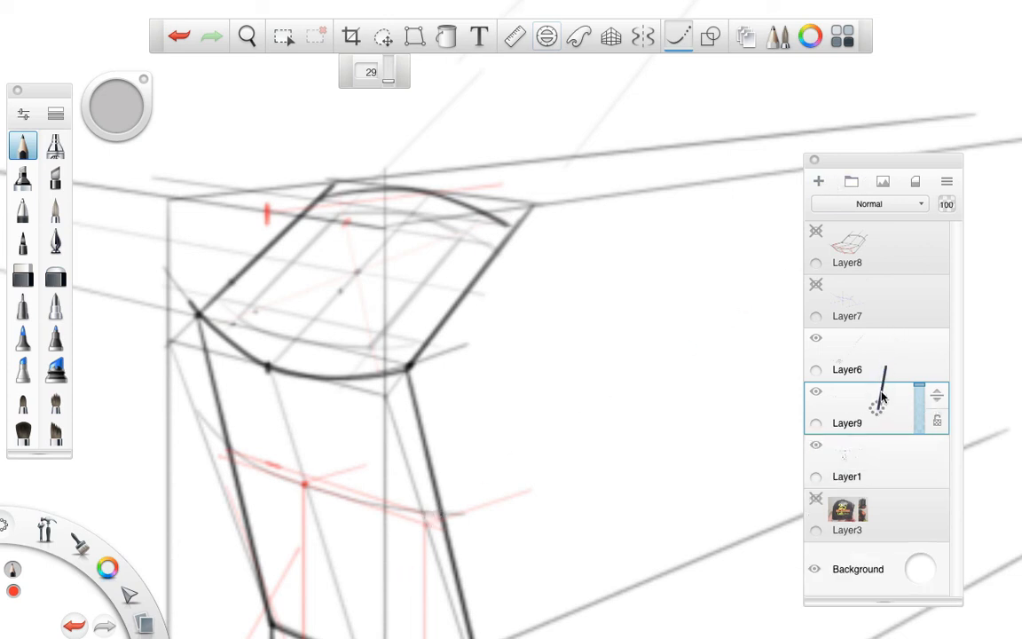
left_click_drag(938, 395, 934, 349)
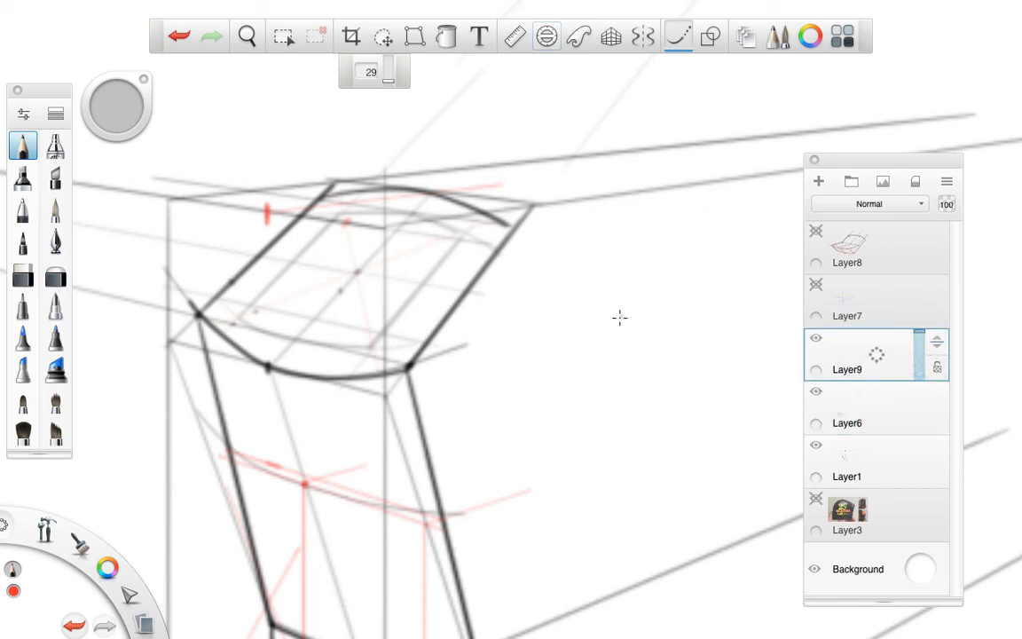
Step: Turn on the two-point perspective guides and choose blue as the pencil colour
left_click(610, 35)
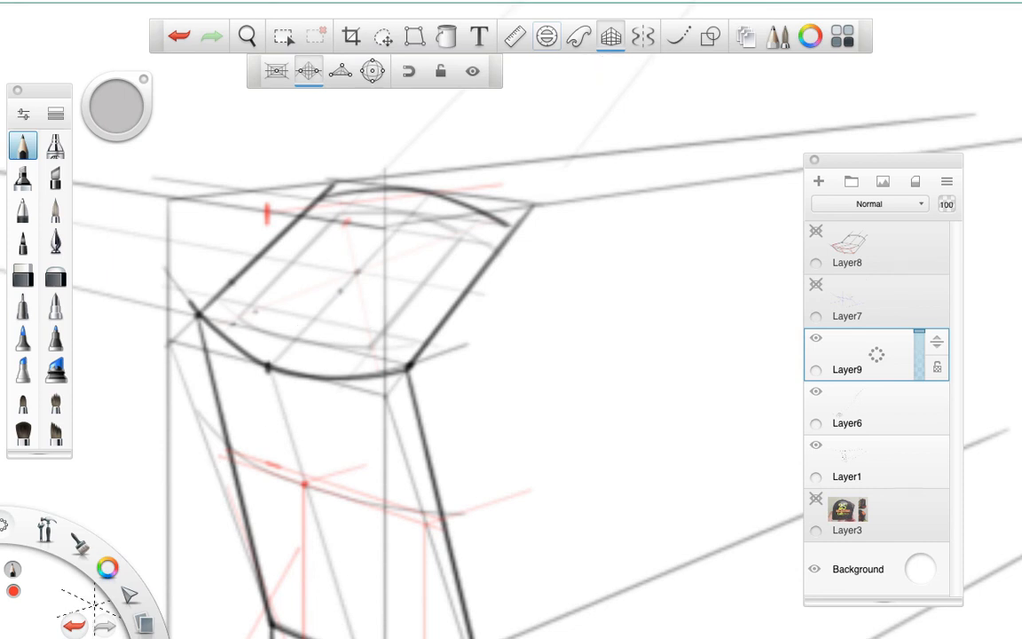
mouse_move(115, 577)
left_click(85, 605)
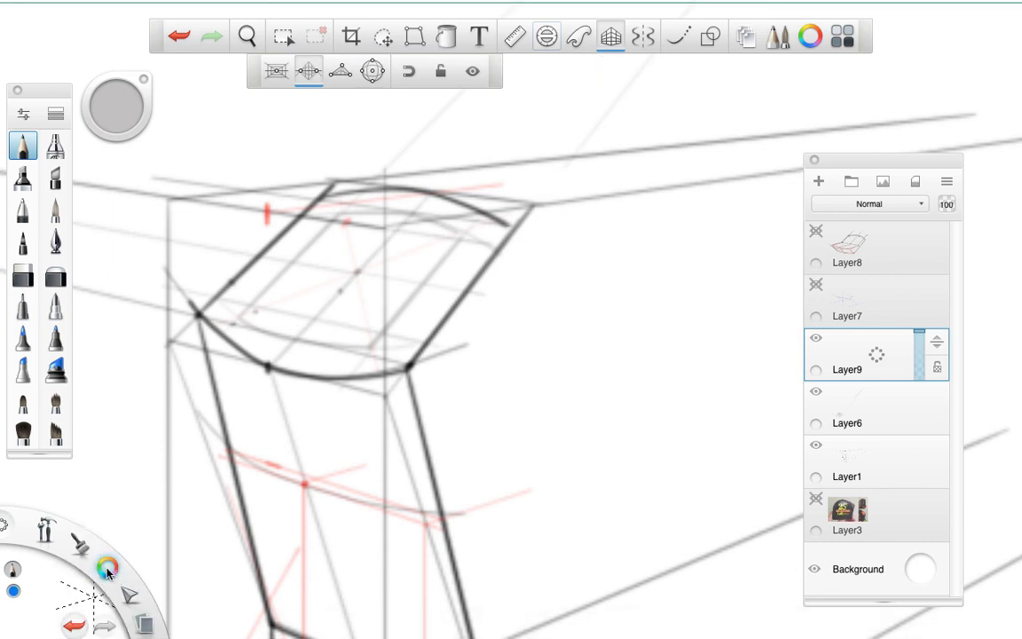
left_click_drag(411, 213, 412, 237)
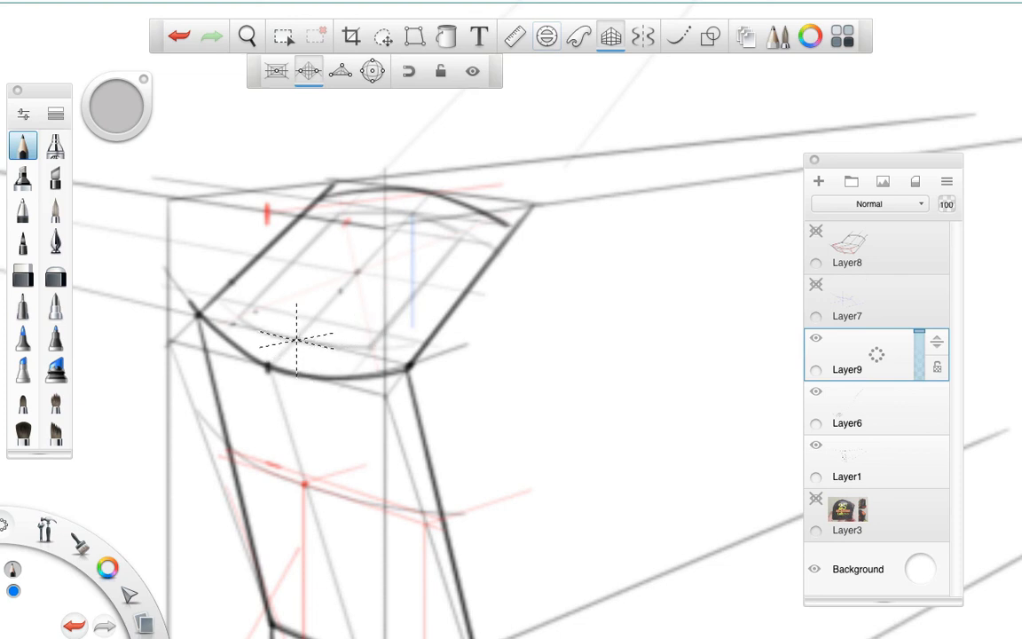
left_click_drag(320, 339, 377, 327)
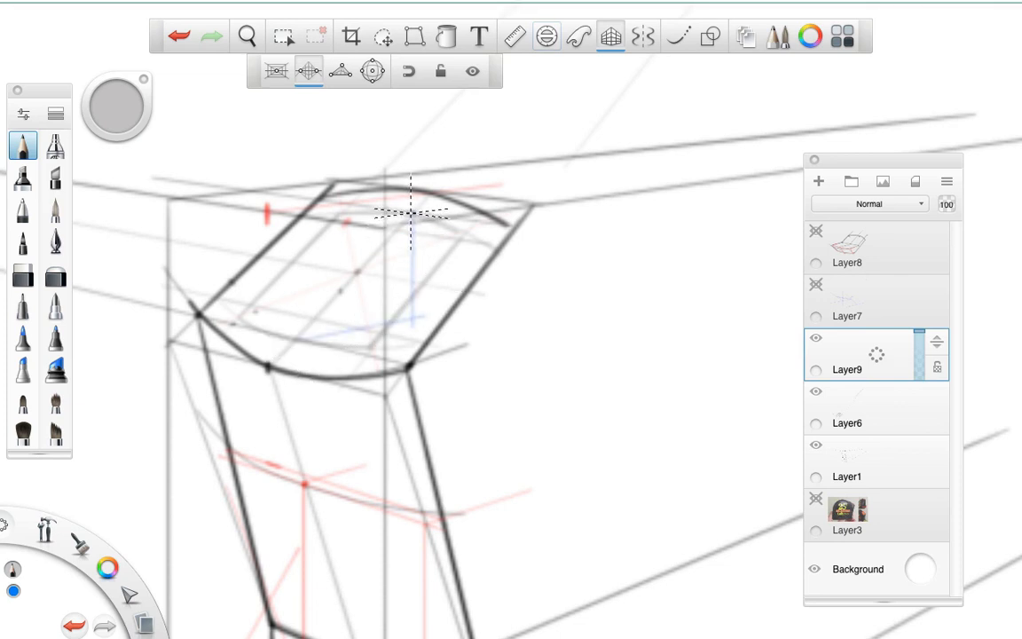
left_click_drag(412, 213, 345, 222)
left_click_drag(295, 337, 295, 288)
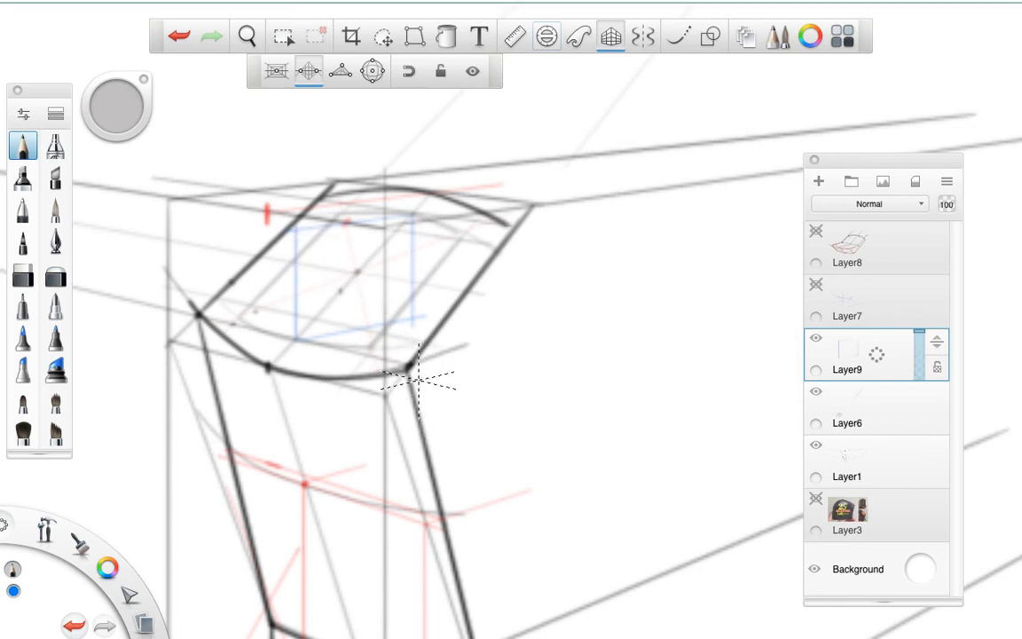
key("ctrl+z")
key("ctrl+z")
key("ctrl+z")
key("ctrl+z")
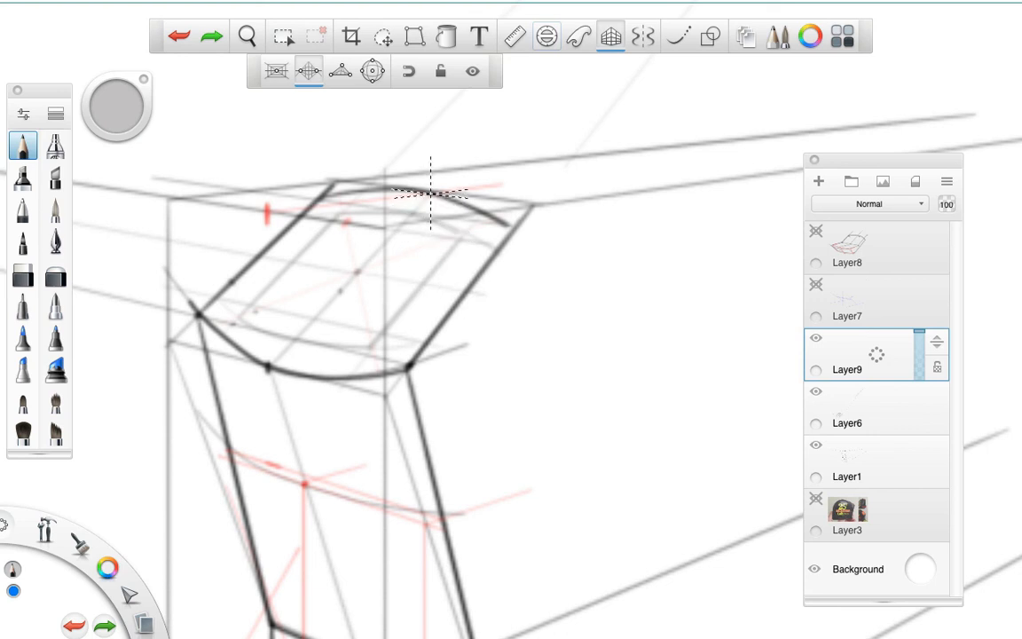
Step: Draw a blue vertical rectangle in perspective through the midpoints of the slanted face's curved edges, and rule its falling diagonal
mouse_move(417, 202)
left_mouse_down()
mouse_move(431, 351)
mouse_move(325, 379)
mouse_move(272, 365)
mouse_move(461, 333)
left_mouse_up()
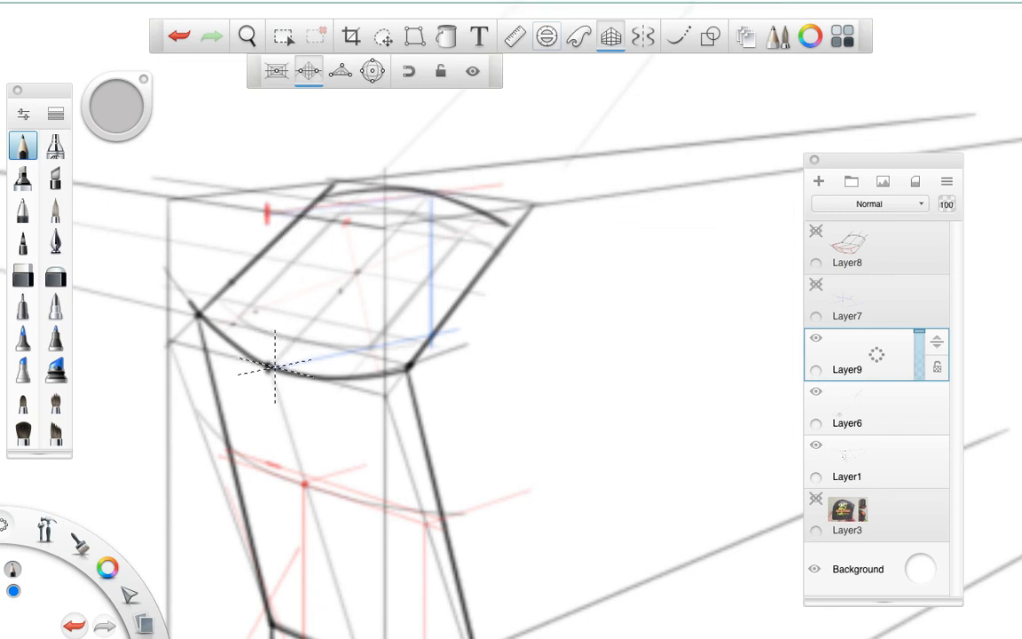
left_click_drag(268, 360, 268, 224)
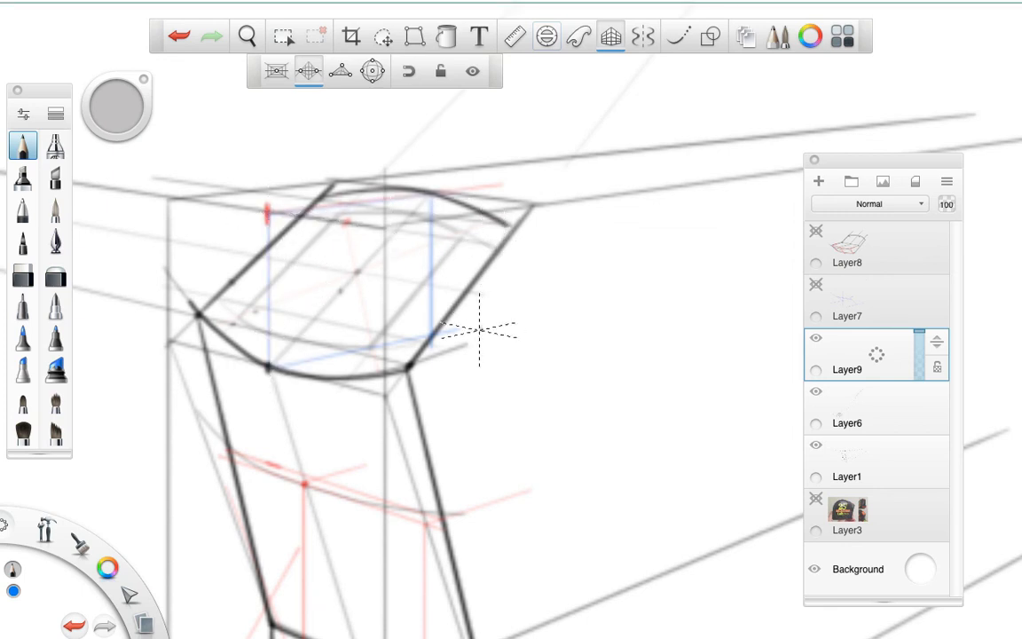
left_click(515, 36)
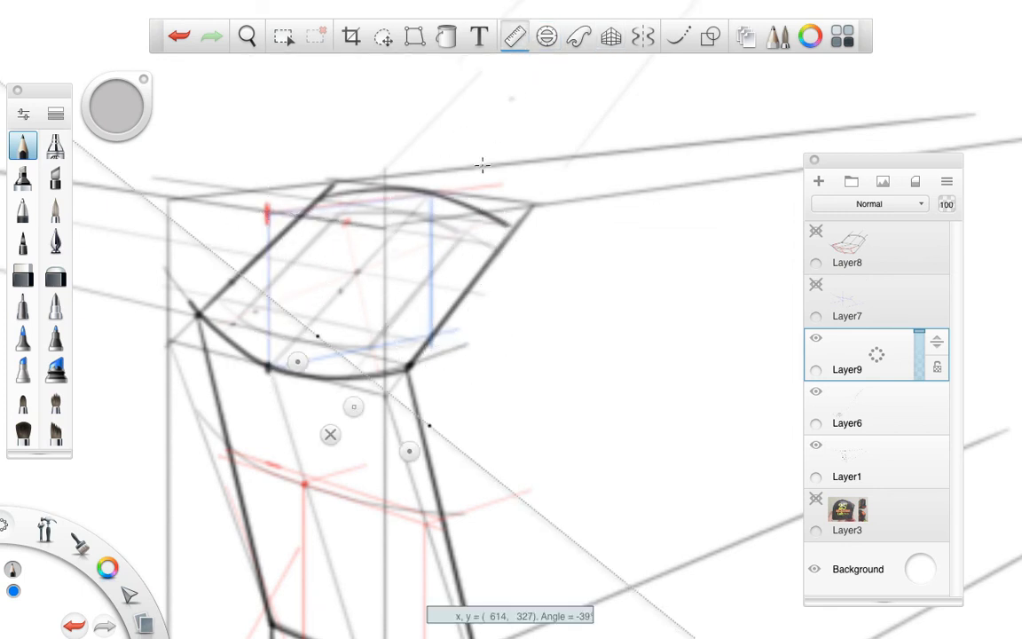
left_click_drag(353, 407, 306, 283)
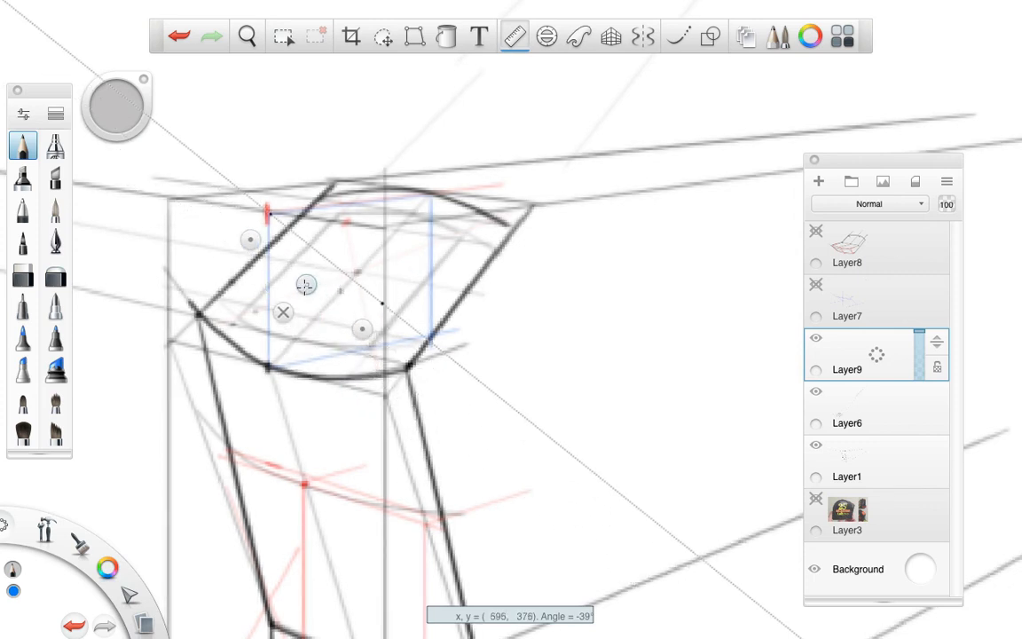
left_click_drag(361, 329, 412, 362)
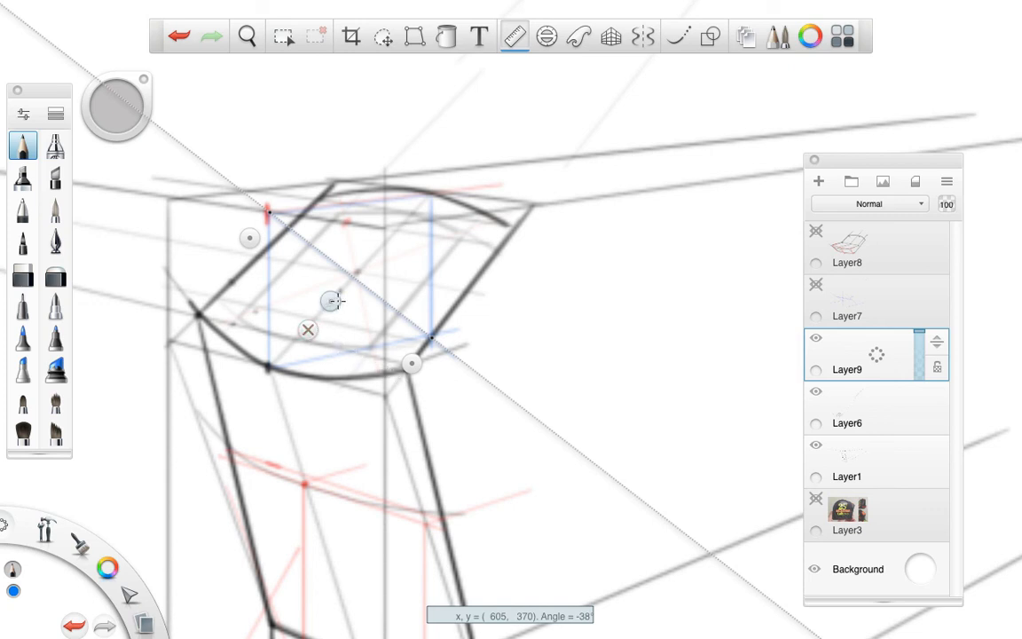
Step: Rule two short blue depth marks parallel to the diagonal, at the lower and upper ends of the slanted inset
left_click_drag(330, 301, 280, 371)
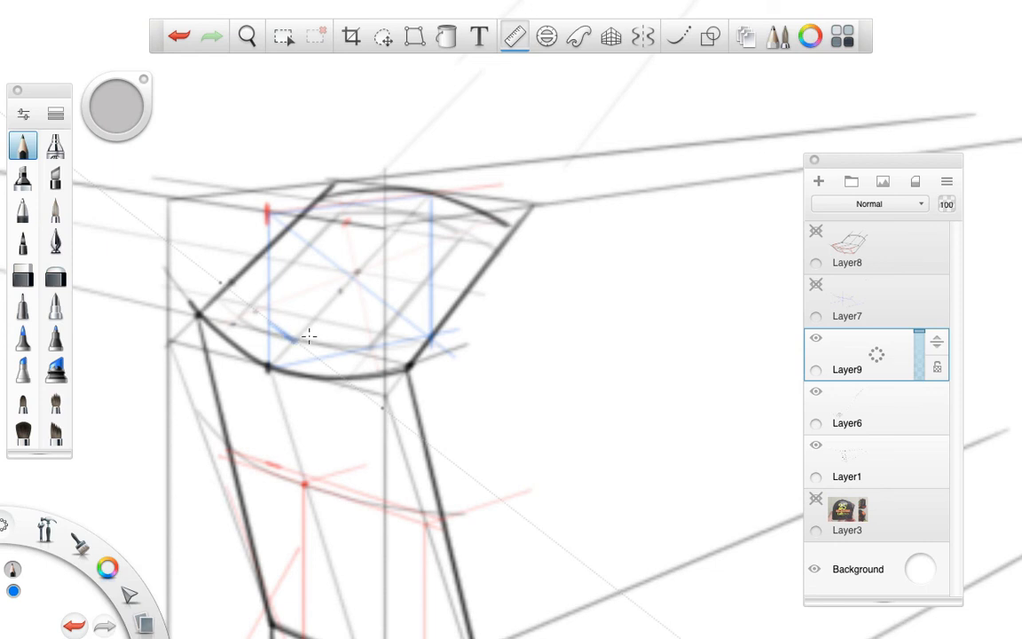
mouse_move(286, 359)
left_click_drag(280, 364, 393, 227)
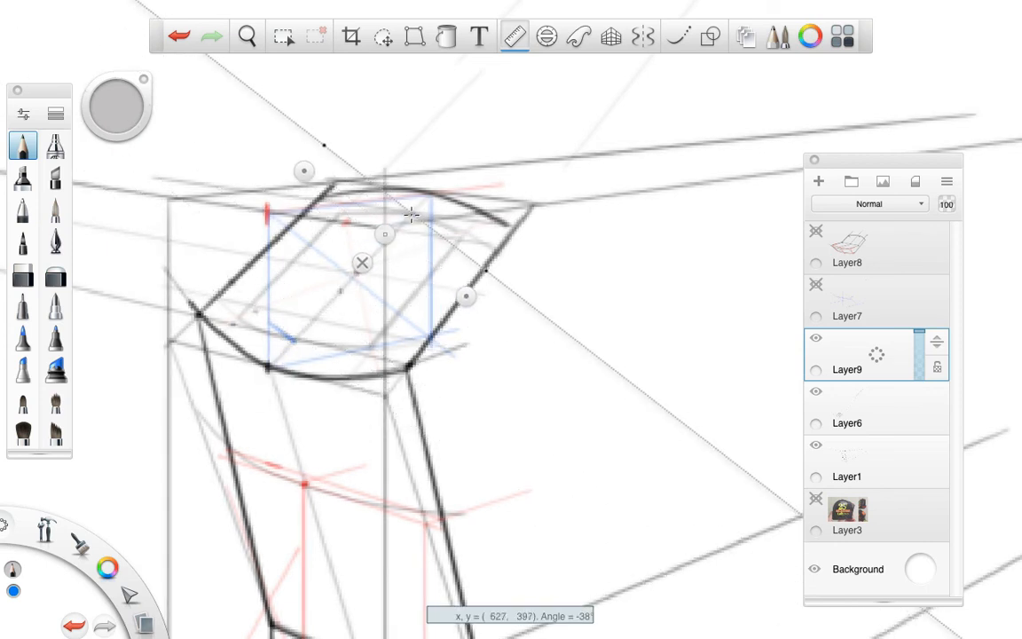
mouse_move(486, 303)
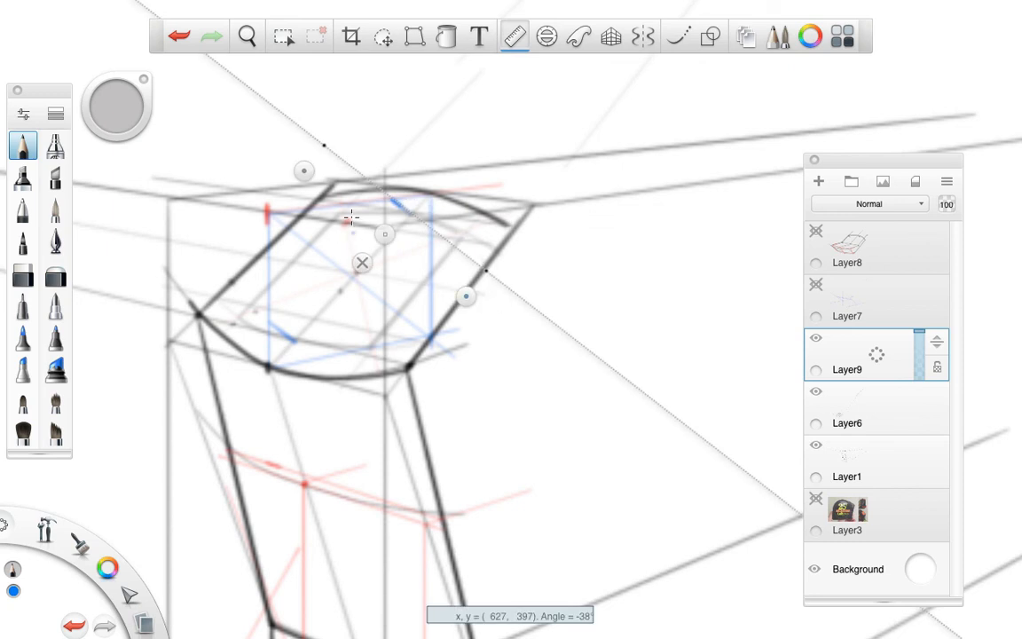
Step: Rule the wedge's blue side profile between the depth marks: a 44° outer edge, a parallel inner edge and a shallower 35° ramp
left_click_drag(303, 167, 233, 328)
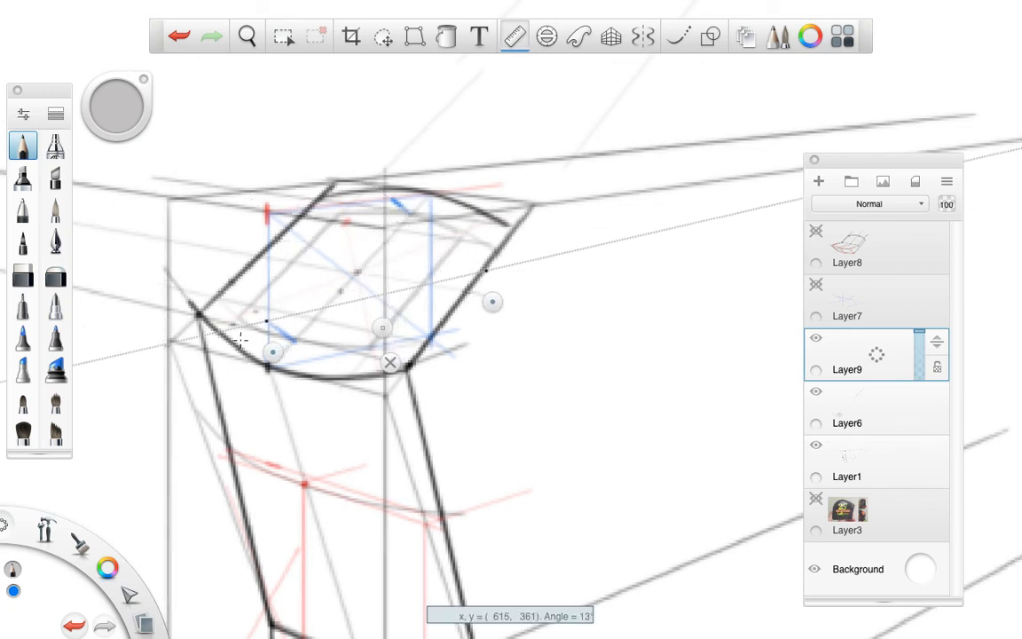
left_click_drag(490, 300, 409, 227)
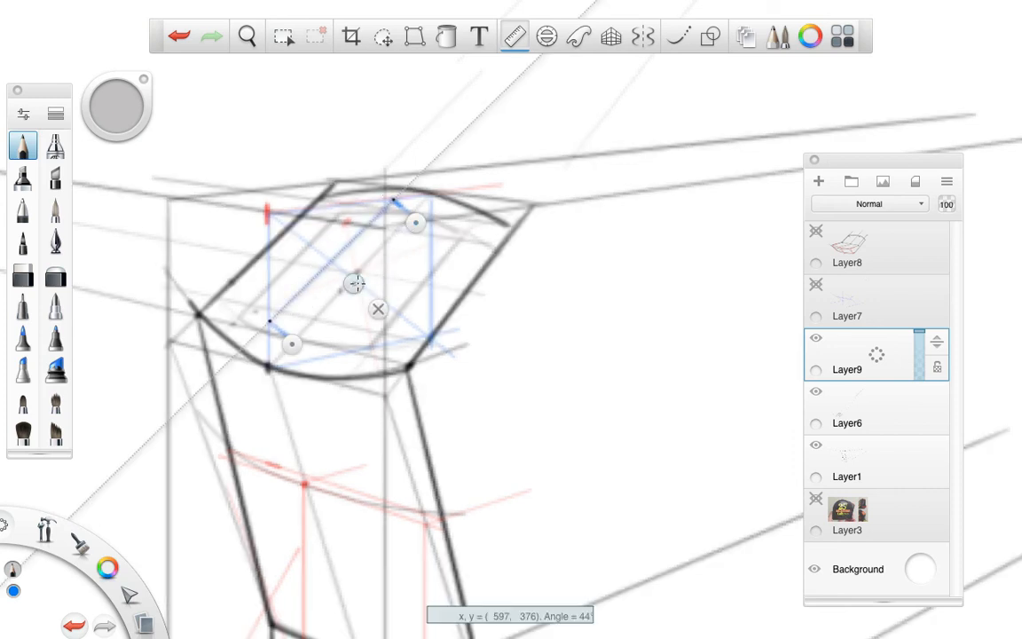
left_click_drag(355, 283, 369, 291)
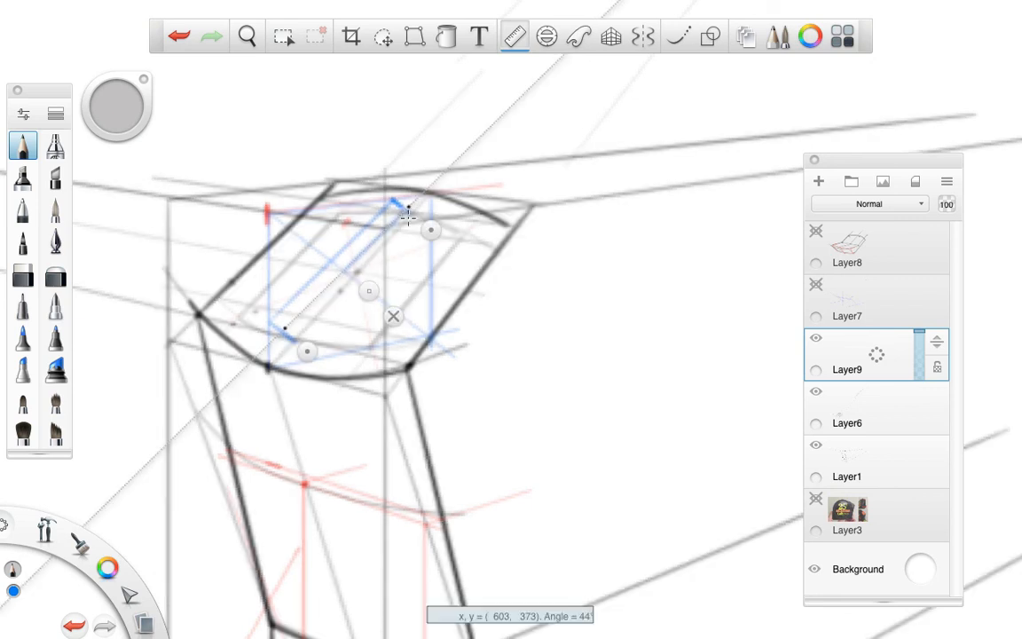
left_click_drag(294, 353, 279, 347)
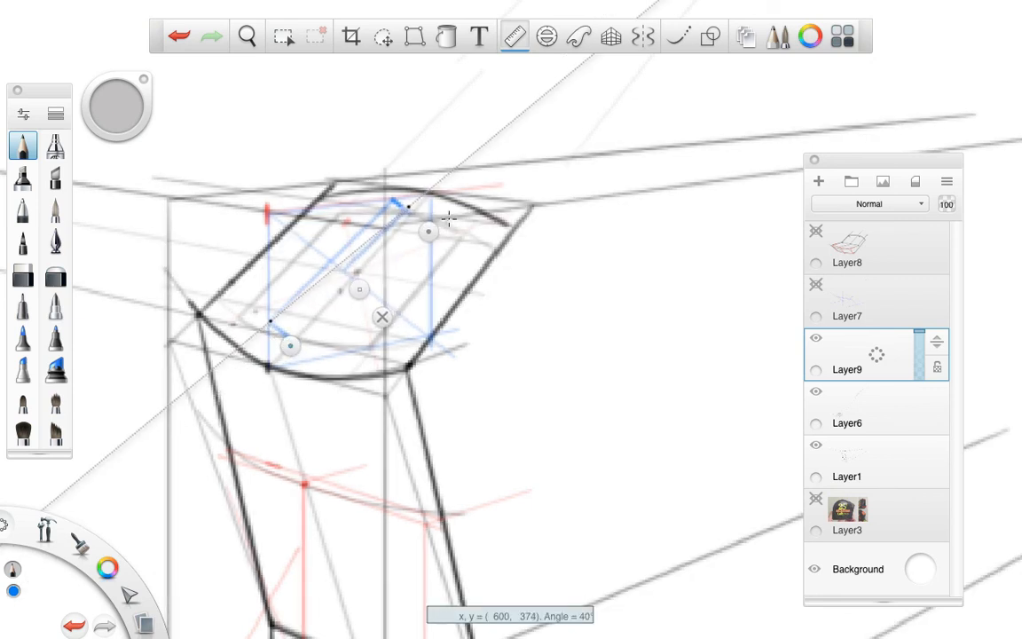
left_click_drag(421, 239, 388, 274)
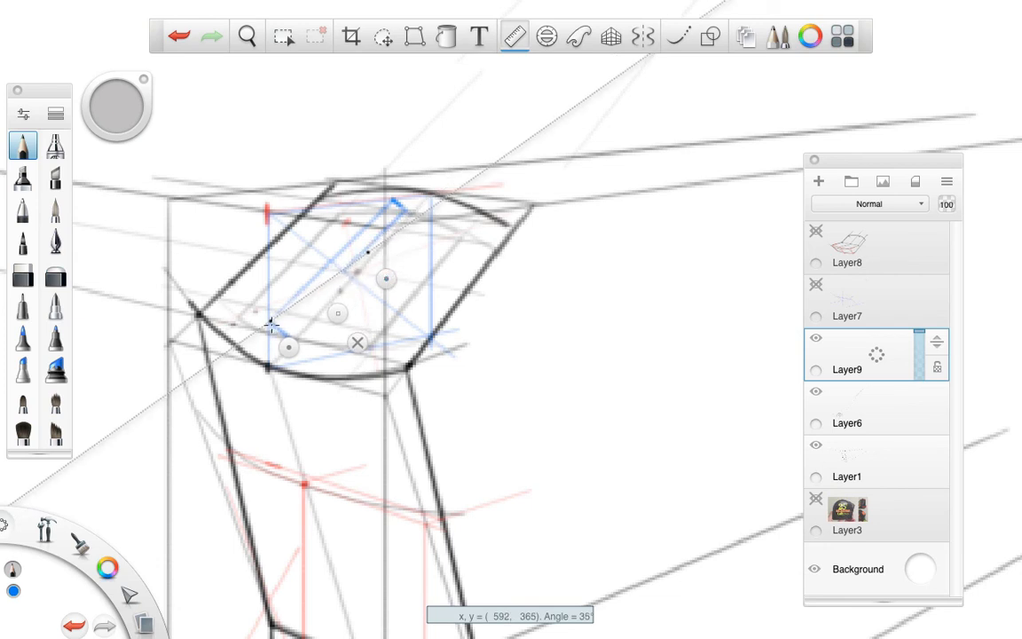
left_click_drag(273, 321, 322, 238)
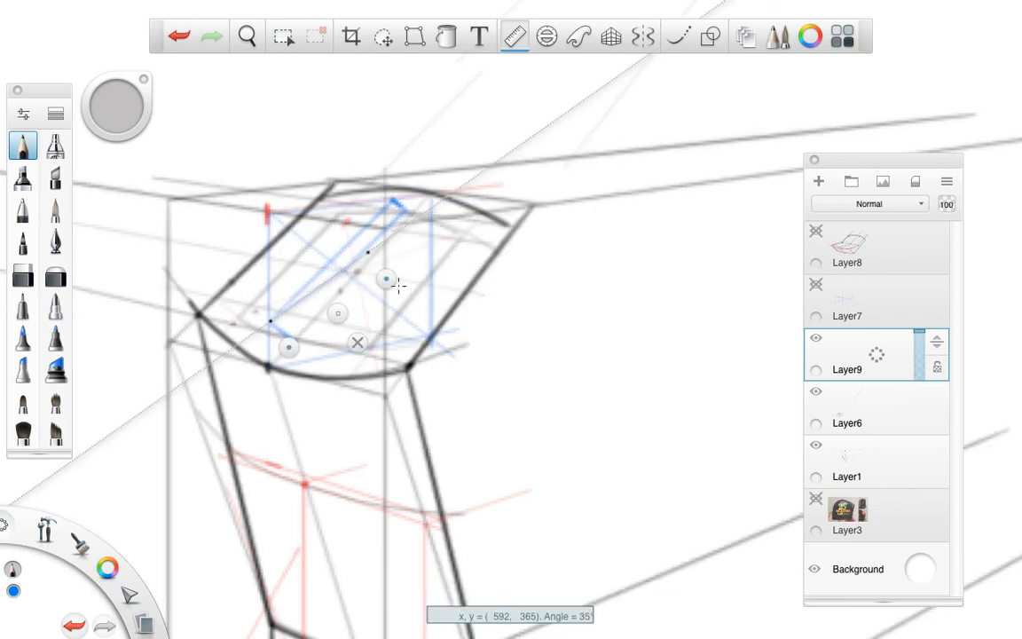
left_click(355, 343)
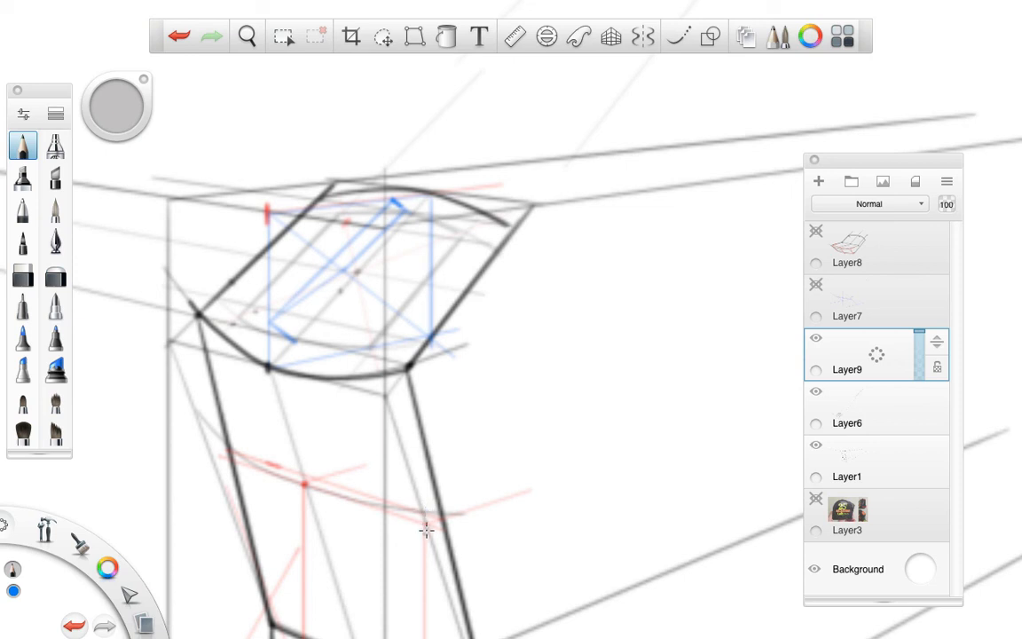
Step: Close the lower end of the wedge profile with a short freehand line to the depth mark, and darken the adjoining ramp
key("space")
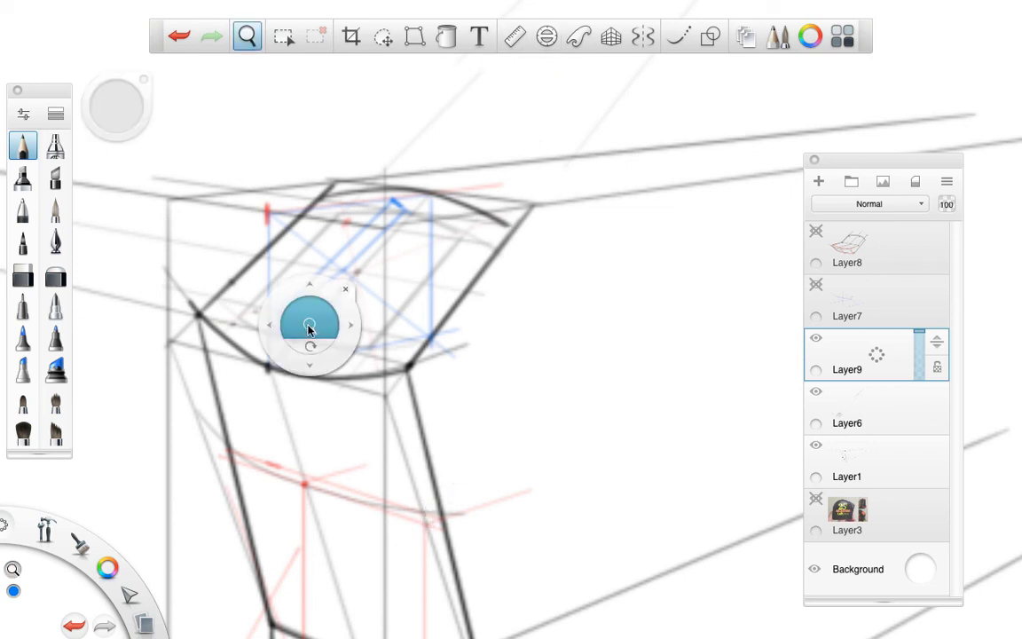
left_click_drag(309, 328, 392, 184)
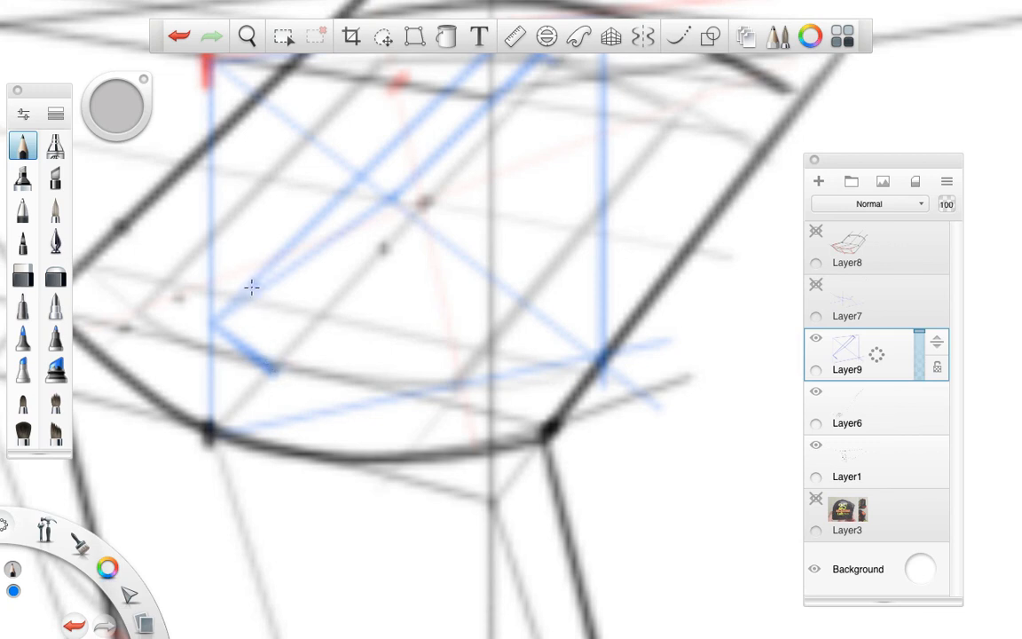
mouse_move(251, 286)
left_mouse_down()
mouse_move(260, 337)
mouse_move(280, 361)
left_mouse_up()
left_click_drag(255, 291, 311, 252)
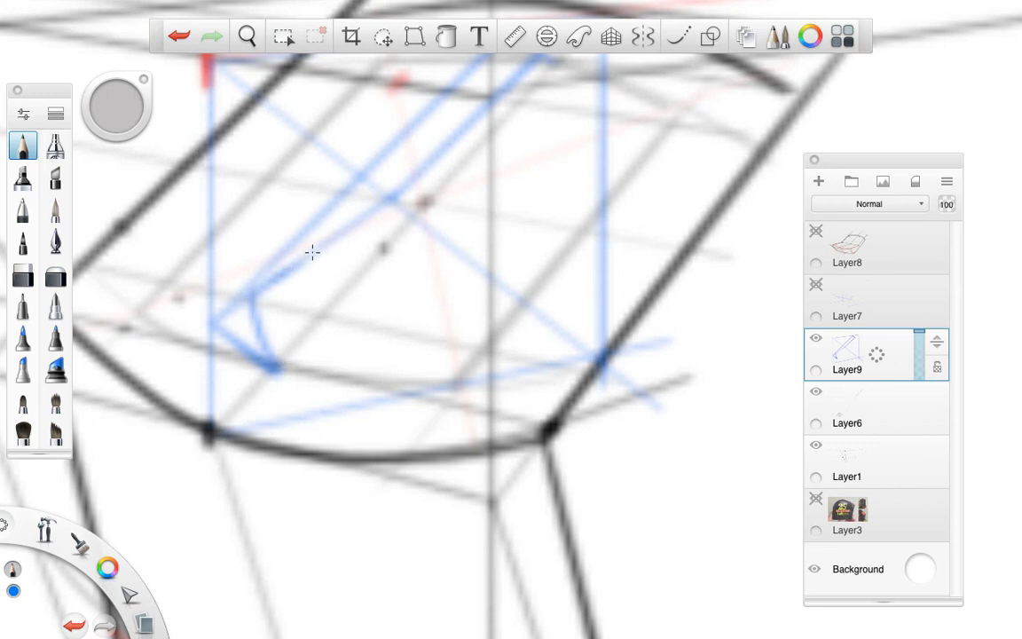
key("space")
left_click_drag(548, 252, 420, 312)
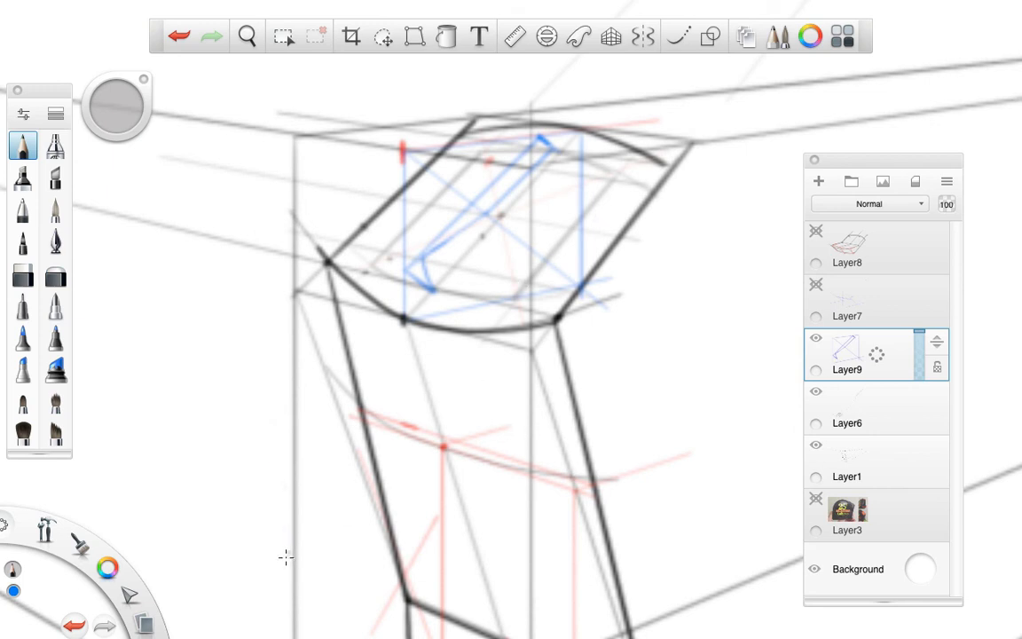
Step: Add a new layer above Layer9, choose green as the pencil colour and turn on the two-point perspective guides
left_click(820, 182)
mouse_move(111, 569)
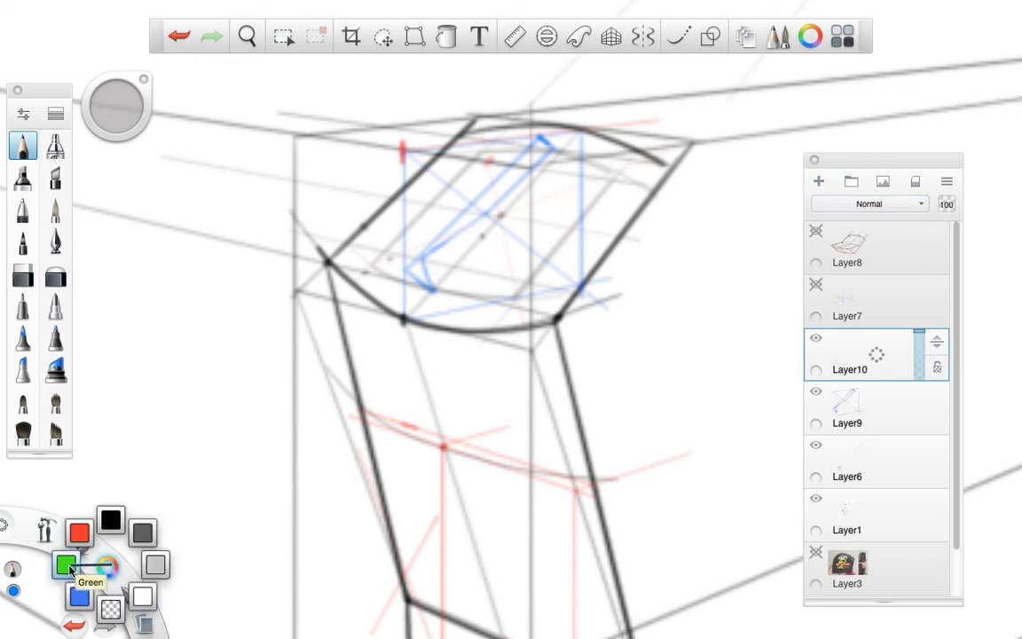
left_click(68, 566)
left_click(610, 38)
key("space")
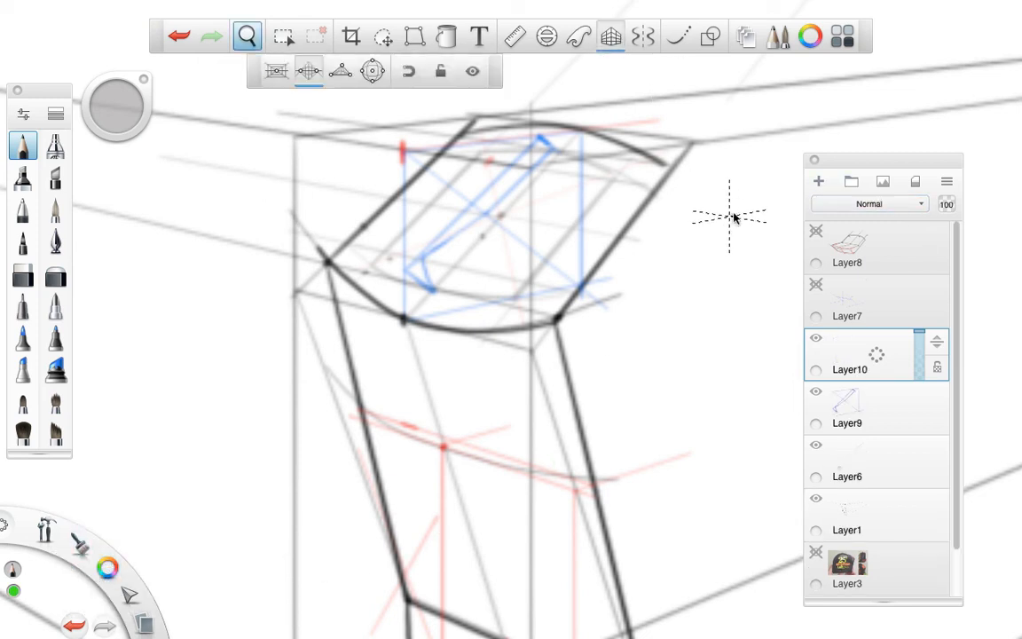
left_click_drag(731, 215, 785, 206)
key("space")
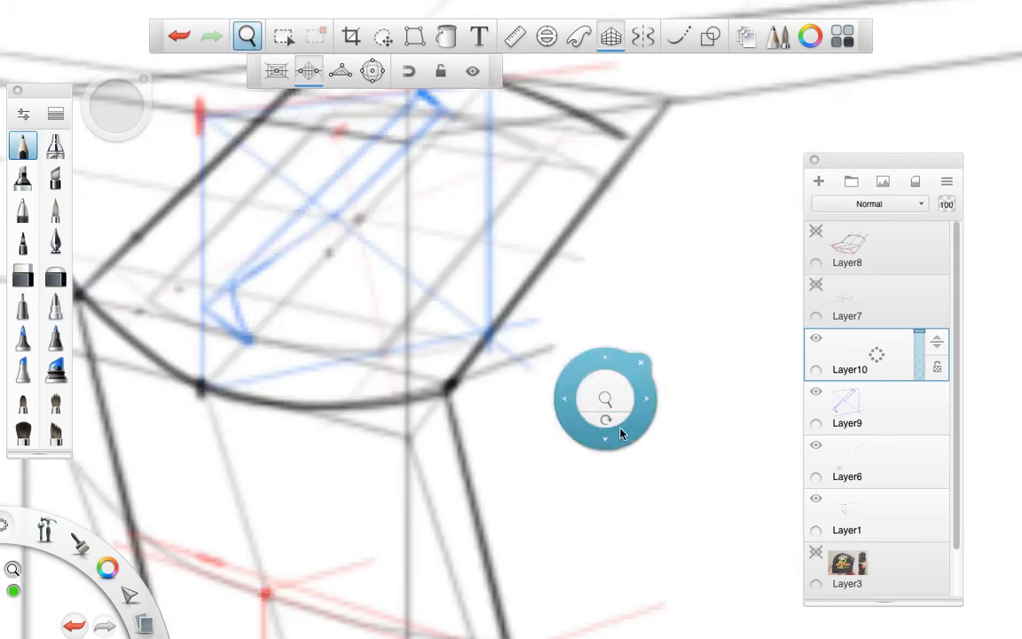
left_click_drag(620, 429, 606, 499)
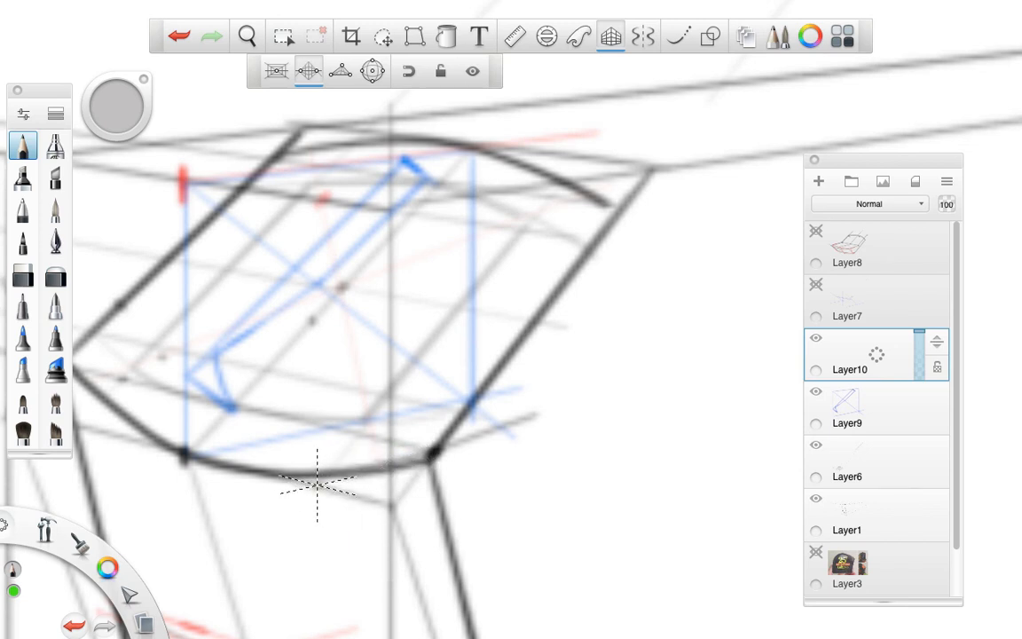
Step: Draw a green rectangular frame in two-point perspective at the right side of the button, with a vertical at each end
mouse_move(313, 479)
left_mouse_down()
mouse_move(319, 193)
mouse_move(562, 171)
mouse_move(596, 165)
left_mouse_up()
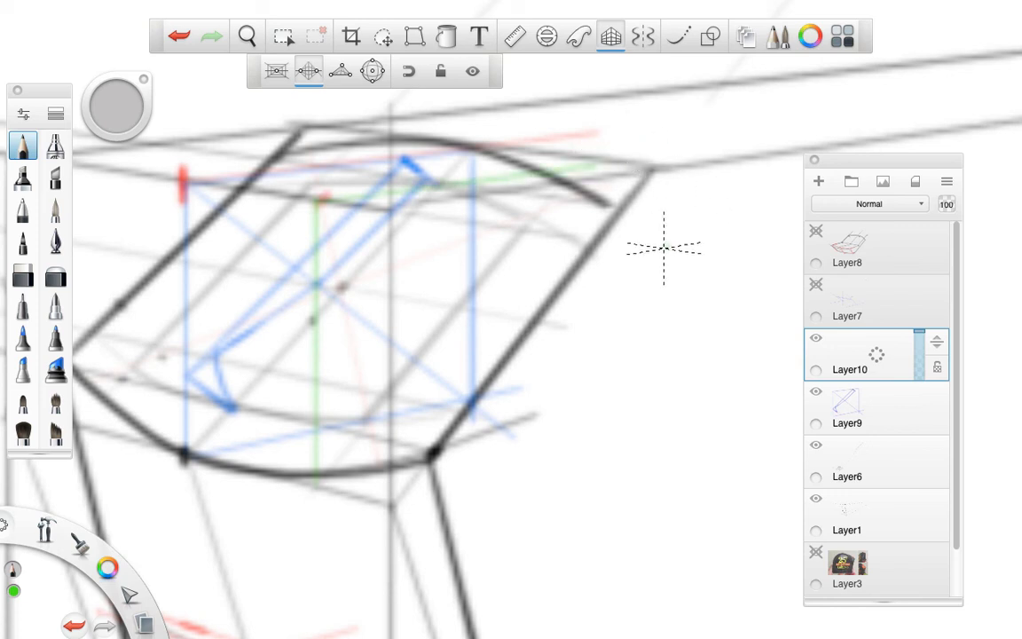
left_click_drag(316, 485, 661, 409)
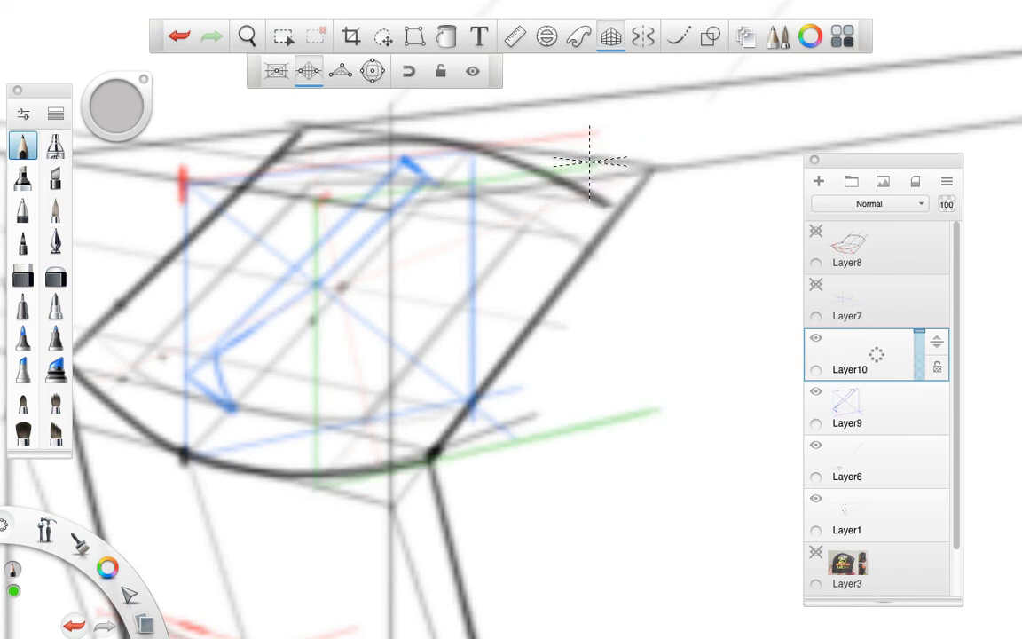
left_click_drag(589, 164, 587, 364)
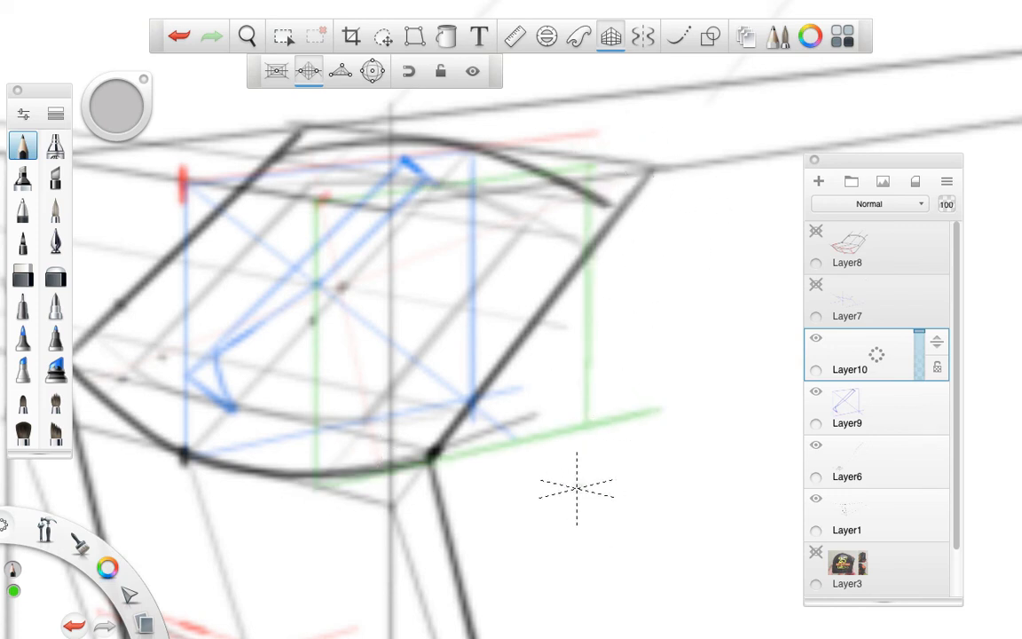
Step: Rule the green frame's diagonal at -41° from its upper near corner through the lower far corner, and put the ruler away
left_click(515, 35)
left_click_drag(404, 283, 586, 454)
left_click_drag(261, 349, 311, 222)
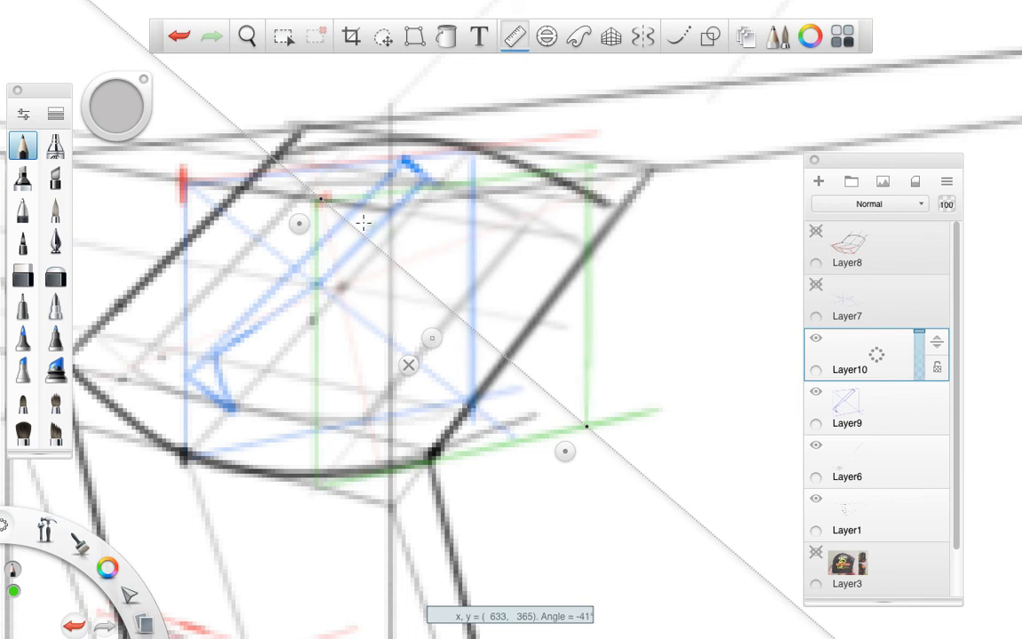
mouse_move(302, 182)
left_mouse_down()
mouse_move(648, 456)
mouse_move(672, 524)
left_mouse_up()
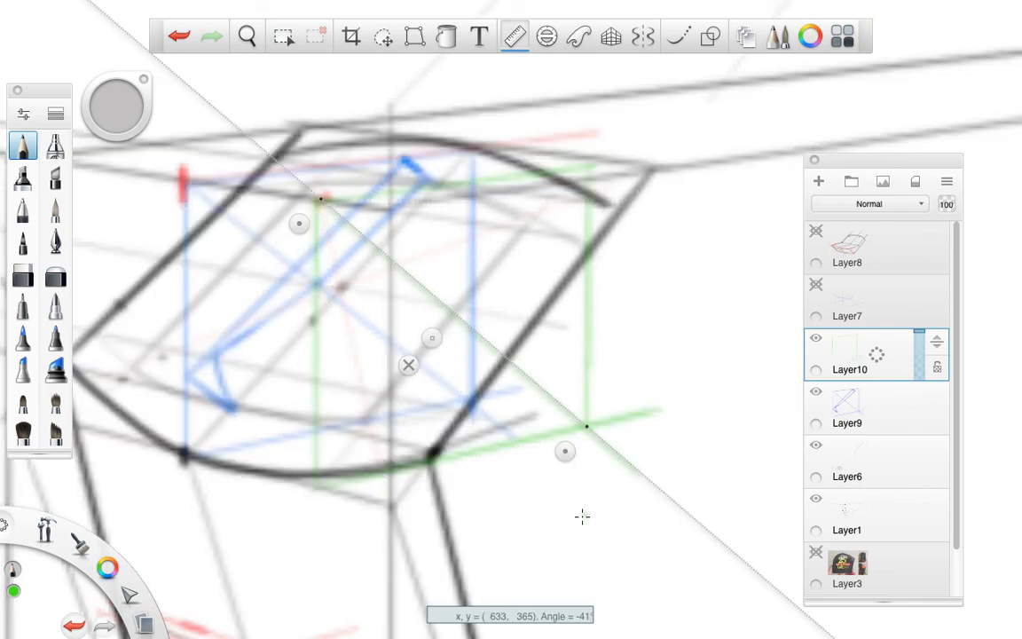
left_click(408, 365)
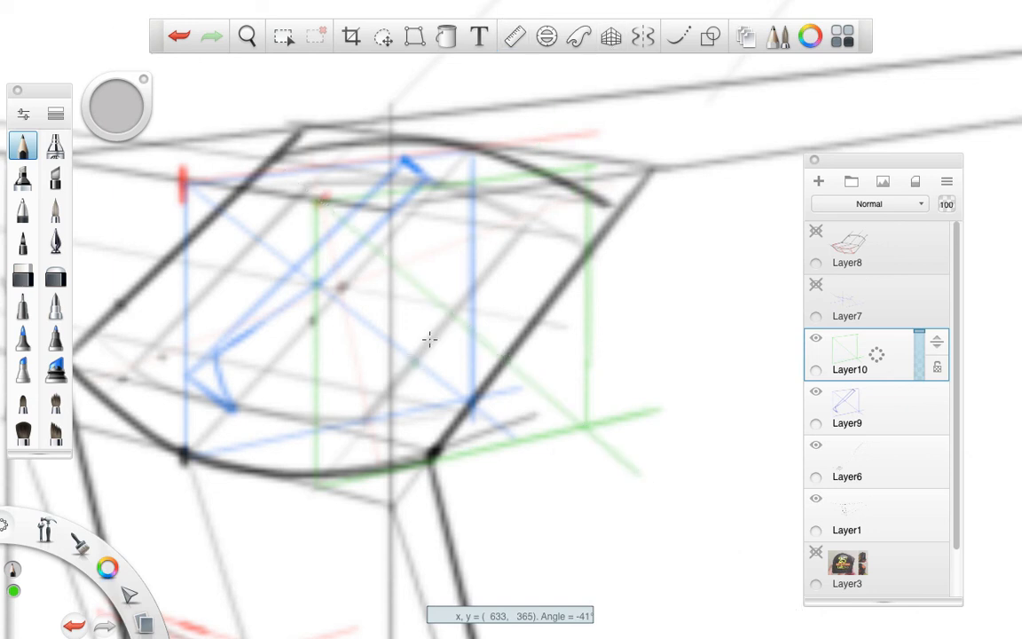
Step: Carry green perspective guides across to the frame's sides and rule two parallel 48° lines for the slanted inset
left_click(609, 38)
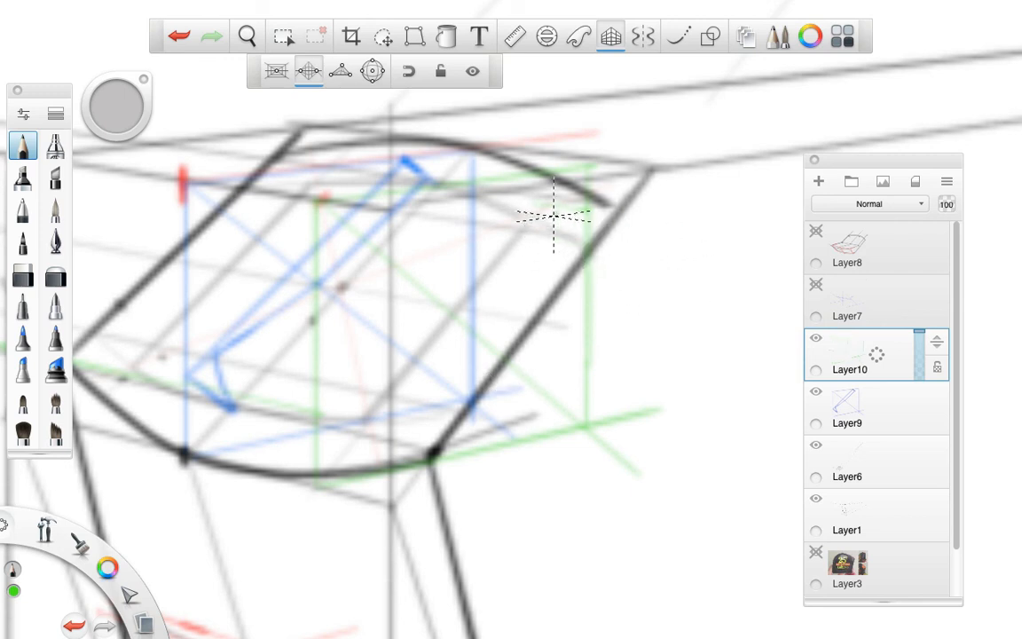
left_click(515, 37)
left_click_drag(545, 447, 522, 200)
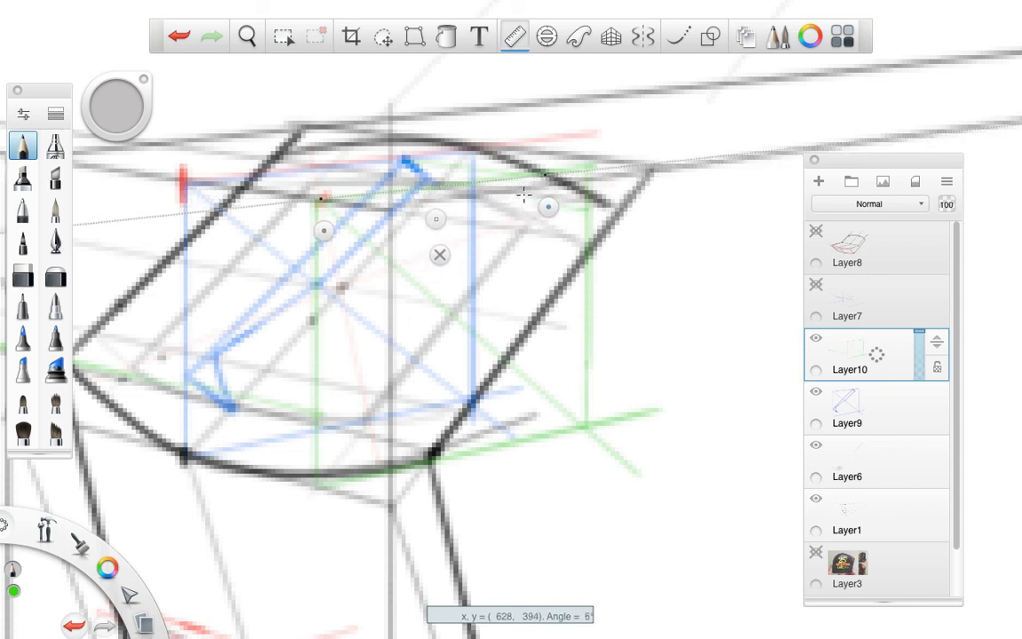
left_click_drag(323, 229, 319, 436)
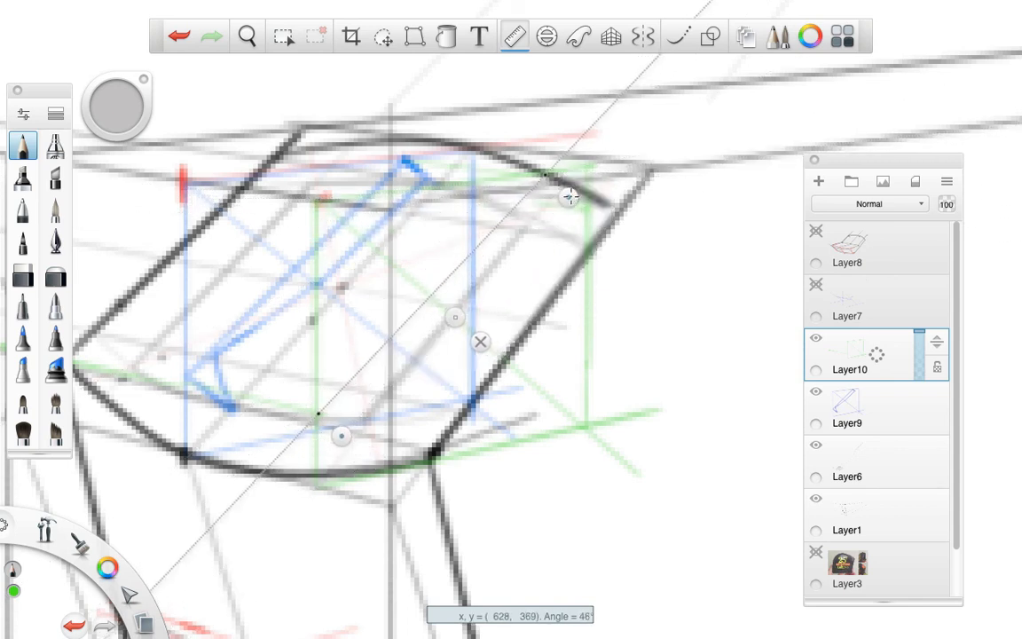
left_click_drag(569, 197, 553, 196)
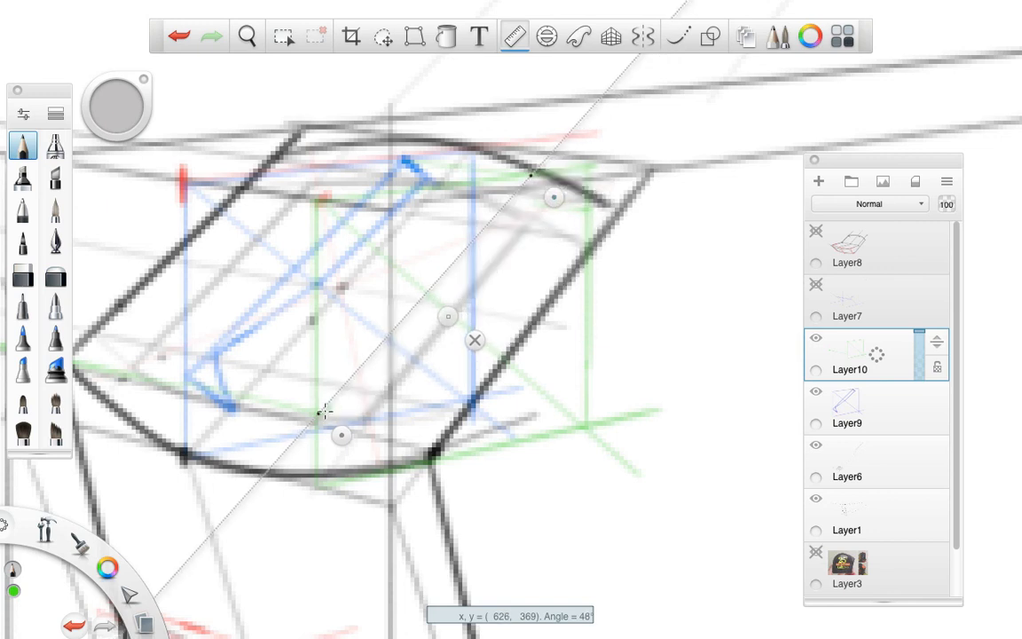
mouse_move(321, 413)
left_mouse_down()
mouse_move(391, 311)
mouse_move(559, 151)
left_mouse_up()
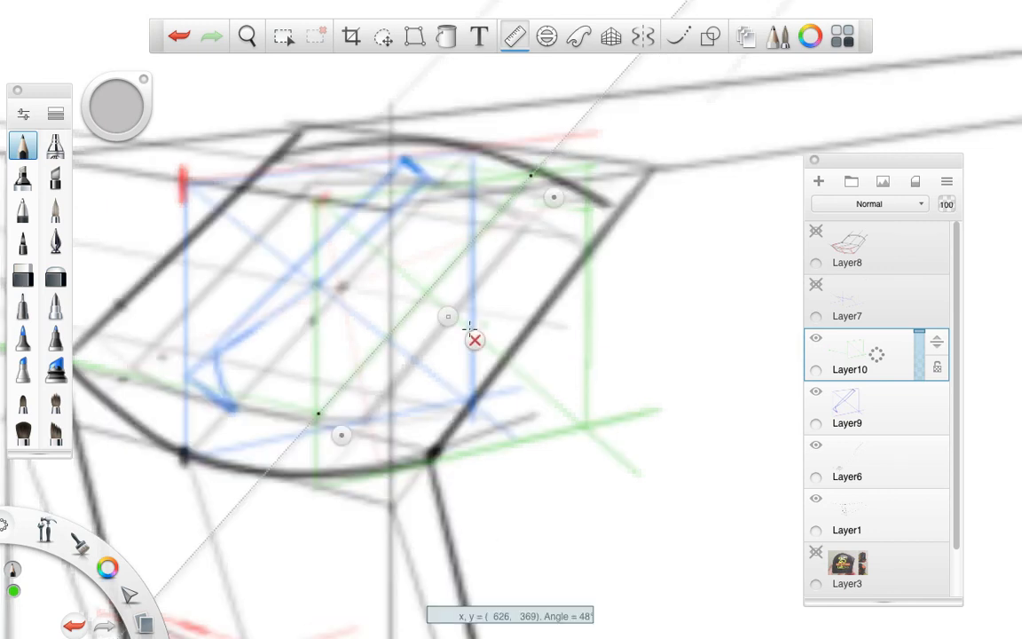
left_click_drag(448, 316, 472, 337)
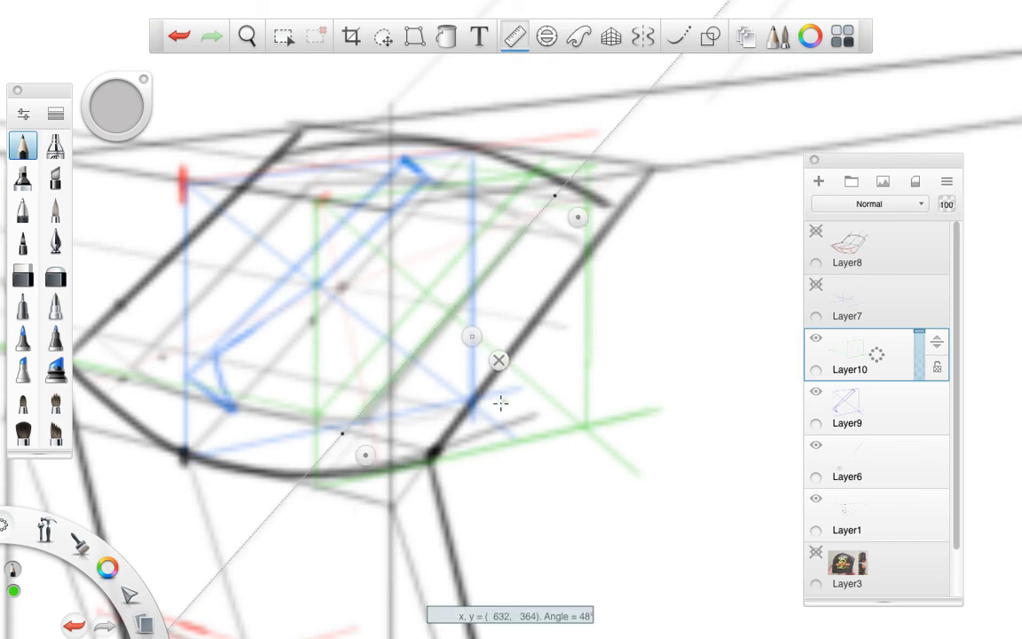
Step: Rule two short green depth marks at -40°, at the upper and lower ends of the slanted inset
left_click_drag(577, 211, 586, 455)
left_click_drag(346, 313, 371, 279)
left_click_drag(459, 361, 516, 258)
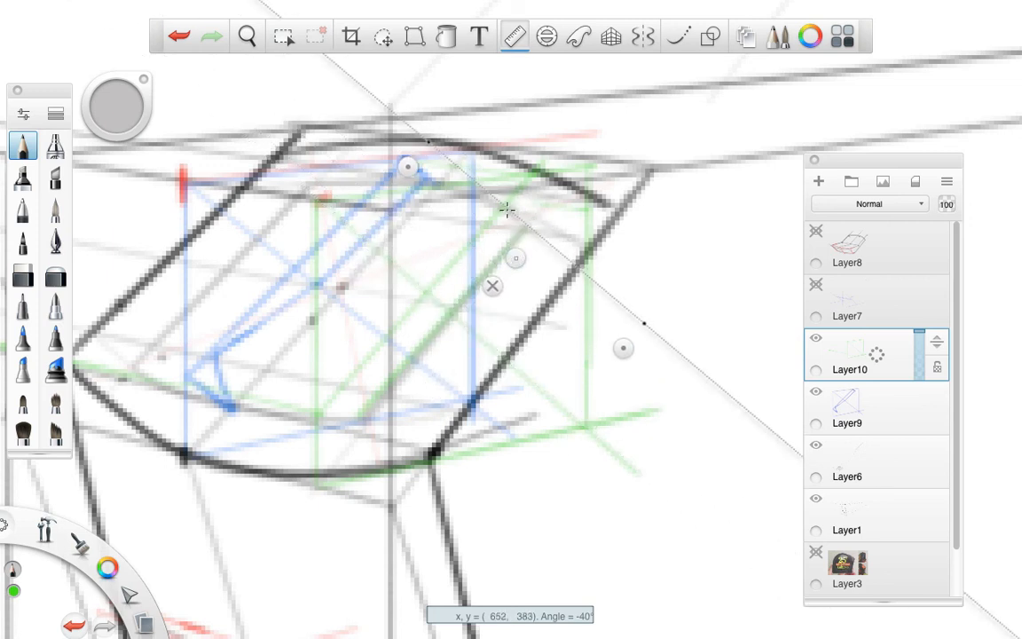
mouse_move(506, 211)
left_mouse_down()
mouse_move(552, 237)
mouse_move(474, 321)
left_mouse_up()
left_click_drag(452, 379, 360, 458)
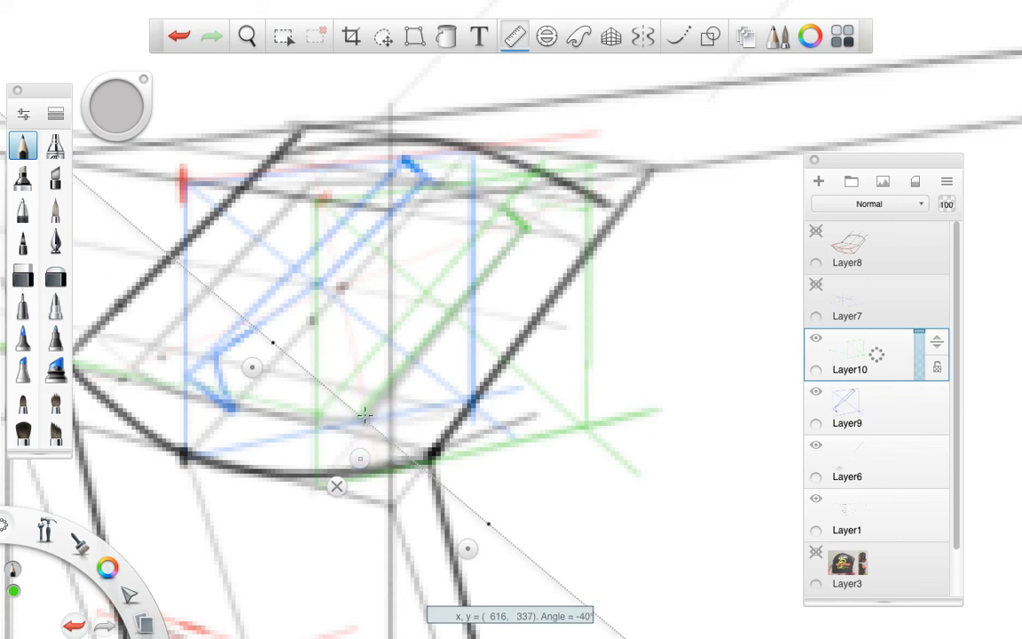
left_click_drag(364, 415, 336, 393)
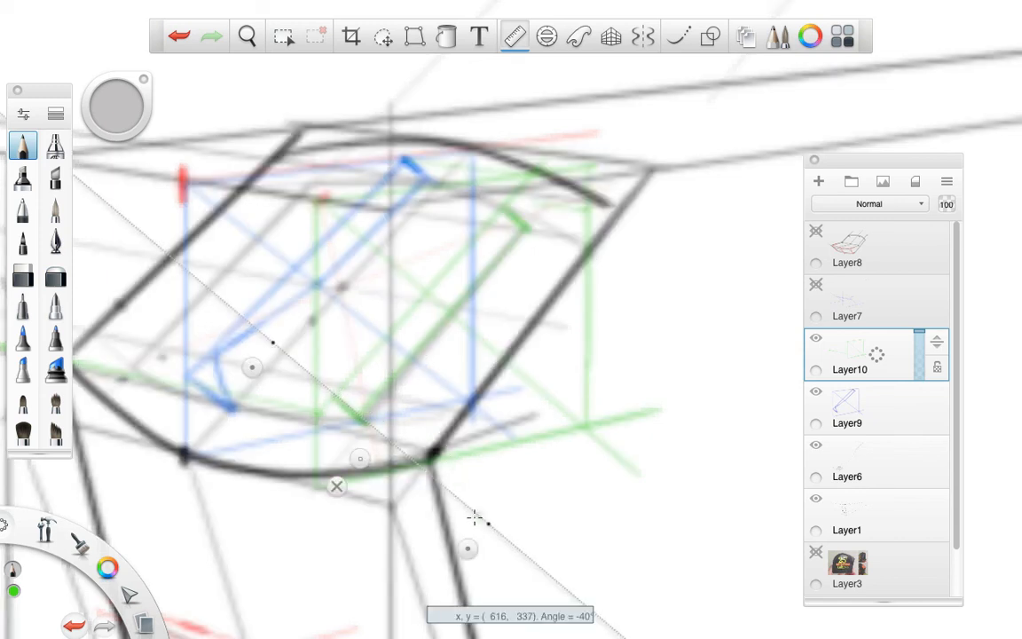
left_click(336, 485)
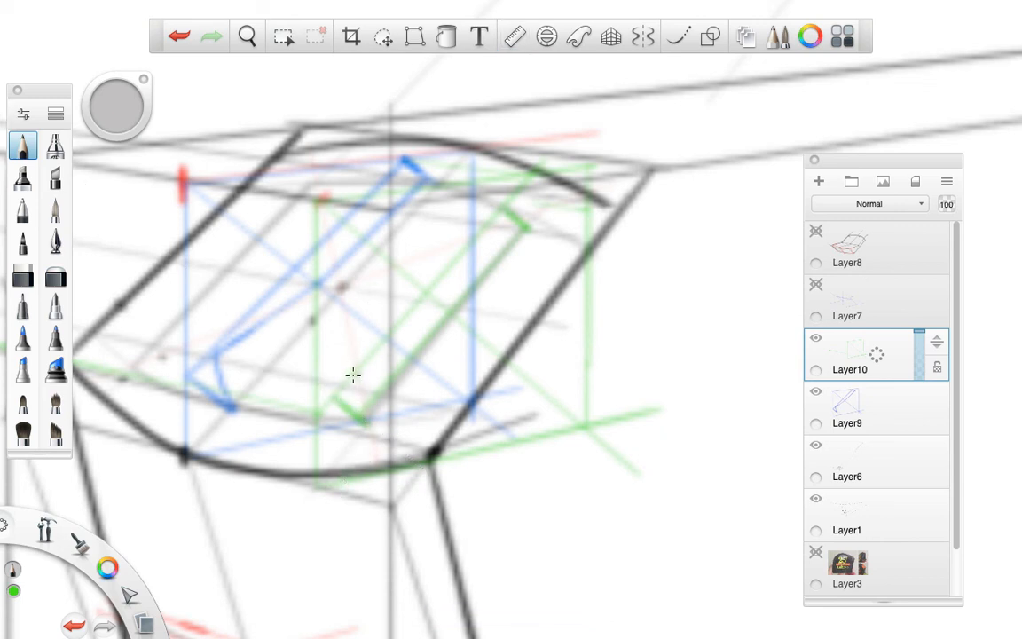
Step: Complete the wedge's green side profile with a short freehand lower end, a 48° inner edge and a shallower 38° ramp
left_click_drag(342, 396, 359, 383)
left_click(513, 40)
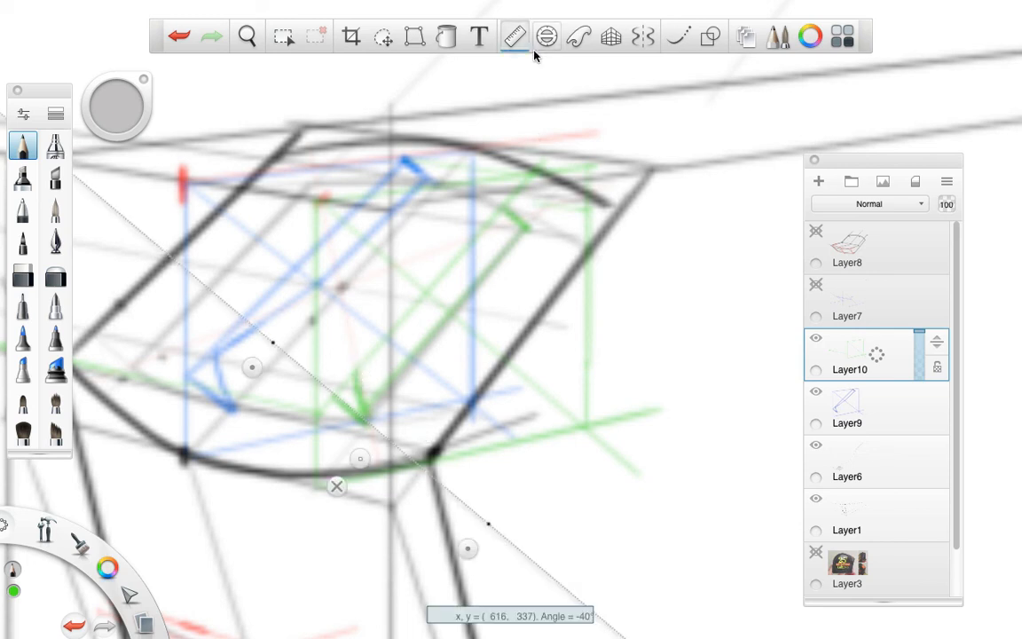
left_click_drag(486, 544, 446, 188)
left_click_drag(385, 279, 456, 308)
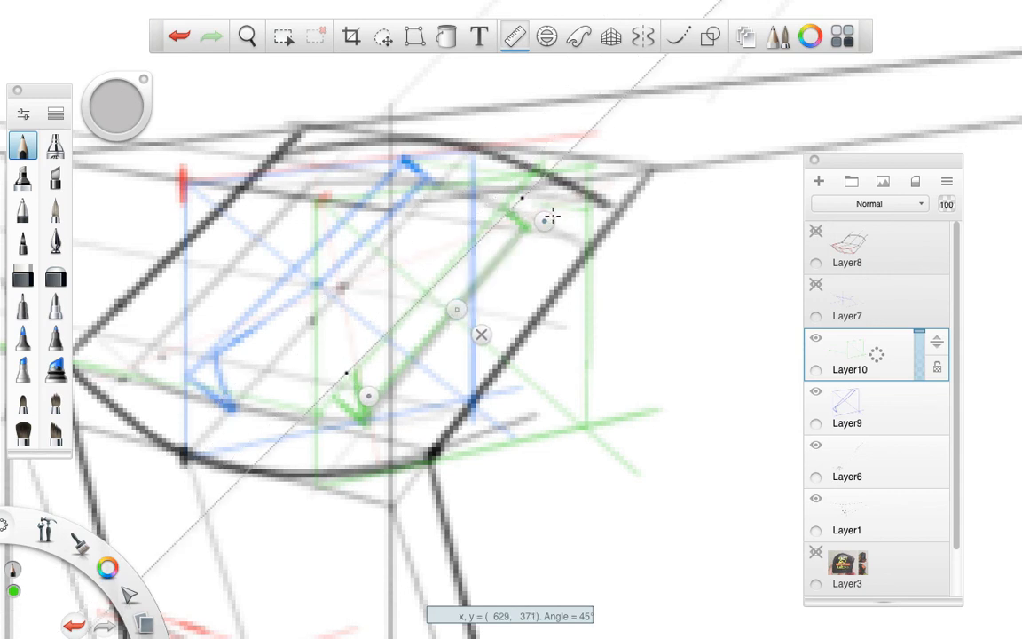
left_click_drag(549, 216, 544, 205)
left_click_drag(457, 296, 474, 312)
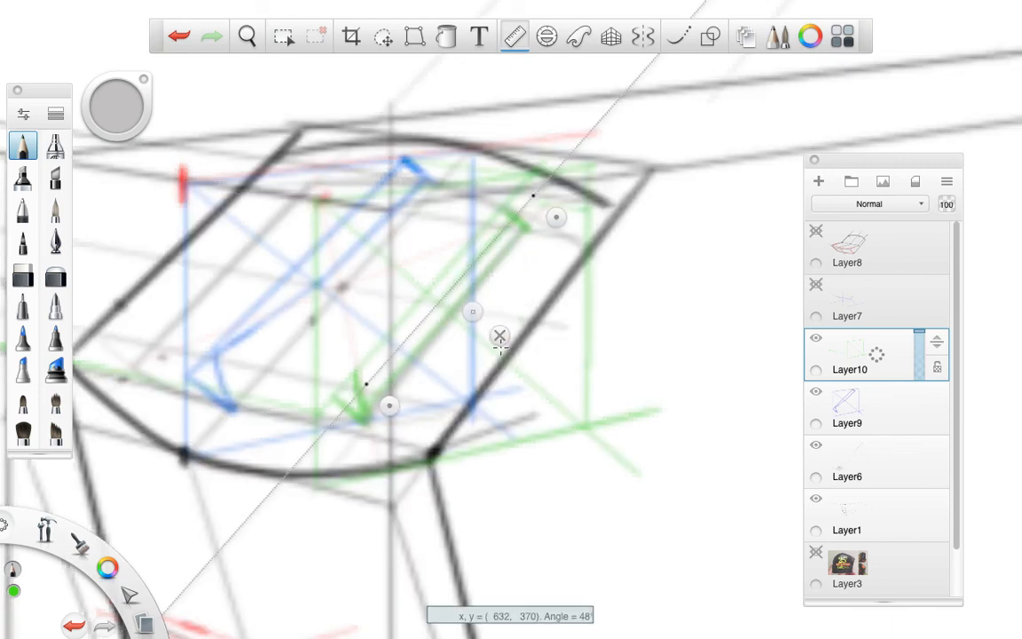
left_click_drag(391, 407, 376, 392)
left_click_drag(555, 219, 495, 296)
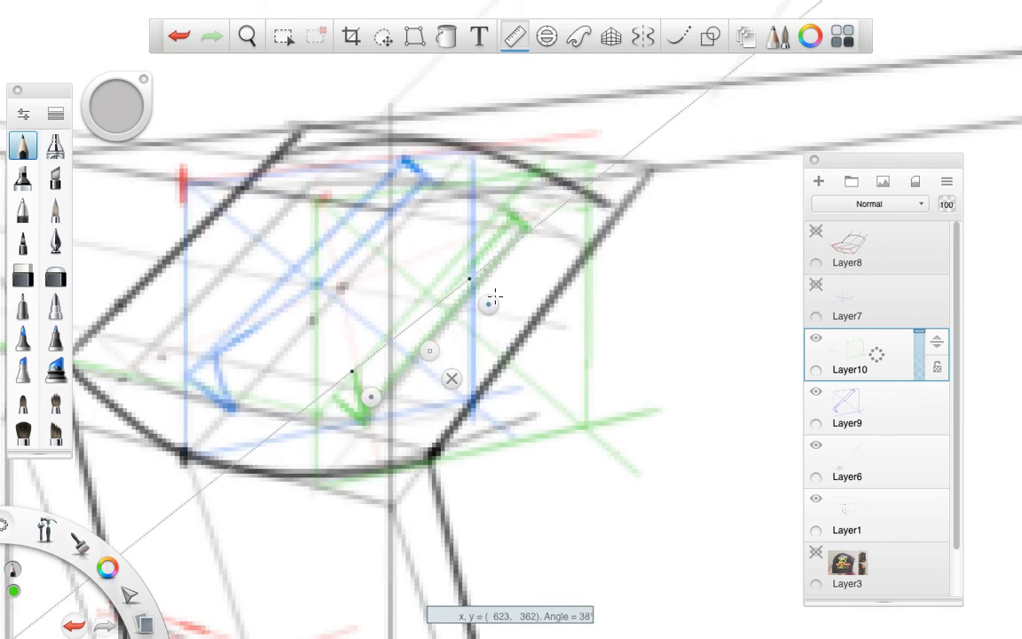
left_click(451, 377)
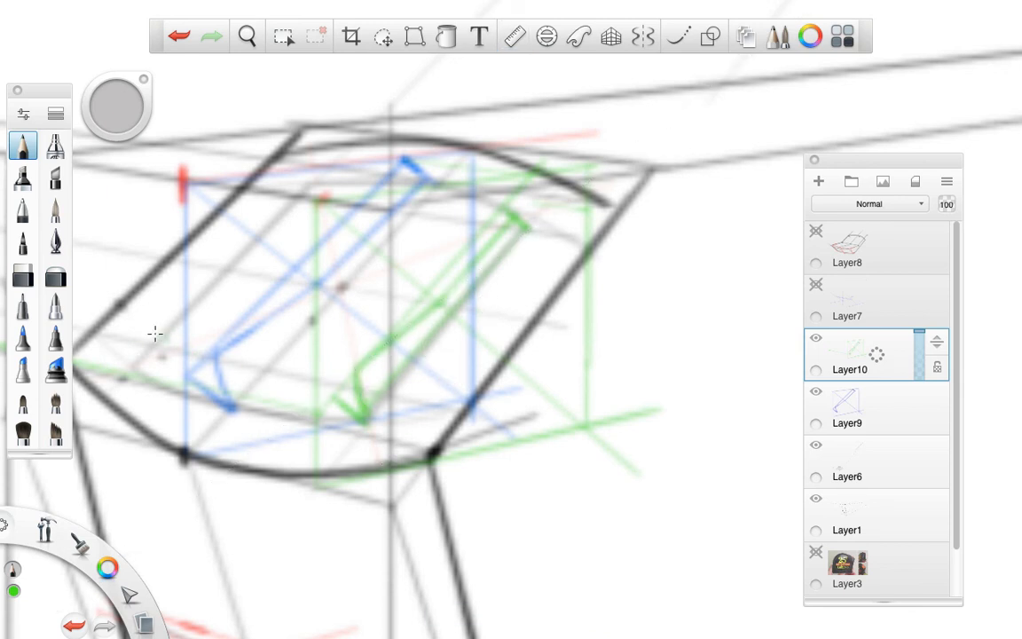
Step: Switch the pencil to red and join the blue and green wedge profiles with cross lines at the lower end, middle and upper end
left_click(107, 568)
left_click(73, 541)
left_click_drag(161, 355, 362, 372)
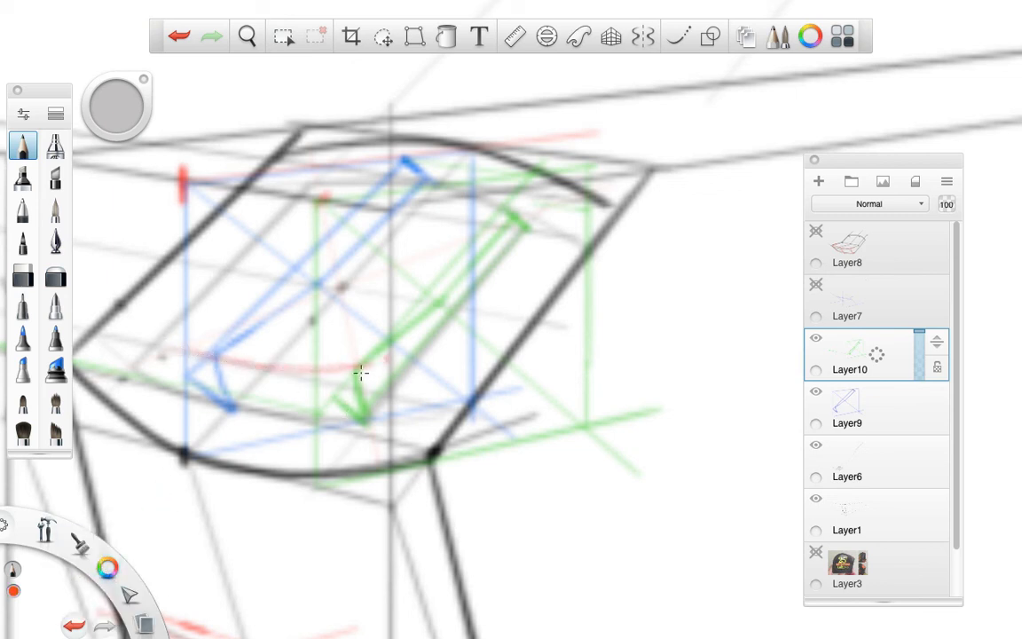
mouse_move(223, 407)
left_mouse_down()
mouse_move(332, 415)
mouse_move(365, 414)
left_mouse_up()
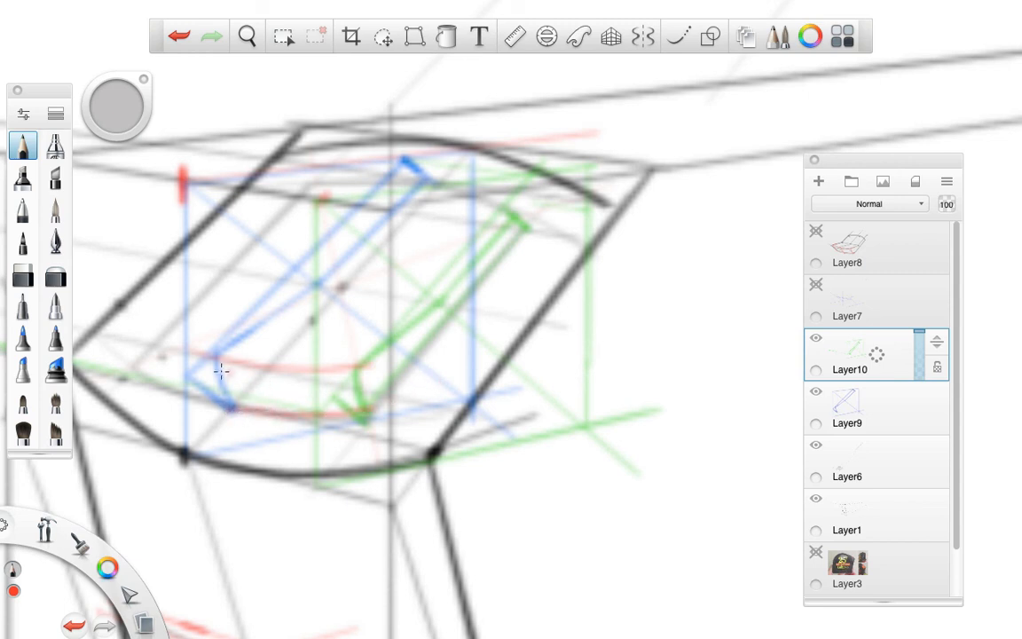
left_click_drag(317, 284, 459, 301)
mouse_move(417, 163)
left_mouse_down()
mouse_move(456, 174)
mouse_move(572, 240)
left_mouse_up()
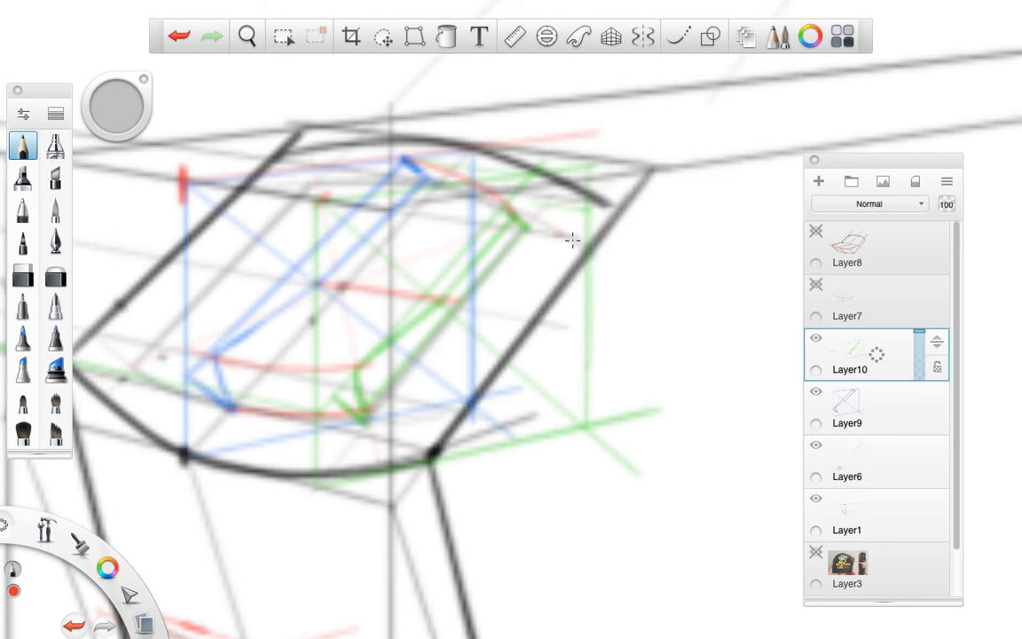
Step: View the whole front and toggle Layer8 on and off to compare the finished wedge sketch with the coloured construction
key("space")
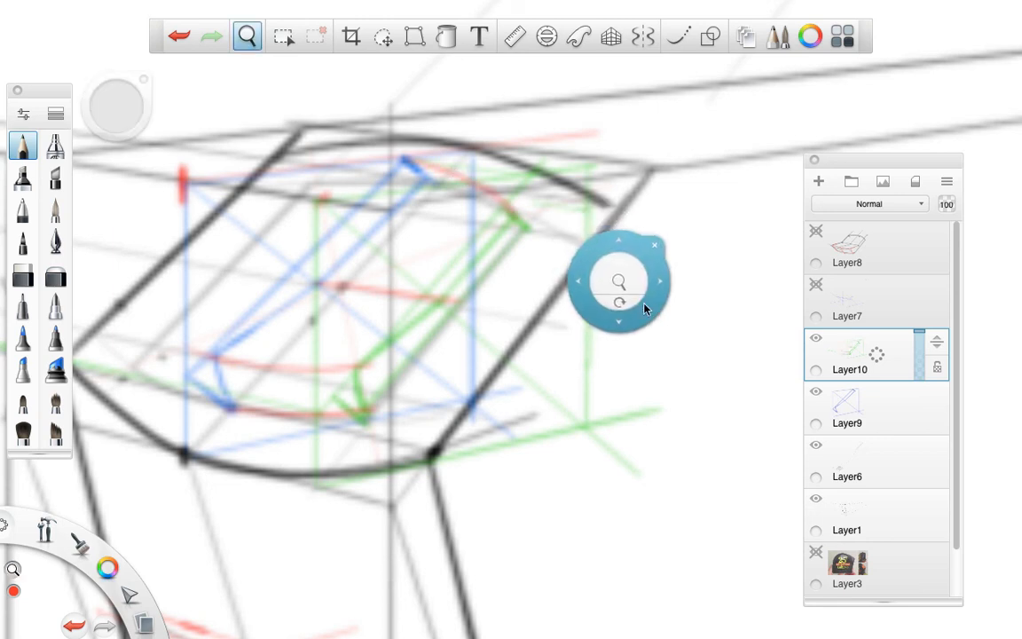
left_click_drag(622, 280, 440, 384)
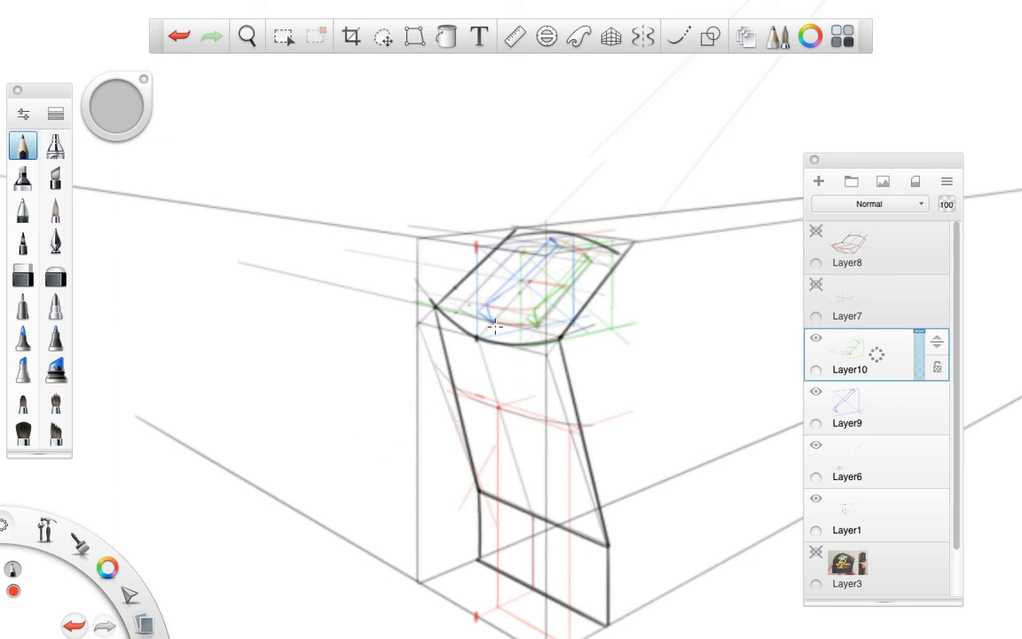
left_click(816, 232)
left_click(817, 233)
left_click(817, 233)
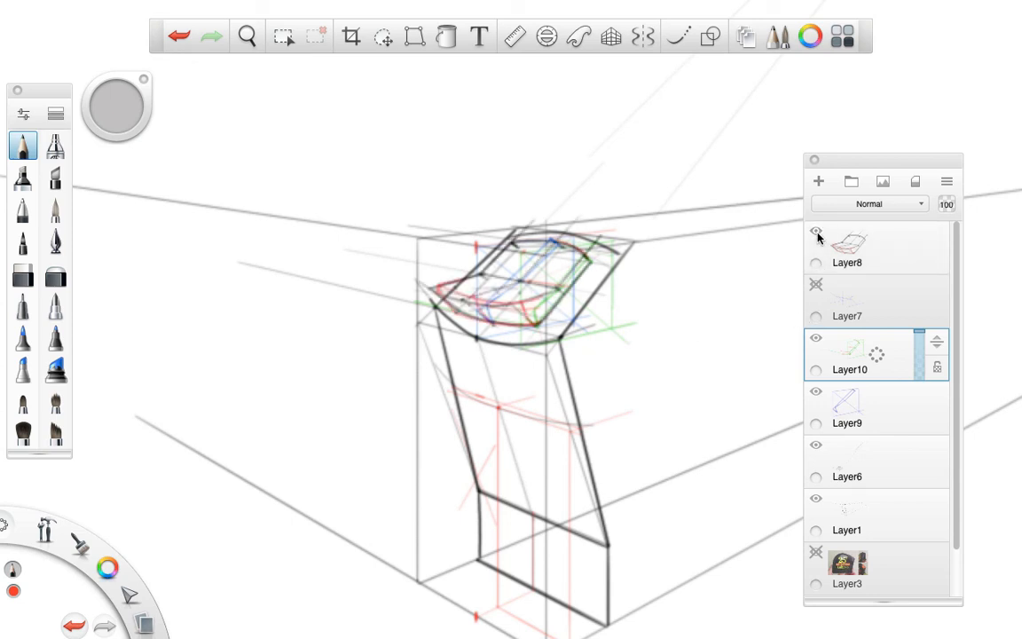
left_click(817, 232)
left_click(816, 232)
left_click(816, 232)
left_click(824, 240)
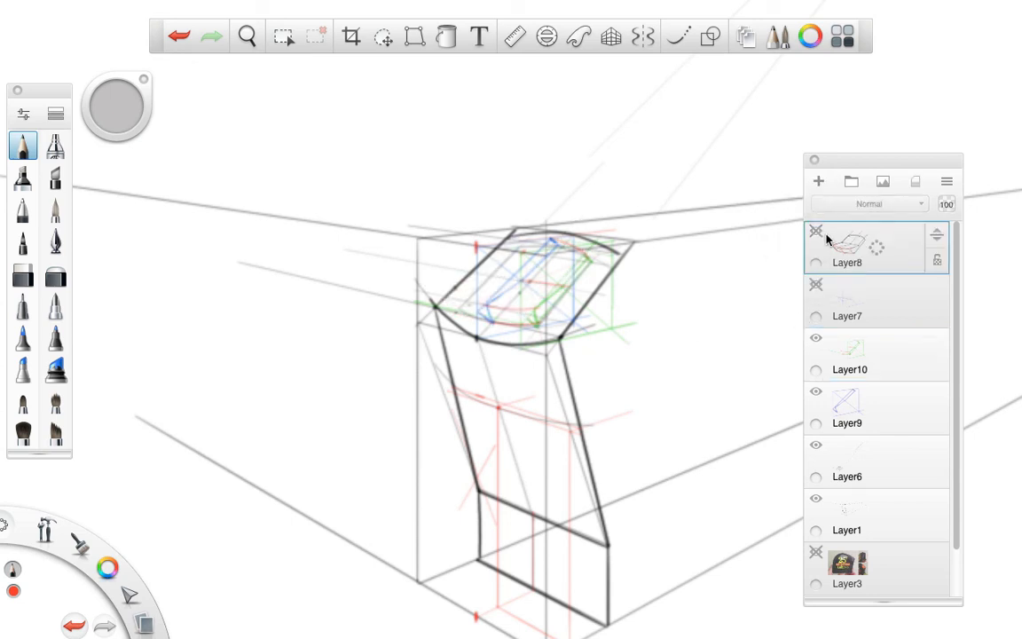
left_click(818, 234)
left_click(817, 233)
left_click(817, 233)
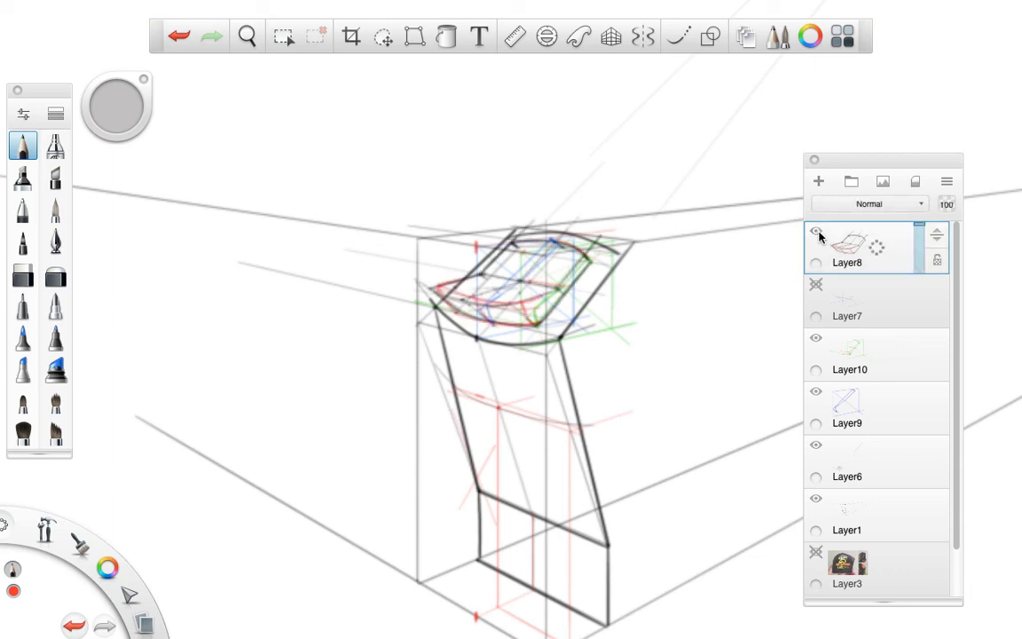
left_click(817, 233)
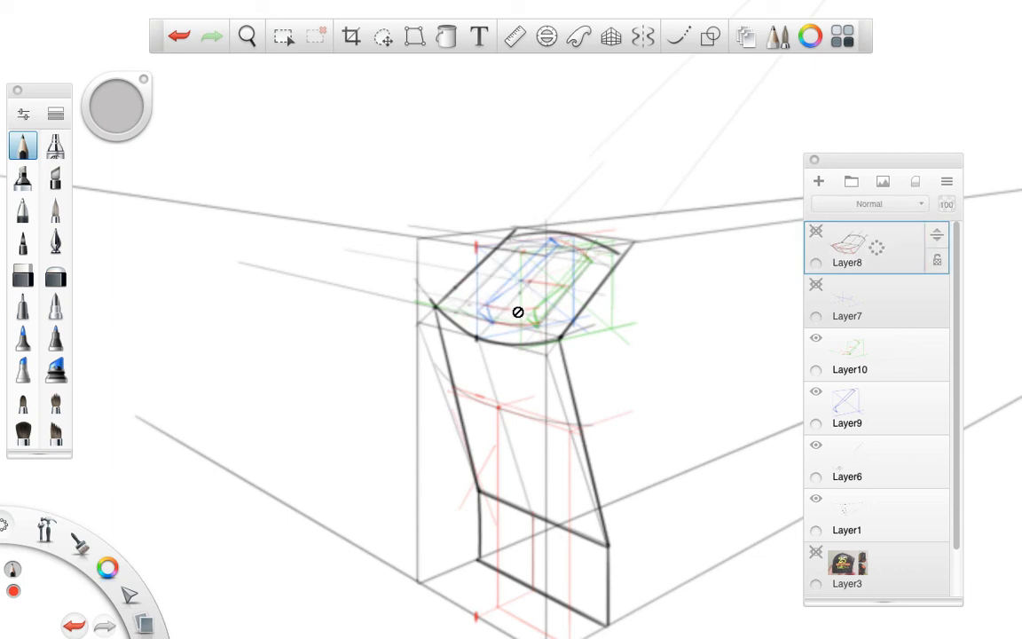
left_click(820, 237)
left_click(818, 236)
left_click(818, 236)
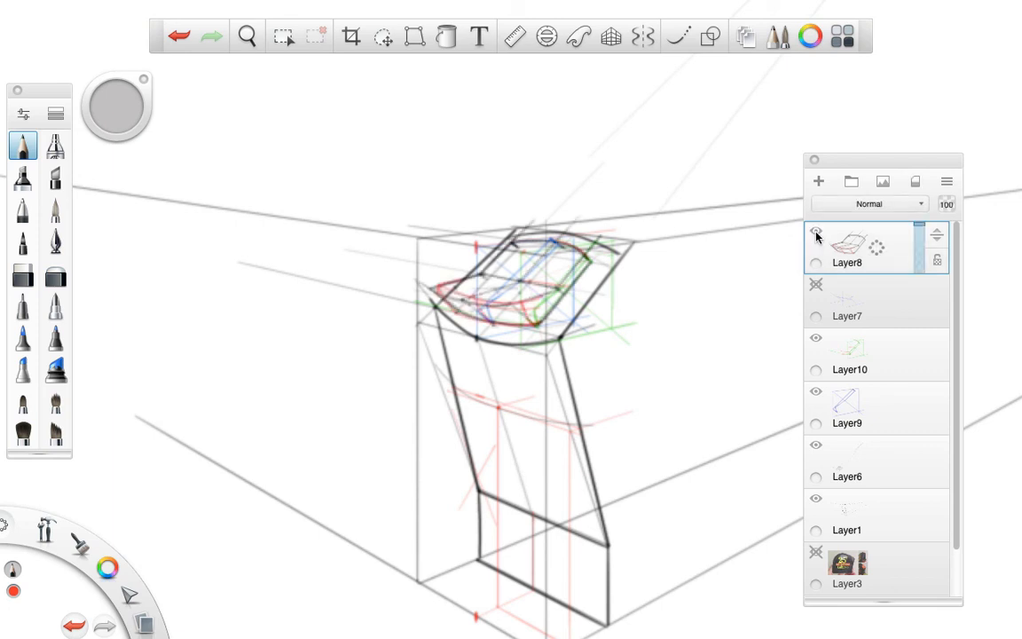
left_click(816, 236)
Step: Mark the lower ramp corner of the blue wedge profile with a red dot on Layer10 and check it against Layer8
key("space")
left_click_drag(528, 320, 696, 306)
left_click(847, 359)
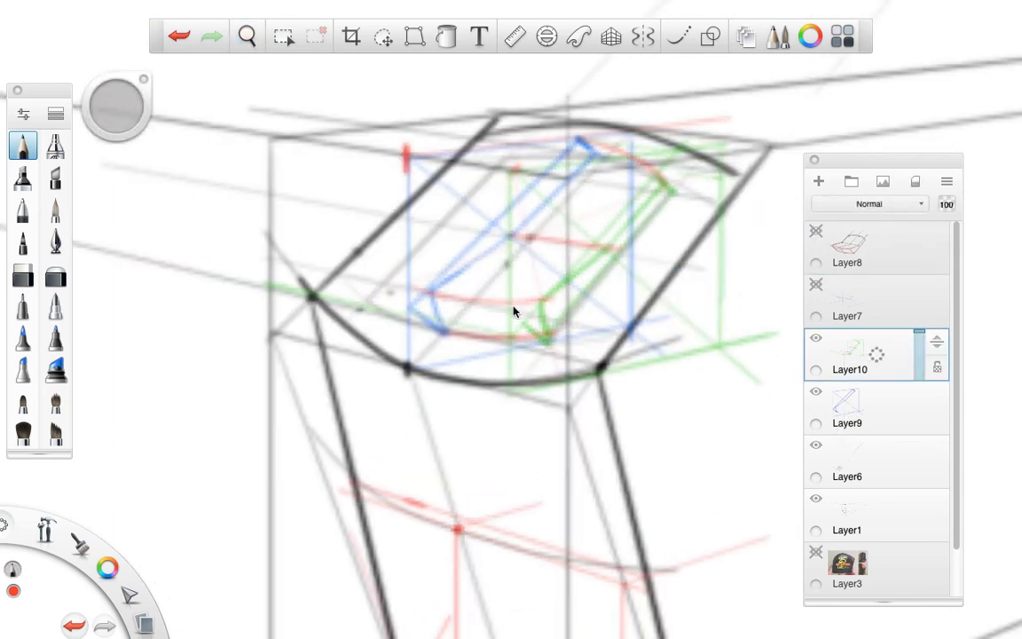
left_click(431, 293)
left_click(816, 230)
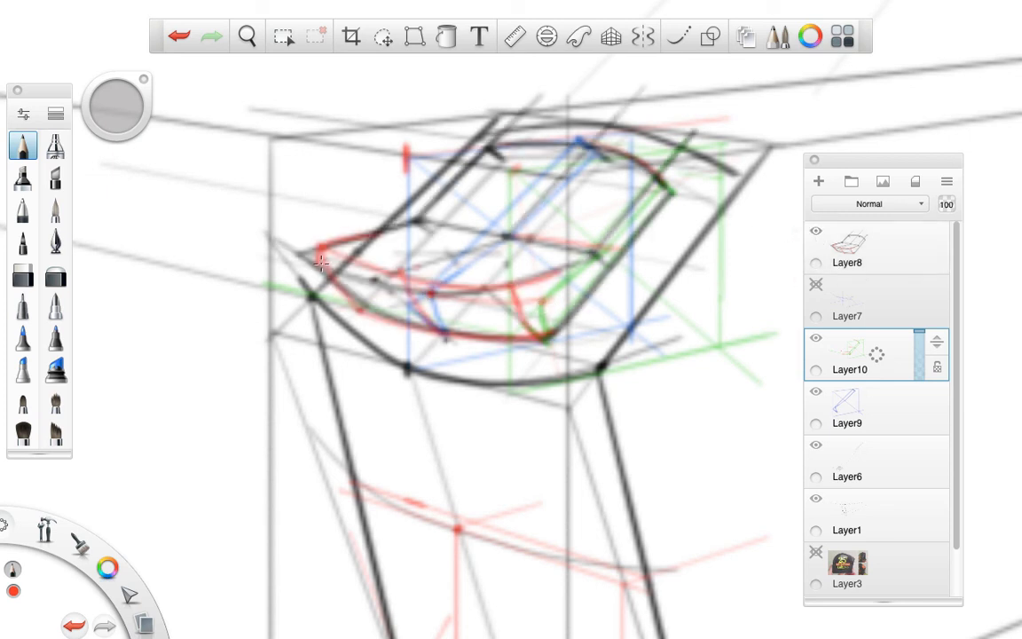
left_click(815, 231)
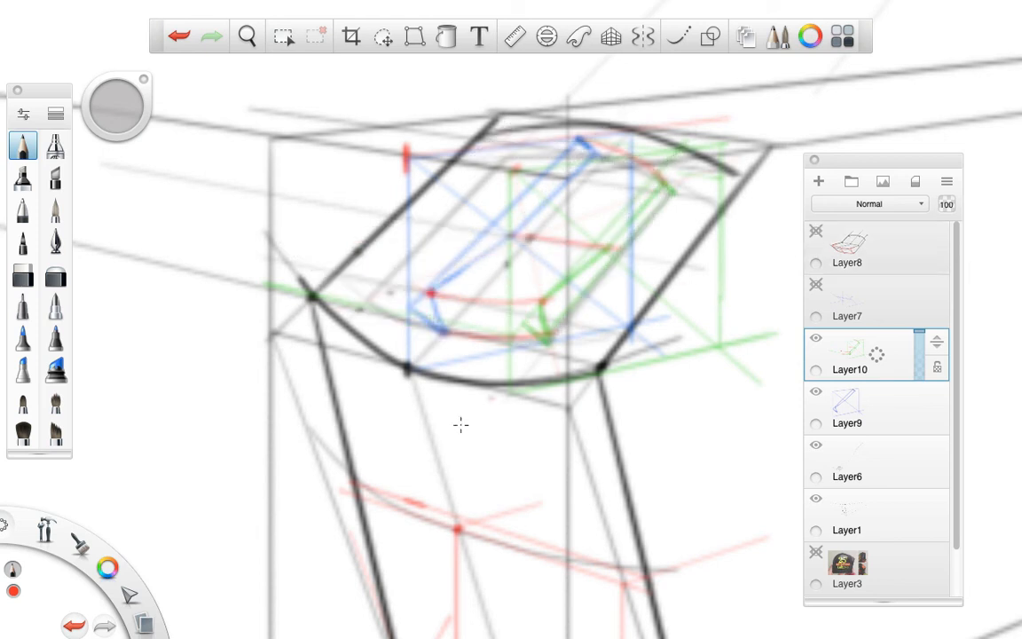
key("space")
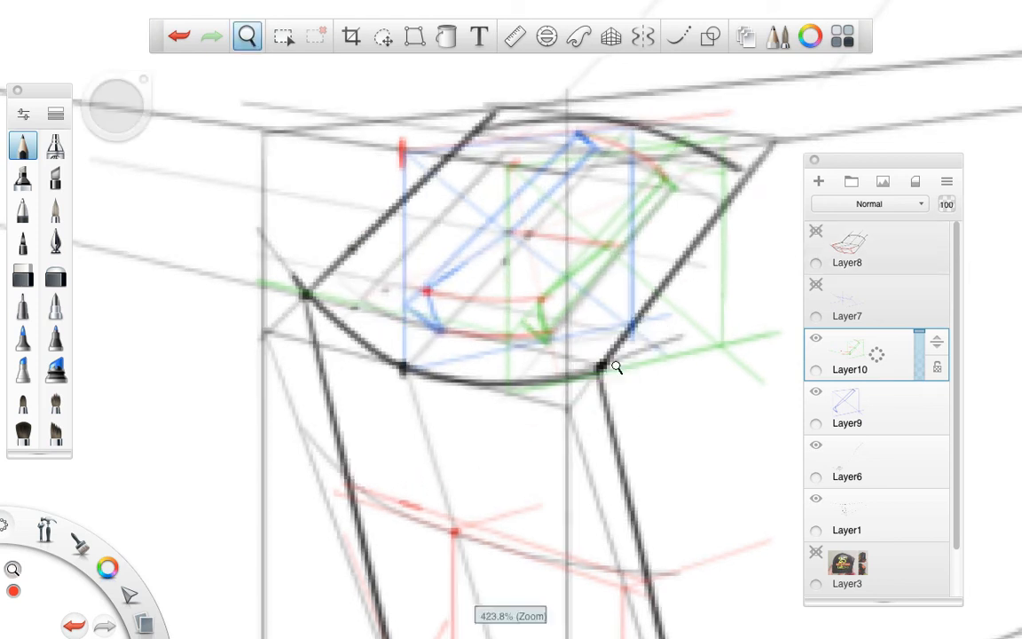